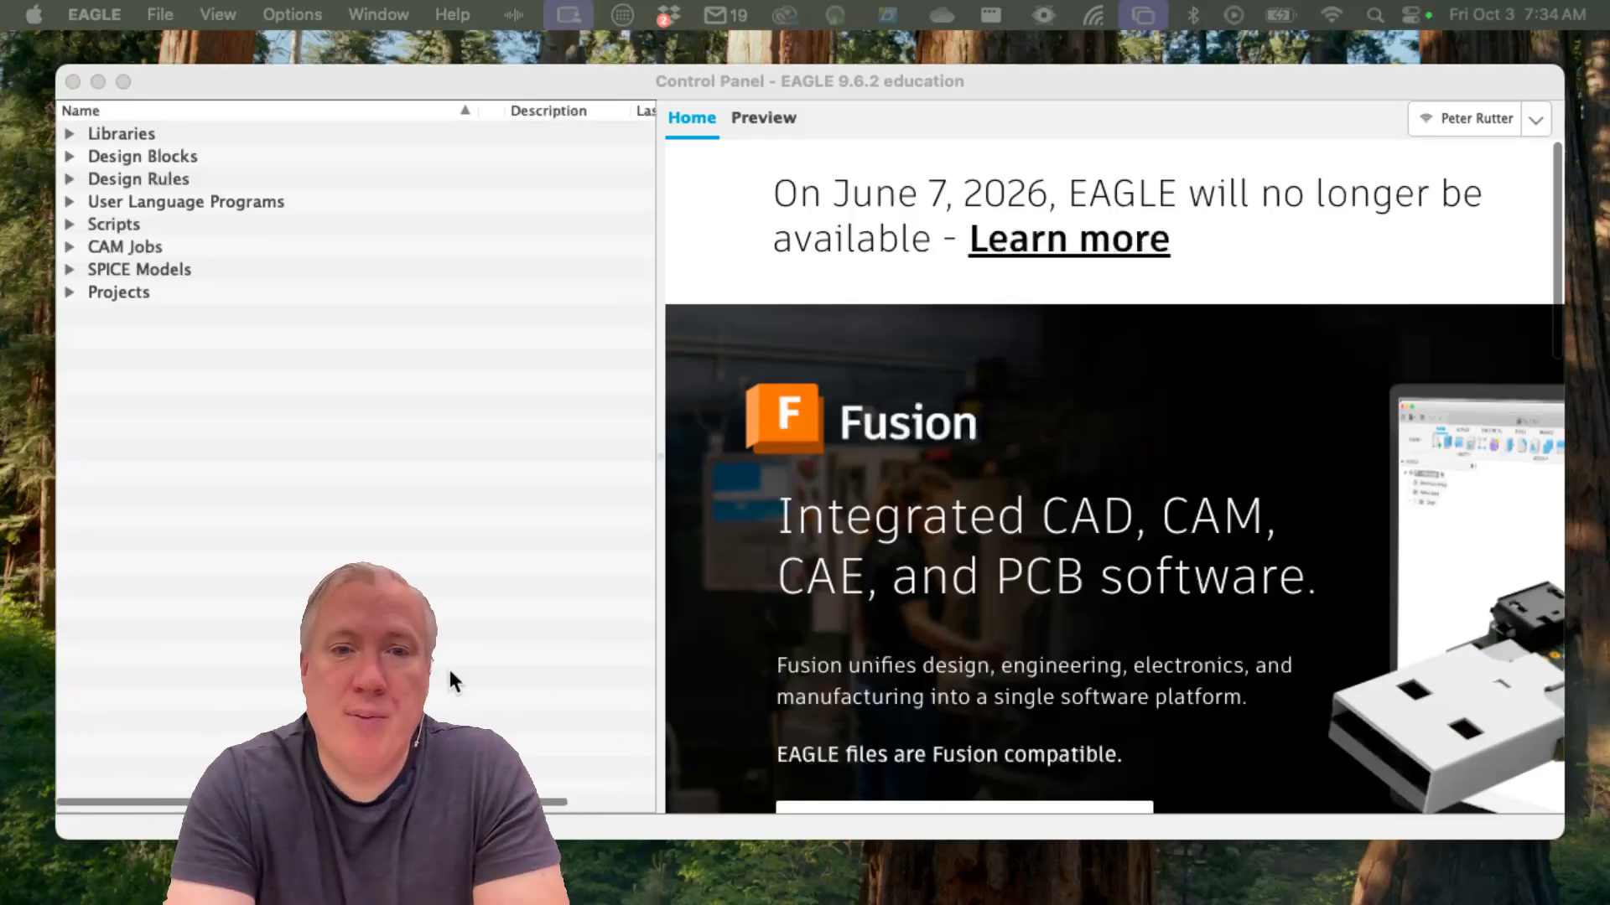
Create a new schematic and expand its window to fill the screen
{"action": "left_click", "coordinate": [172, 12]}
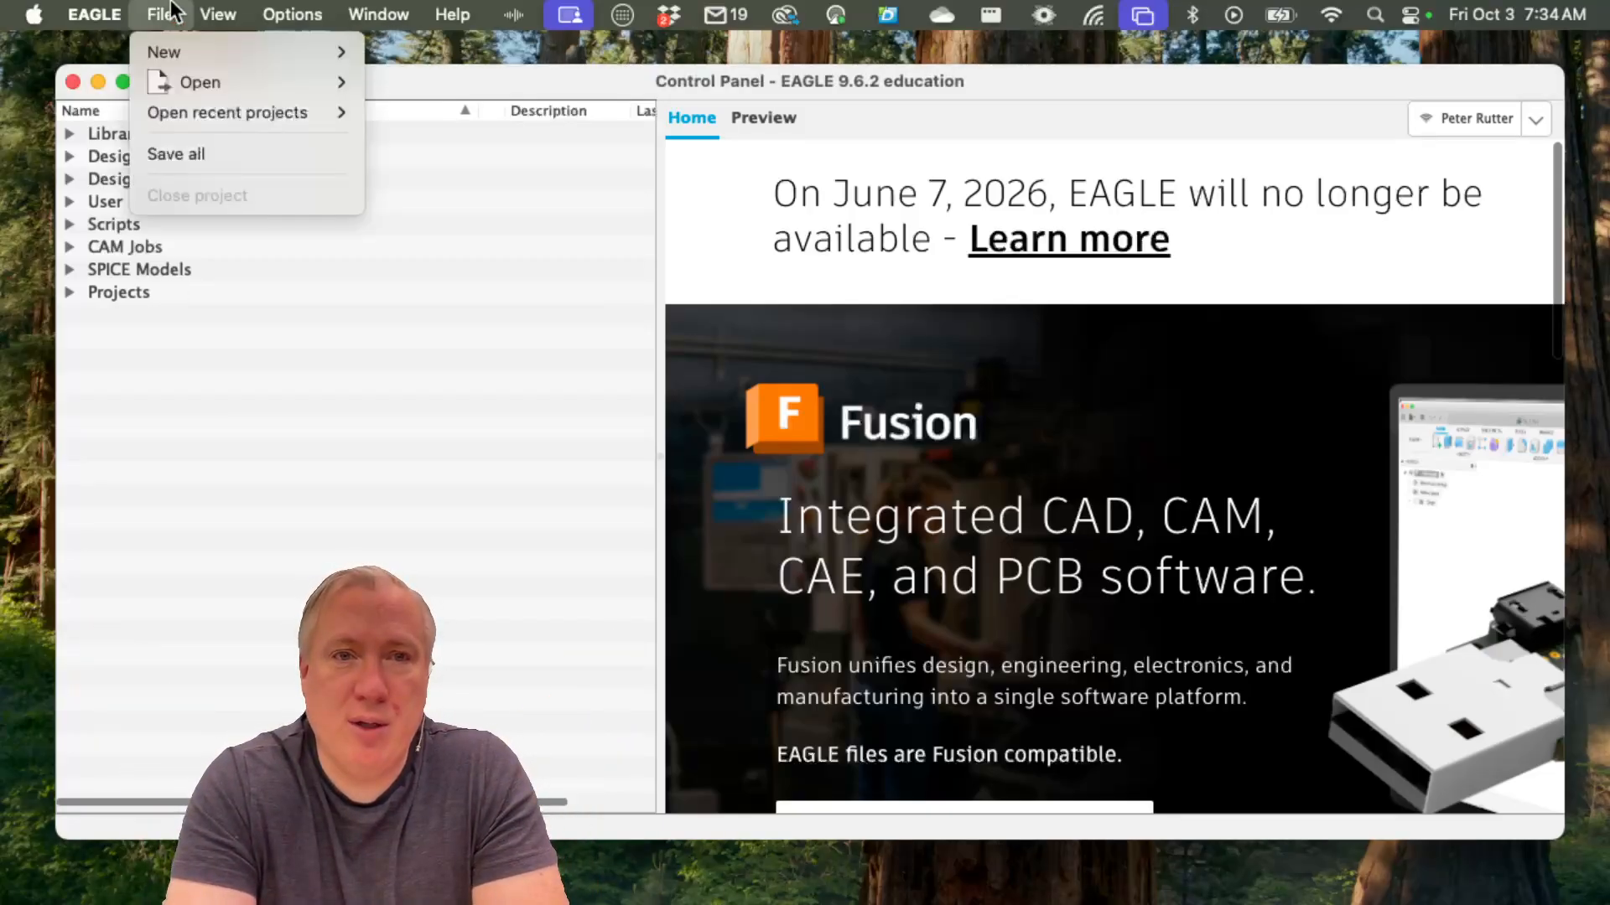
{"action": "mouse_move", "coordinate": [185, 52]}
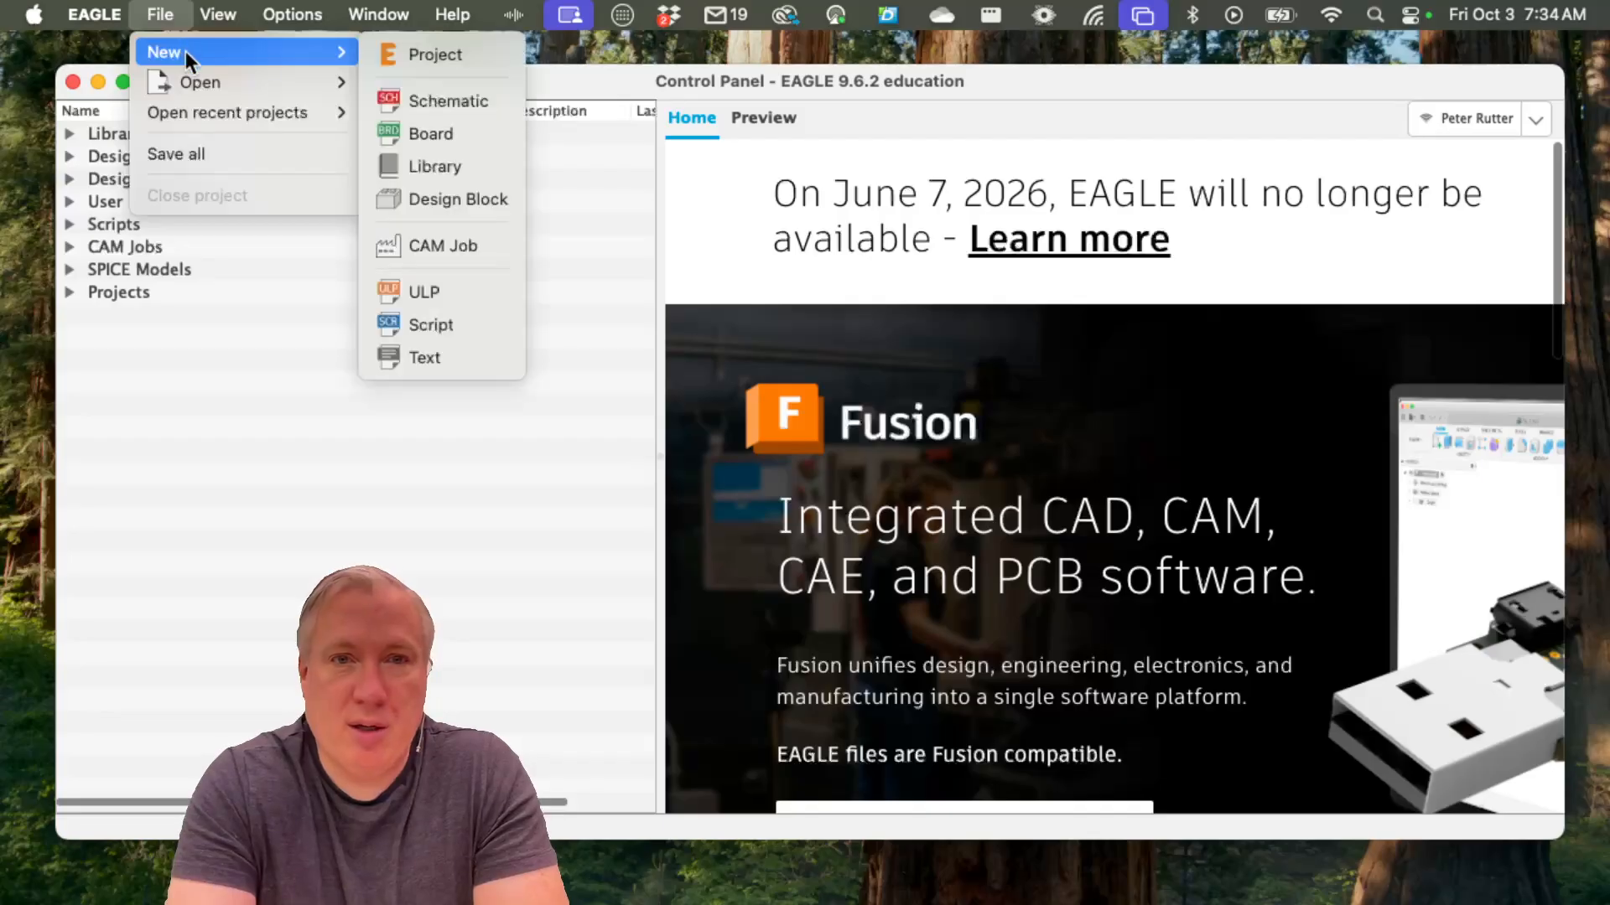
{"action": "left_click", "coordinate": [463, 101]}
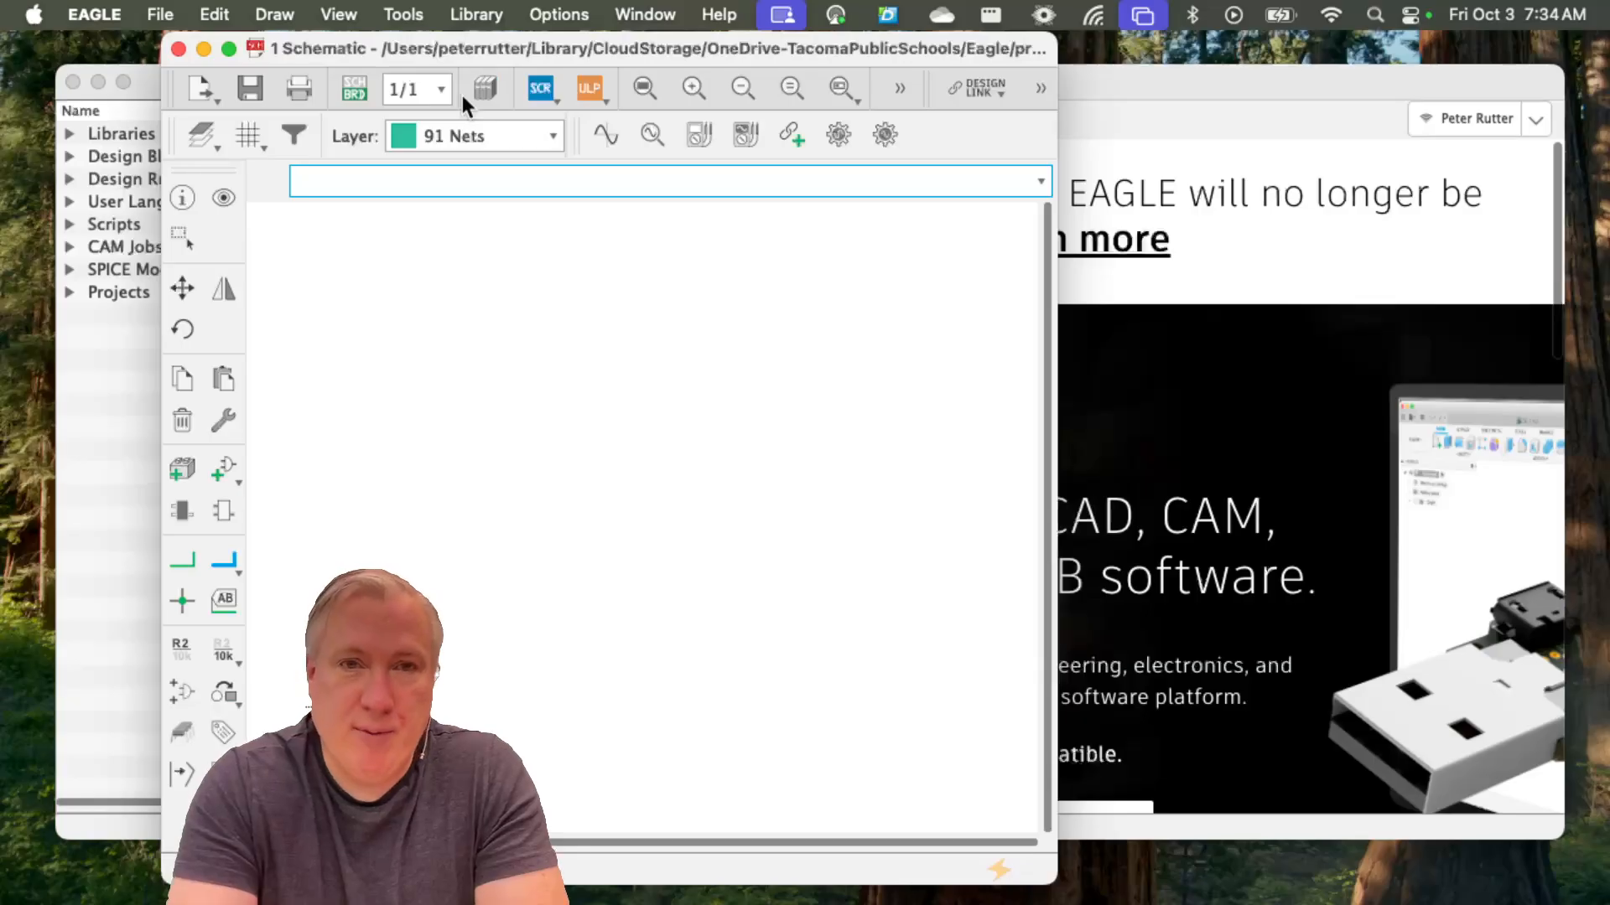
{"action": "left_click", "coordinate": [229, 48]}
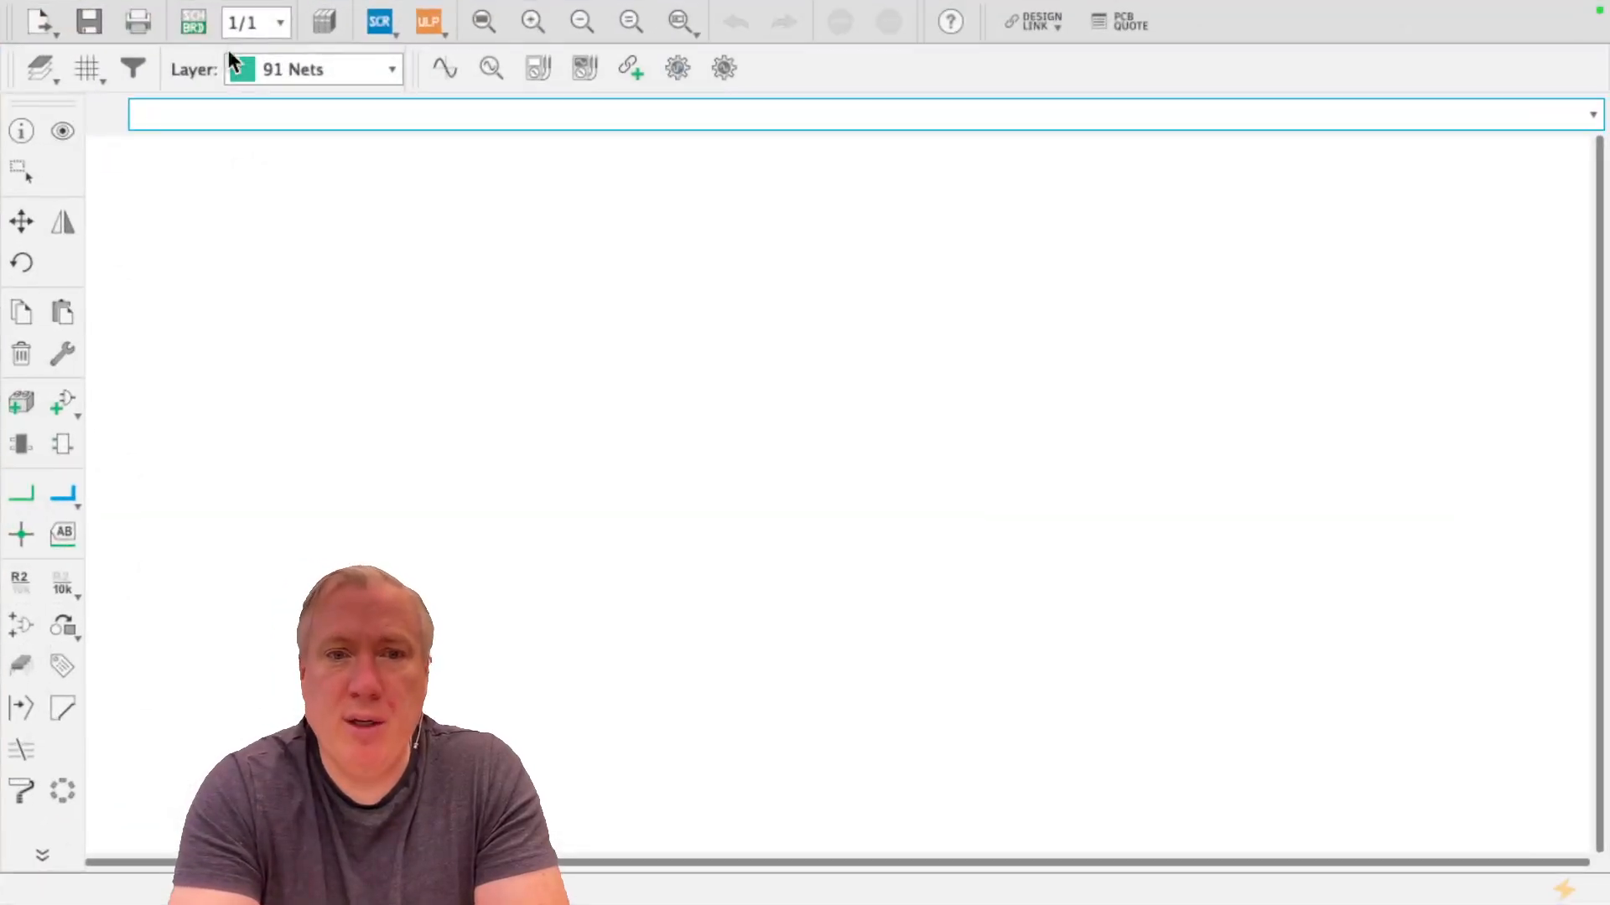
Show the Sheets and Design Manager panes and bring the Design Manager to the front
{"action": "mouse_move", "coordinate": [470, 3]}
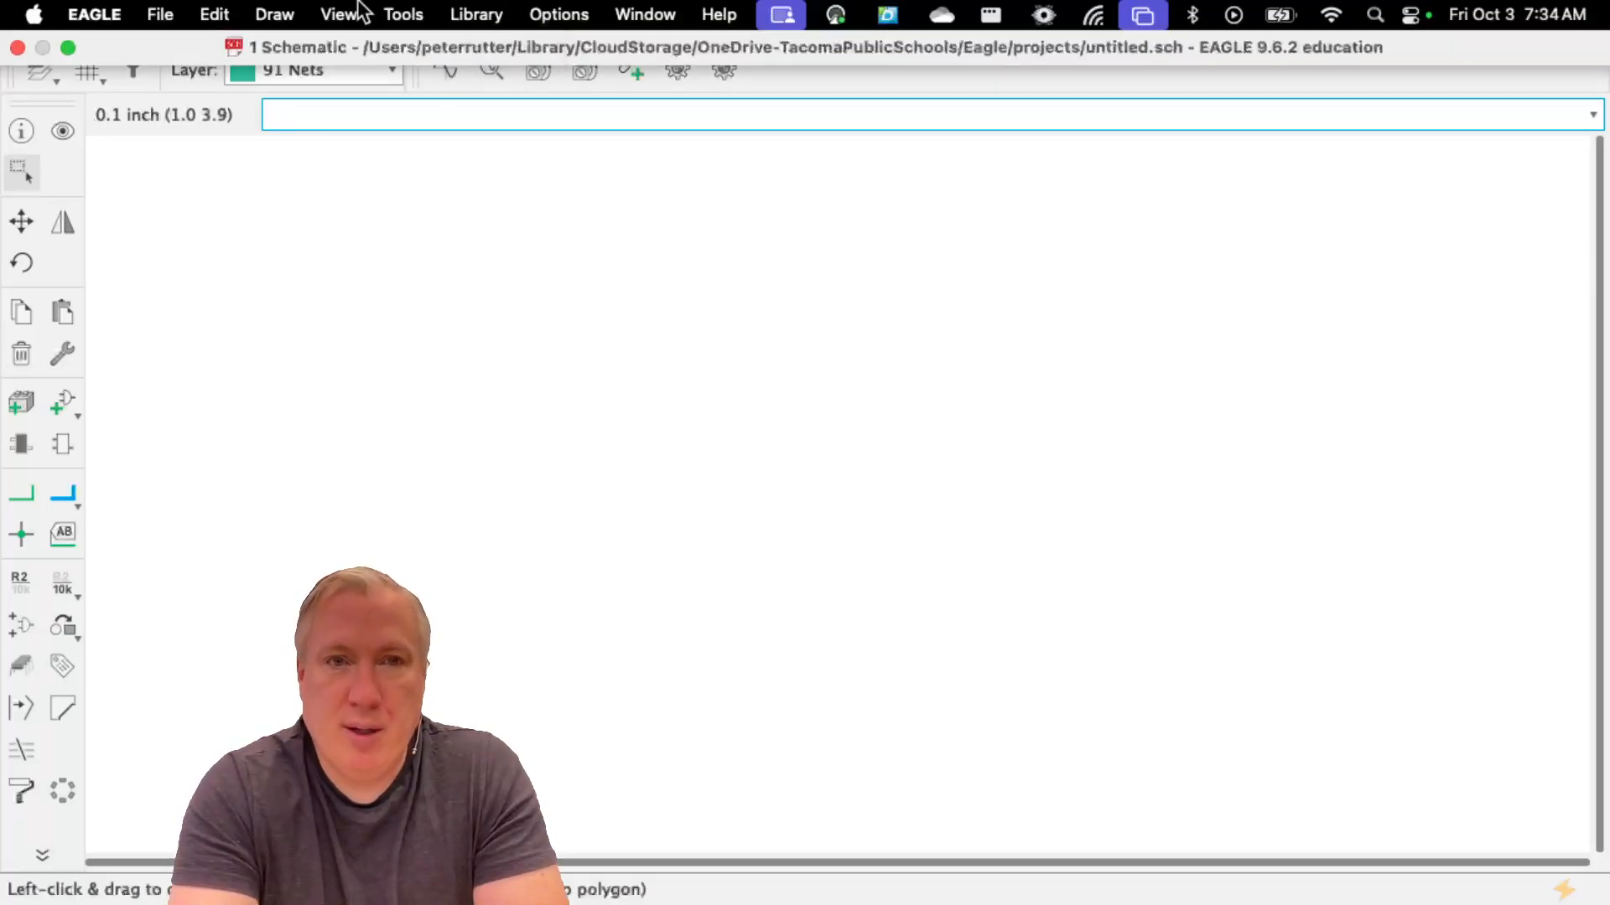
{"action": "left_click", "coordinate": [350, 8]}
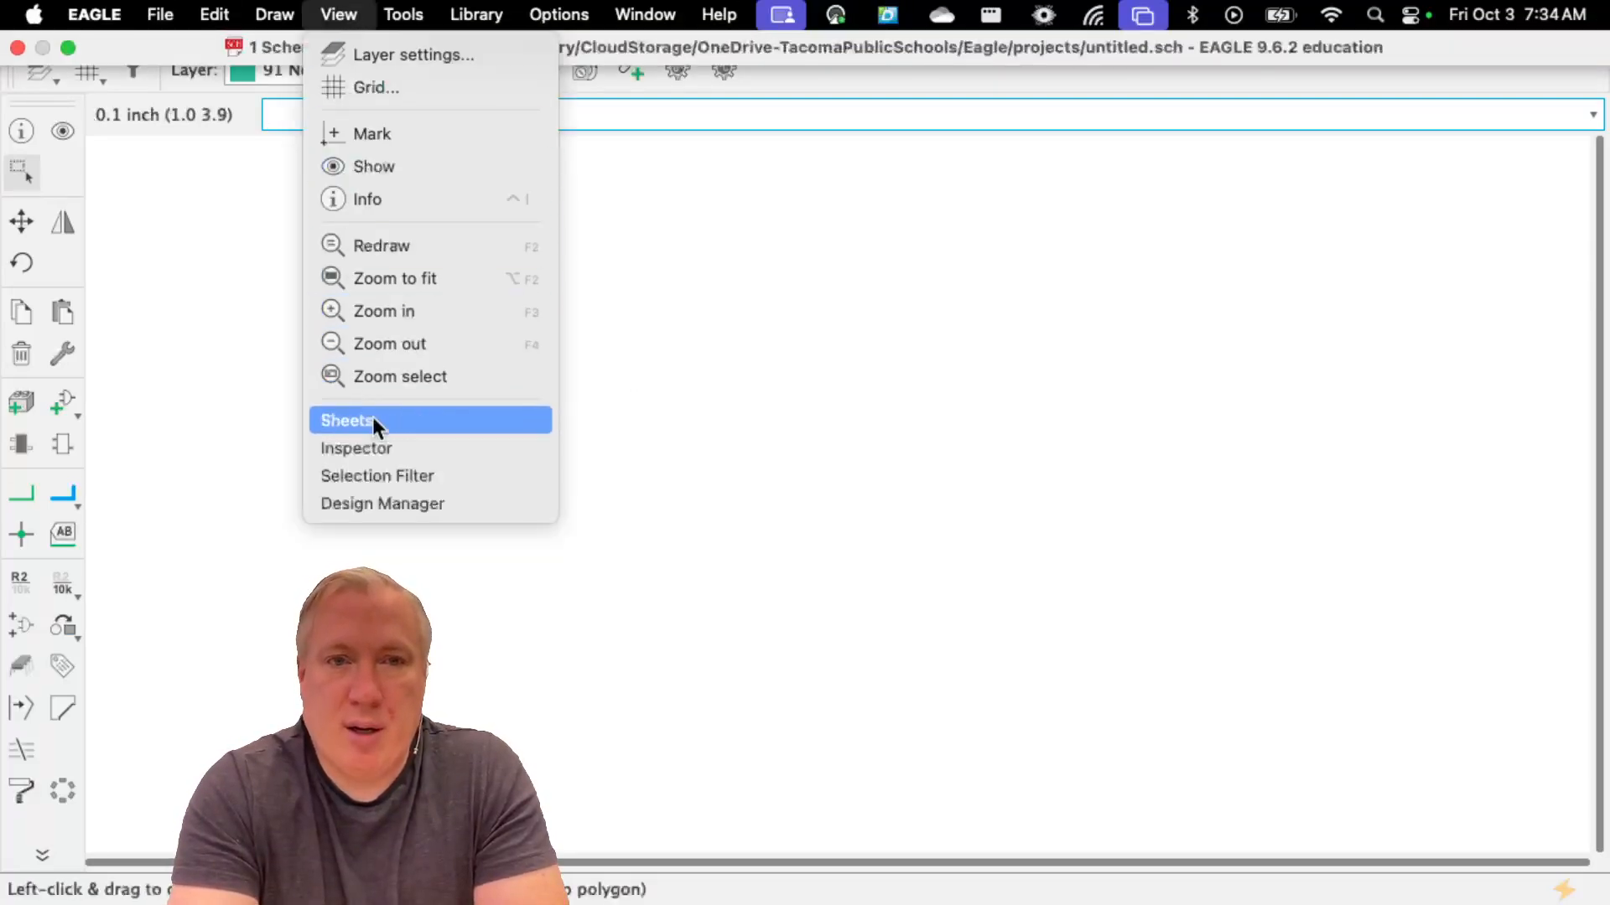
{"action": "left_click", "coordinate": [372, 417]}
{"action": "left_click", "coordinate": [333, 15]}
{"action": "left_click", "coordinate": [372, 509]}
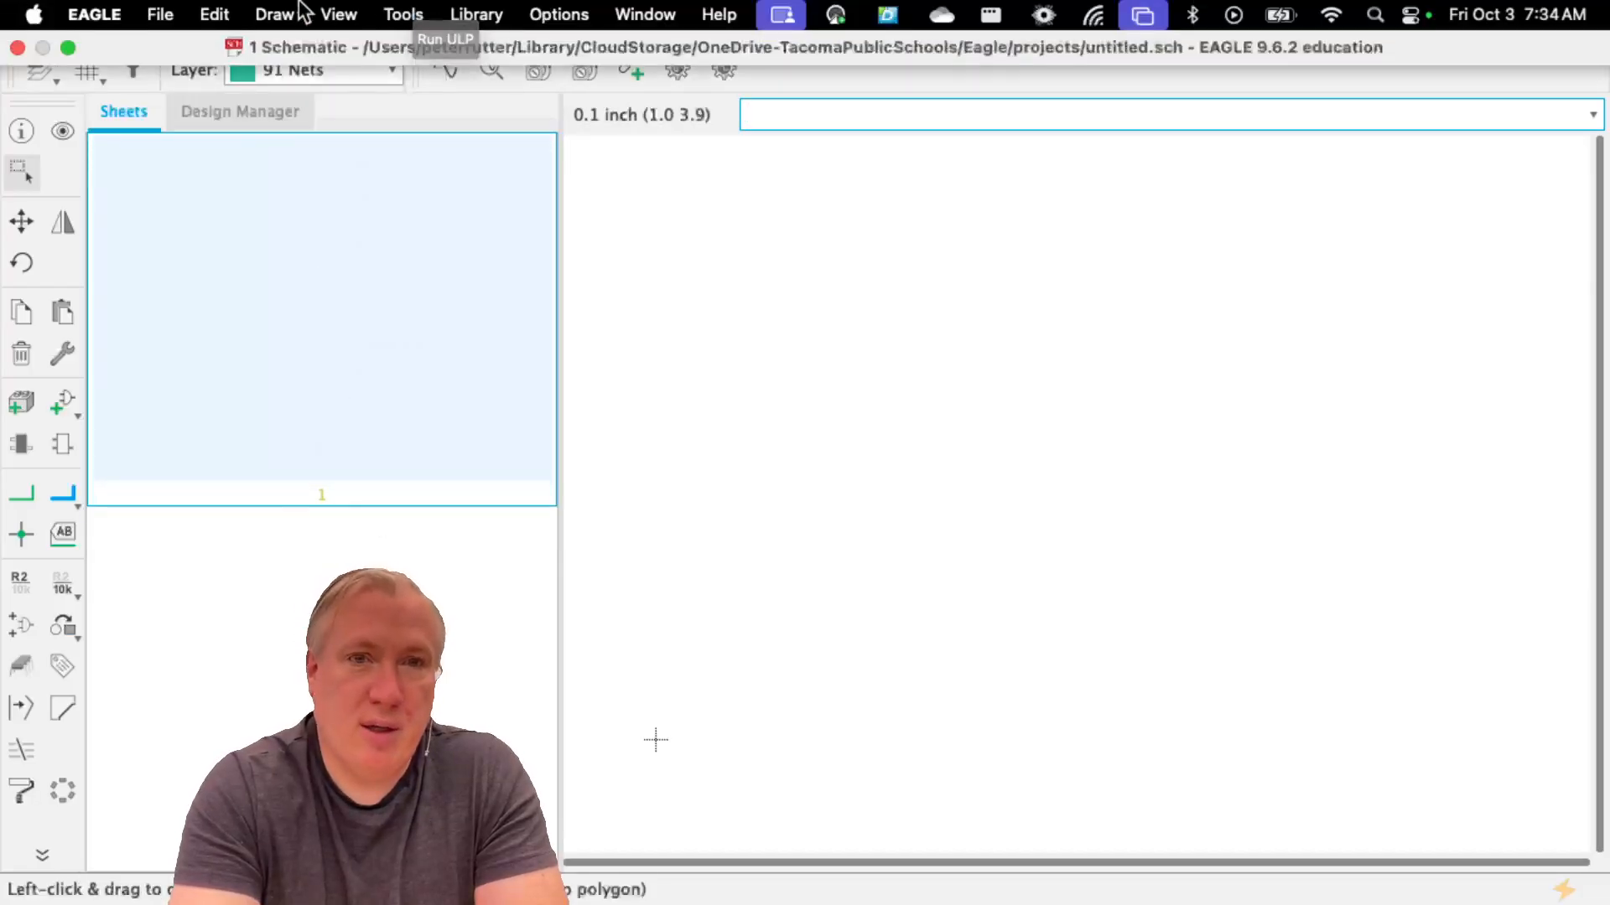
{"action": "left_click", "coordinate": [233, 118]}
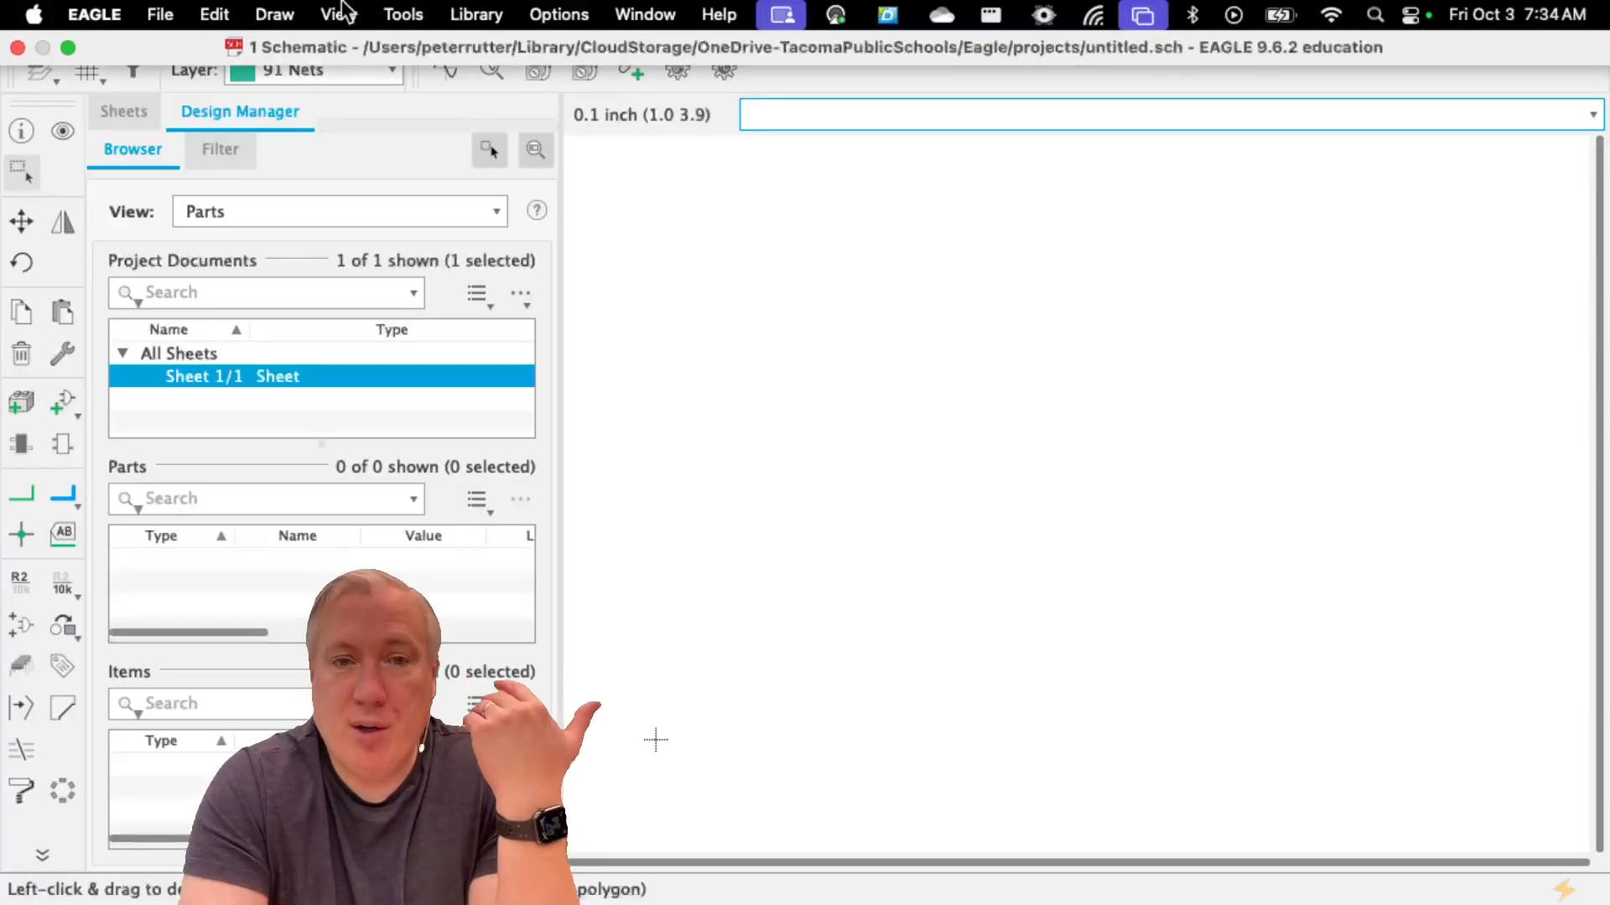
Hide the Sheets and Design Manager panes to clear the schematic workspace
{"action": "left_click", "coordinate": [340, 15]}
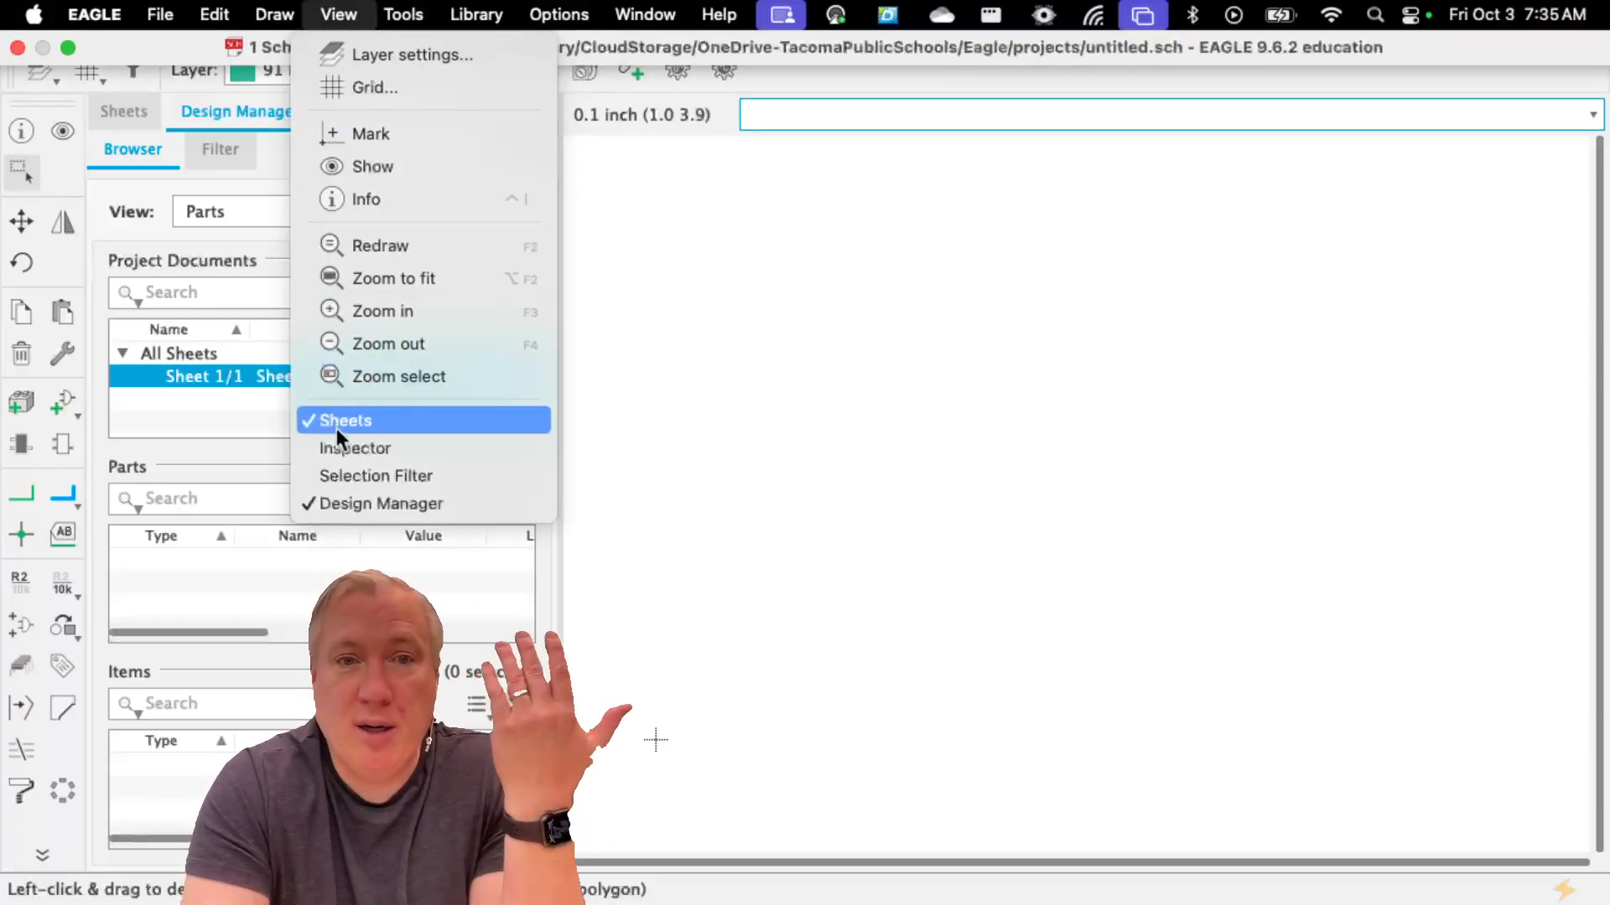
{"action": "left_click", "coordinate": [335, 421]}
{"action": "left_click", "coordinate": [338, 15]}
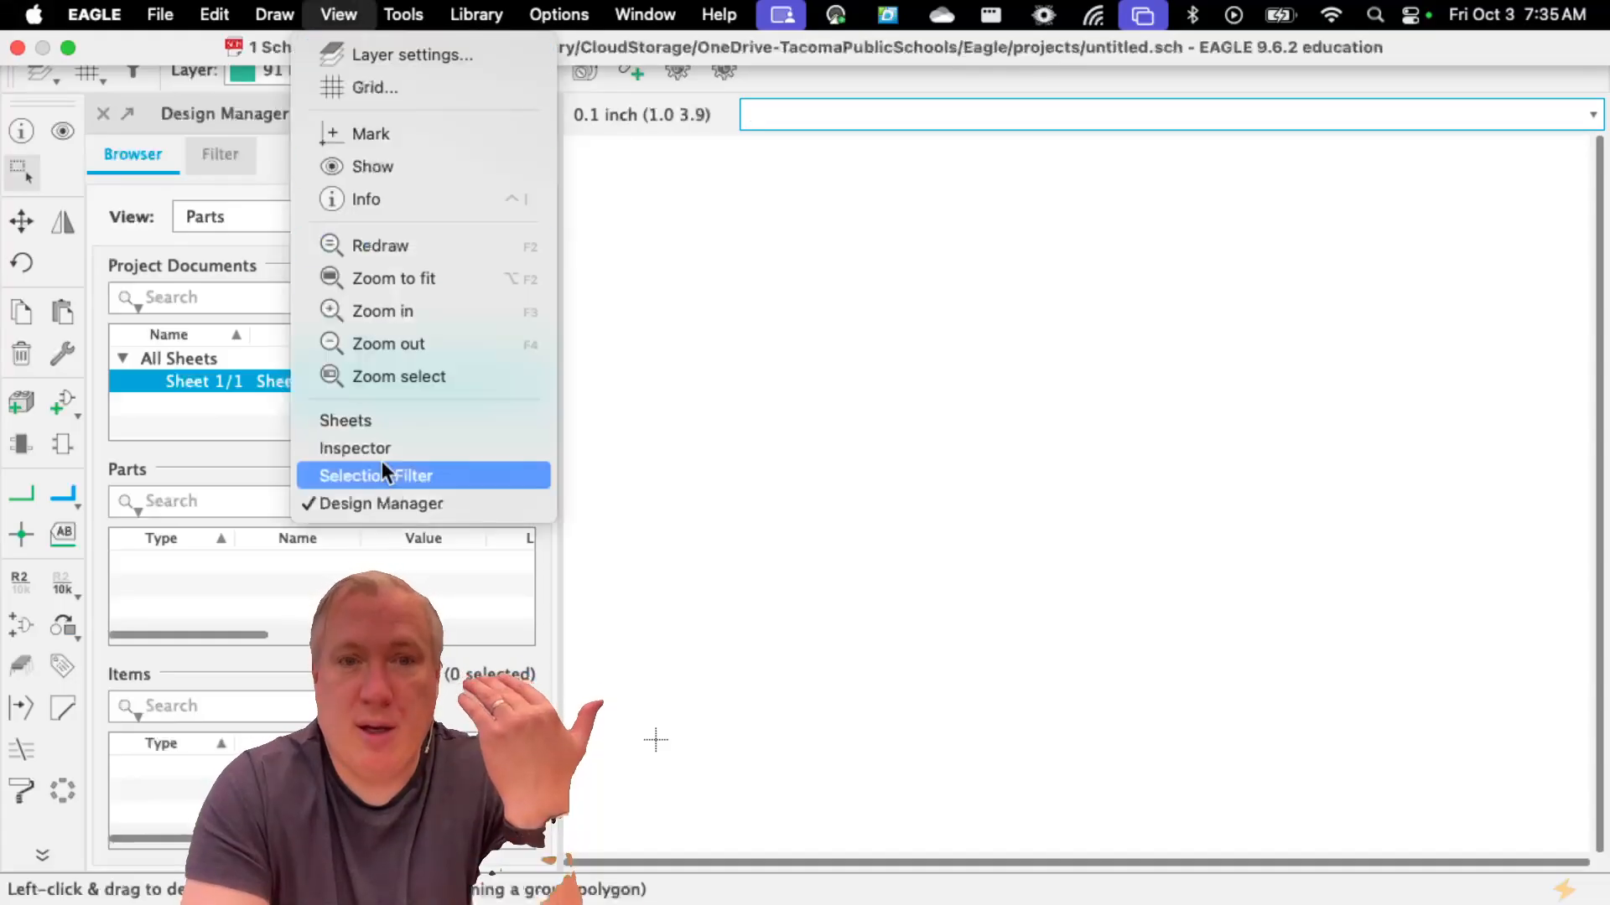
{"action": "left_click", "coordinate": [368, 503]}
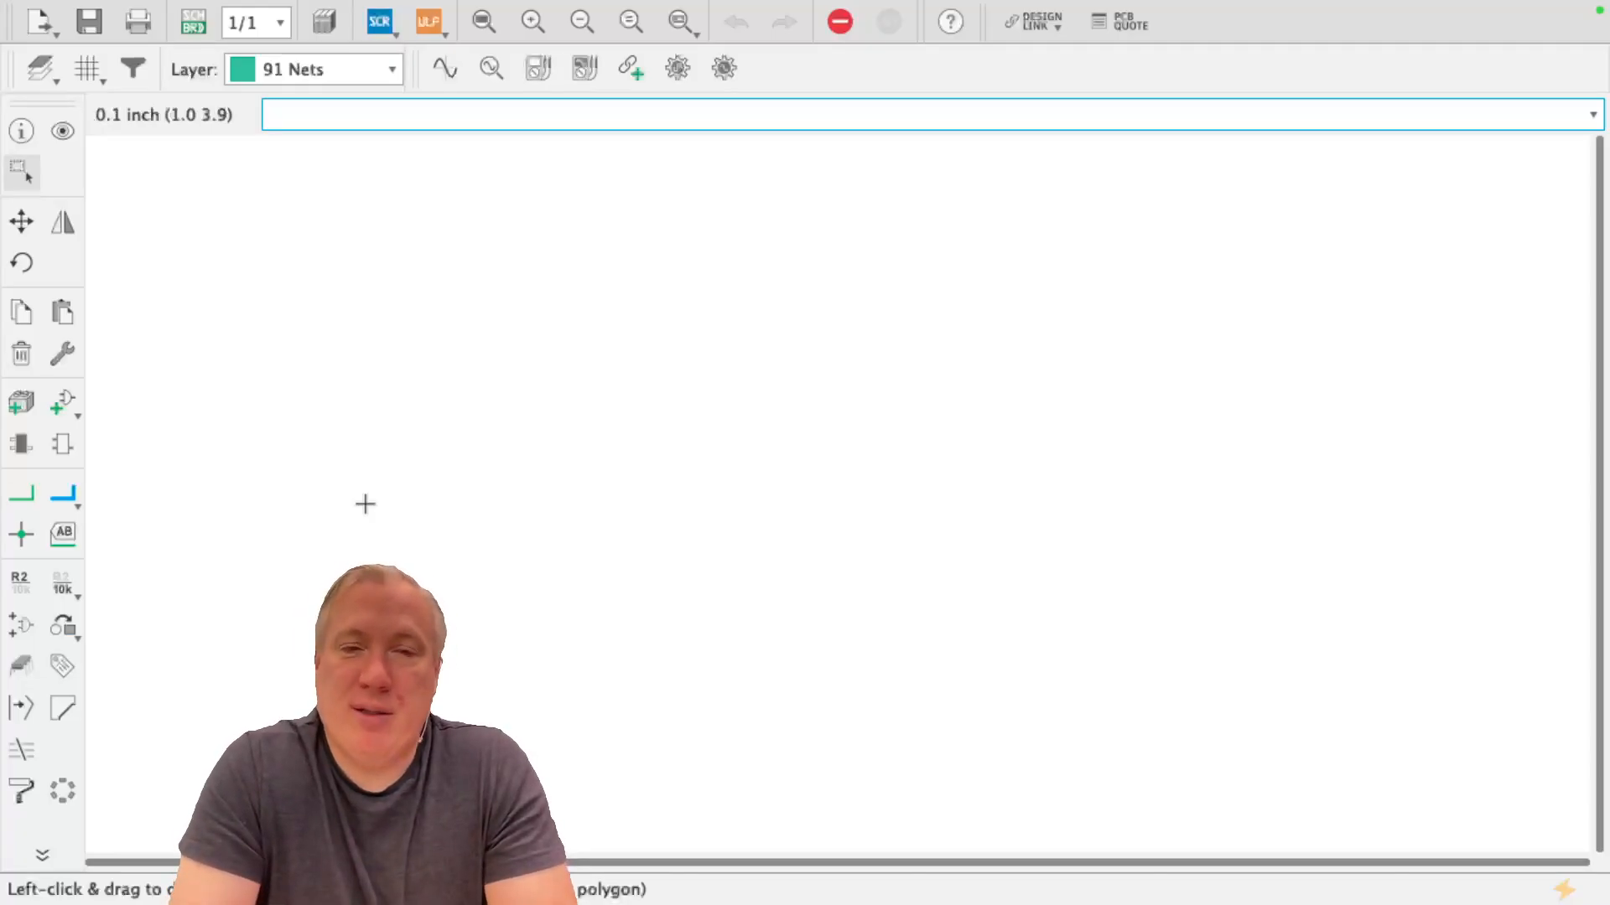
Set the mouse wheel zoom to 1.03 in the user interface options and apply the settings
{"action": "mouse_move", "coordinate": [475, 9]}
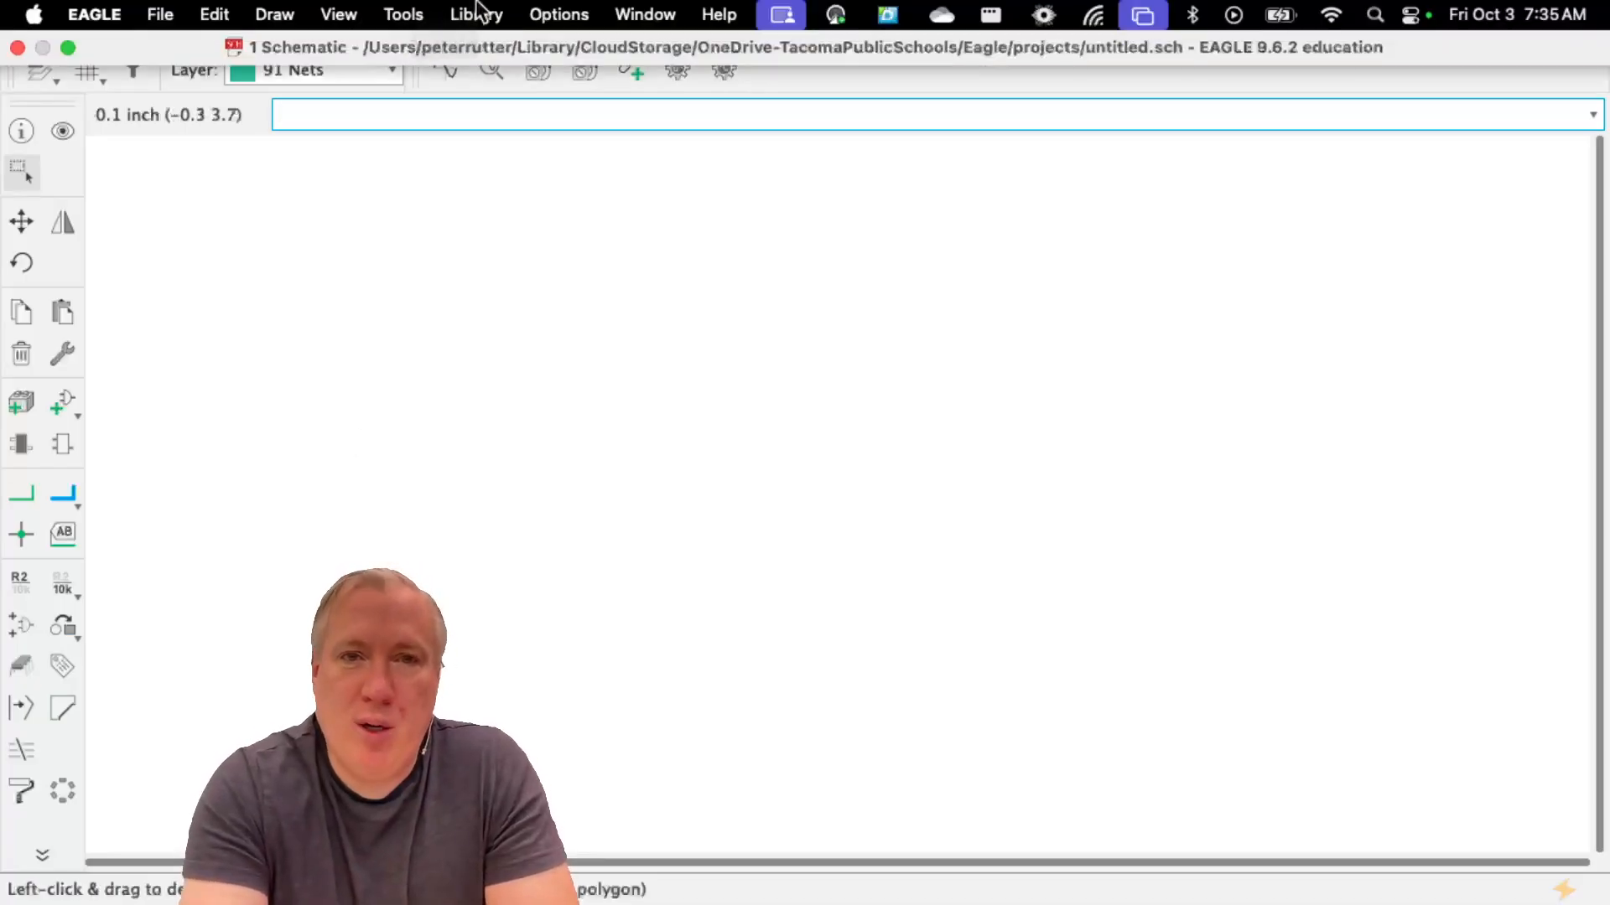
{"action": "left_click", "coordinate": [561, 13]}
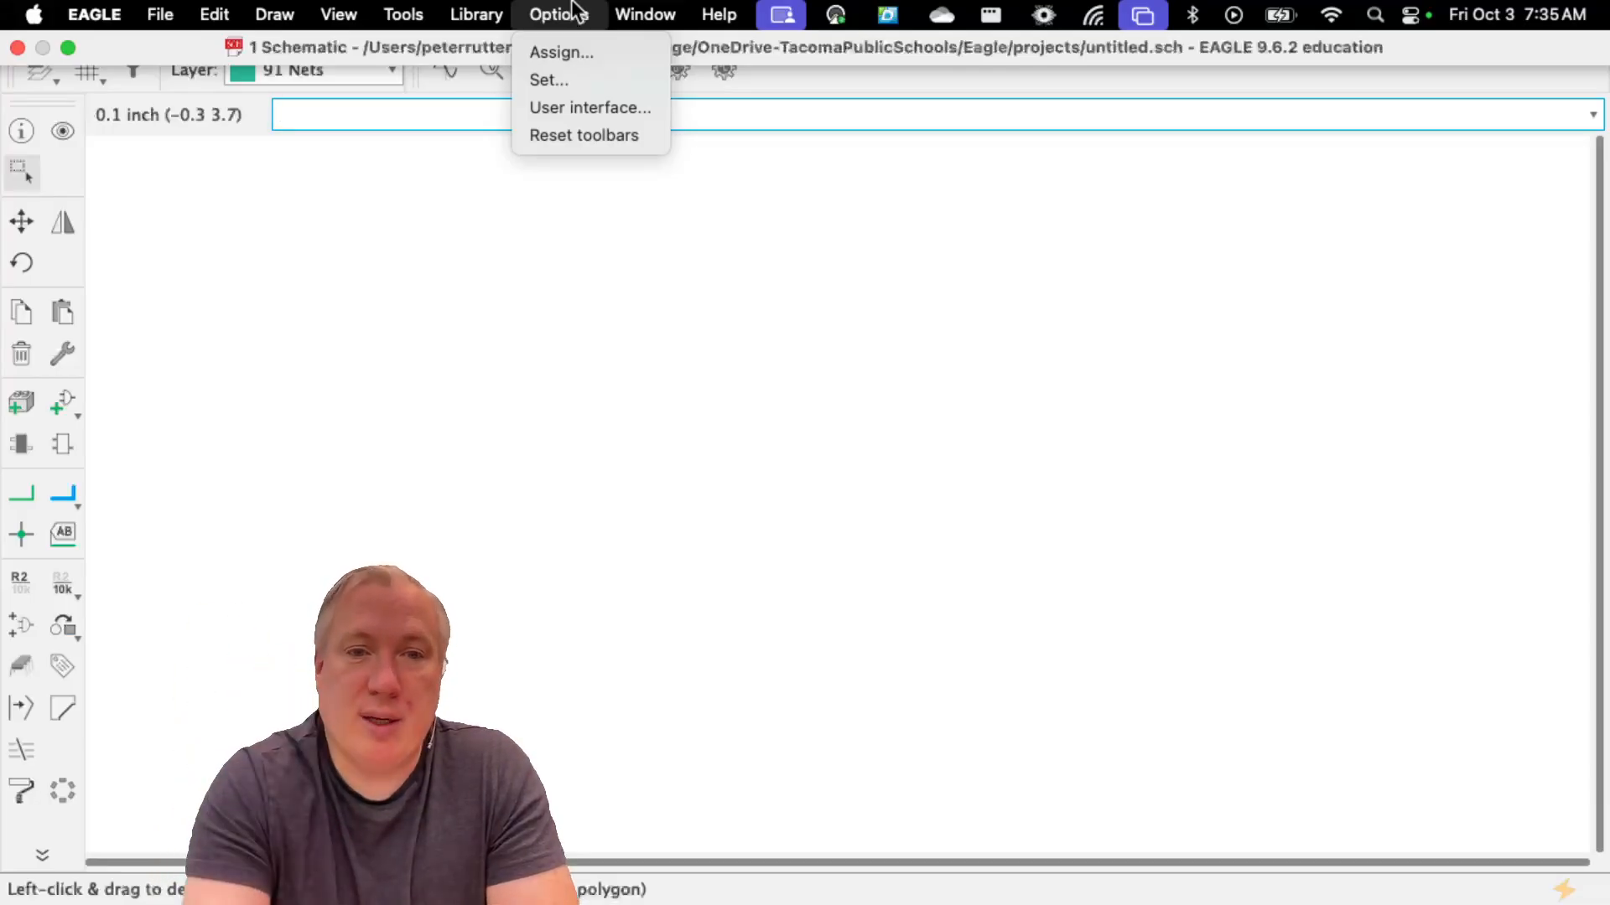
{"action": "left_click", "coordinate": [556, 116]}
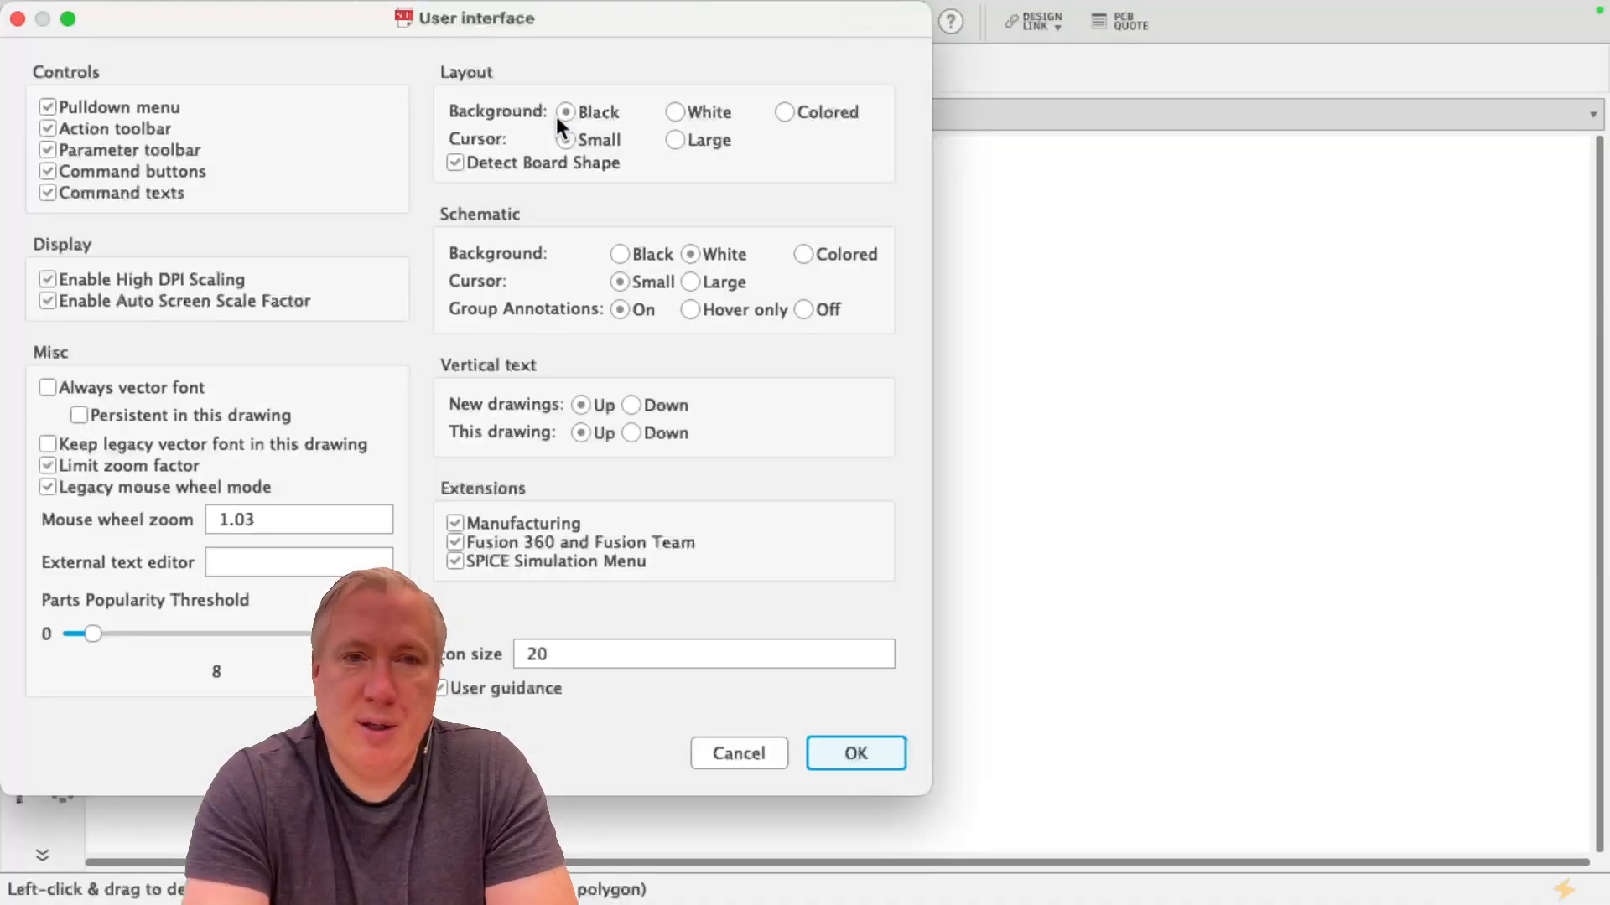
{"action": "left_click_drag", "start_coordinate": [287, 8], "coordinate": [820, 47]}
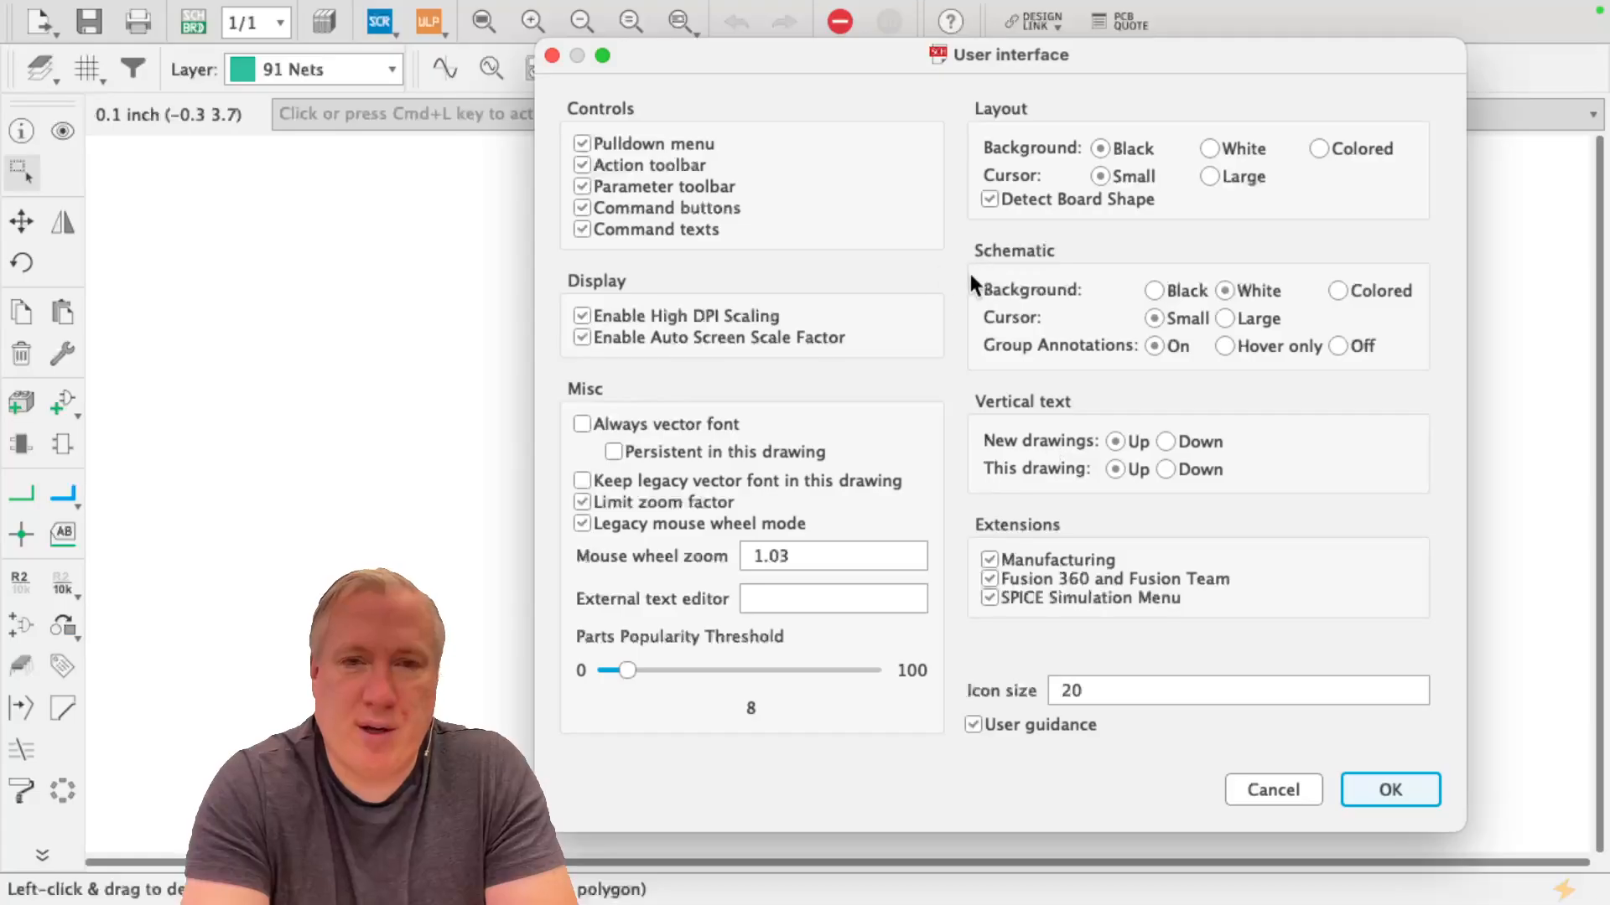
{"action": "left_click", "coordinate": [806, 556]}
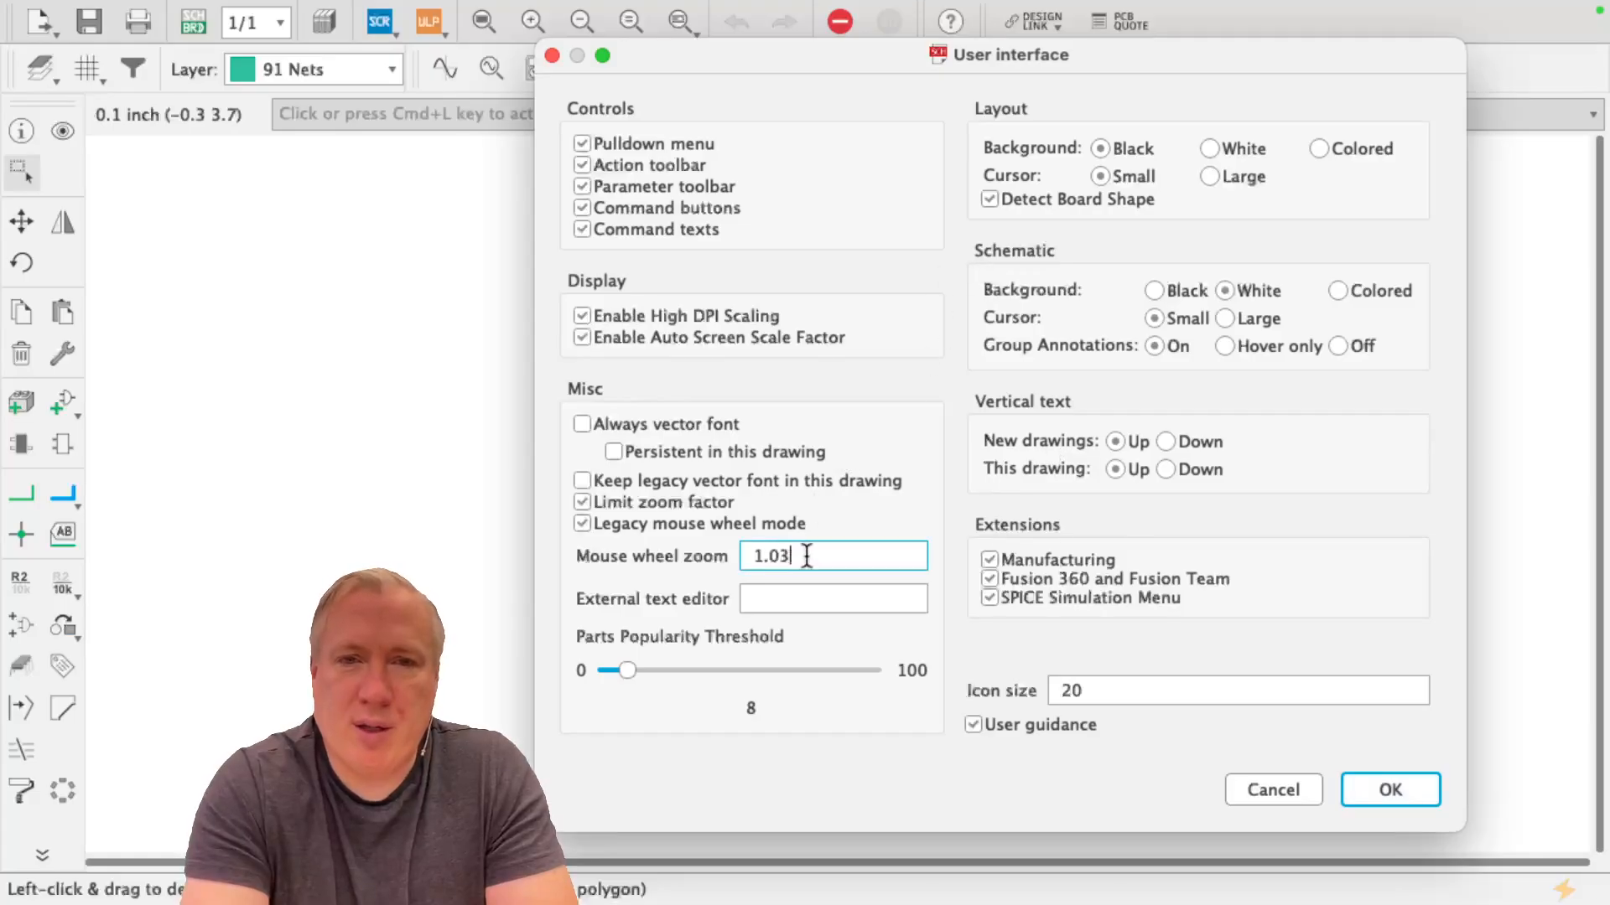
{"action": "left_click_drag", "start_coordinate": [807, 556], "coordinate": [641, 560]}
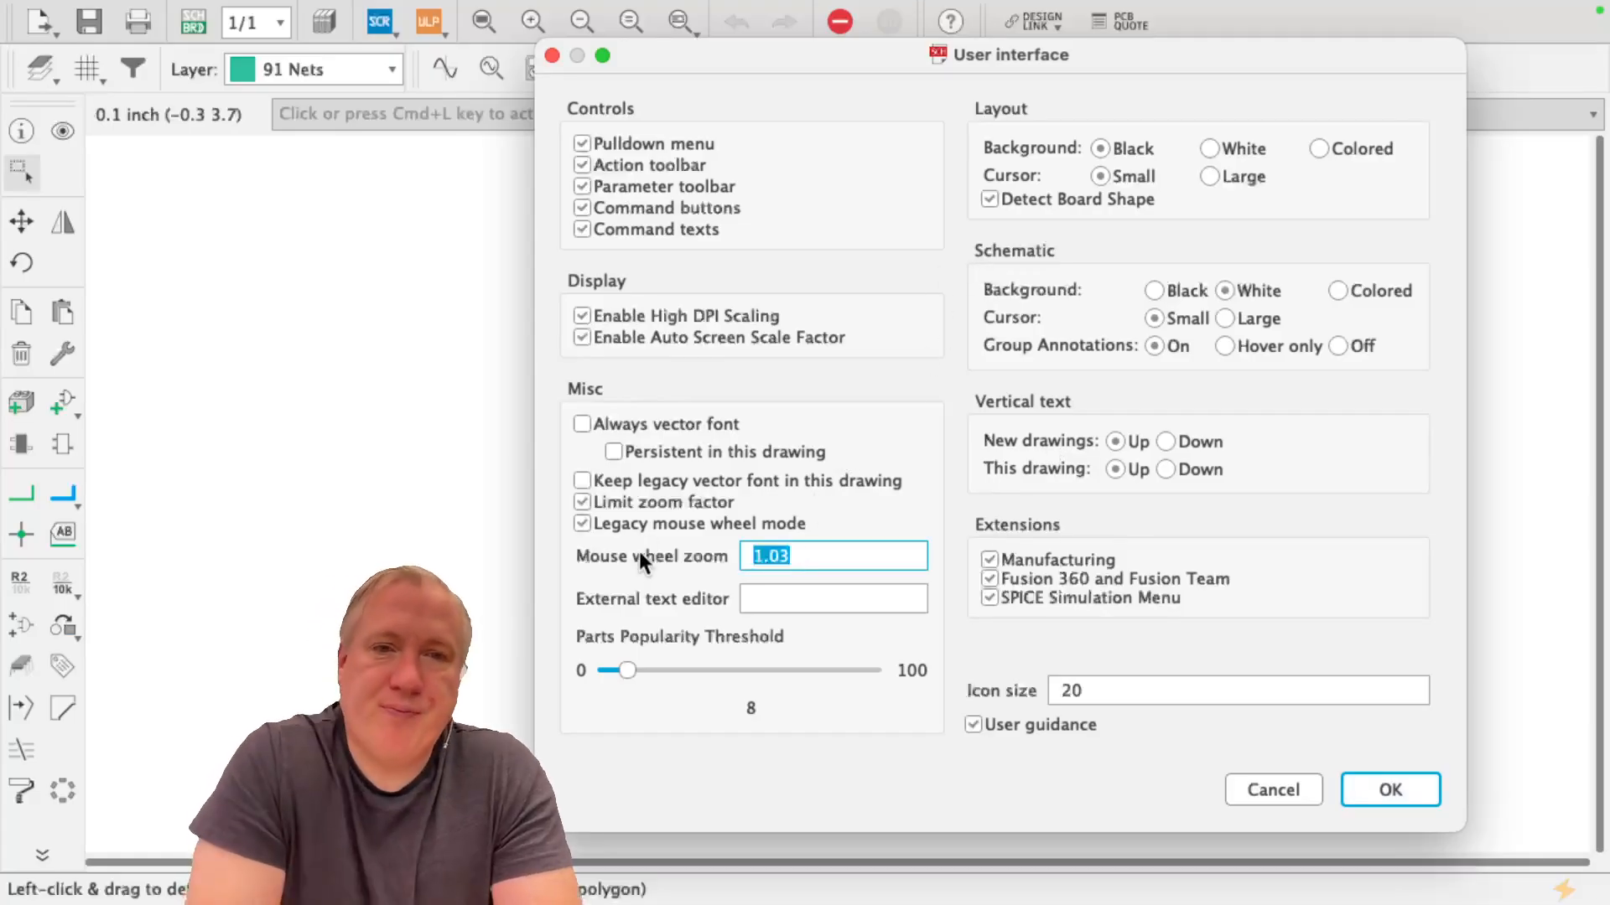
{"action": "type", "text": "1.2"}
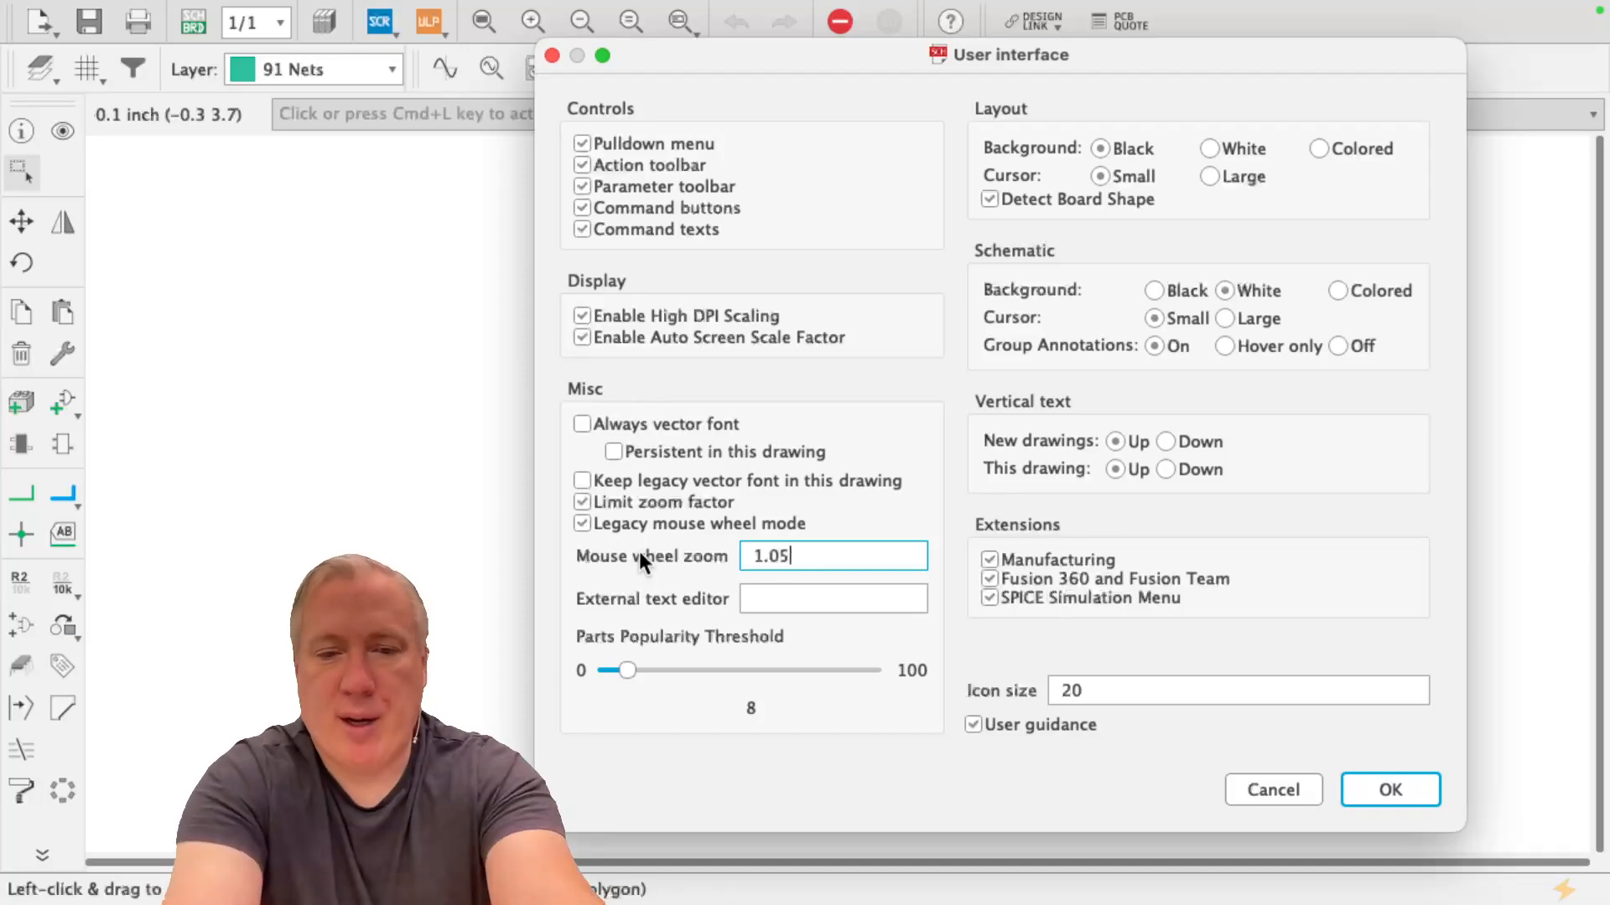
{"action": "type", "text": "3"}
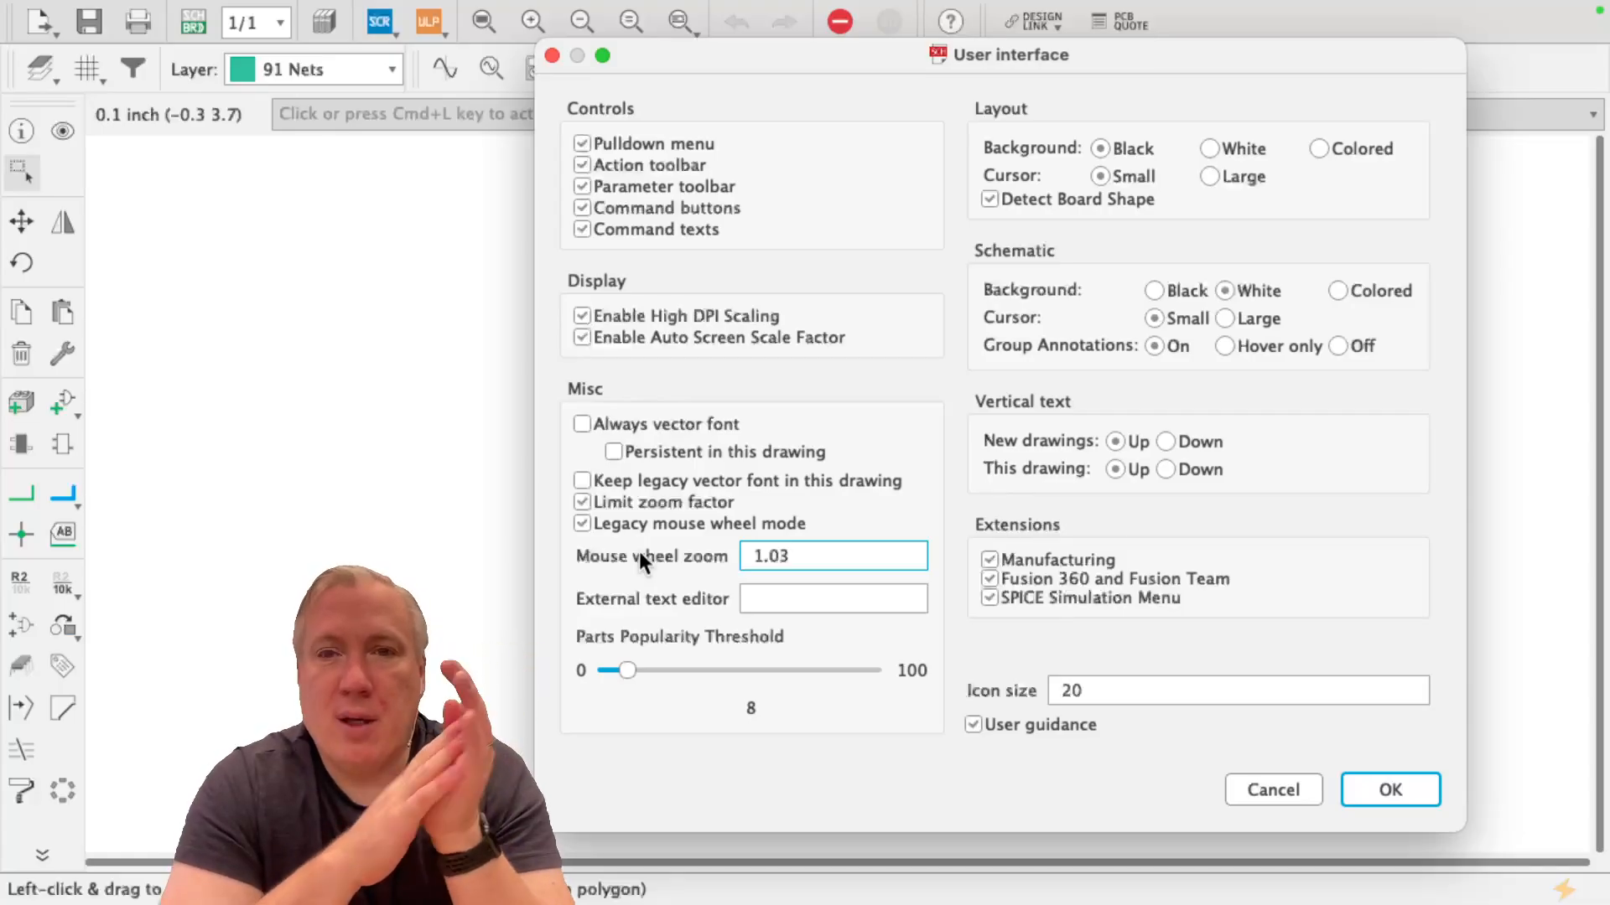
{"action": "left_click", "coordinate": [1397, 803]}
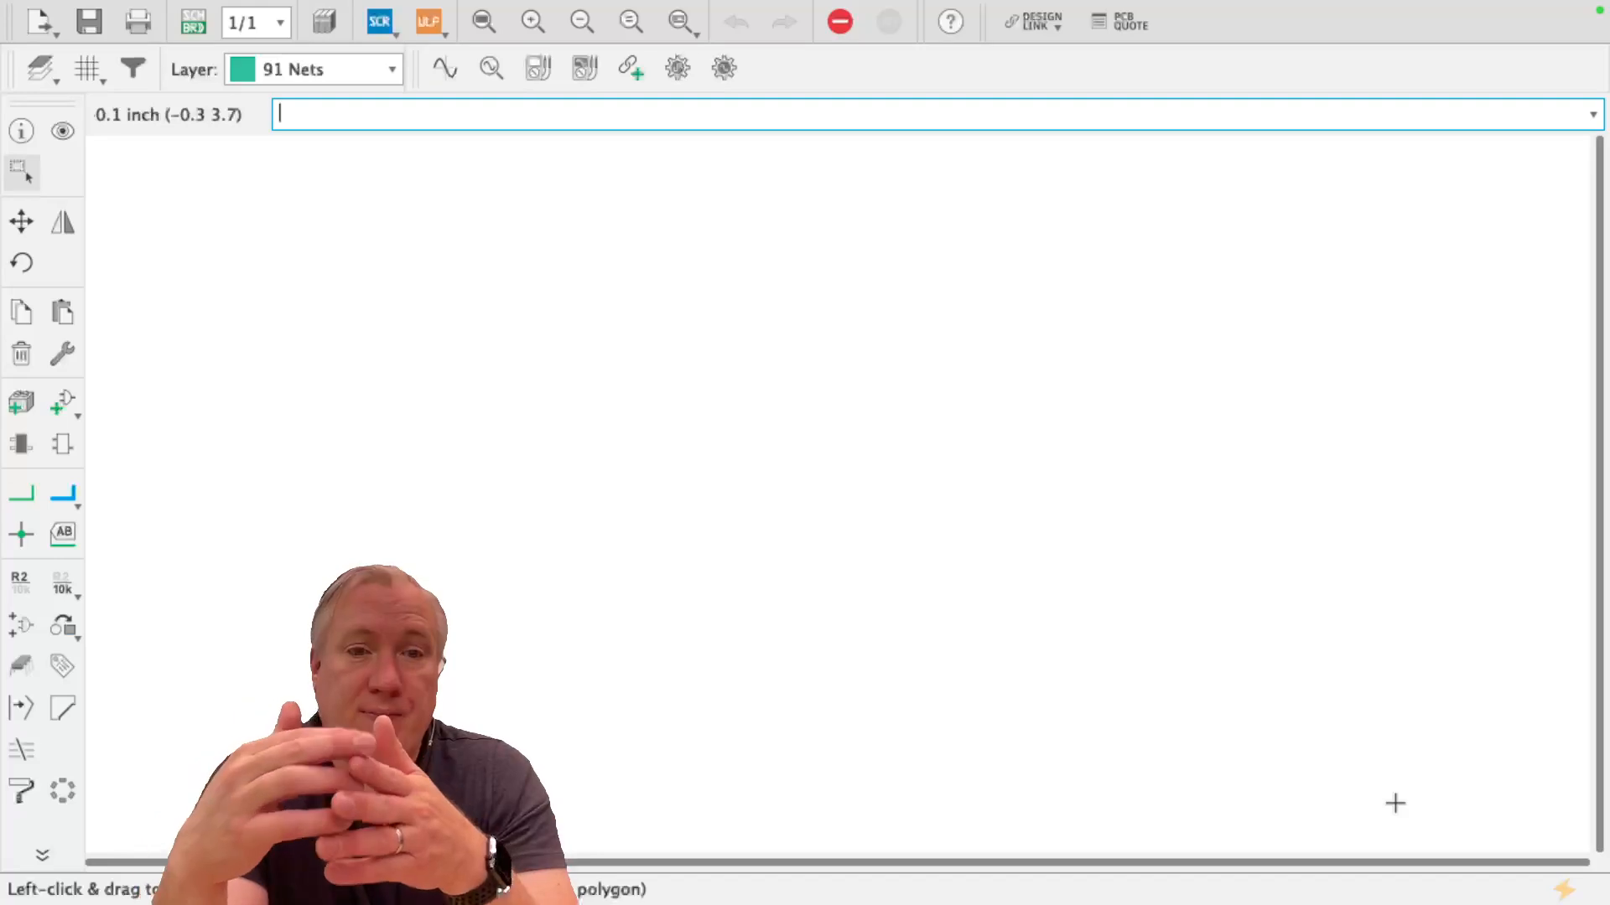
Start adding a part and expand the first led library in the library list
{"action": "left_click", "coordinate": [57, 401]}
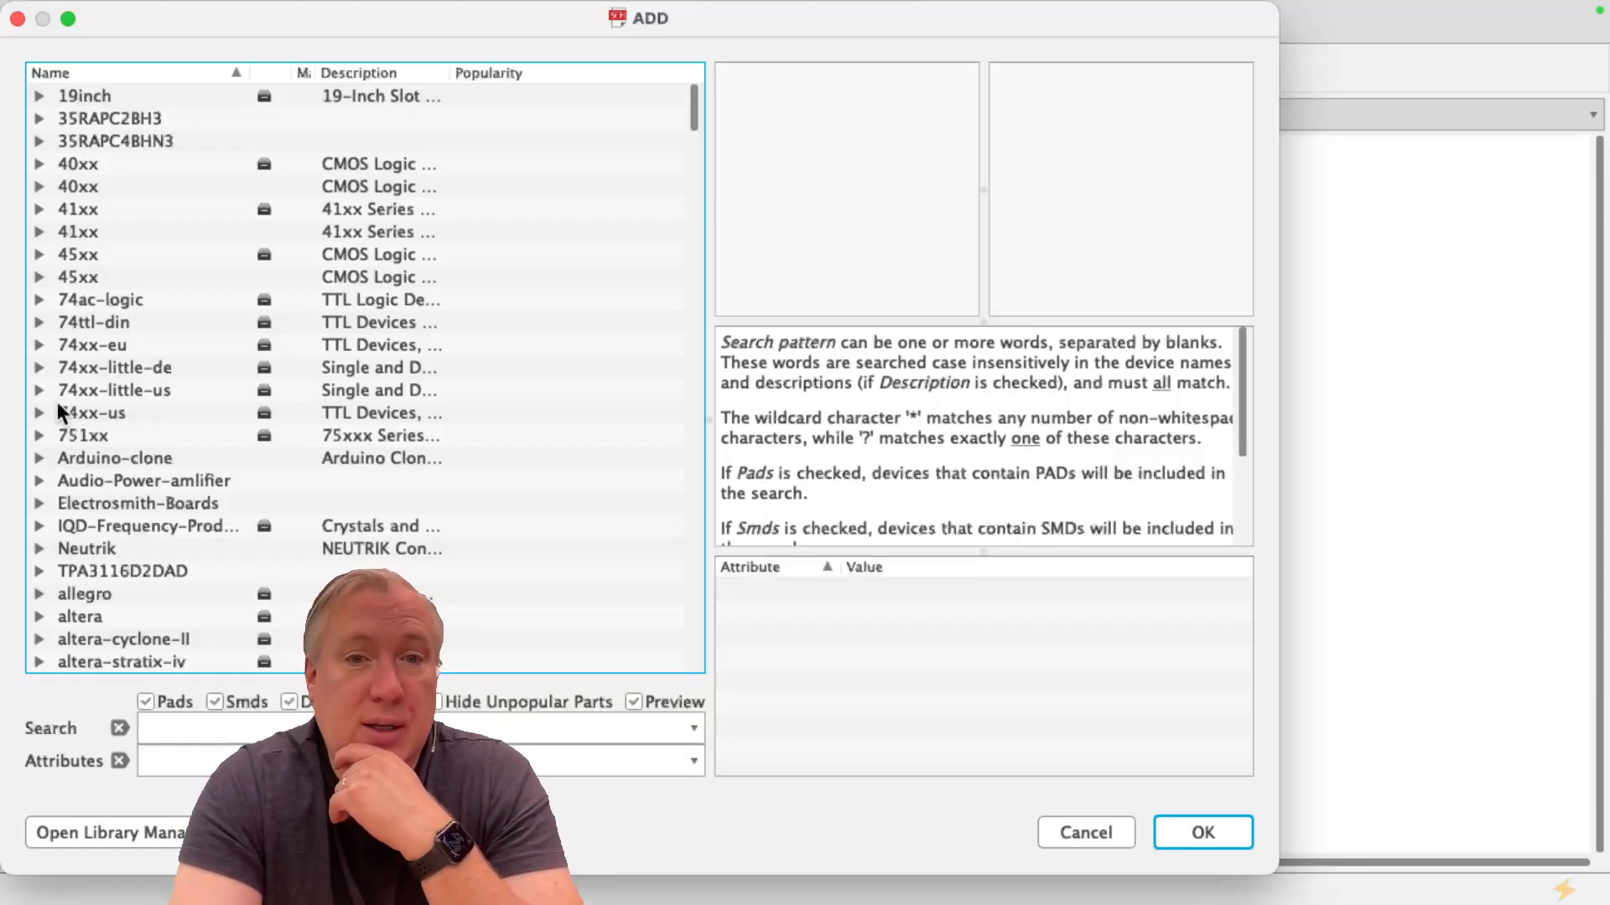
{"action": "scroll", "coordinate": [55, 402], "scroll_direction": "down", "scroll_amount": 5}
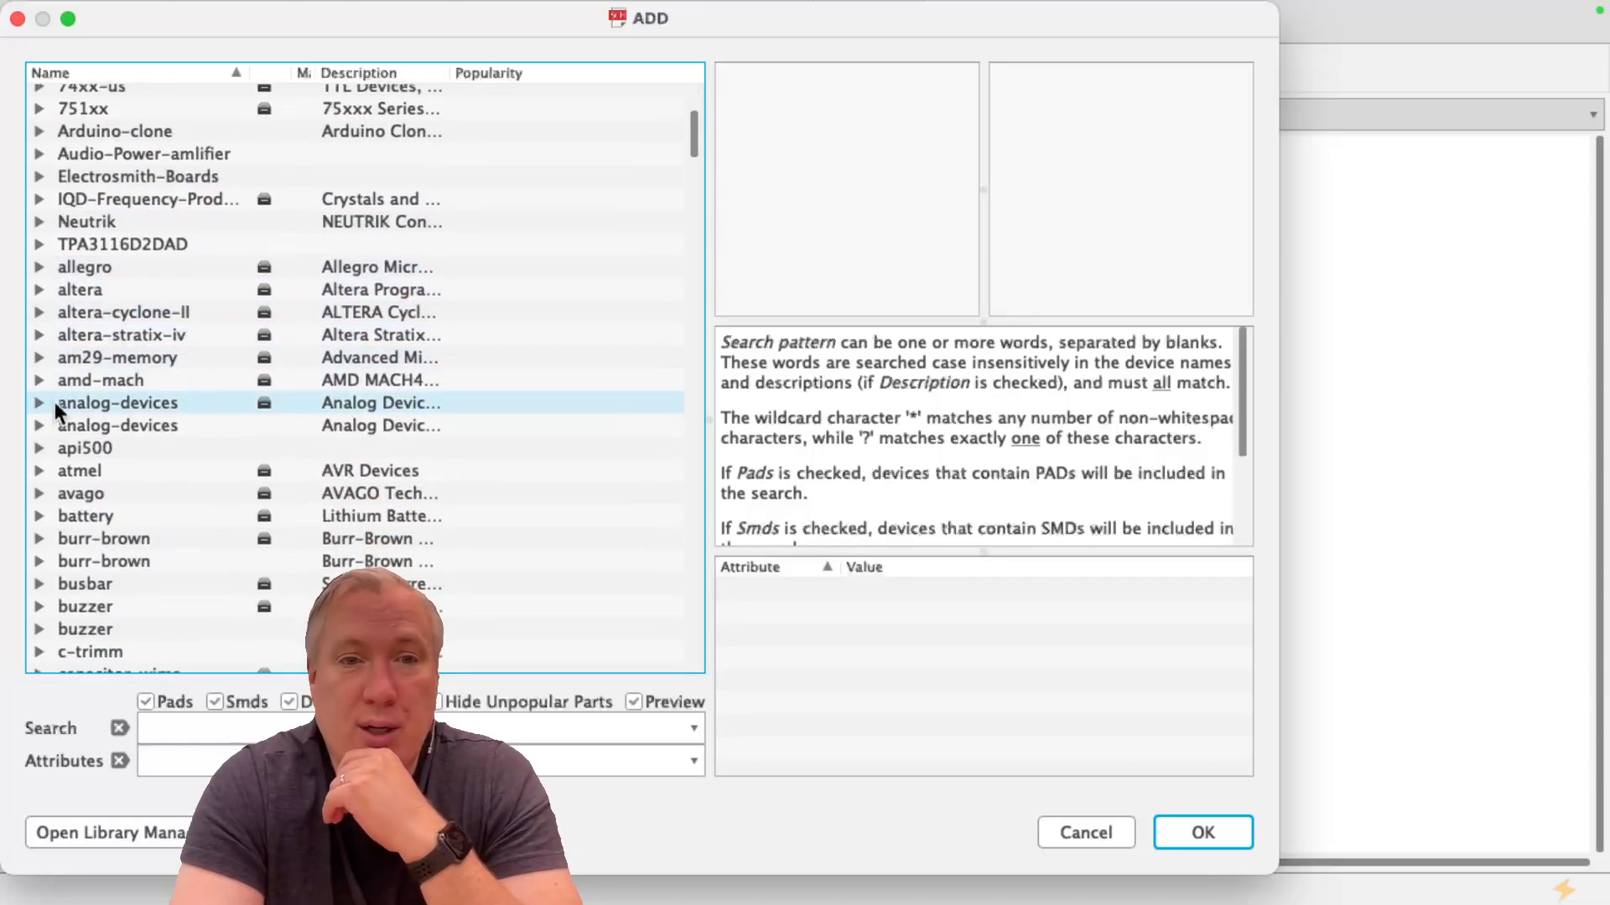
{"action": "scroll", "coordinate": [54, 401], "scroll_direction": "up", "scroll_amount": 5}
{"action": "scroll", "coordinate": [35, 193], "scroll_direction": "down", "scroll_amount": 6}
{"action": "scroll", "coordinate": [51, 269], "scroll_direction": "down", "scroll_amount": 10}
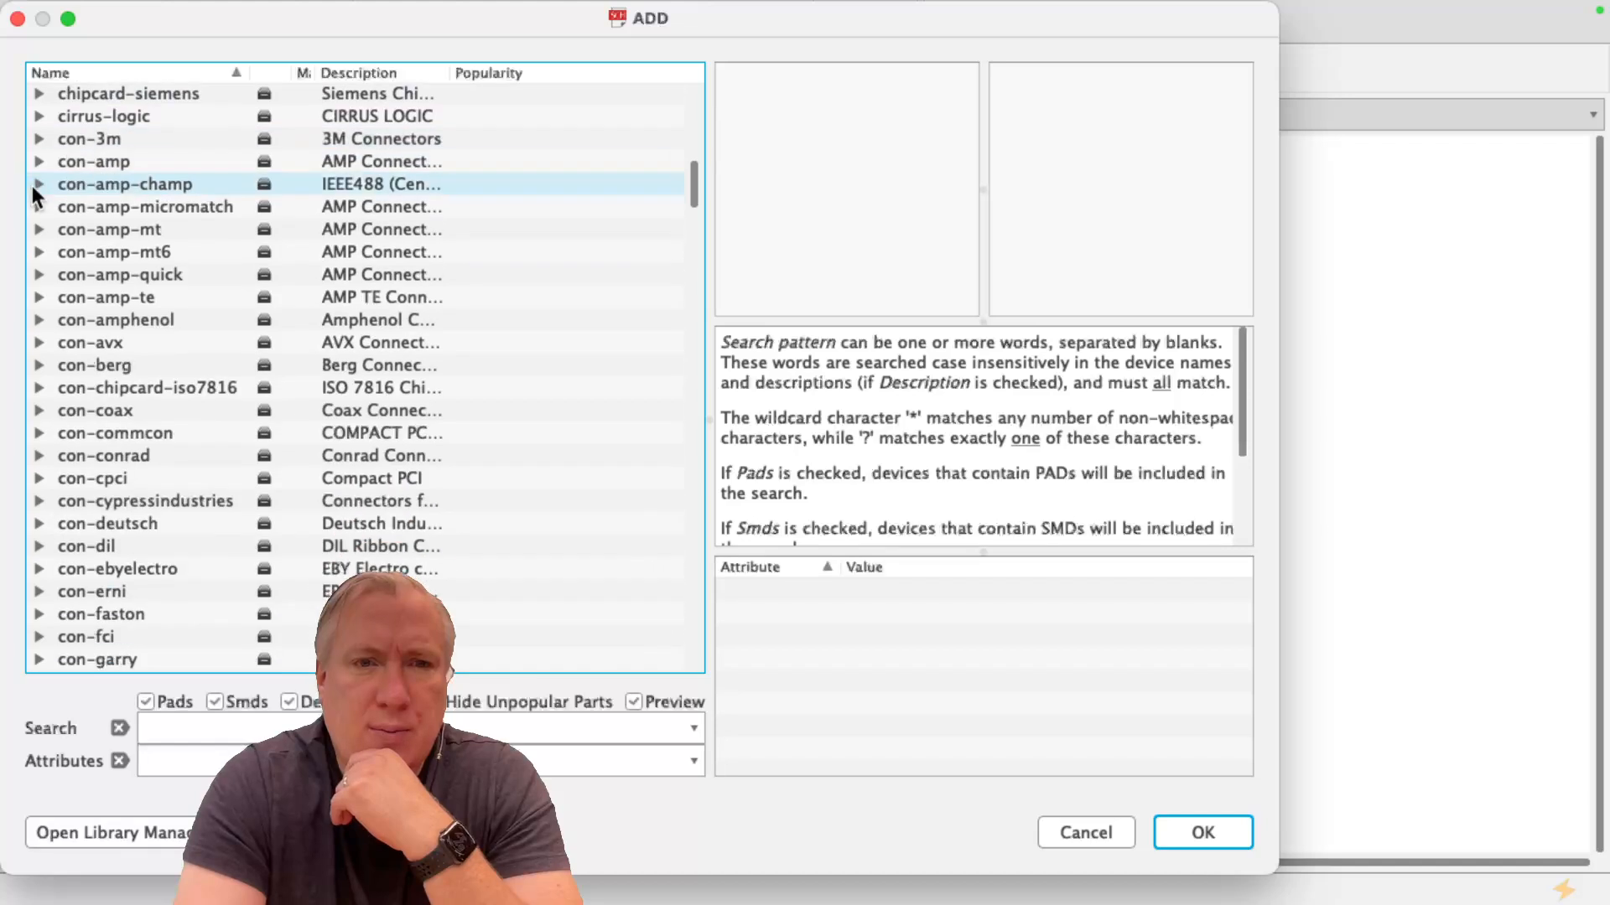
{"action": "scroll", "coordinate": [60, 356], "scroll_direction": "down", "scroll_amount": 1}
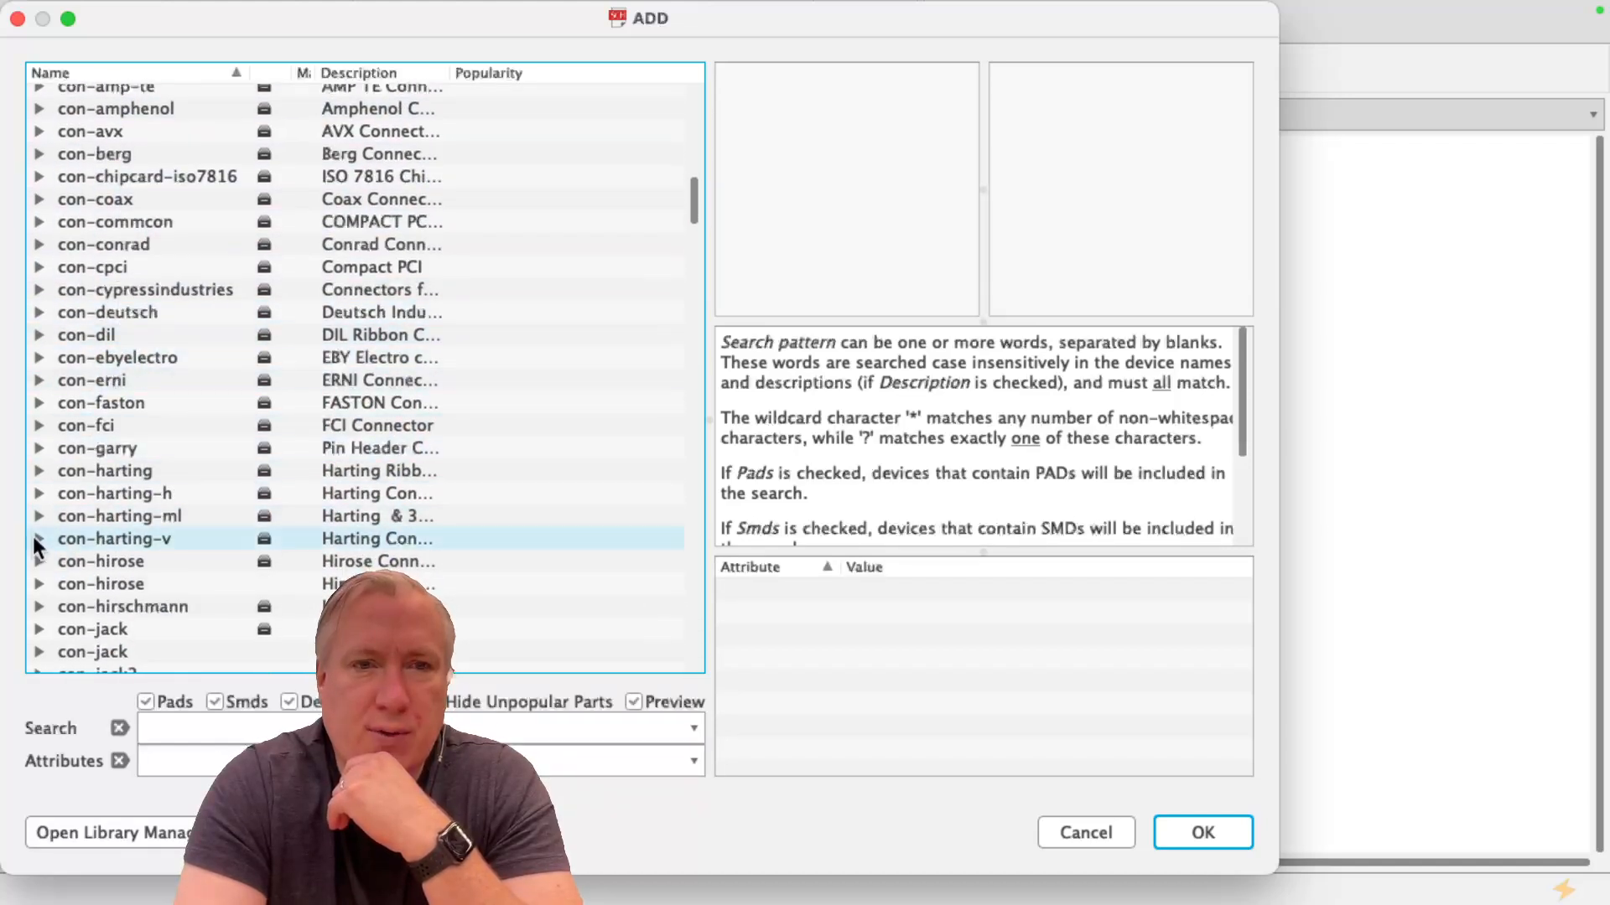
{"action": "scroll", "coordinate": [37, 545], "scroll_direction": "down", "scroll_amount": 13}
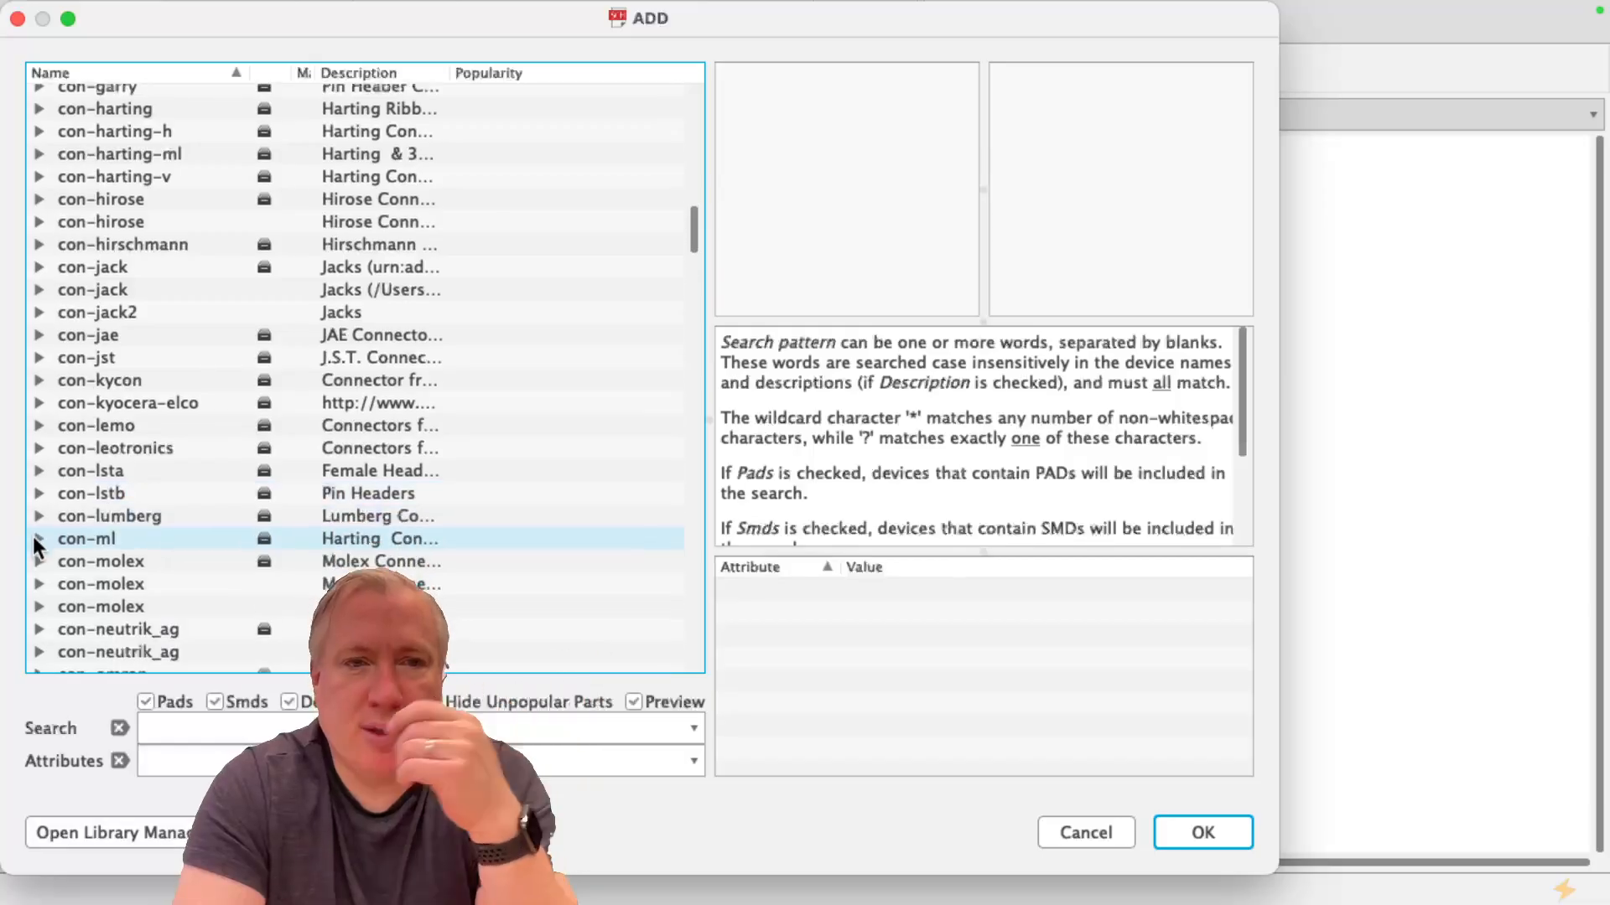
{"action": "scroll", "coordinate": [37, 545], "scroll_direction": "down", "scroll_amount": 20}
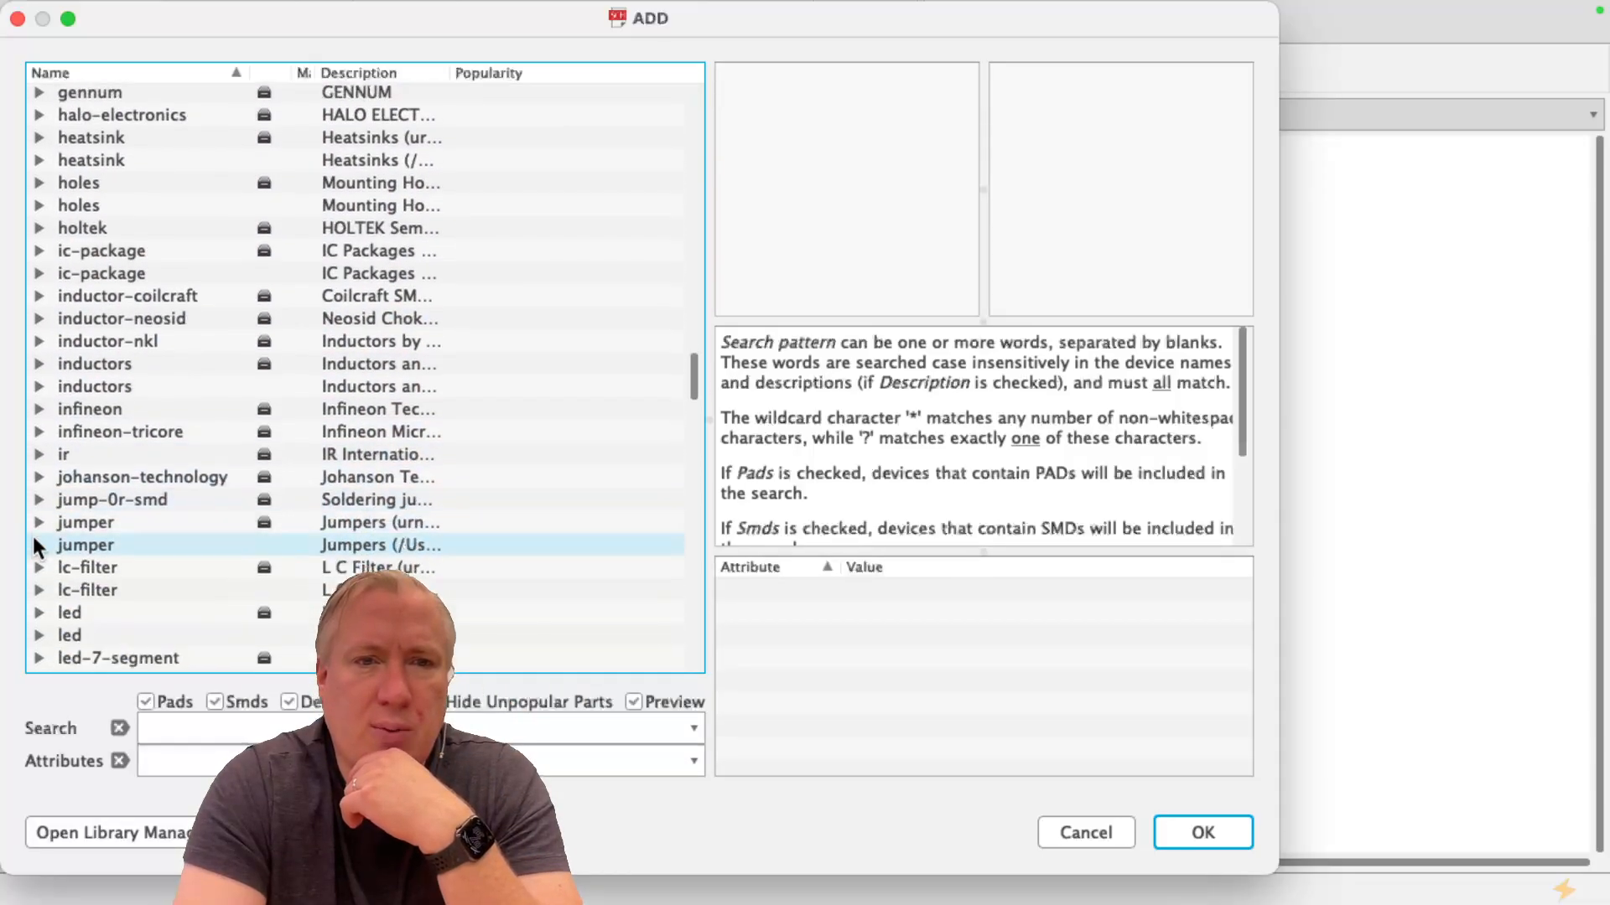
{"action": "scroll", "coordinate": [37, 545], "scroll_direction": "down", "scroll_amount": 3}
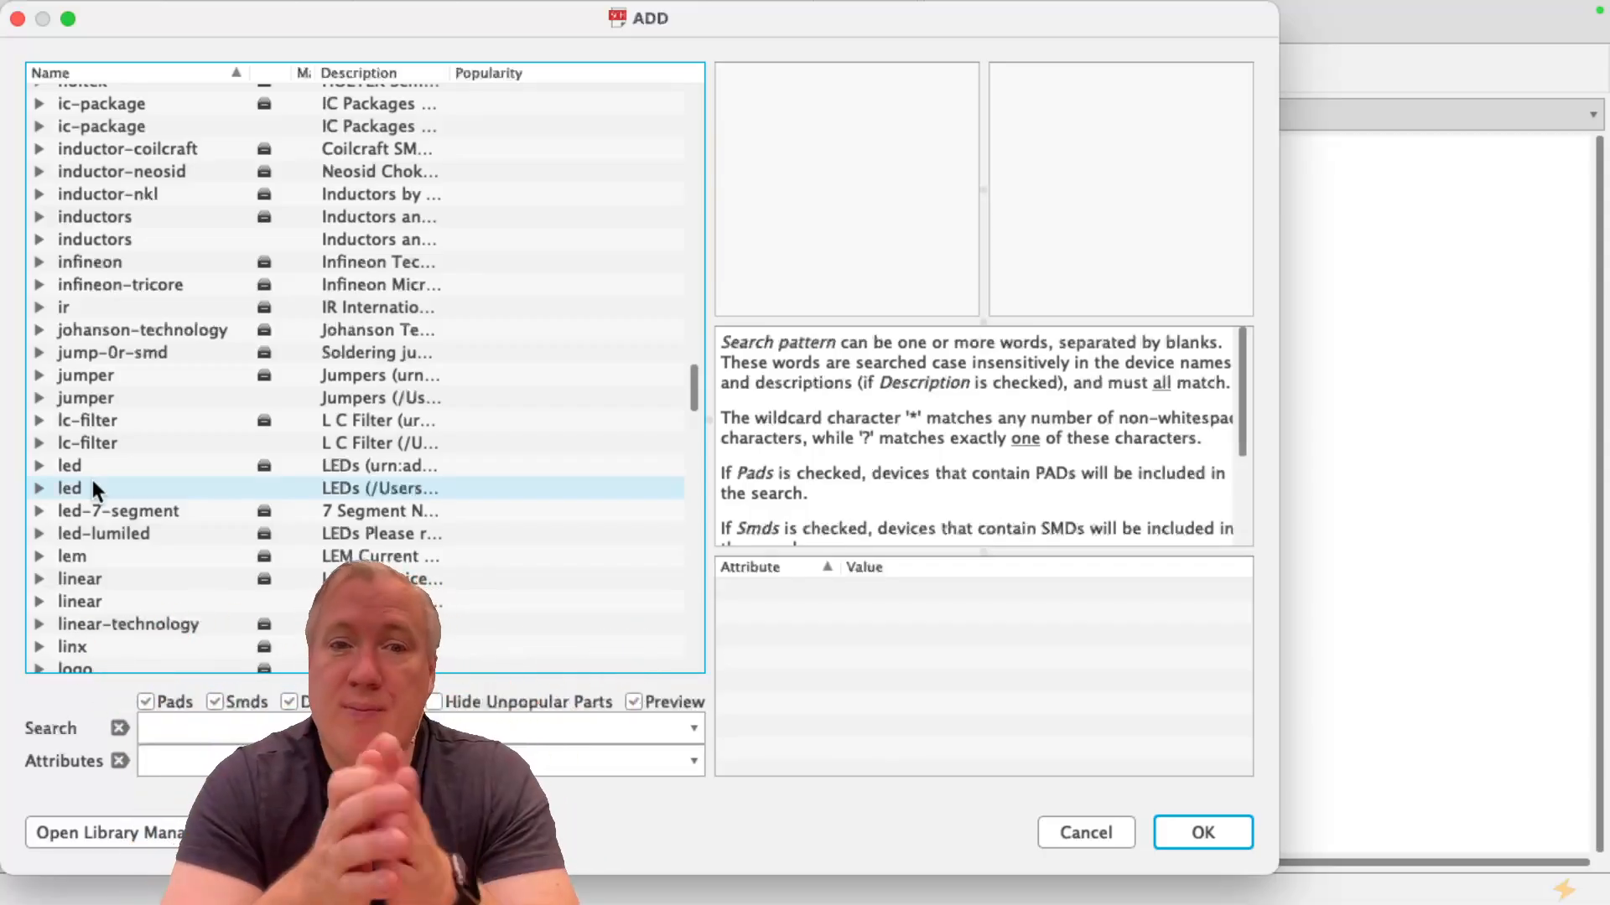
{"action": "left_click", "coordinate": [39, 466]}
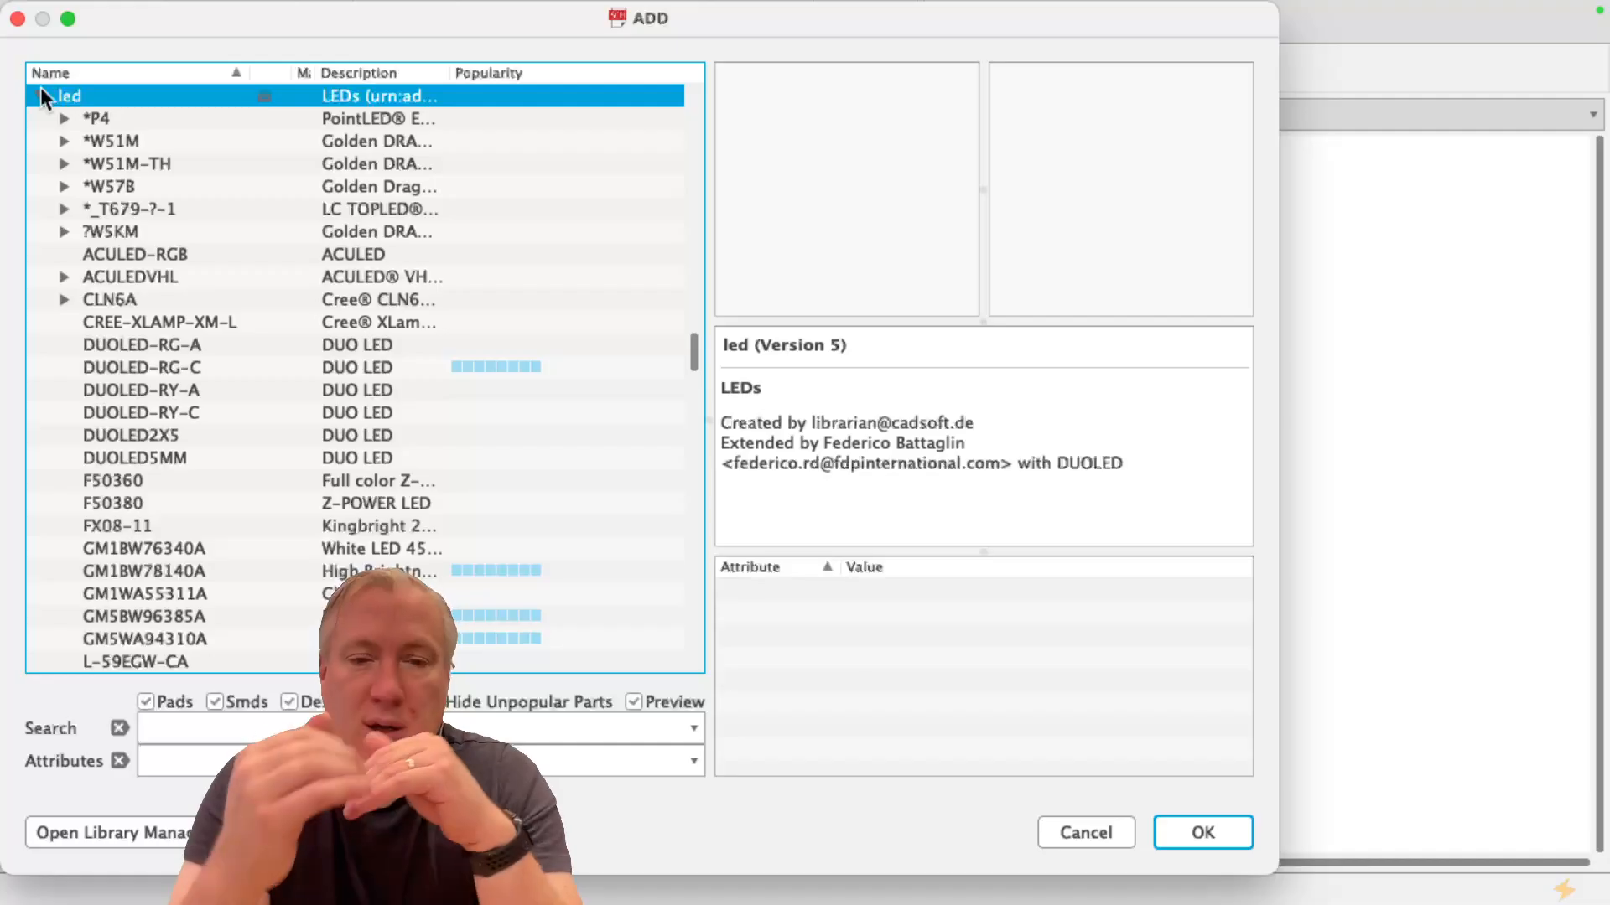
Preview the Z-Power LEDs at the end of the led library and choose the W49180 for placement
{"action": "scroll", "coordinate": [193, 223], "scroll_direction": "down", "scroll_amount": 10}
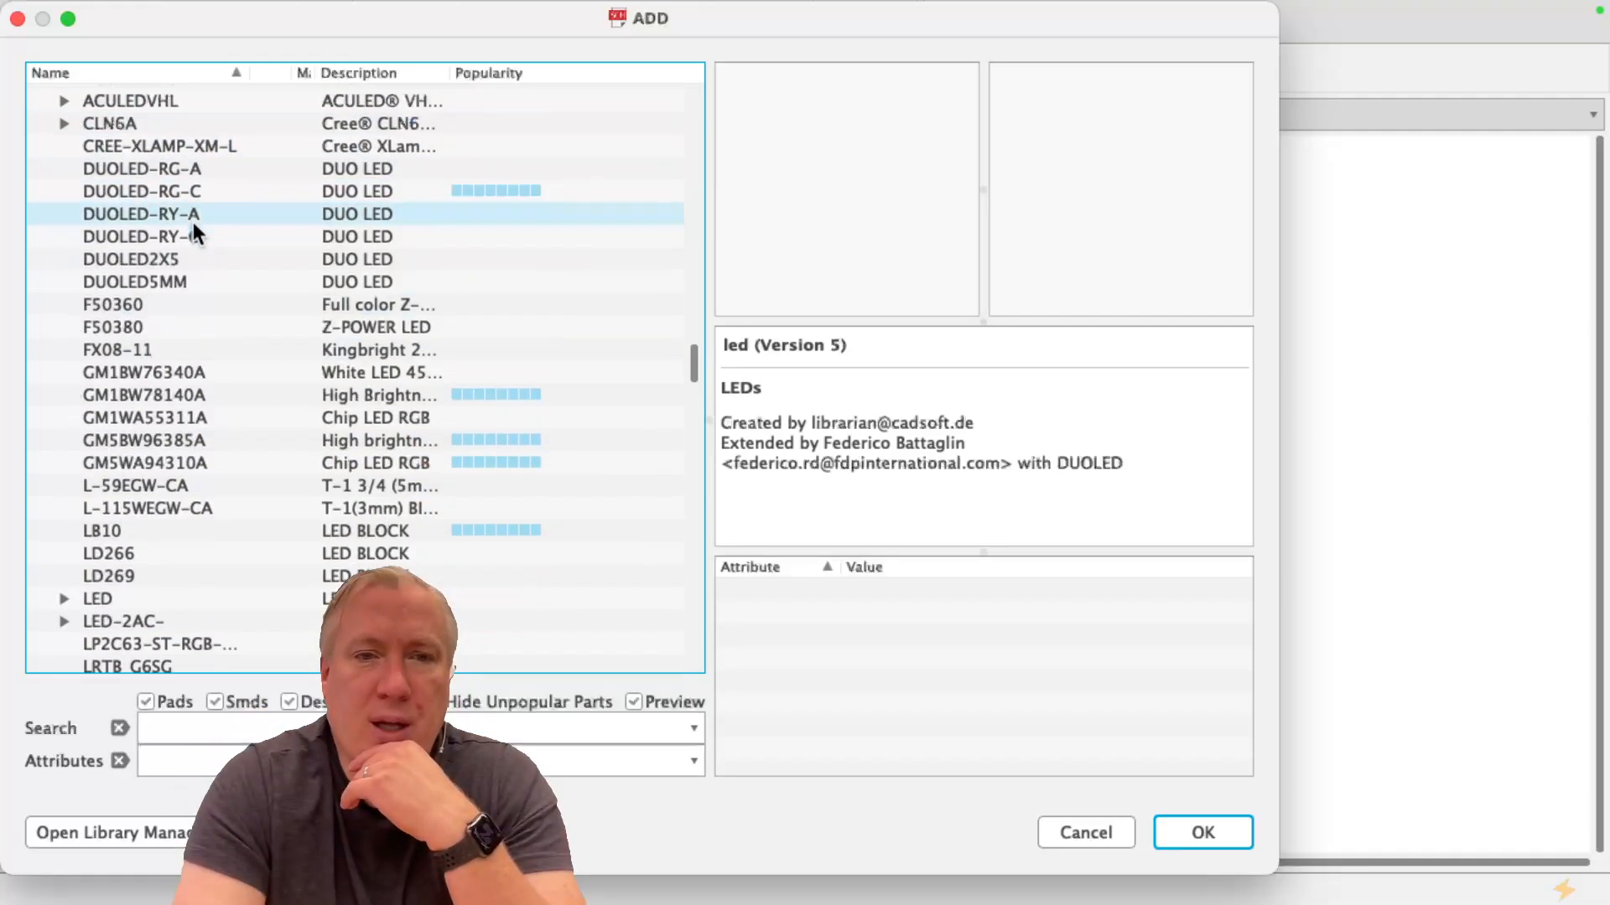
{"action": "scroll", "coordinate": [193, 224], "scroll_direction": "down", "scroll_amount": 15}
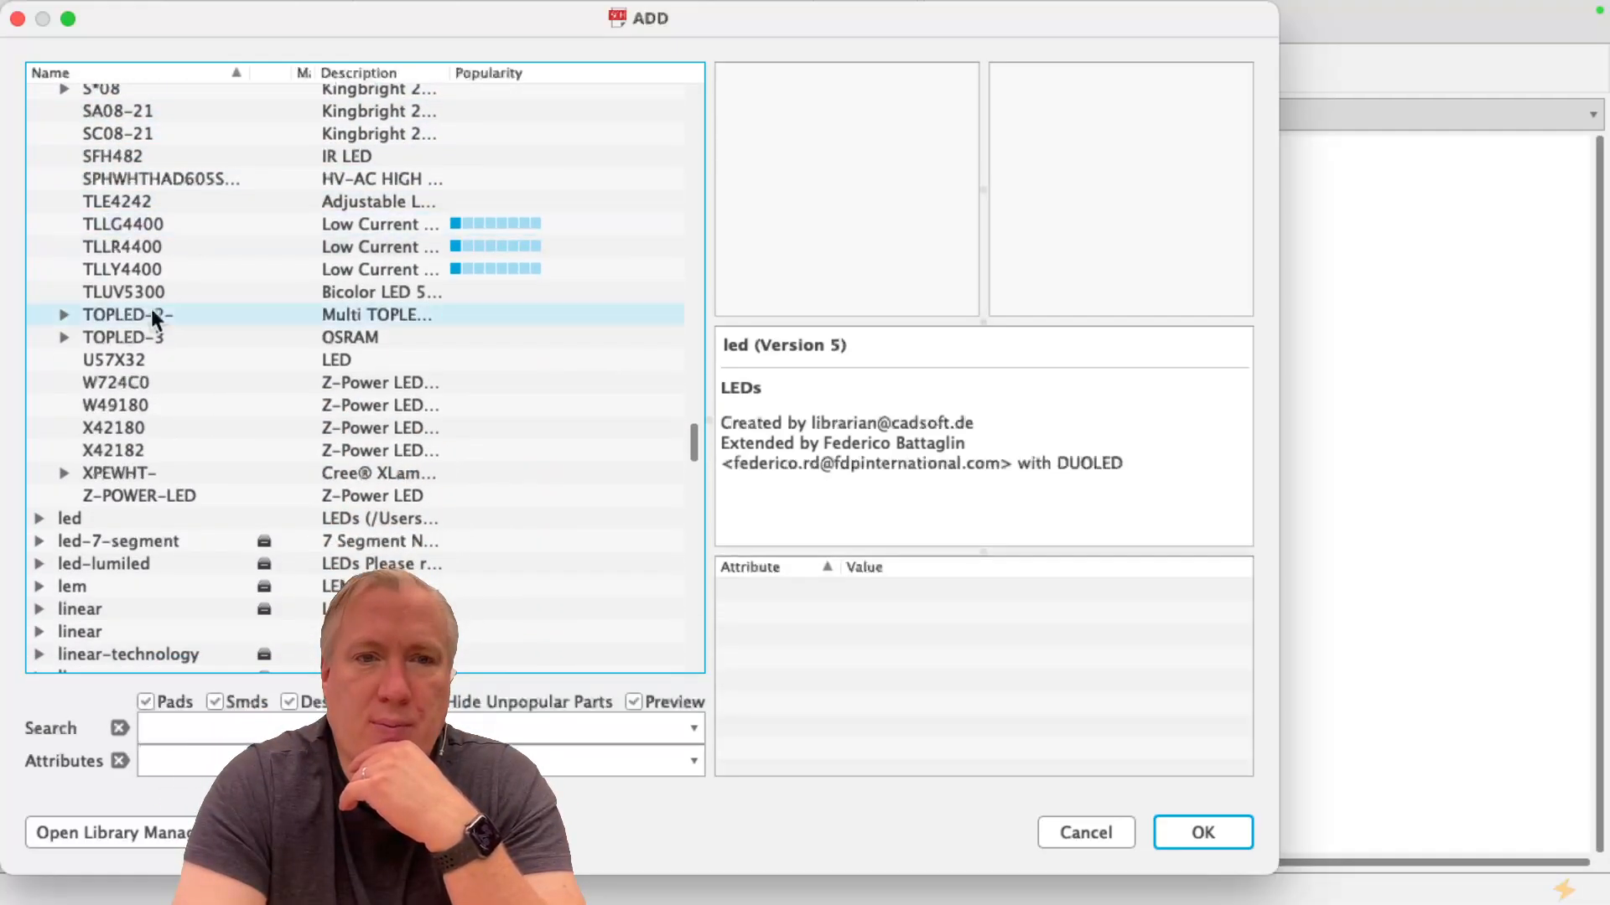
{"action": "left_click", "coordinate": [182, 411]}
{"action": "left_click", "coordinate": [181, 429]}
{"action": "left_click", "coordinate": [179, 445]}
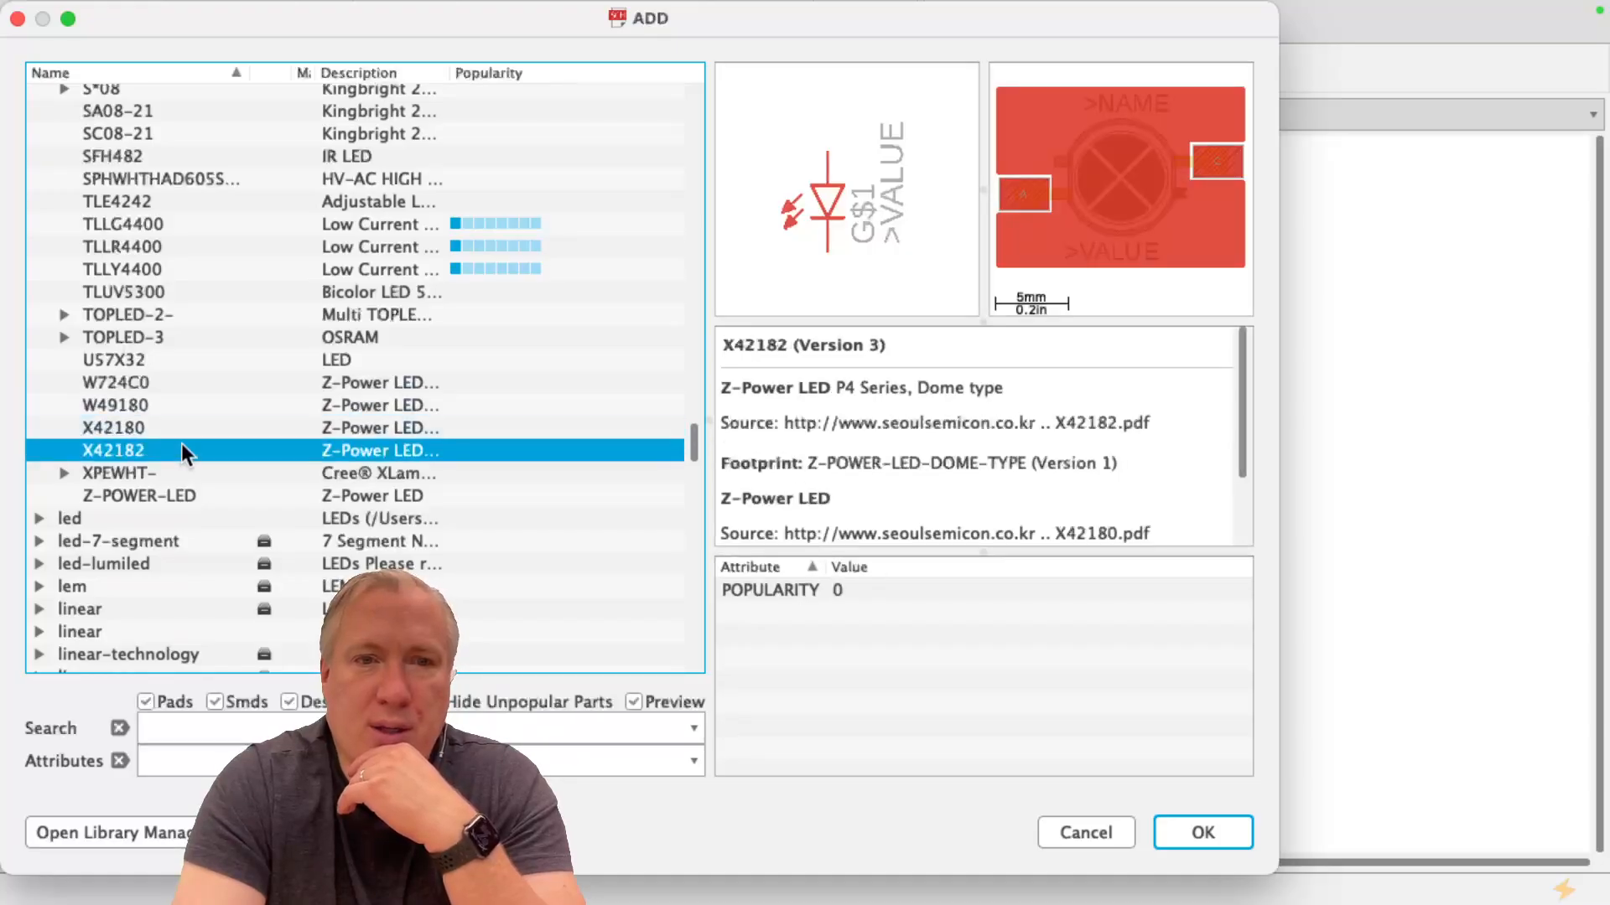
{"action": "left_click", "coordinate": [172, 406]}
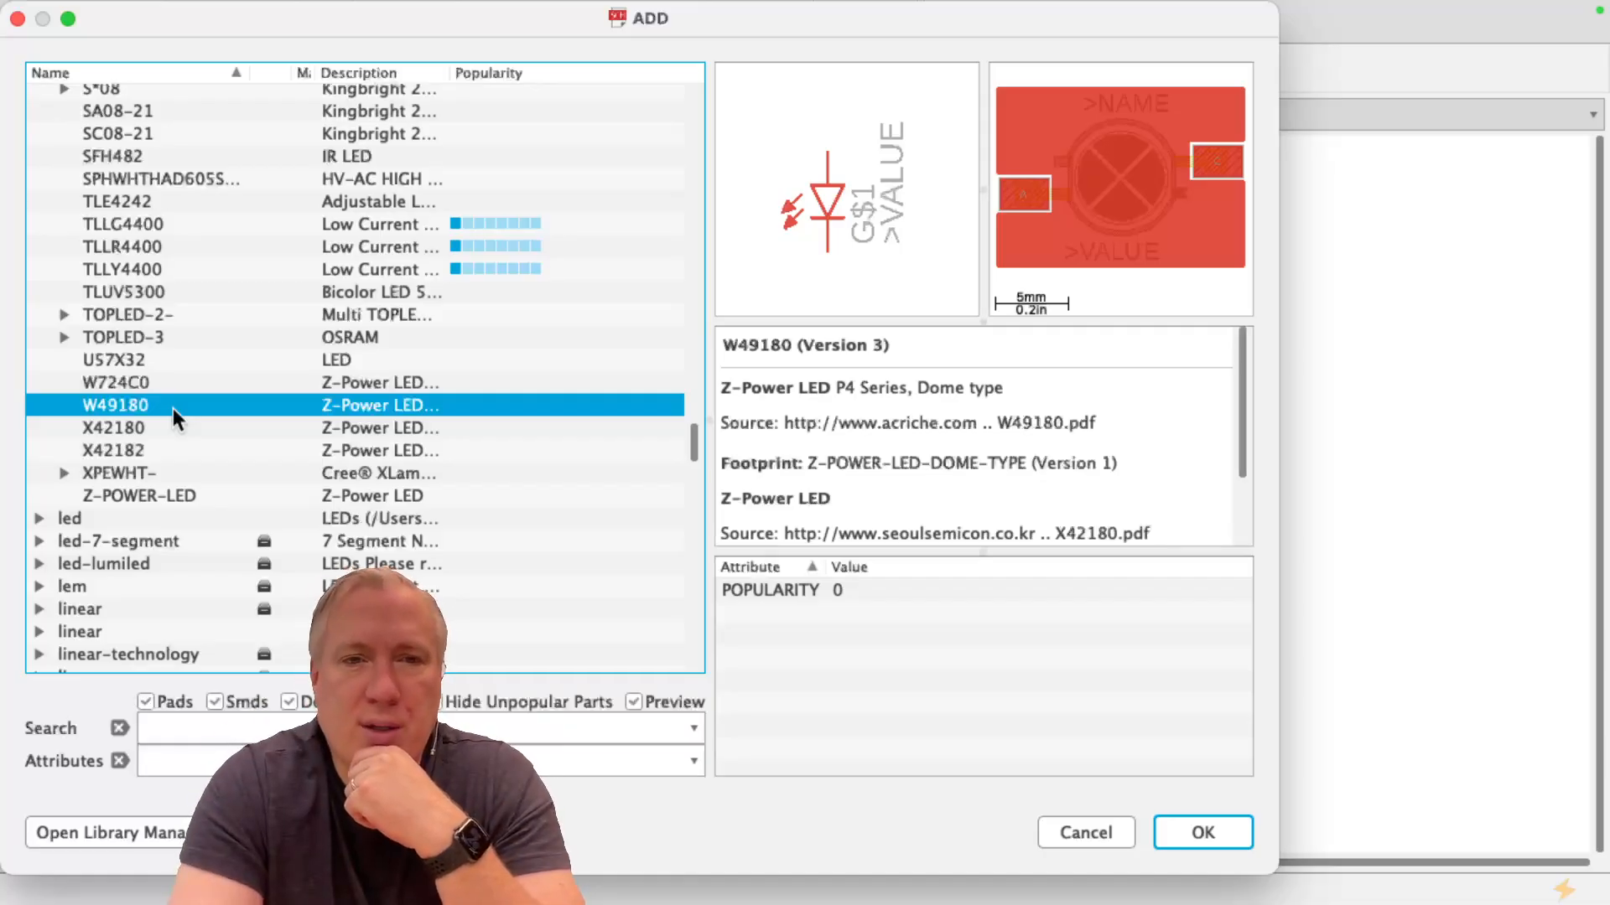
{"action": "double_click", "coordinate": [172, 409]}
Place the W49180 LED once in the empty upper-middle area of the schematic
{"action": "scroll", "coordinate": [607, 367], "scroll_direction": "up", "scroll_amount": 4}
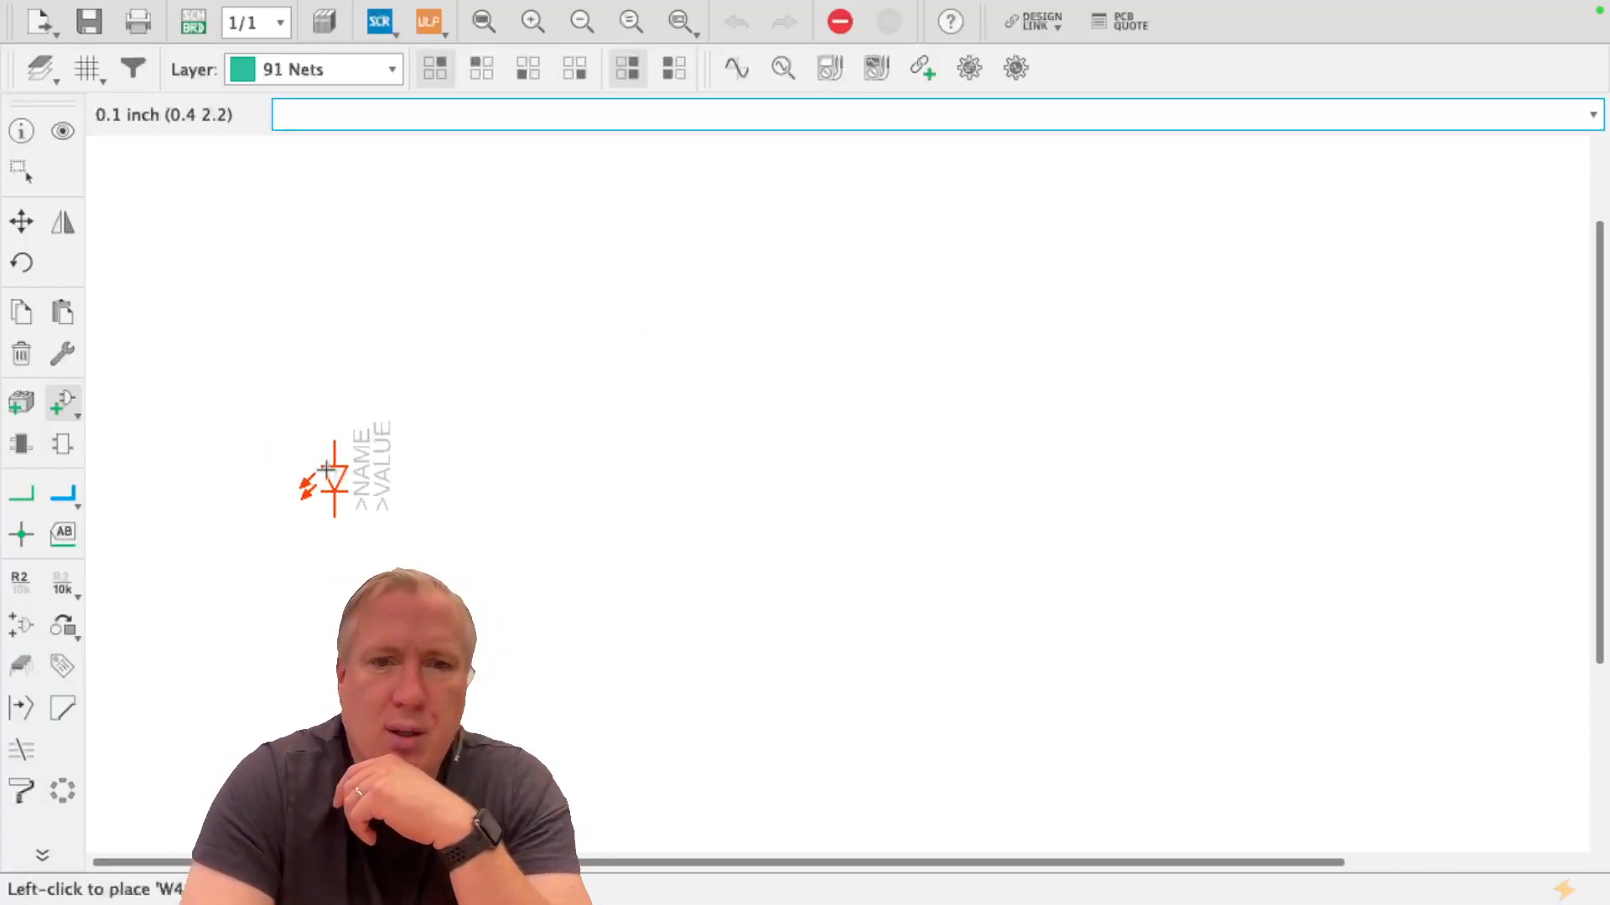
{"action": "scroll", "coordinate": [843, 434], "scroll_direction": "down", "scroll_amount": 5}
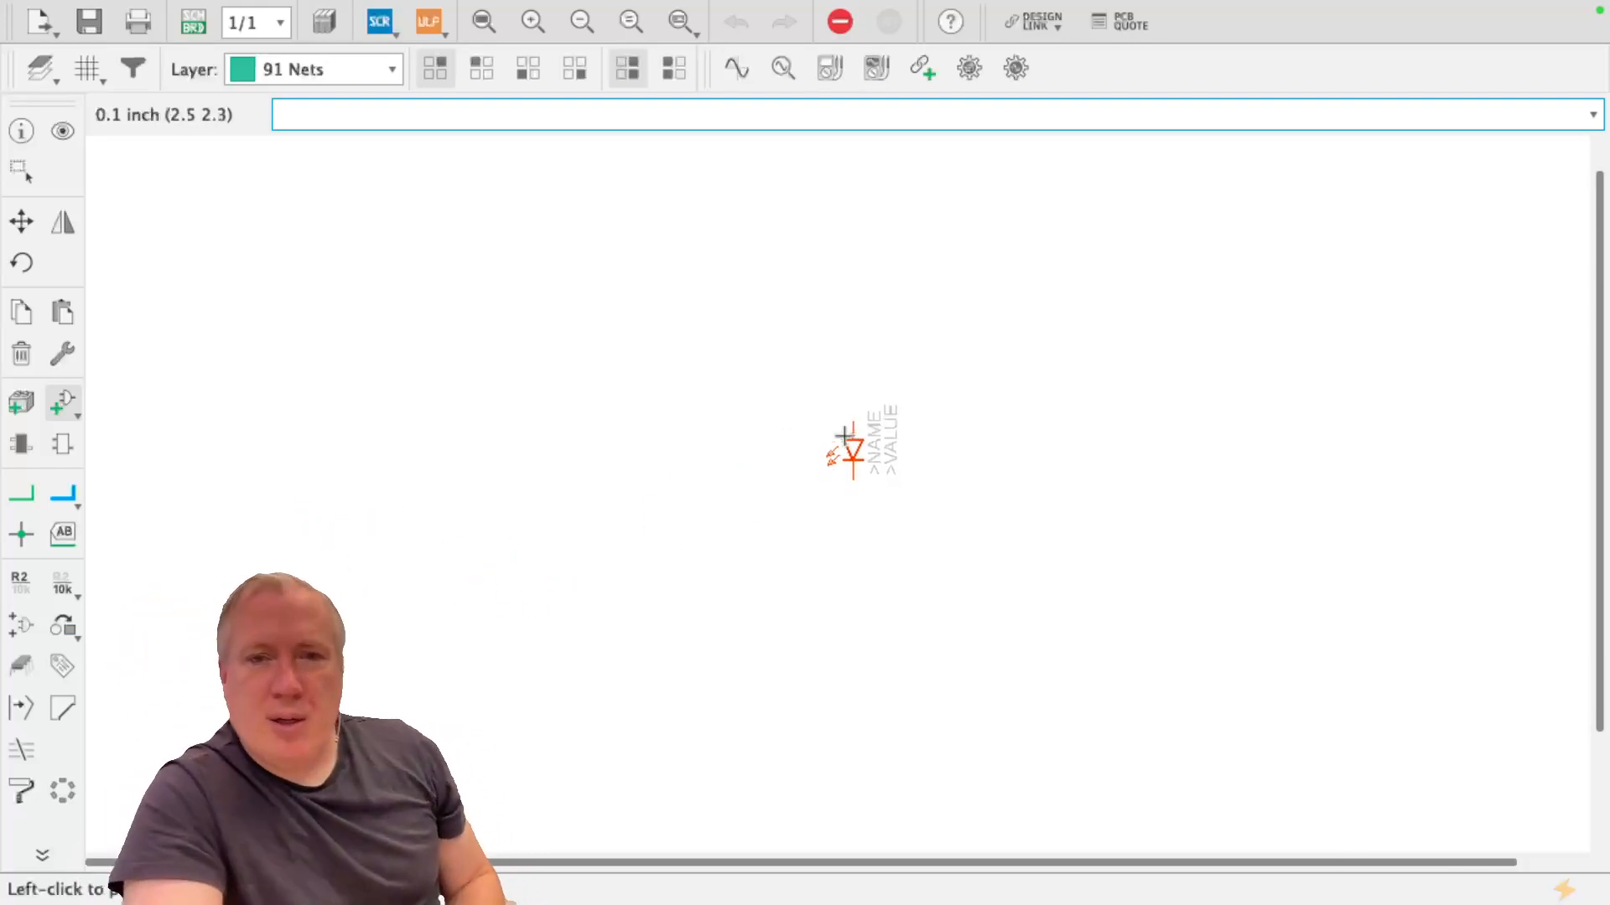
{"action": "scroll", "coordinate": [843, 434], "scroll_direction": "down", "scroll_amount": 2}
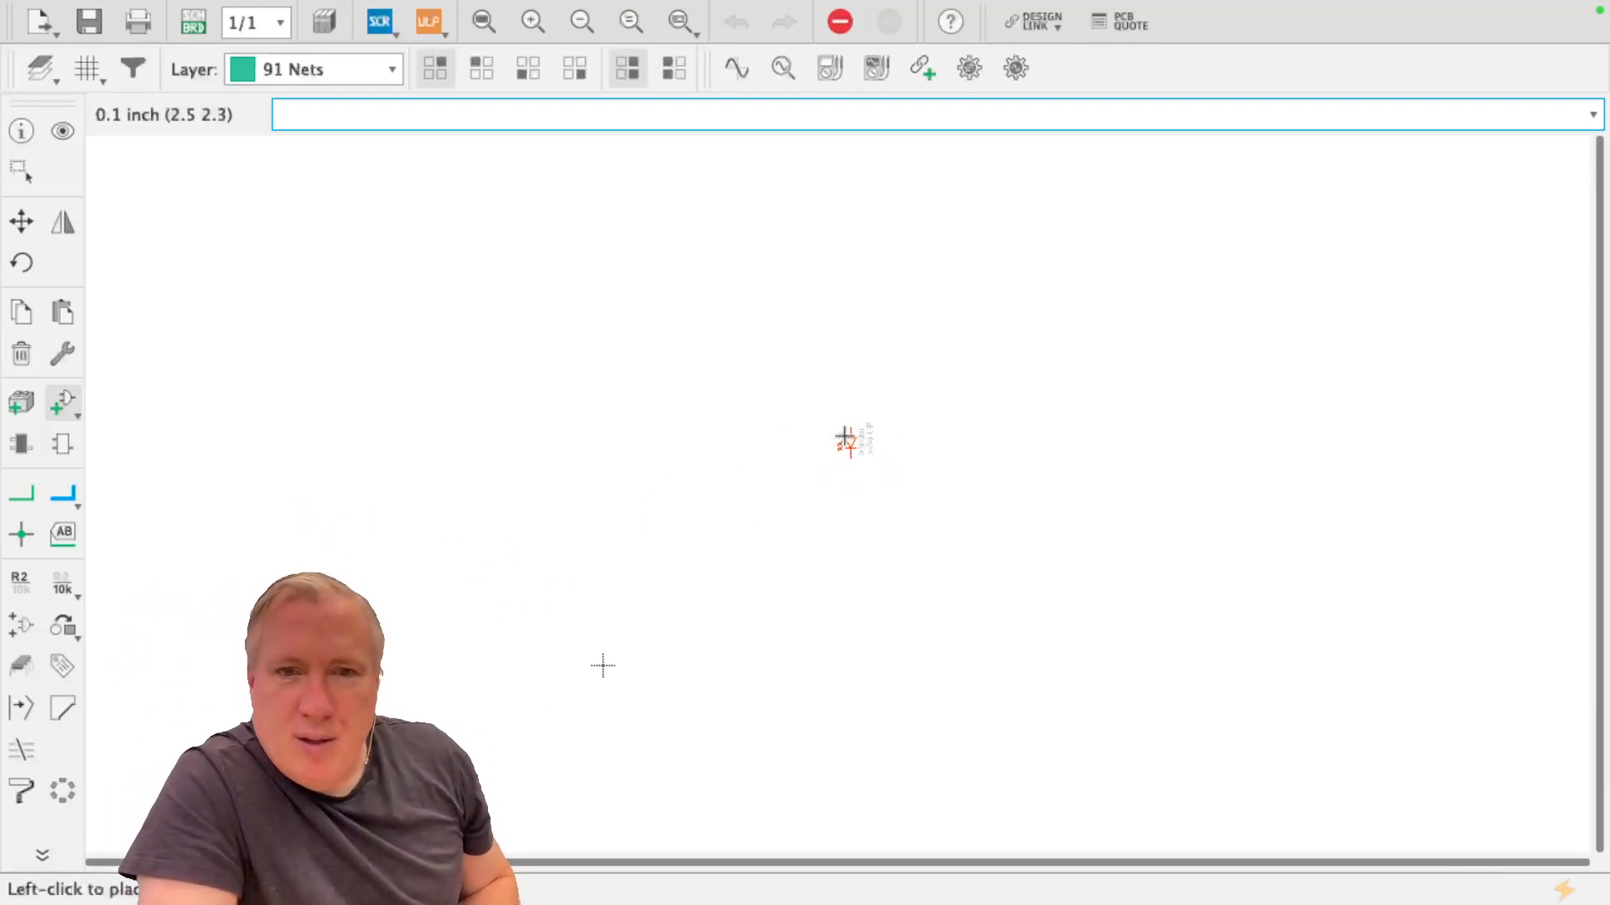
{"action": "scroll", "coordinate": [562, 742], "scroll_direction": "up", "scroll_amount": 5}
{"action": "scroll", "coordinate": [563, 740], "scroll_direction": "up", "scroll_amount": 4}
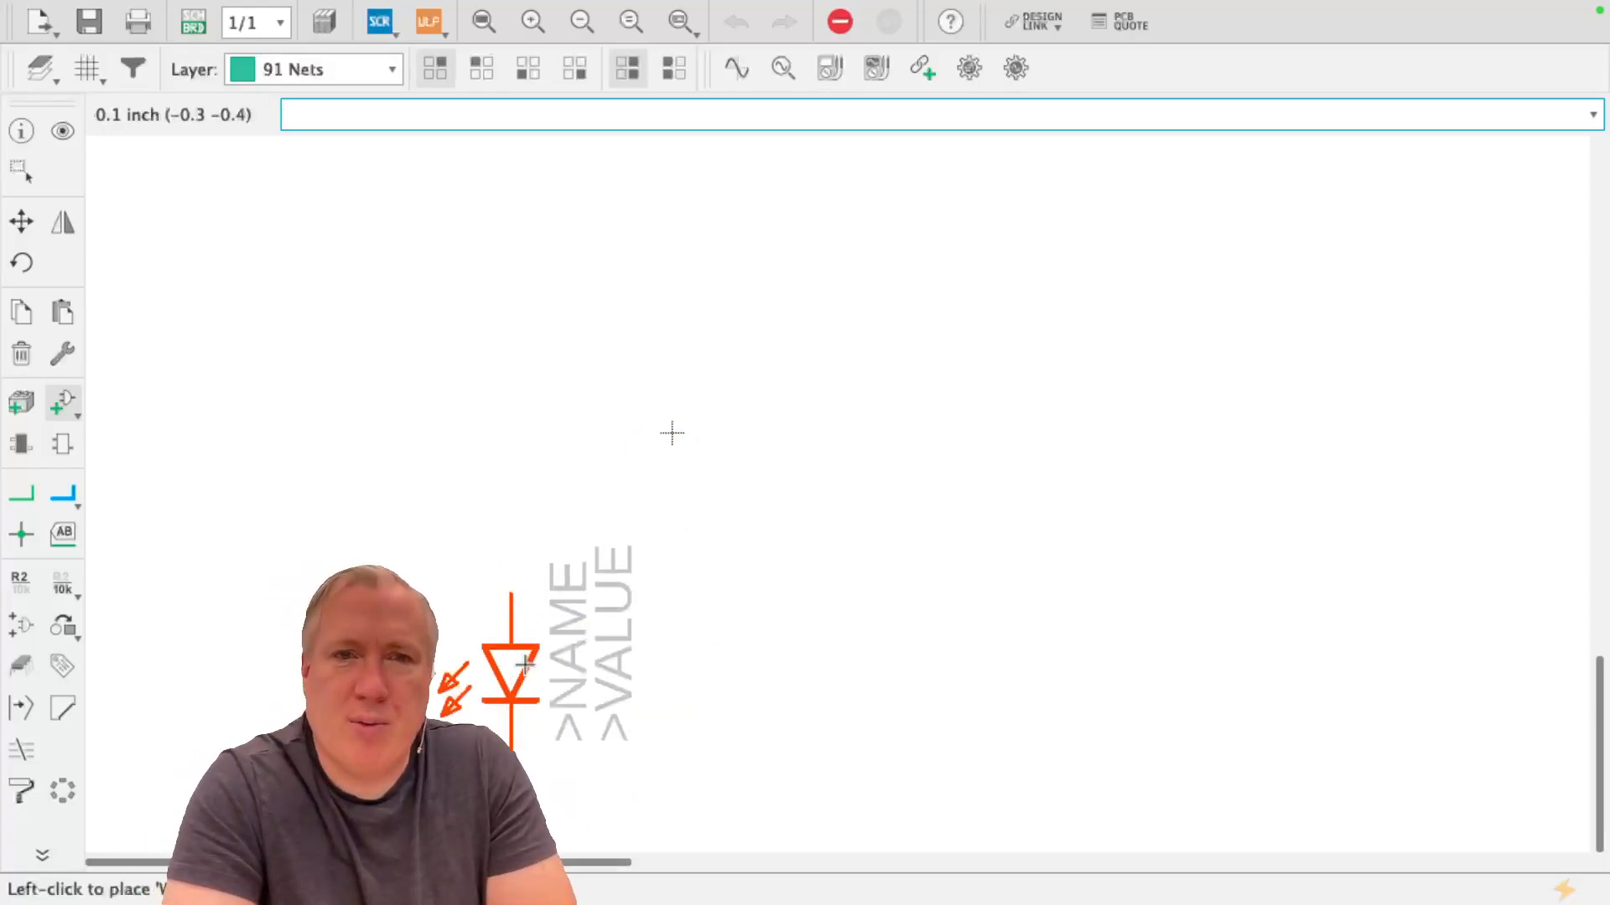
{"action": "scroll", "coordinate": [521, 676], "scroll_direction": "down", "scroll_amount": 5}
{"action": "scroll", "coordinate": [522, 675], "scroll_direction": "up", "scroll_amount": 1}
{"action": "left_click", "coordinate": [824, 334]}
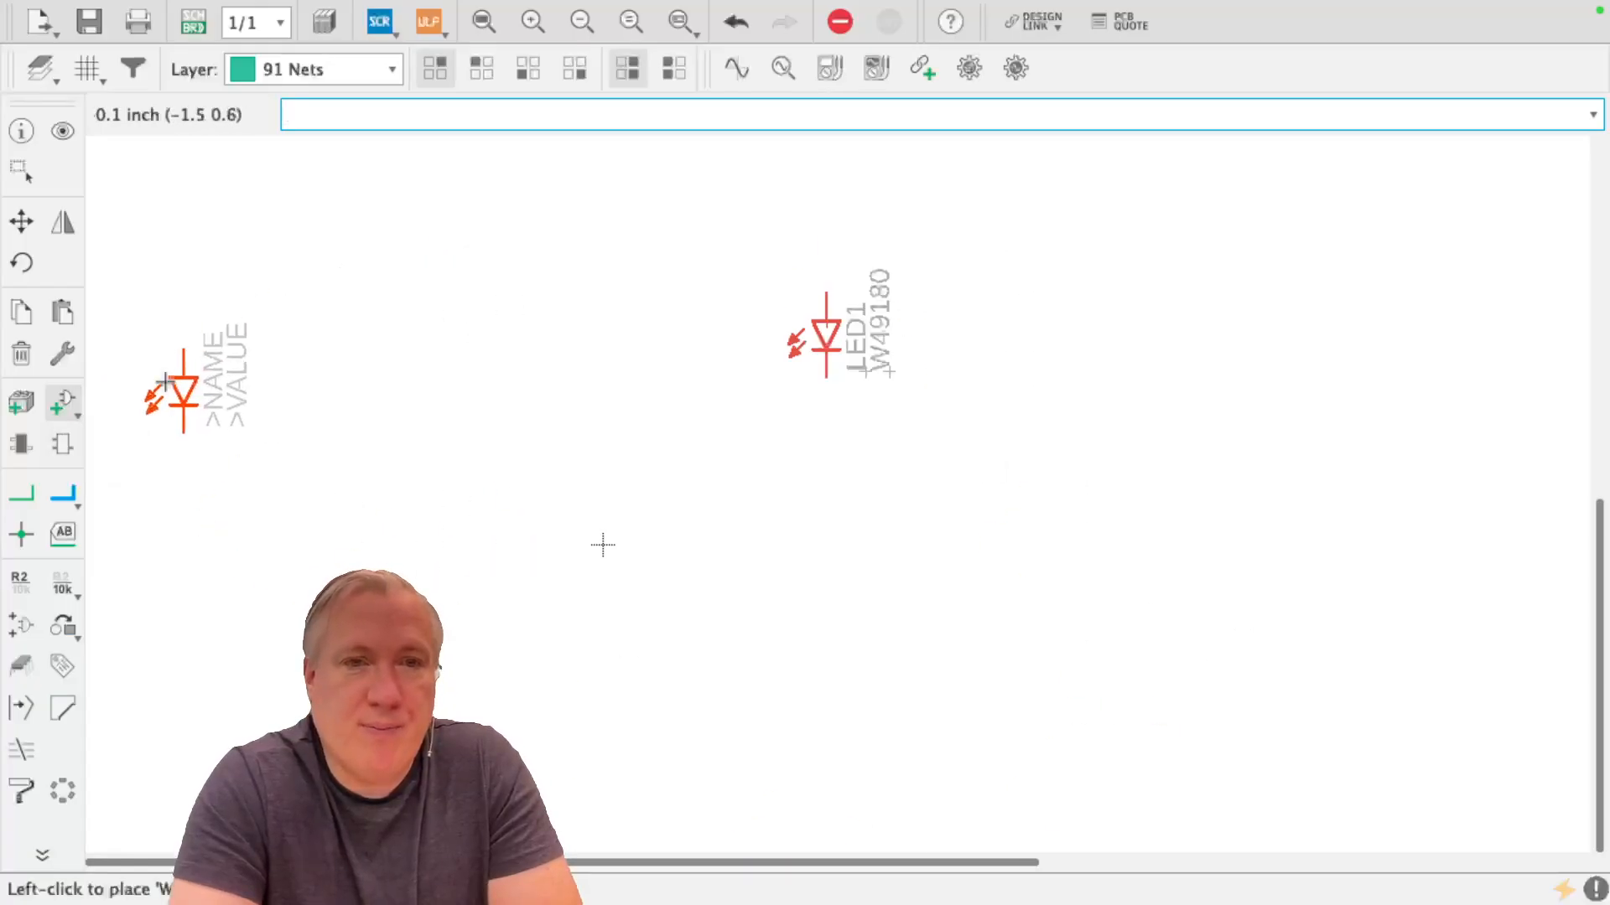
Start adding another part and search the libraries for MJE182
{"action": "left_click", "coordinate": [72, 401]}
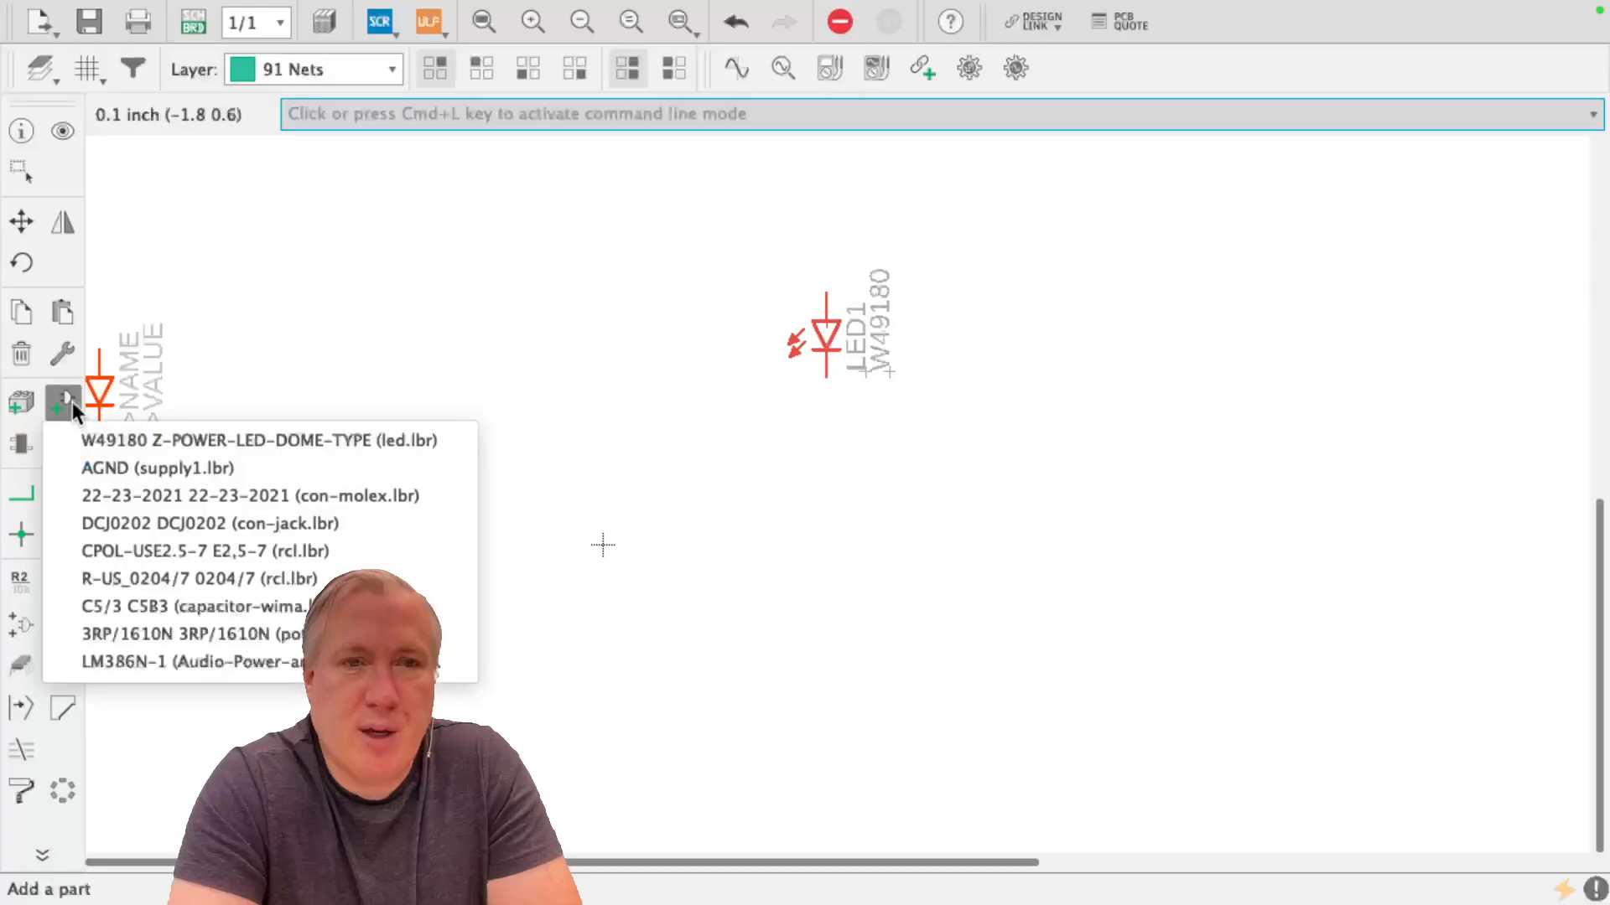
{"action": "left_click", "coordinate": [55, 405]}
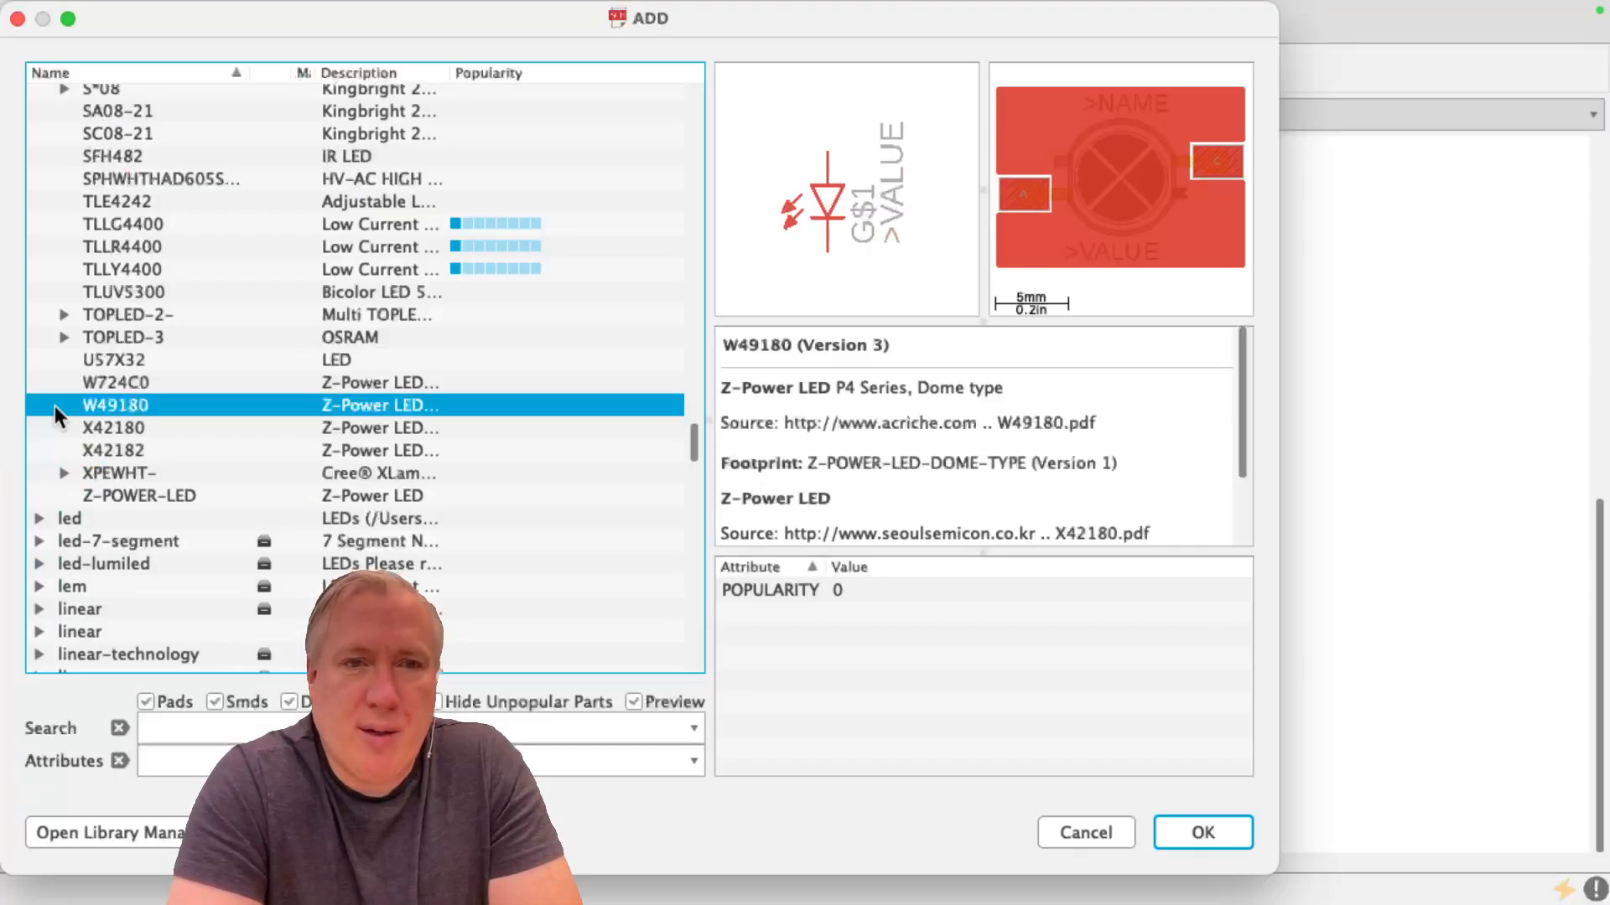
{"action": "left_click", "coordinate": [175, 731]}
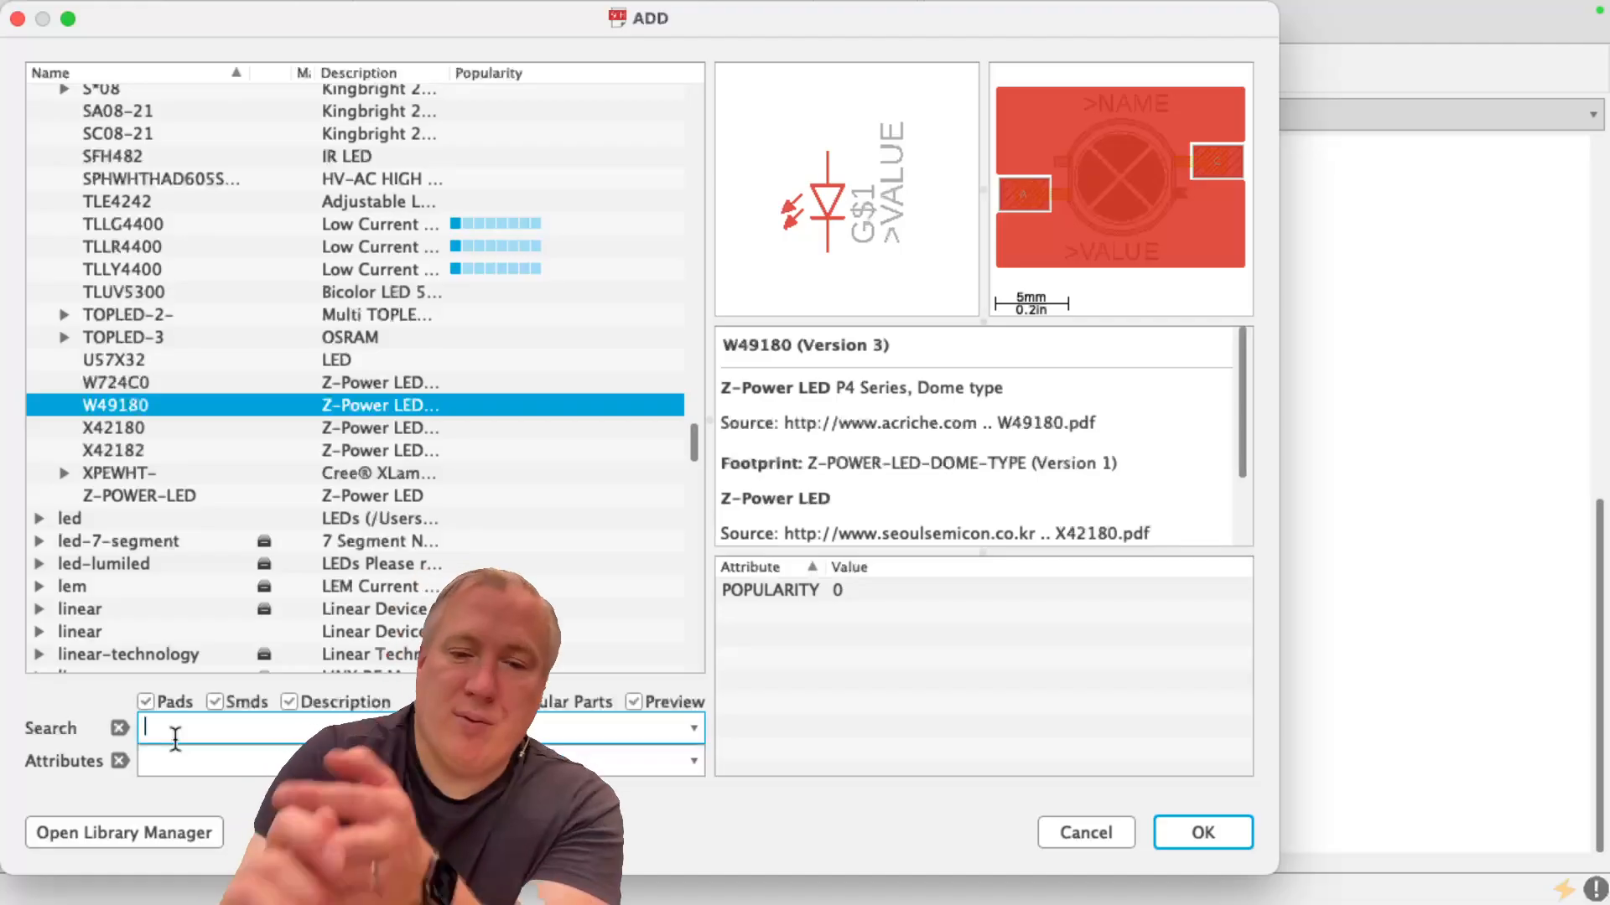
{"action": "type", "text": "MJE182"}
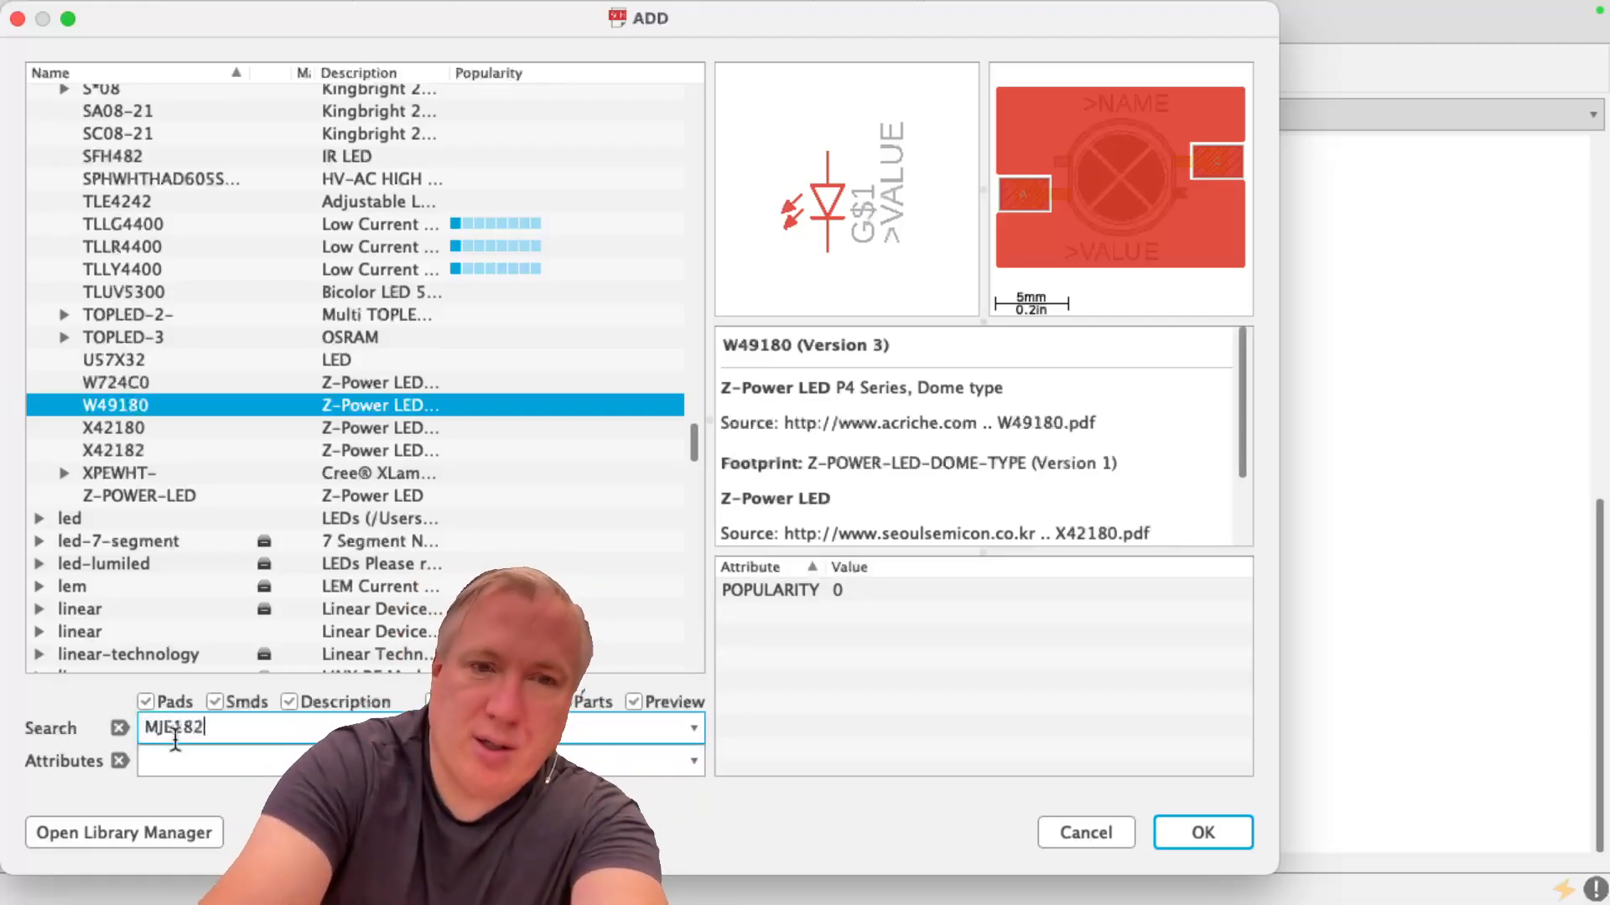
{"action": "key", "text": "Return"}
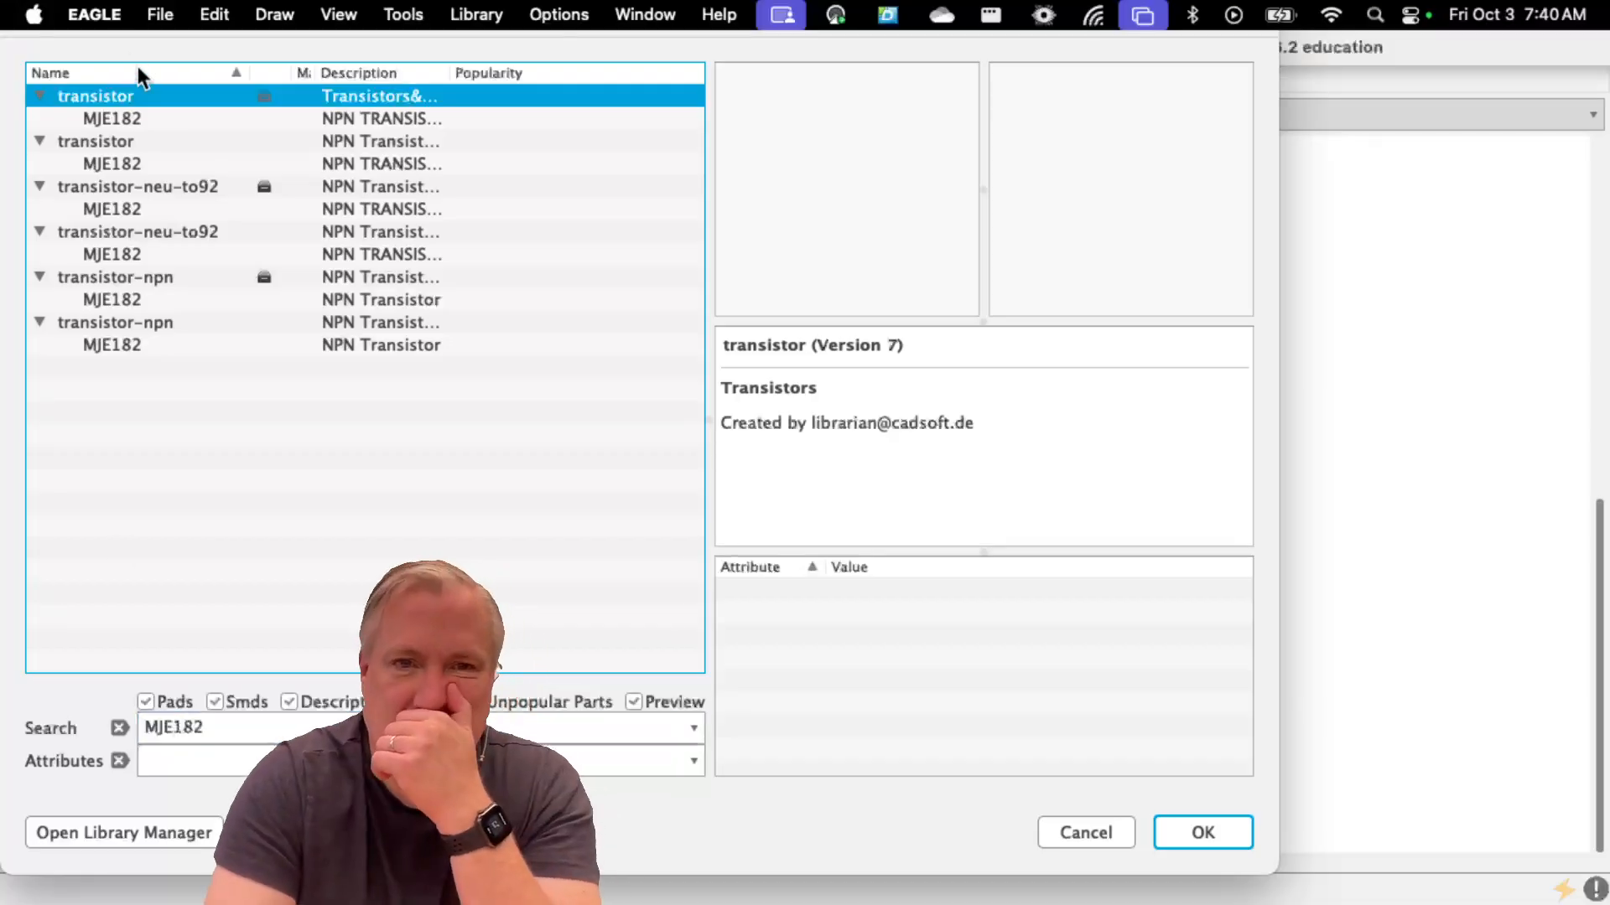
Choose the MJE182 from the first transistor library and place it directly below the LED, with its collector in line with the LED
{"action": "left_click", "coordinate": [154, 124]}
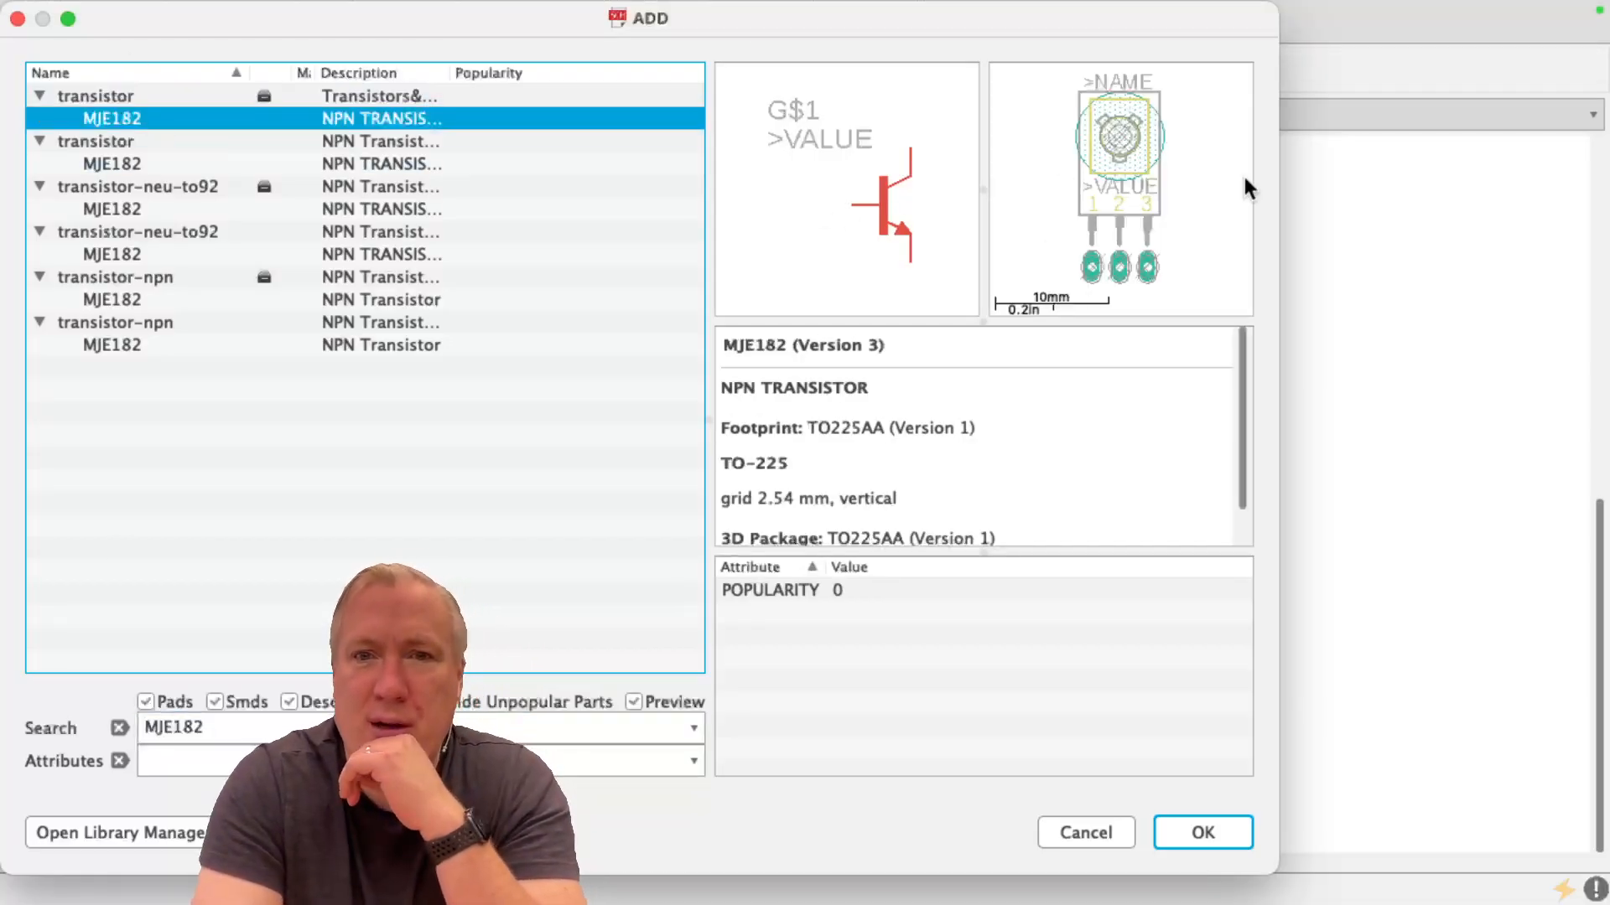
{"action": "left_click", "coordinate": [1230, 827]}
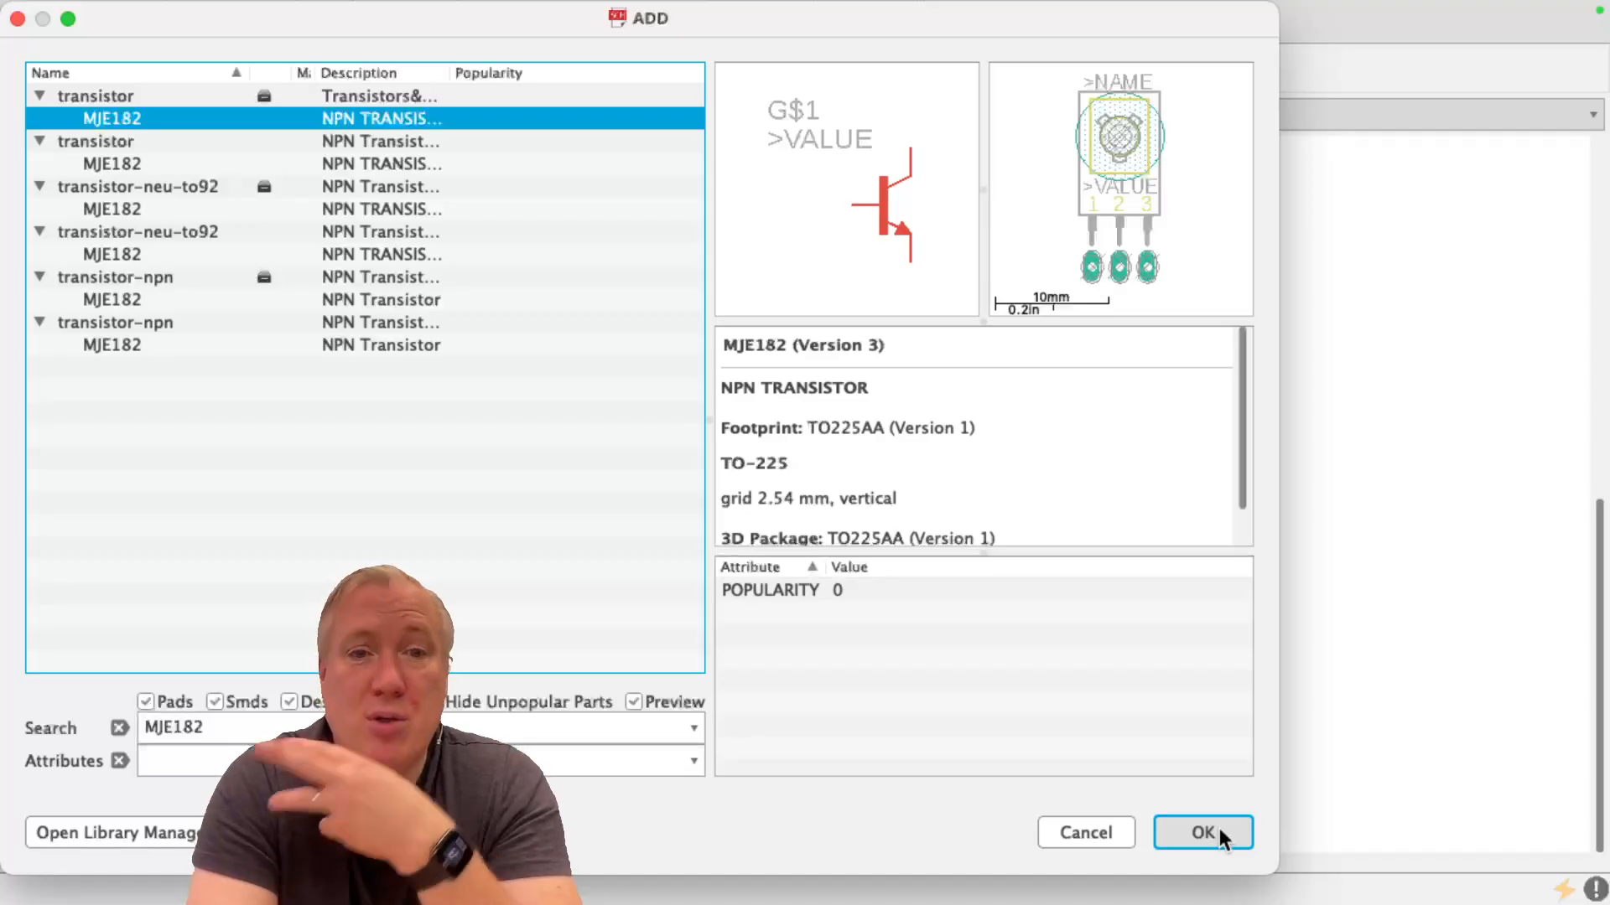
{"action": "left_click", "coordinate": [1223, 836]}
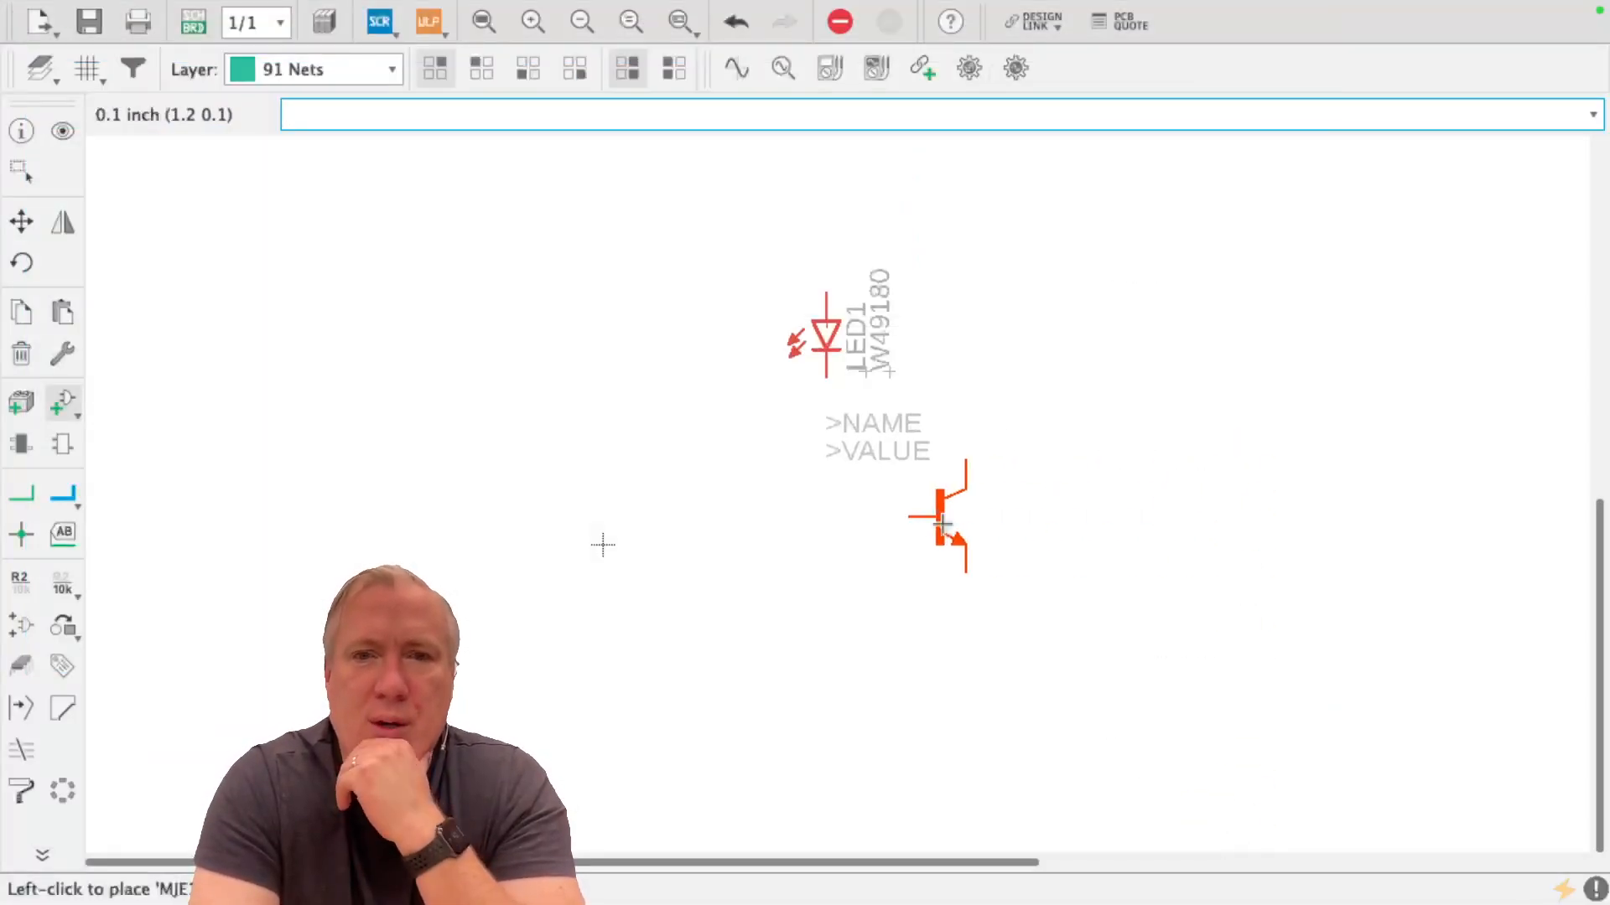
{"action": "scroll", "coordinate": [786, 464], "scroll_direction": "up", "scroll_amount": 1}
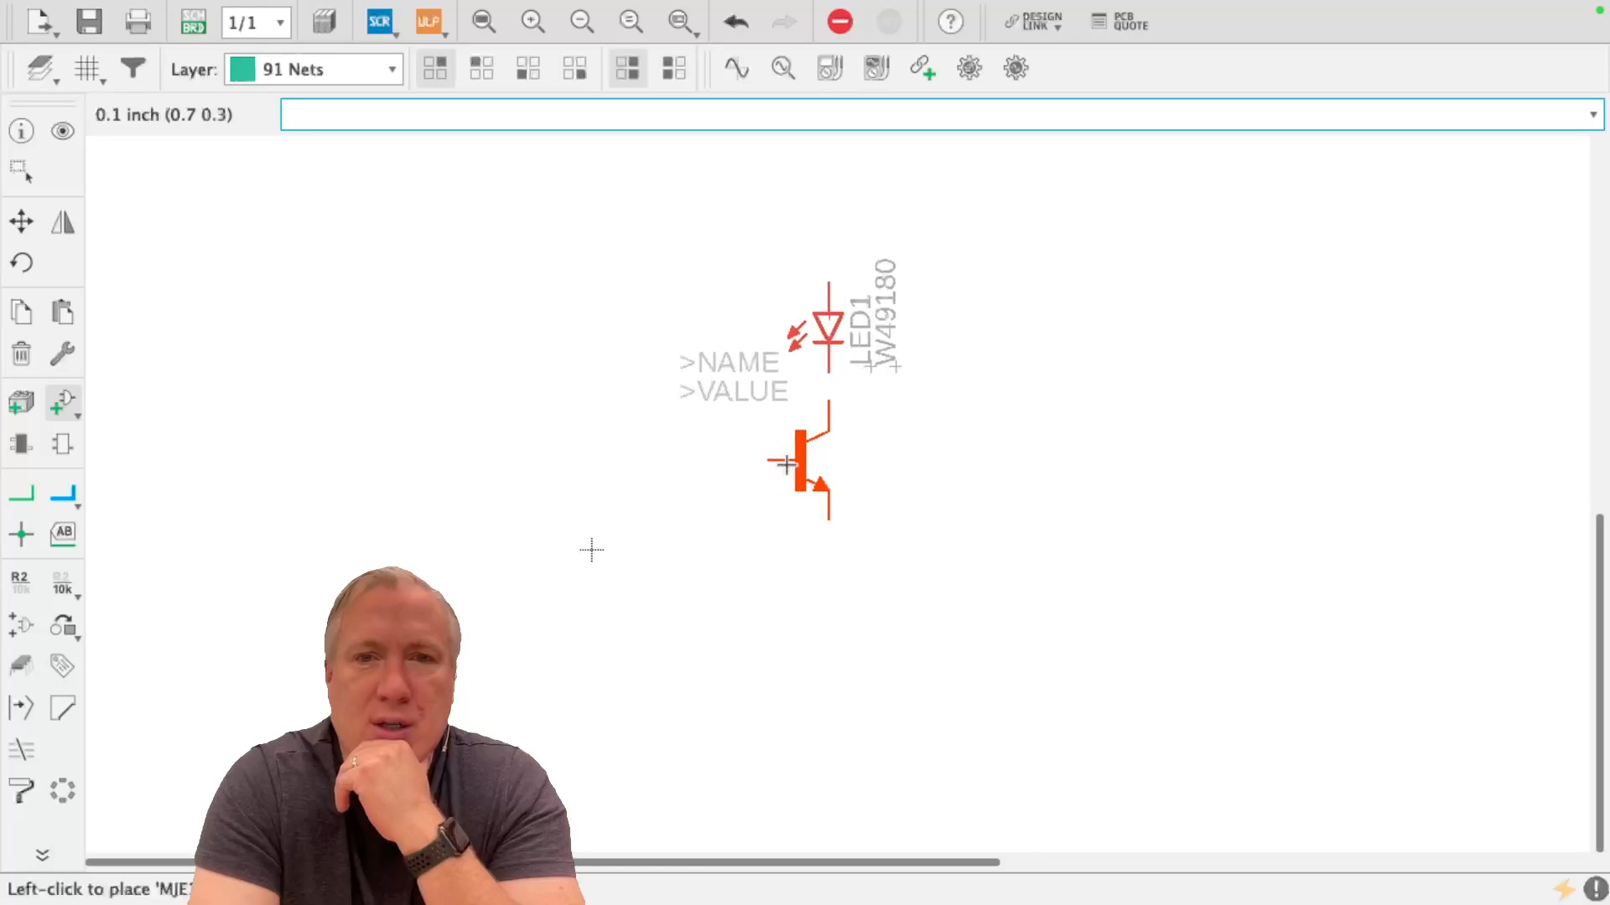
{"action": "scroll", "coordinate": [787, 464], "scroll_direction": "up", "scroll_amount": 1}
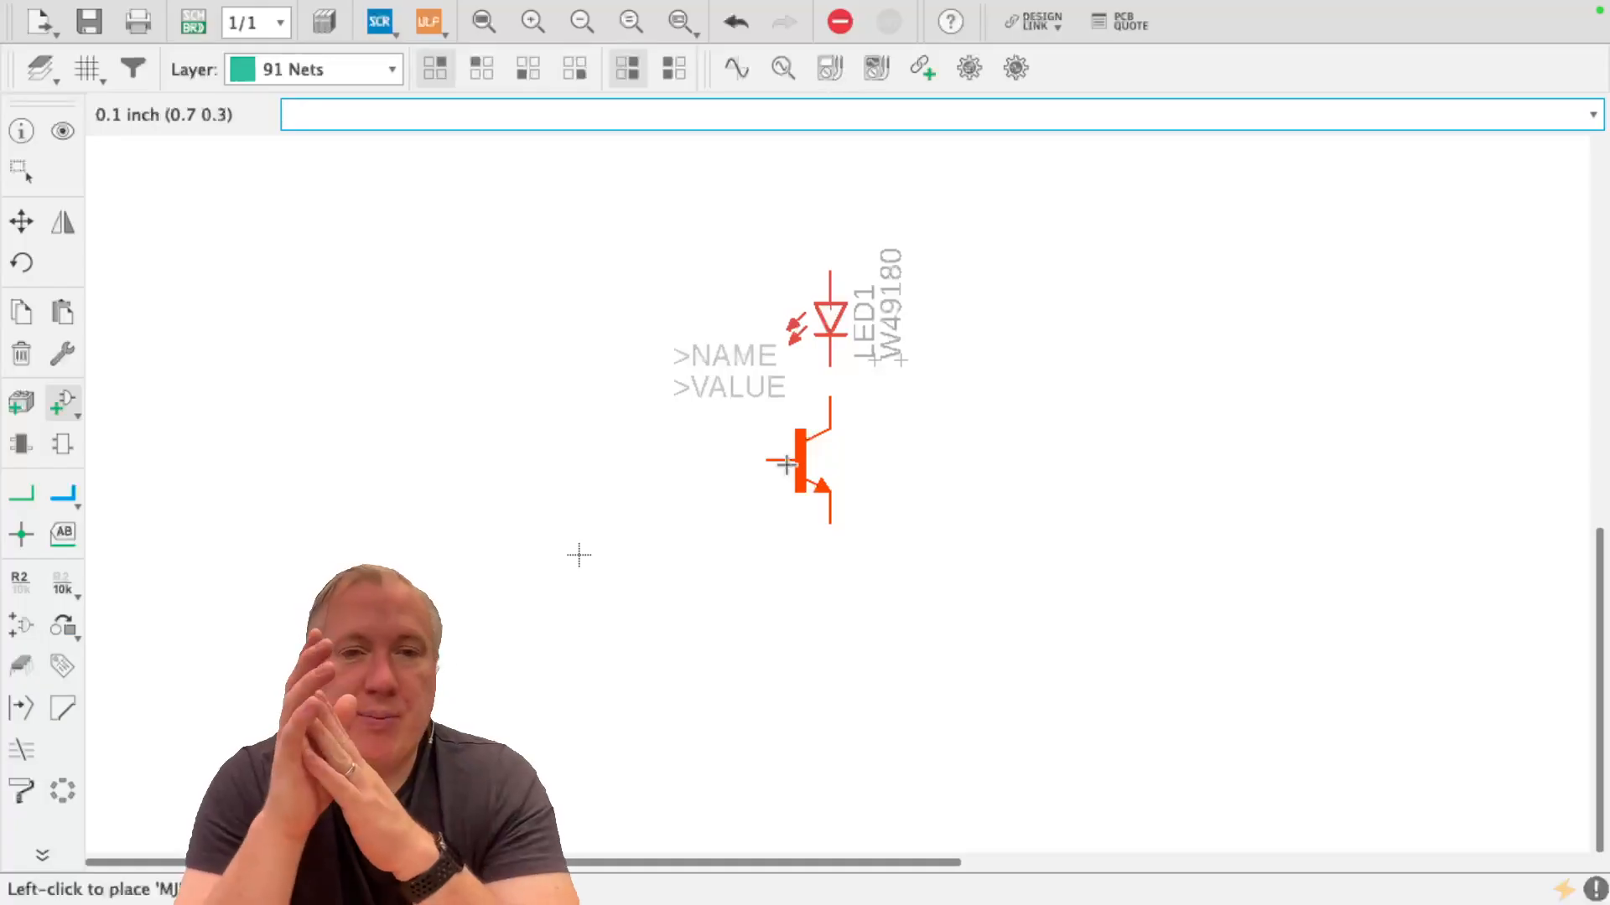
{"action": "left_click", "coordinate": [786, 463]}
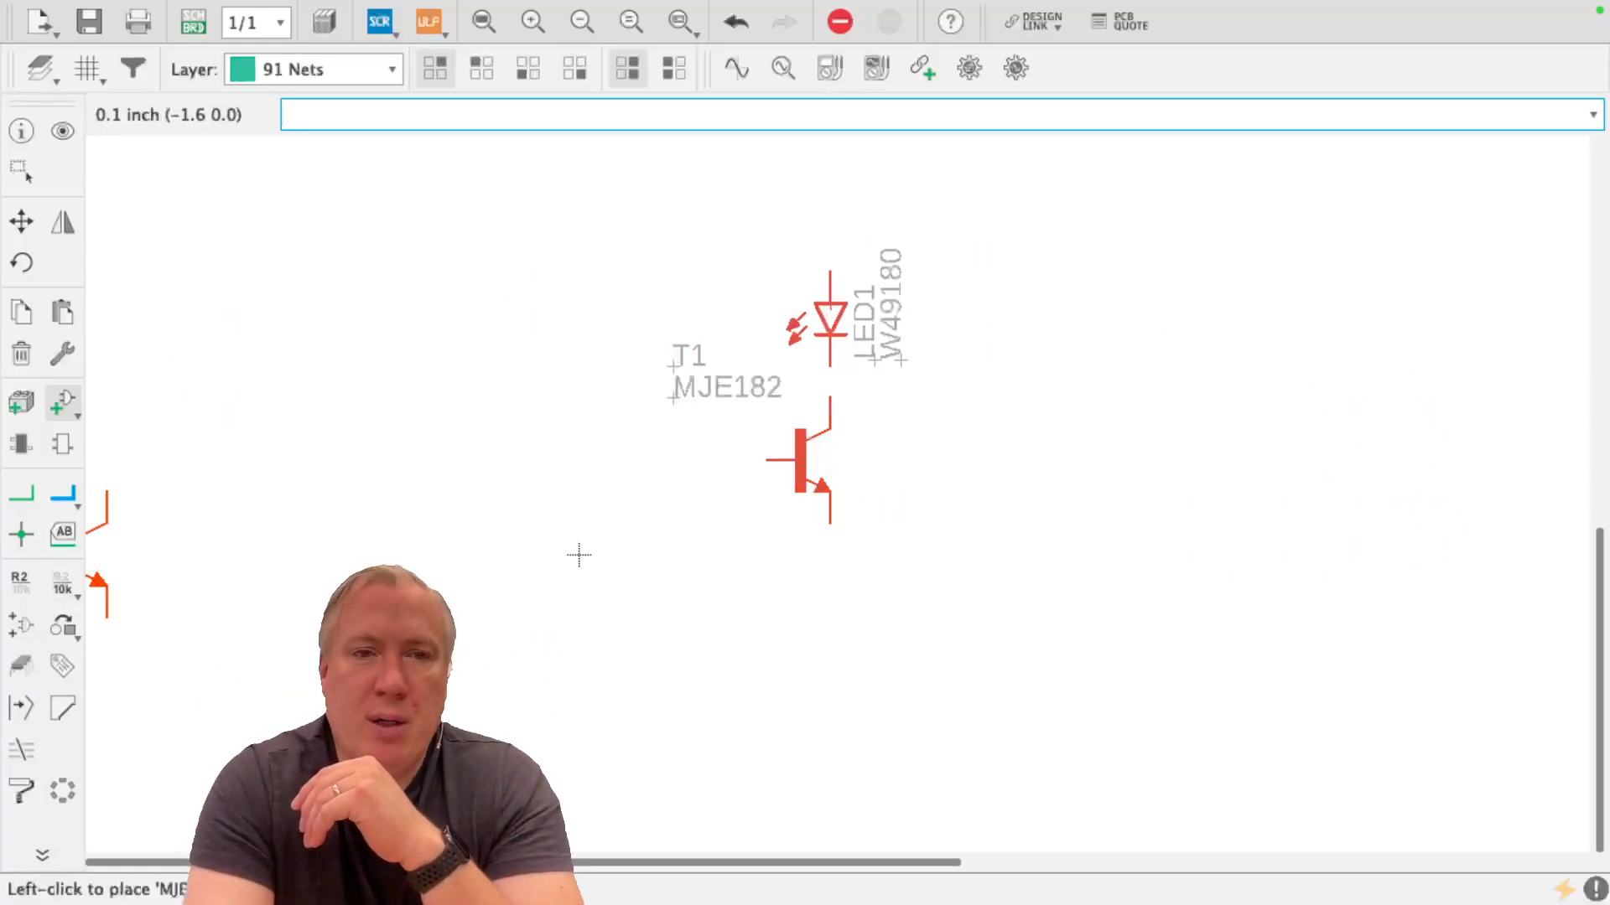
Start adding another part, clear the part search and expand the first rcl library
{"action": "left_click", "coordinate": [64, 409]}
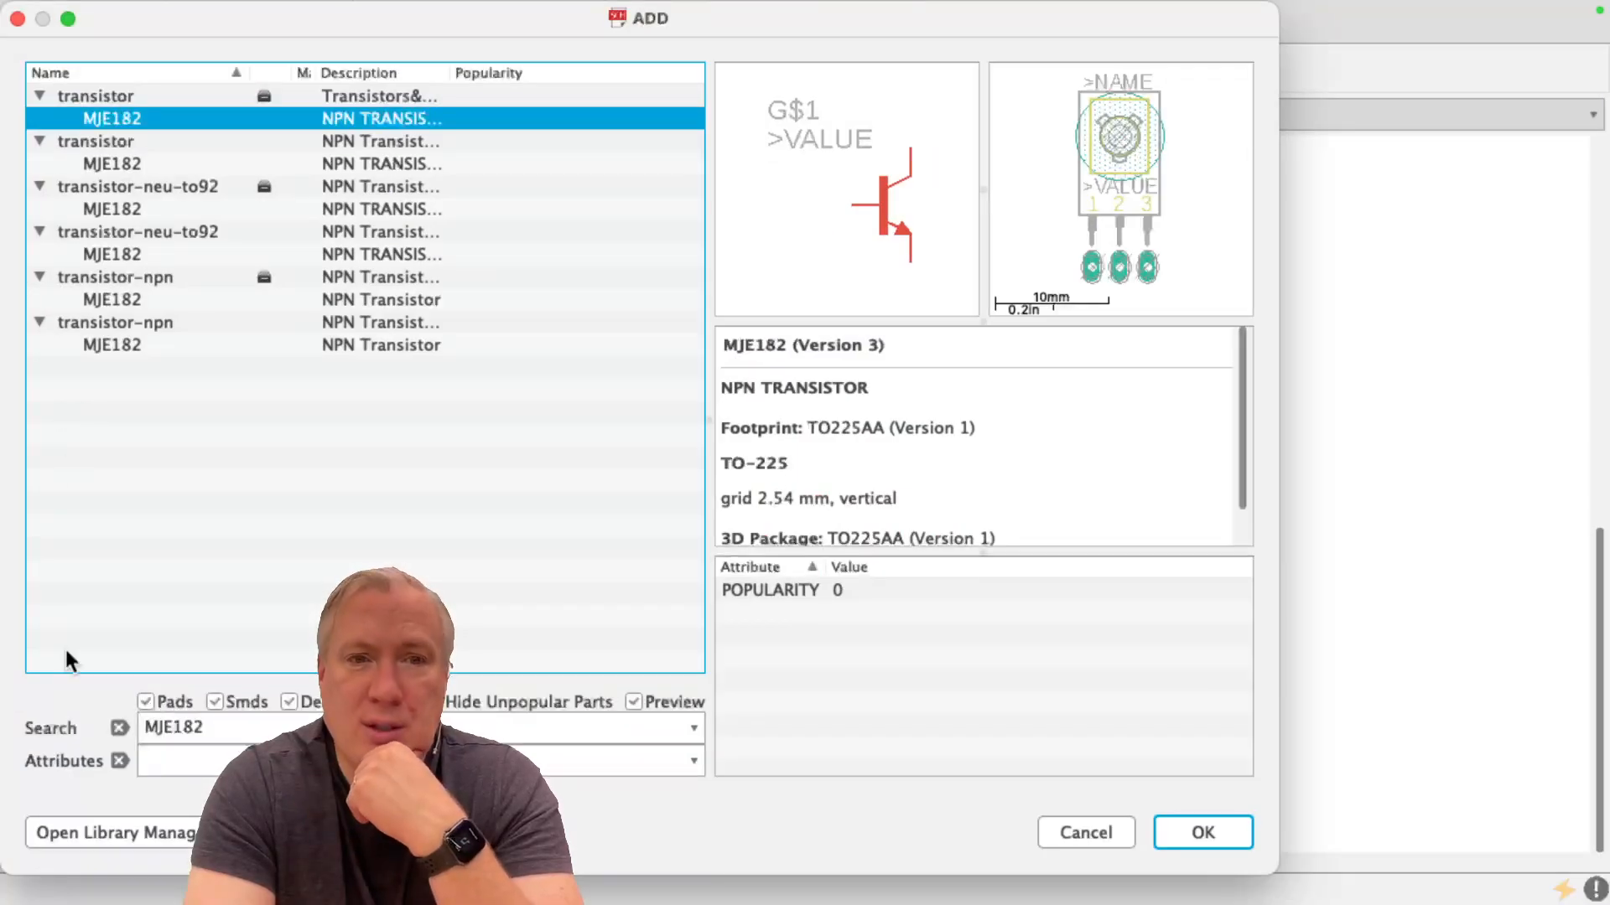
{"action": "left_click", "coordinate": [119, 726]}
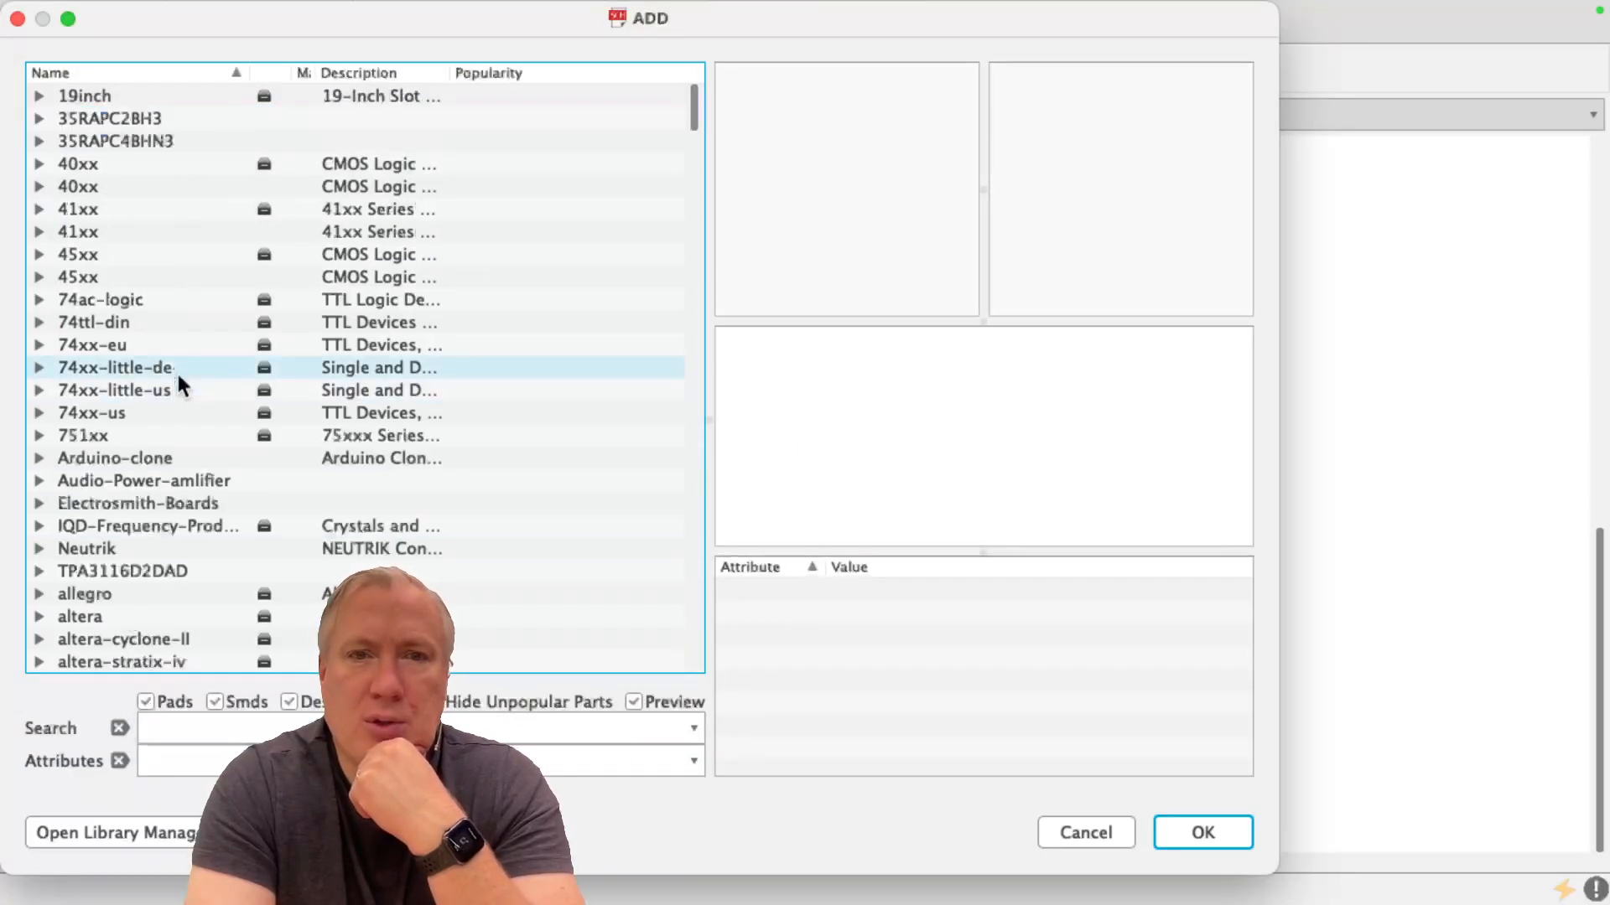
{"action": "scroll", "coordinate": [84, 372], "scroll_direction": "down", "scroll_amount": 20}
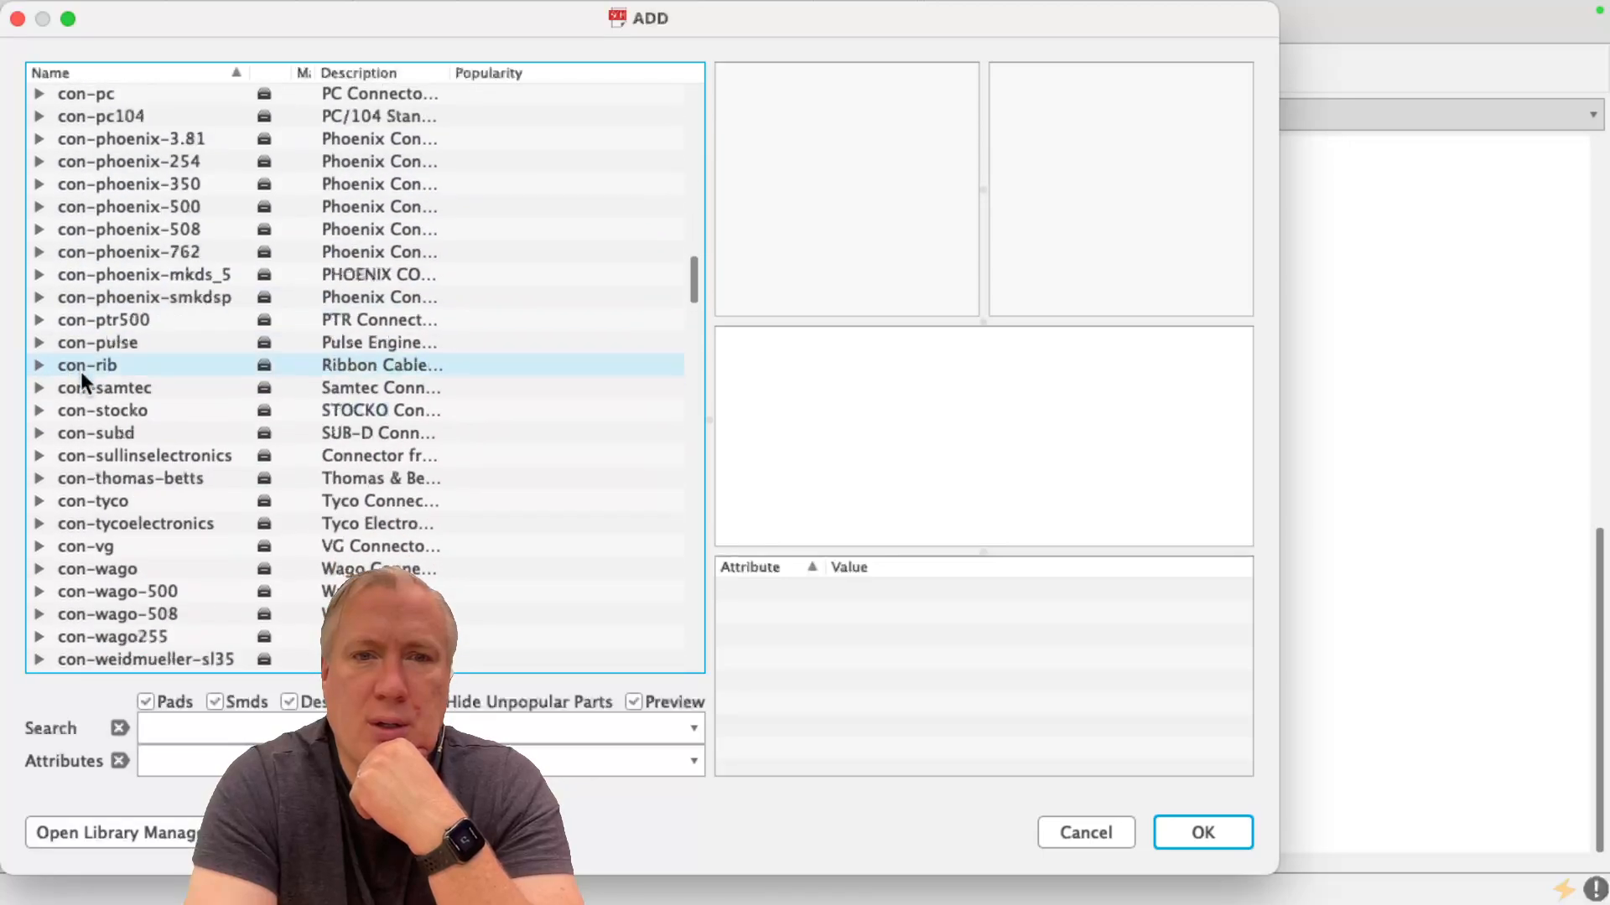
{"action": "scroll", "coordinate": [80, 370], "scroll_direction": "down", "scroll_amount": 8}
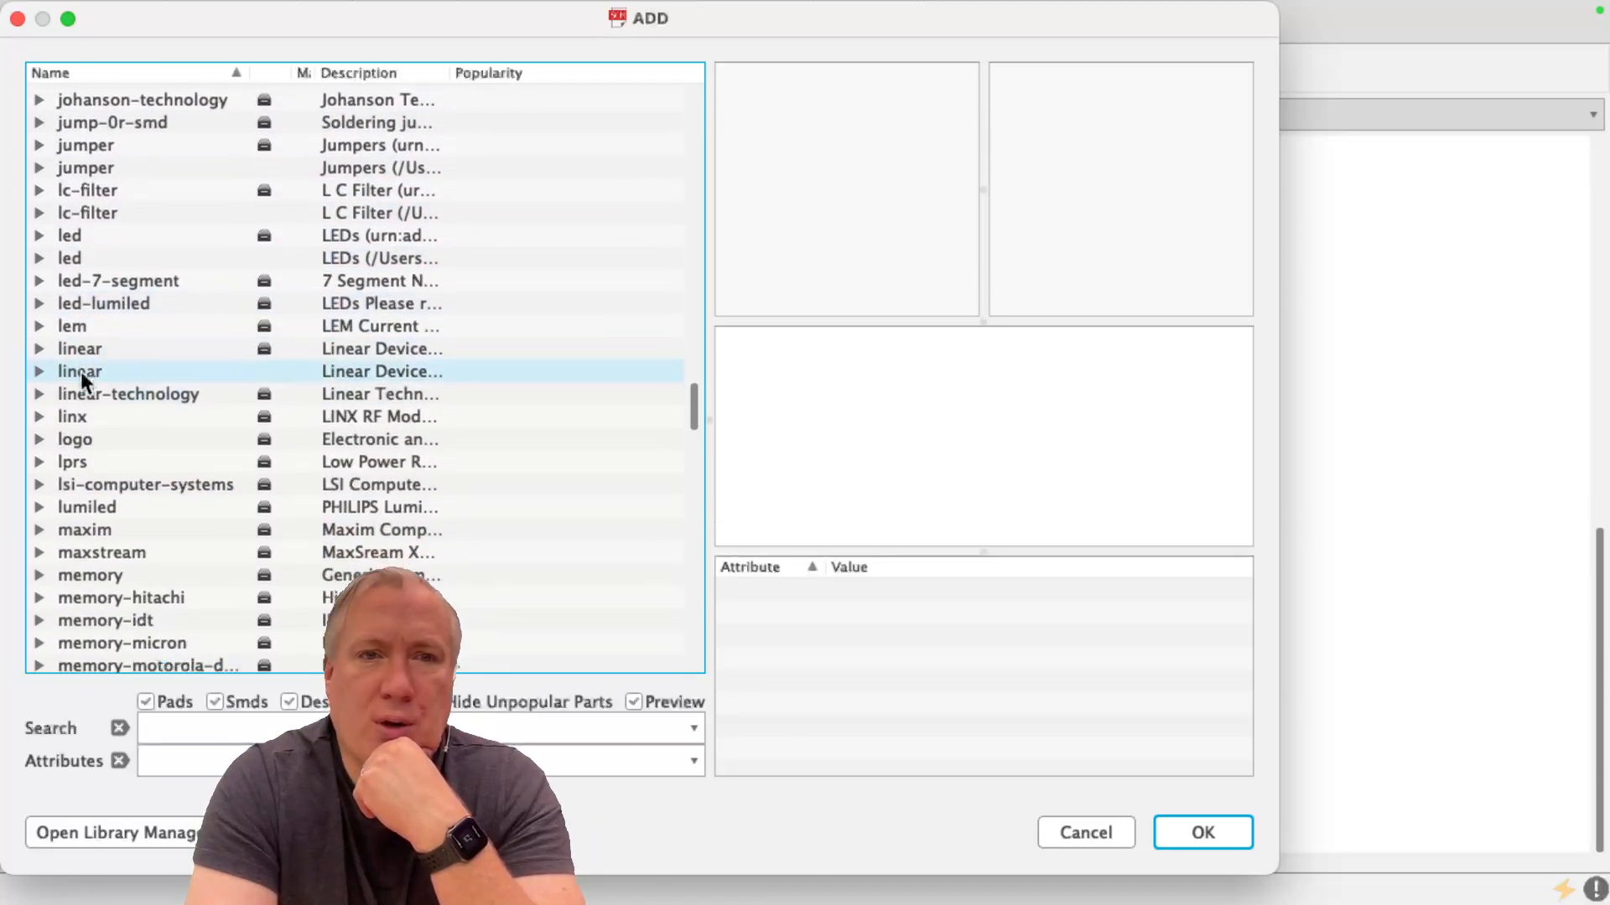
{"action": "scroll", "coordinate": [80, 371], "scroll_direction": "down", "scroll_amount": 20}
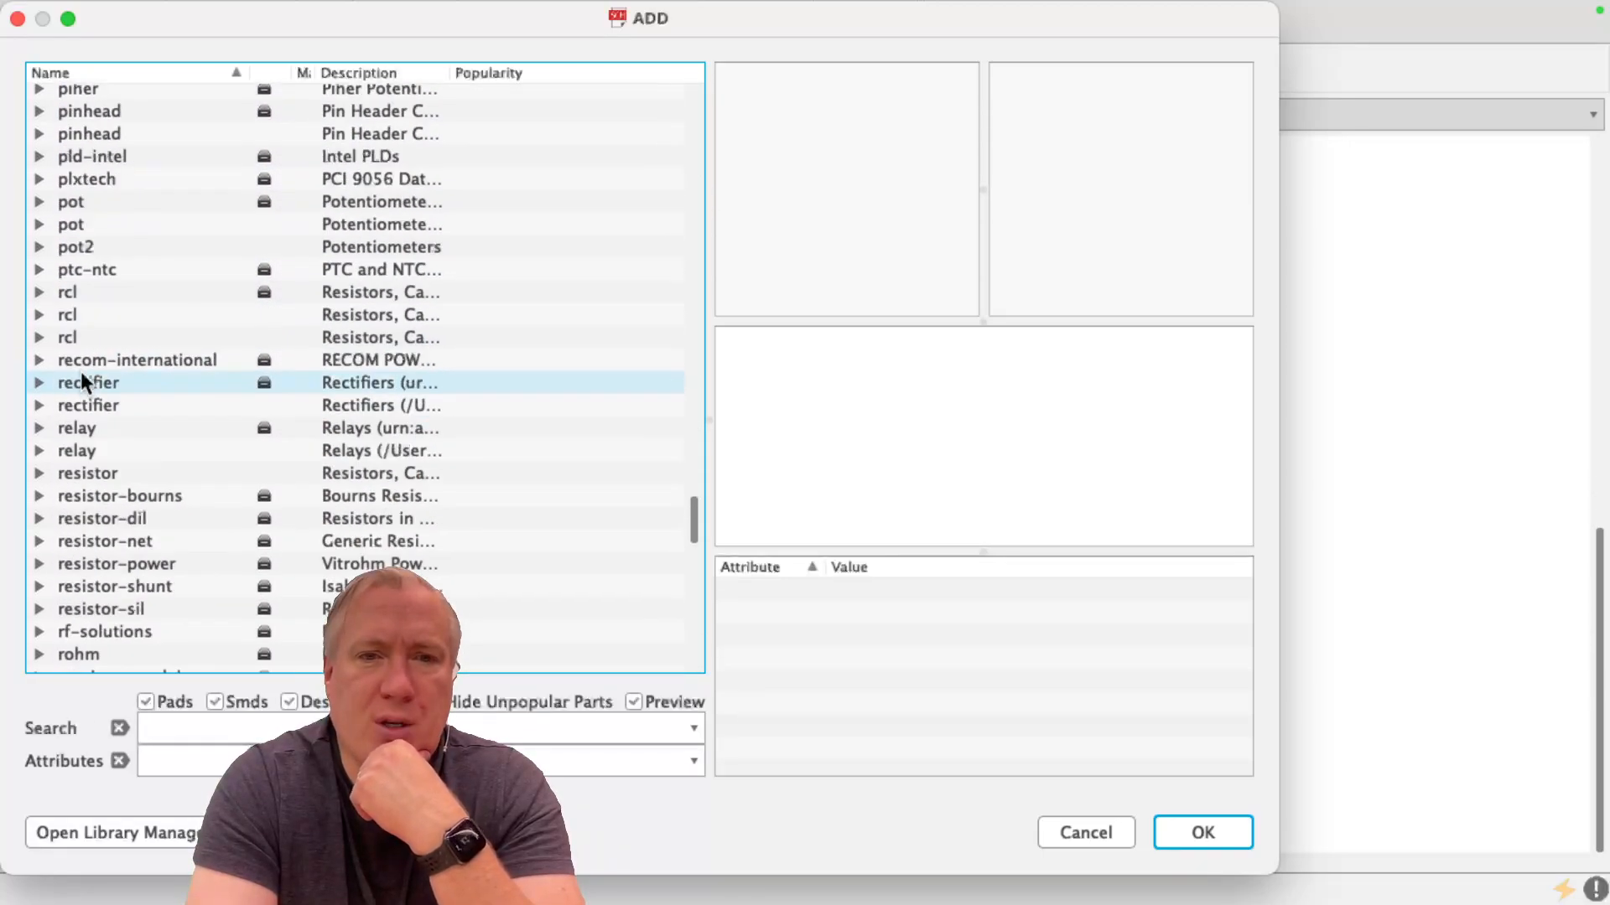
{"action": "left_click", "coordinate": [39, 285]}
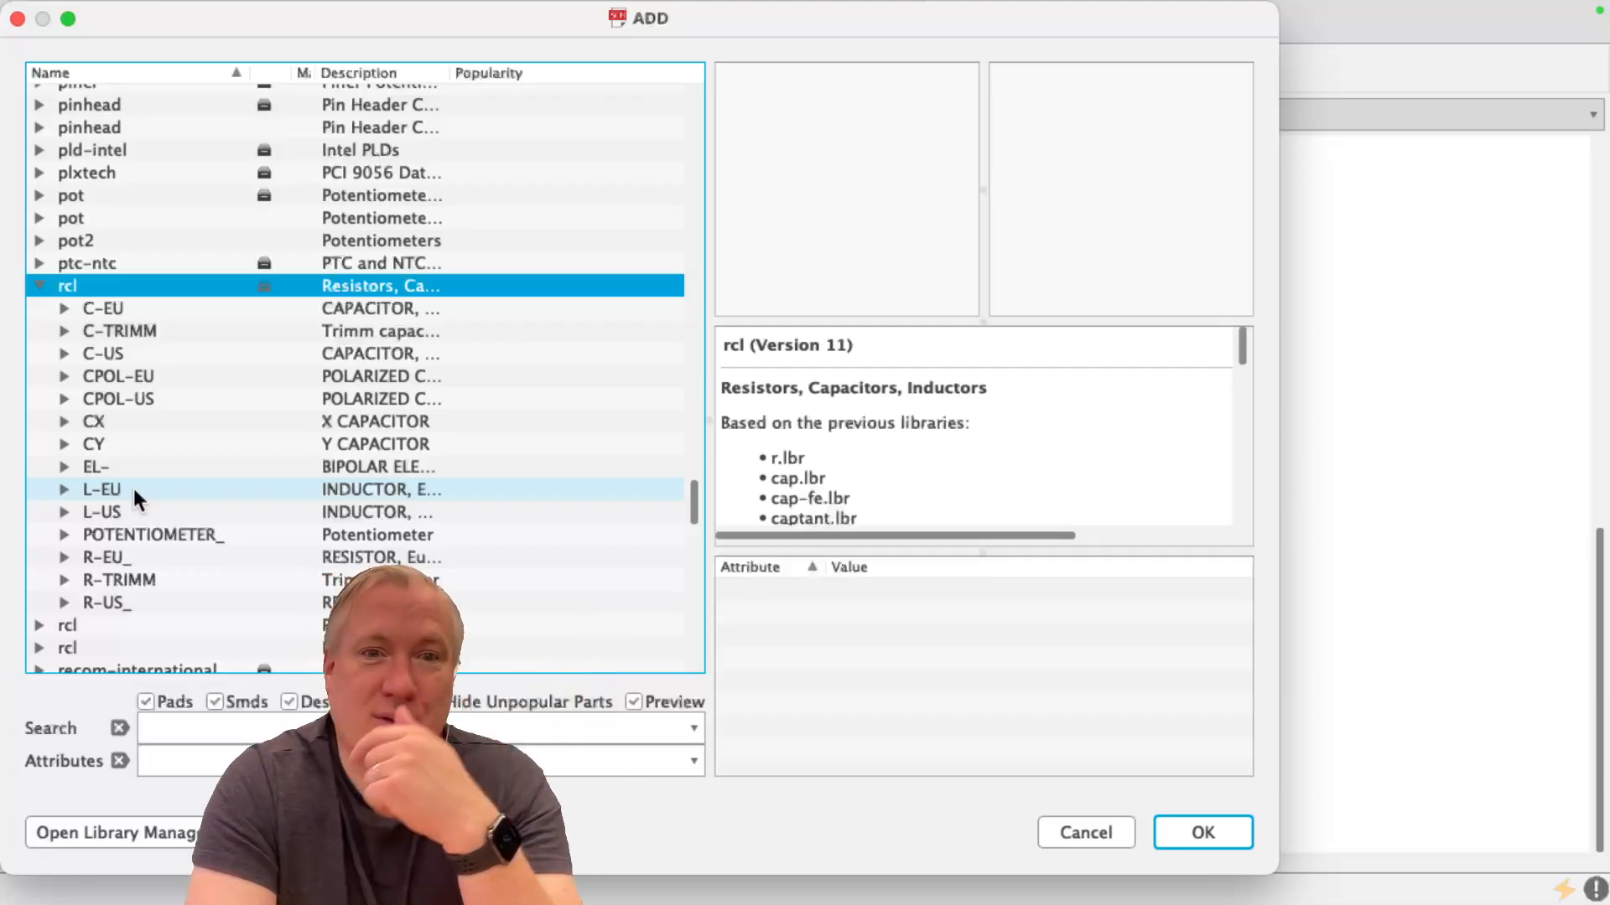
Choose the American-symbol resistor R-US_0204/7 and place it to the left of the transistor, in line with its base
{"action": "left_click", "coordinate": [116, 558]}
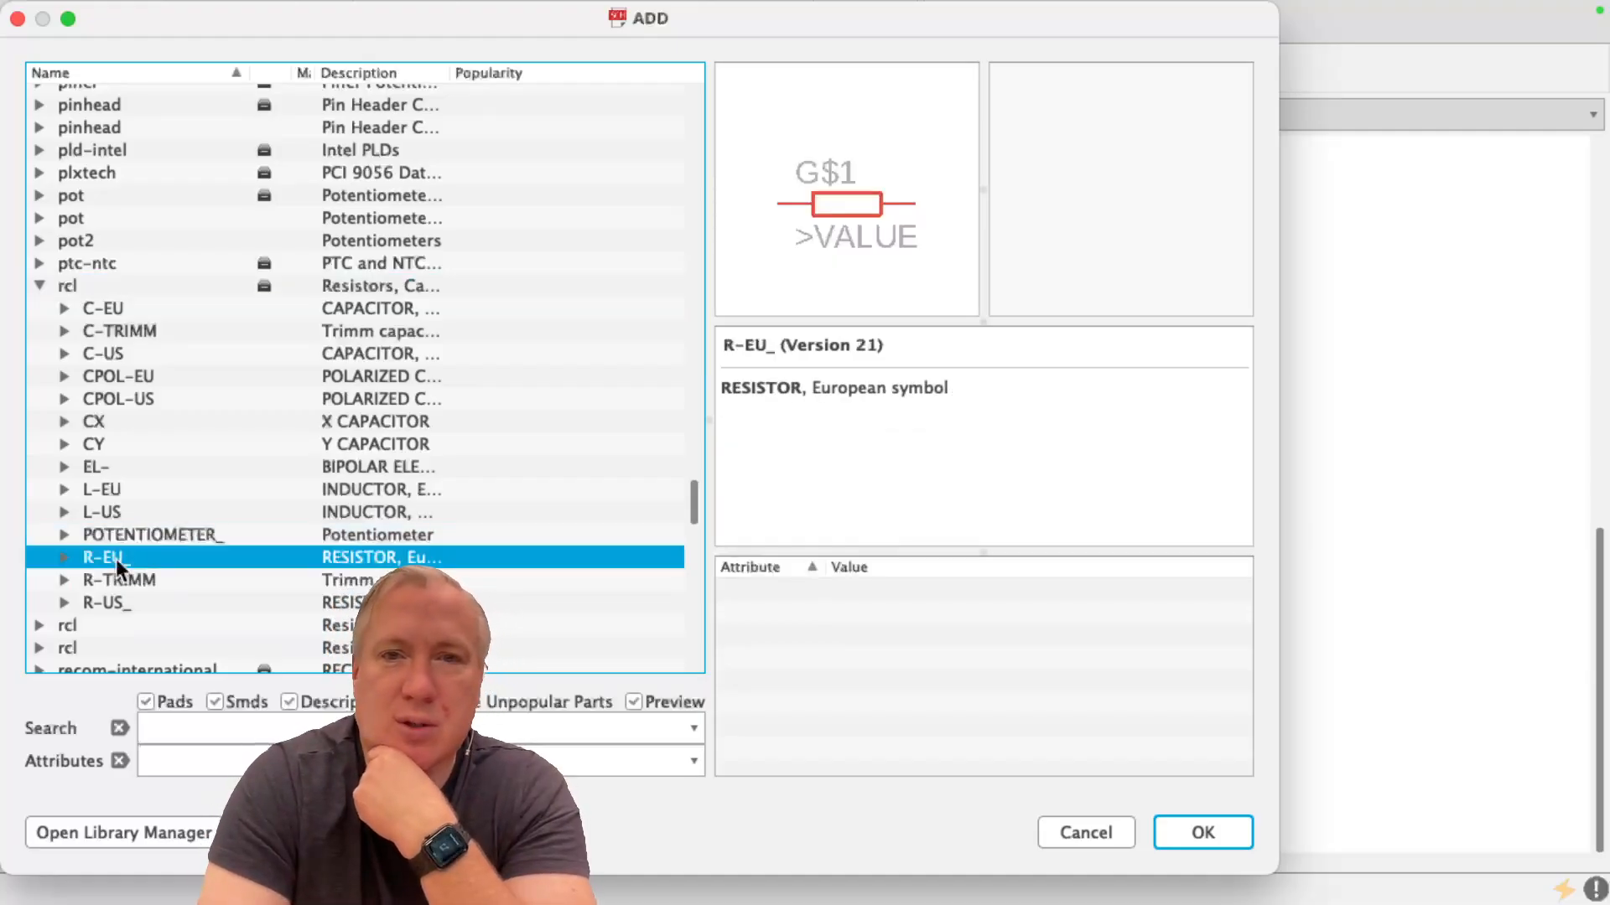
{"action": "left_click", "coordinate": [110, 604]}
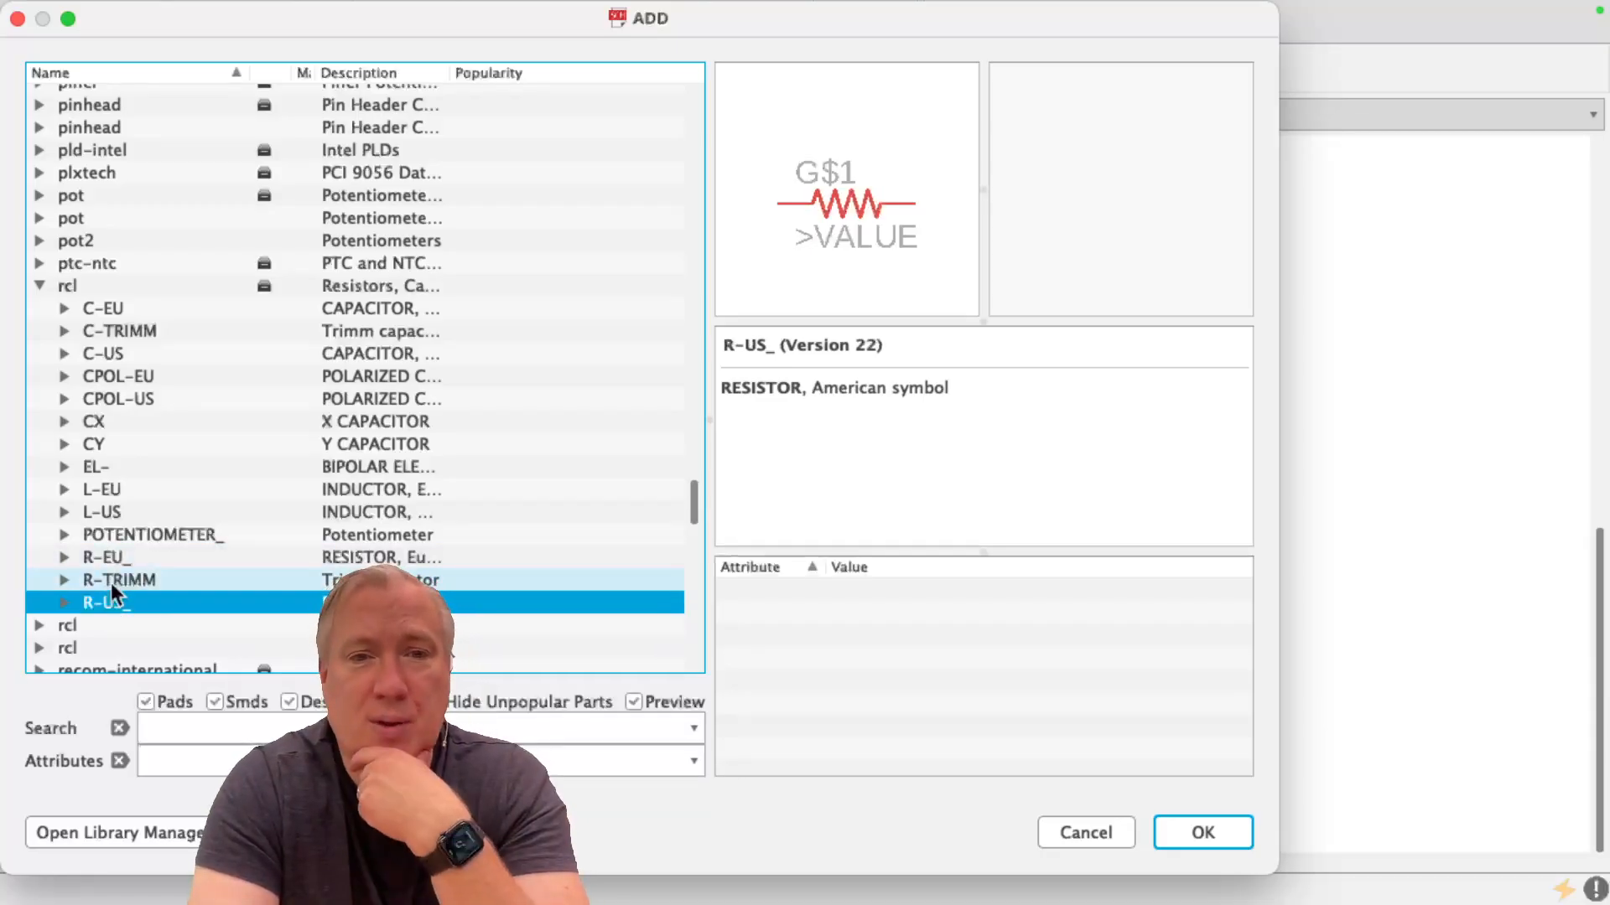
{"action": "left_click", "coordinate": [67, 603]}
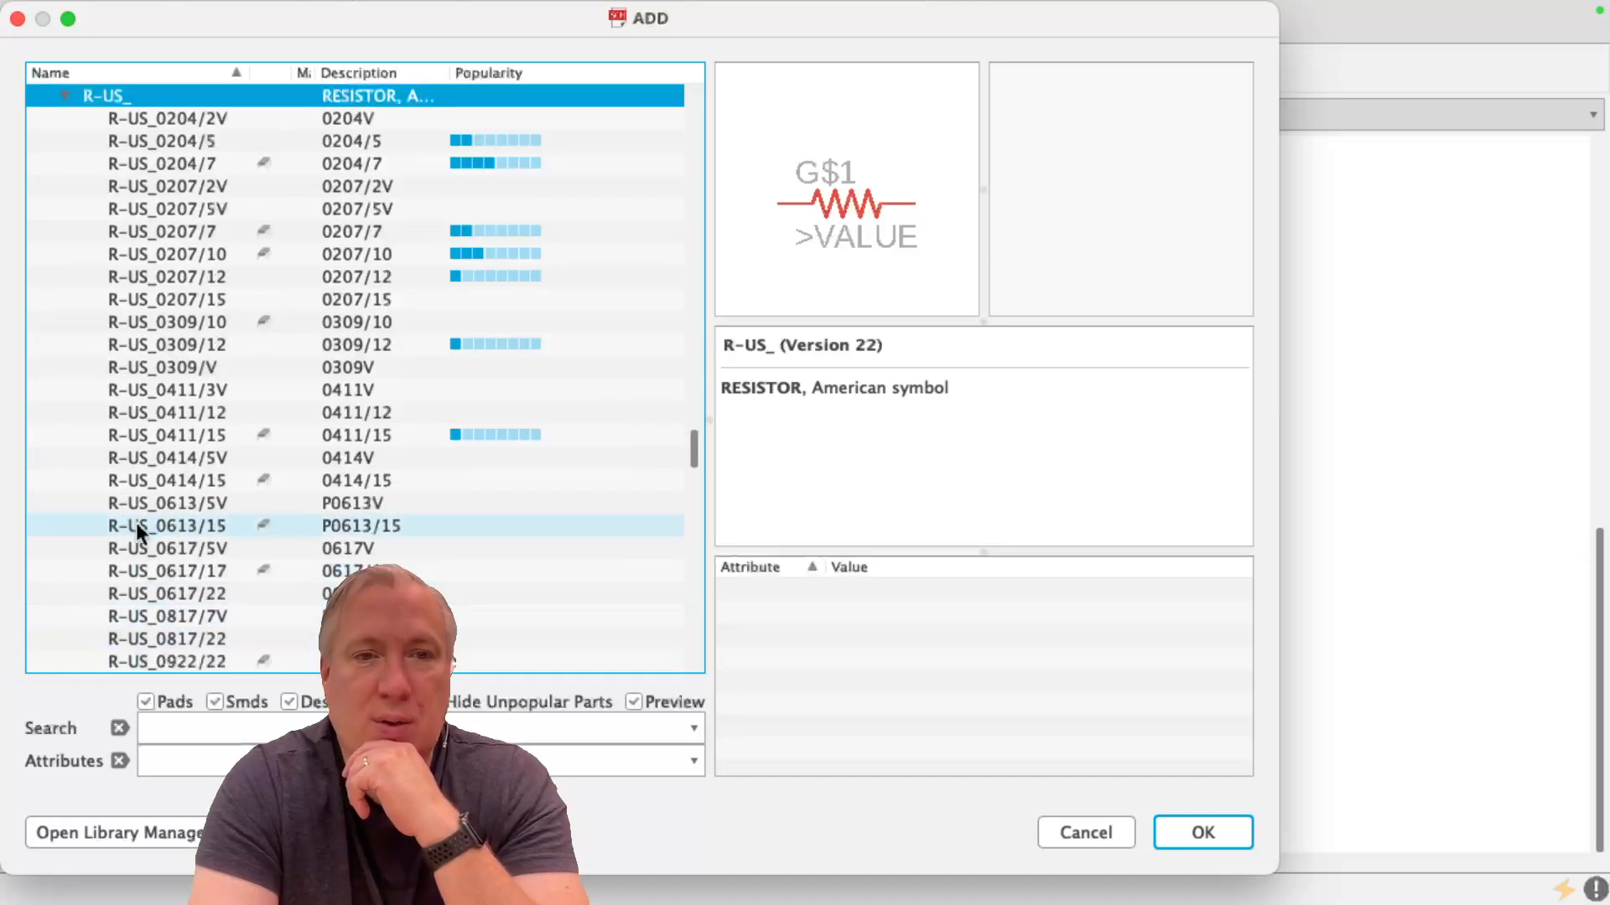
{"action": "left_click", "coordinate": [363, 164]}
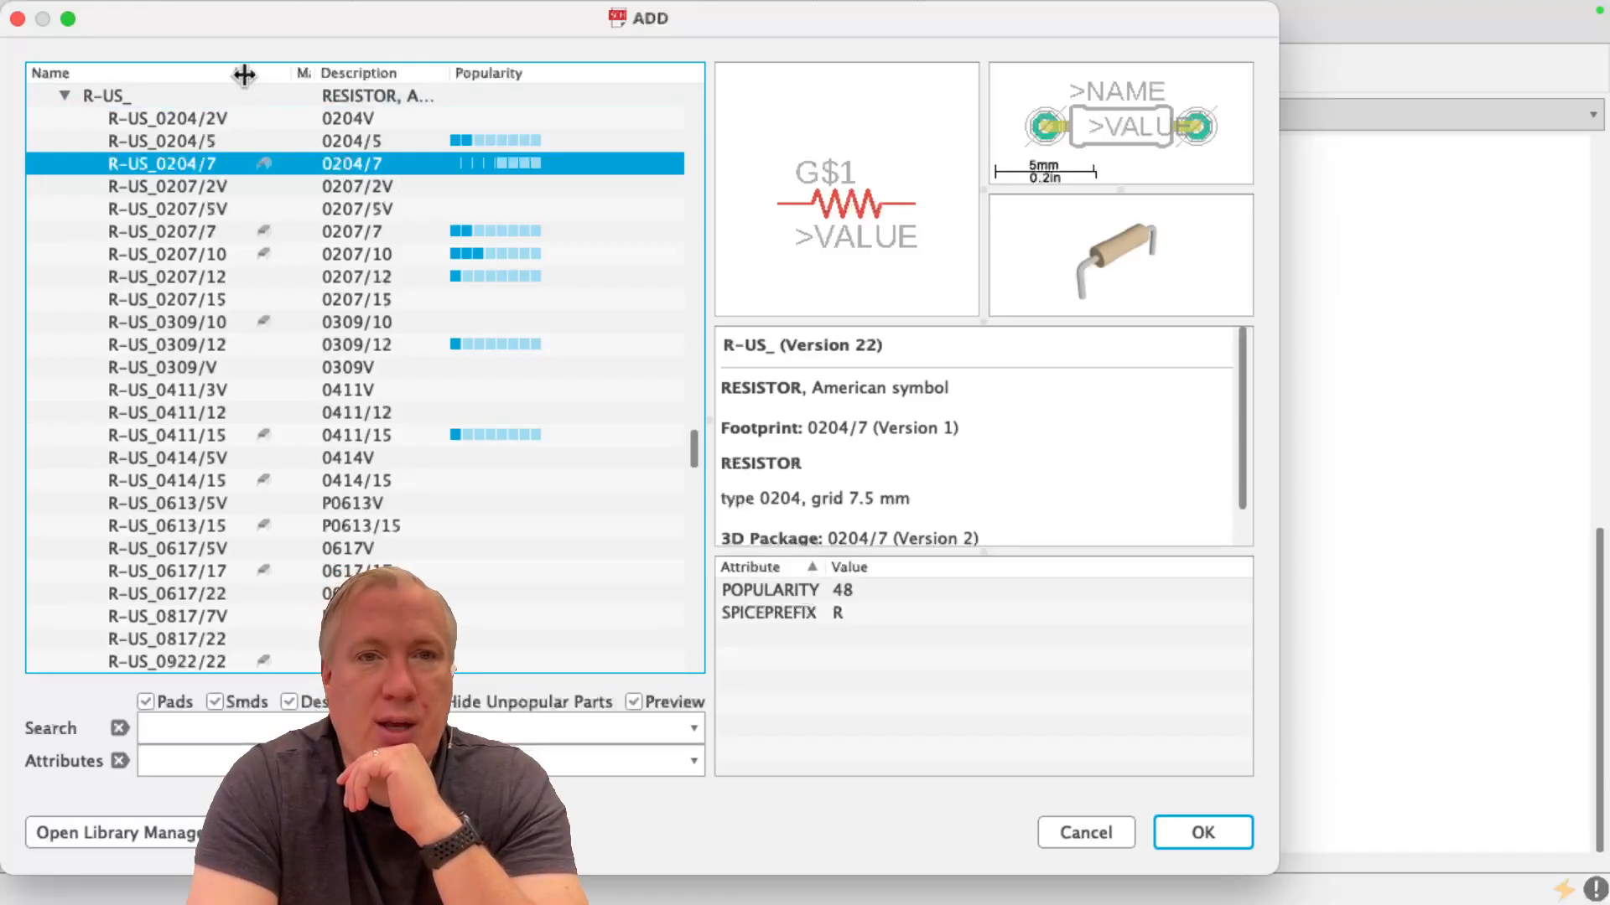
{"action": "mouse_move", "coordinate": [250, 73]}
{"action": "left_mouse_down"}
{"action": "mouse_move", "coordinate": [97, 73]}
{"action": "mouse_move", "coordinate": [460, 55]}
{"action": "mouse_move", "coordinate": [161, 77]}
{"action": "mouse_move", "coordinate": [274, 81]}
{"action": "left_mouse_up"}
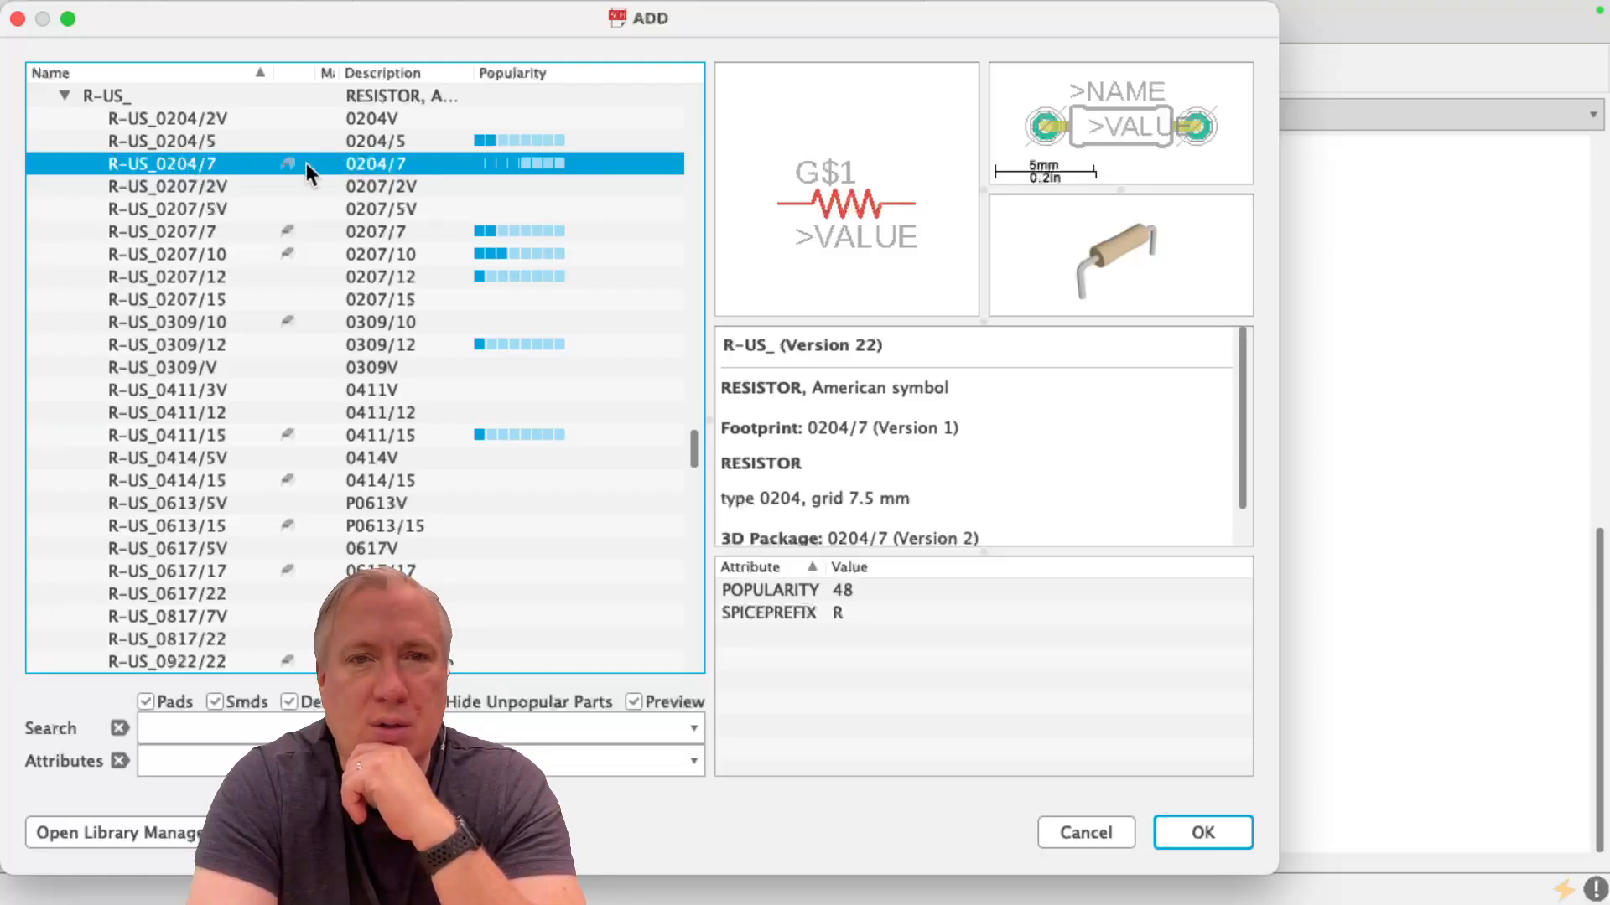
{"action": "double_click", "coordinate": [222, 159]}
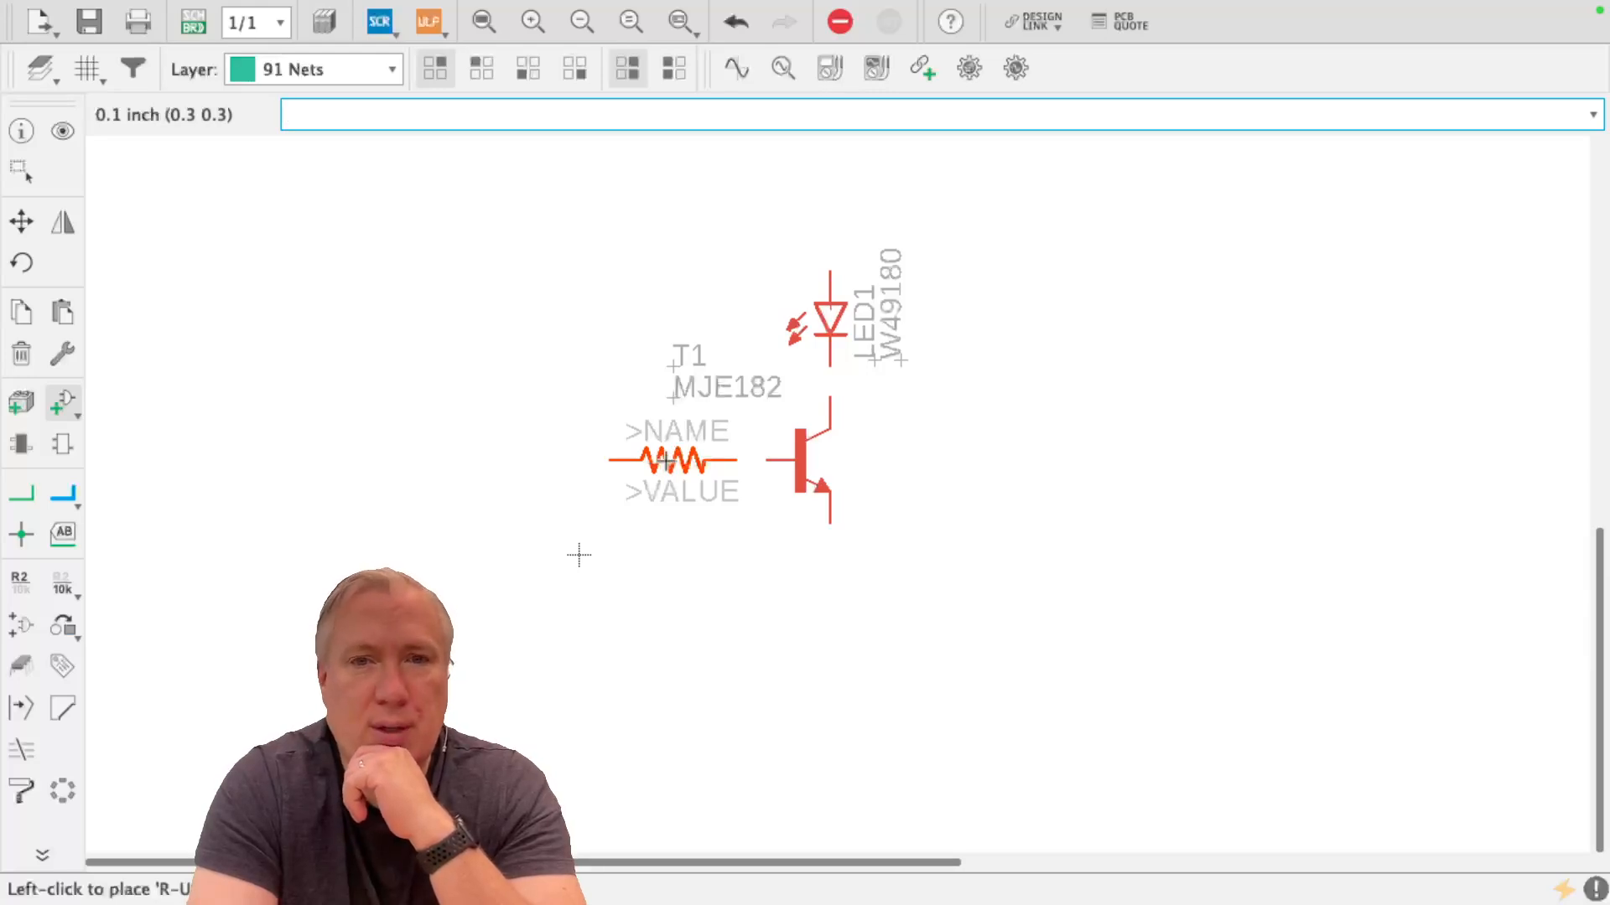
{"action": "left_click", "coordinate": [666, 460]}
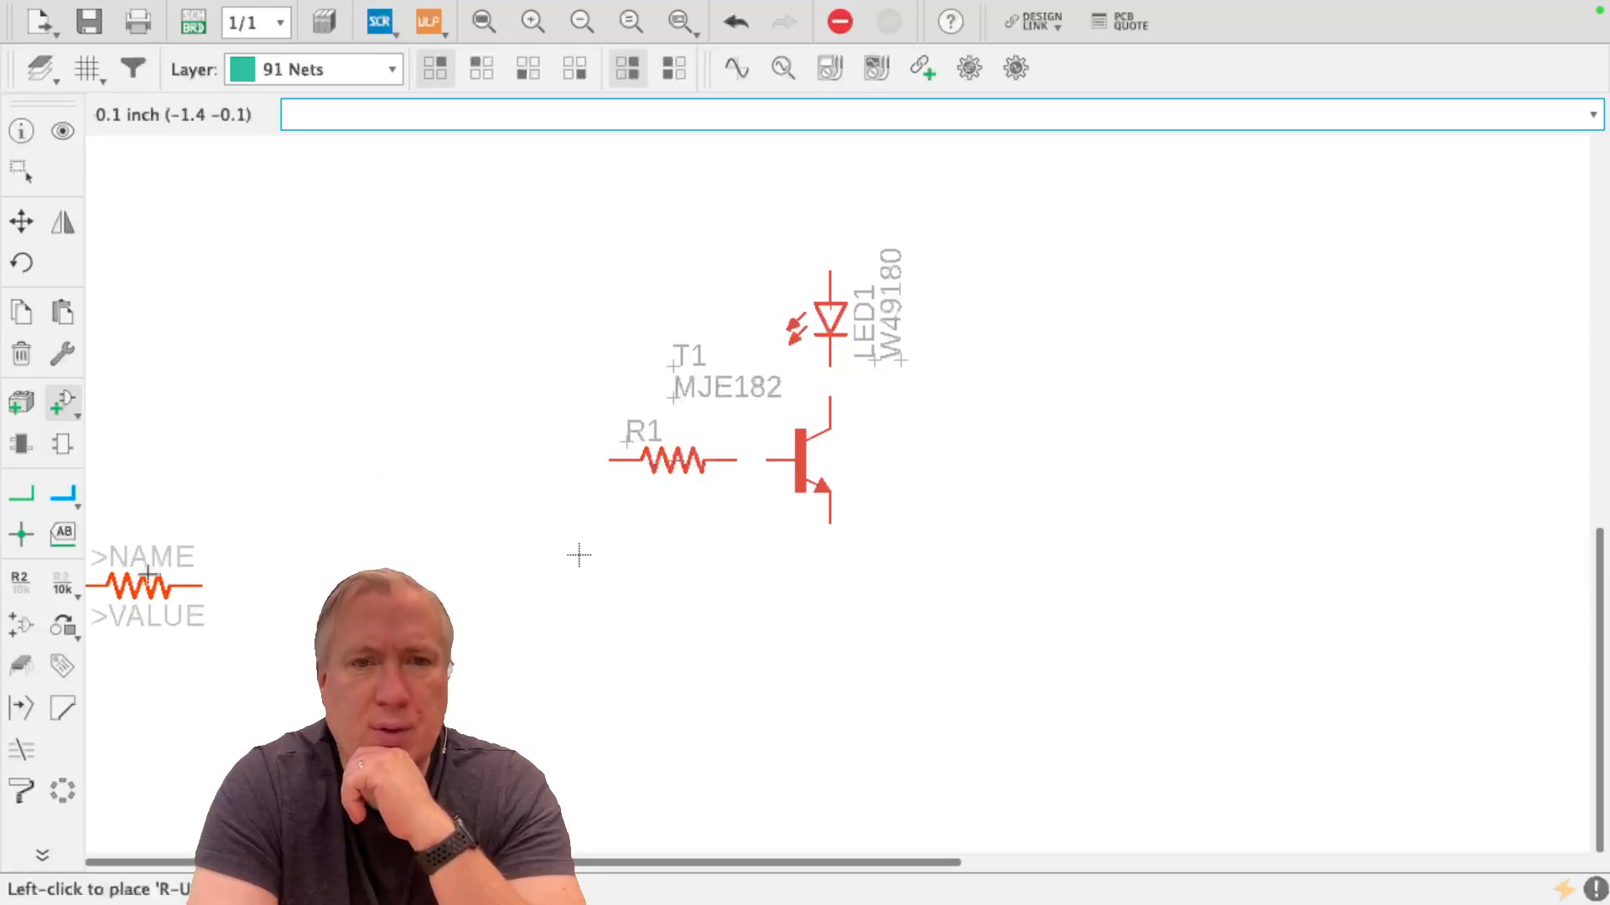
Start adding another part and choose the American-symbol resistor R-US_0617/22 from the rcl library
{"action": "left_click", "coordinate": [49, 401]}
{"action": "scroll", "coordinate": [262, 373], "scroll_direction": "down", "scroll_amount": 3}
{"action": "scroll", "coordinate": [262, 377], "scroll_direction": "down", "scroll_amount": 5}
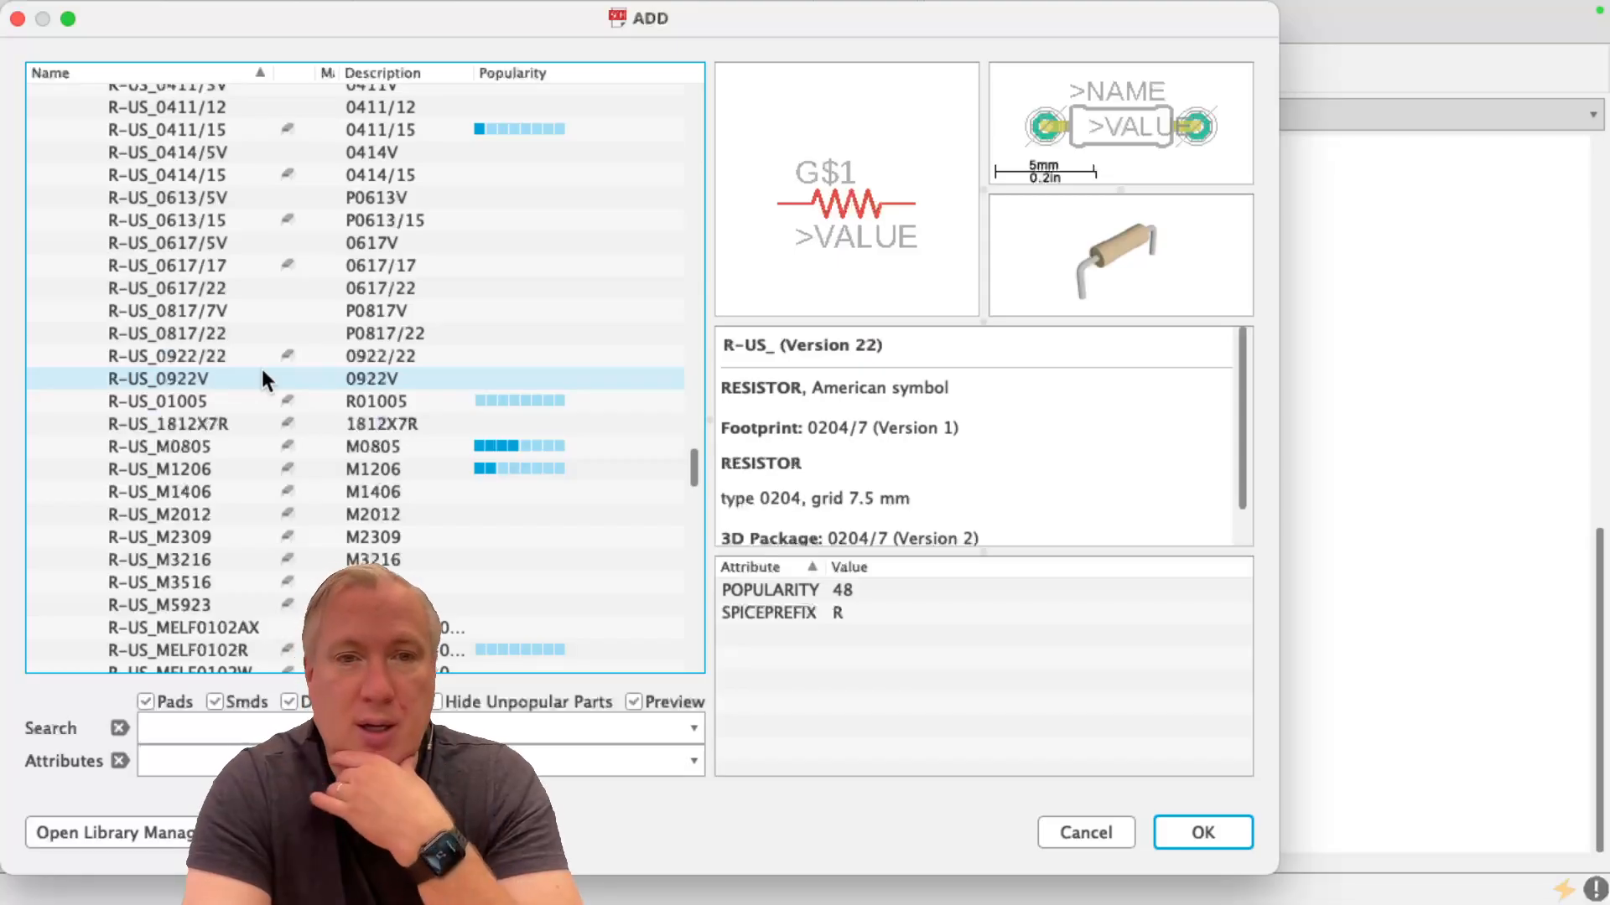
{"action": "scroll", "coordinate": [261, 378], "scroll_direction": "down", "scroll_amount": 2}
{"action": "scroll", "coordinate": [262, 378], "scroll_direction": "up", "scroll_amount": 1}
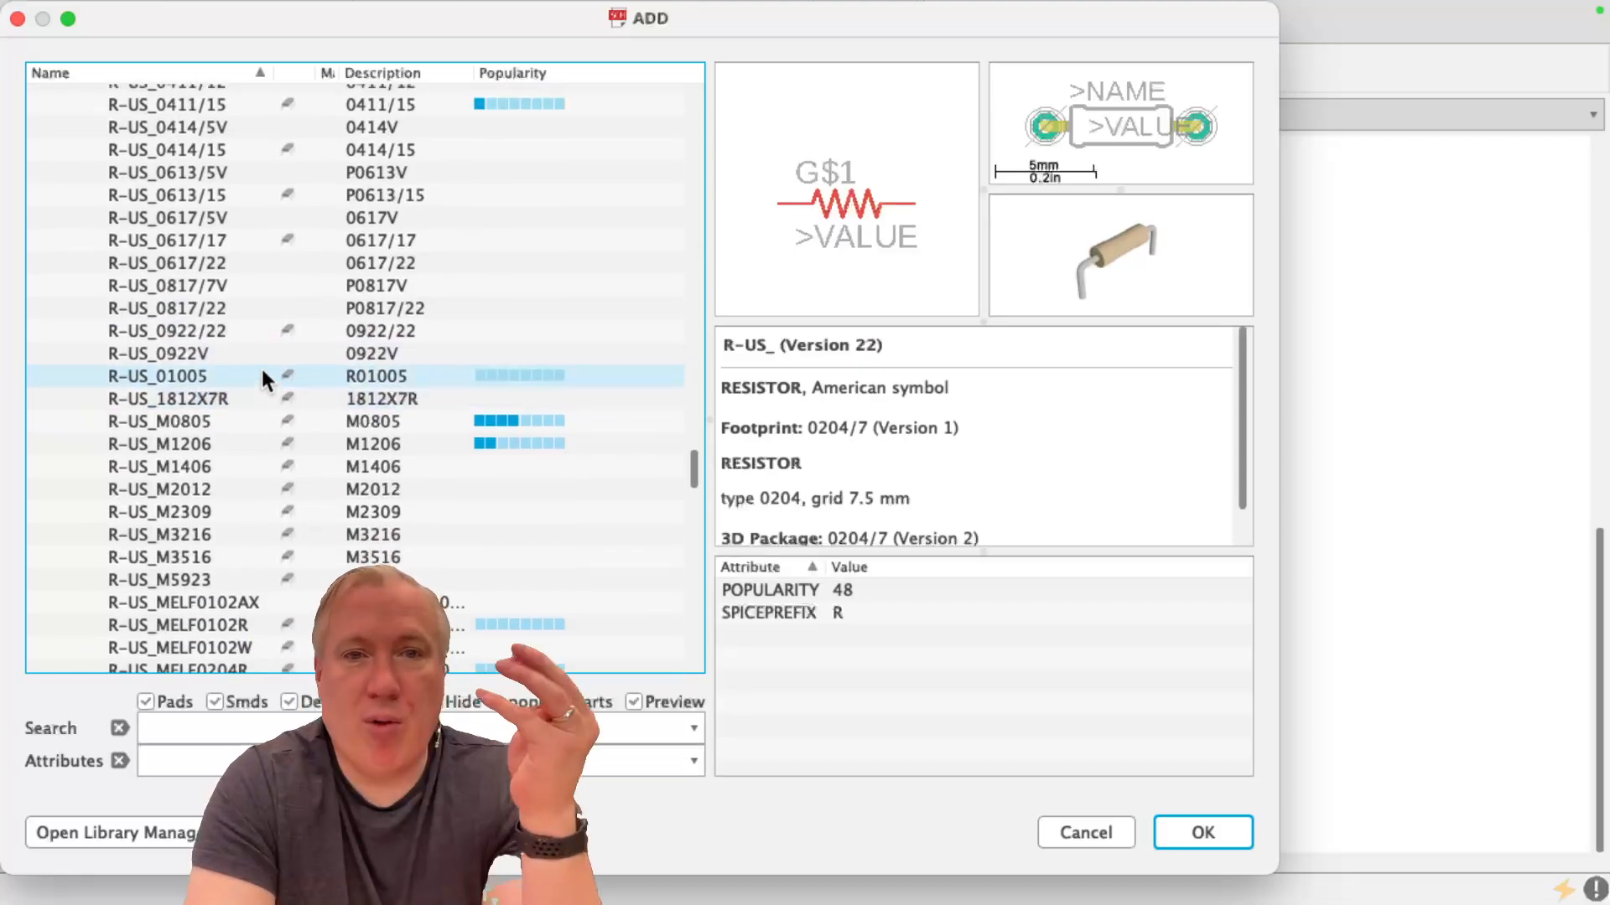
{"action": "scroll", "coordinate": [261, 379], "scroll_direction": "up", "scroll_amount": 3}
{"action": "scroll", "coordinate": [261, 379], "scroll_direction": "up", "scroll_amount": 2}
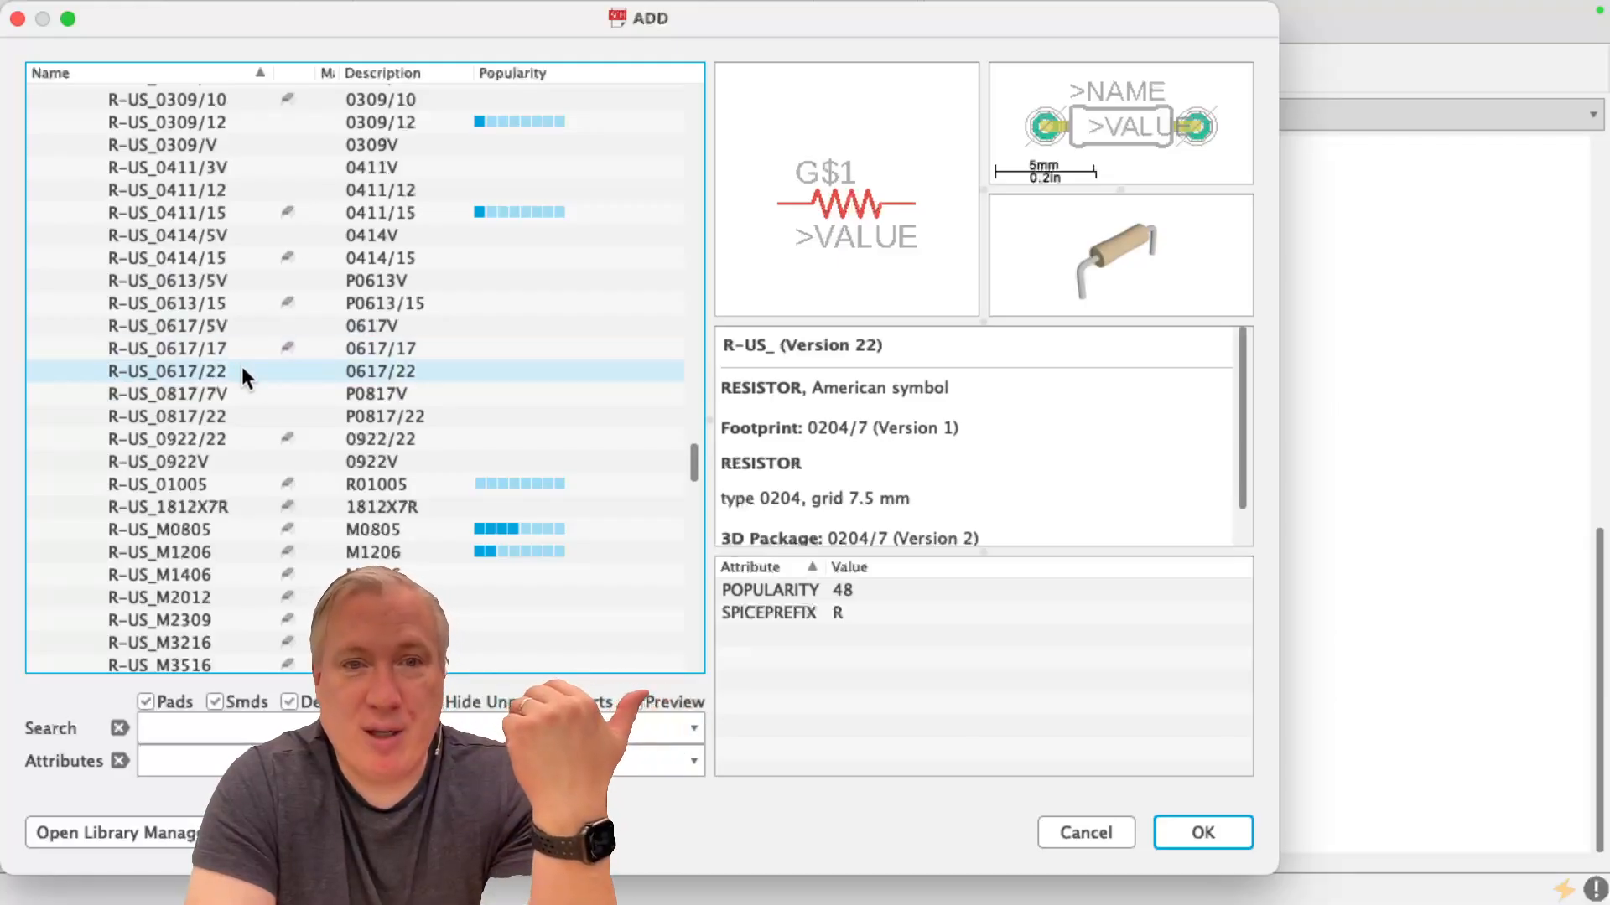
{"action": "left_click", "coordinate": [242, 370]}
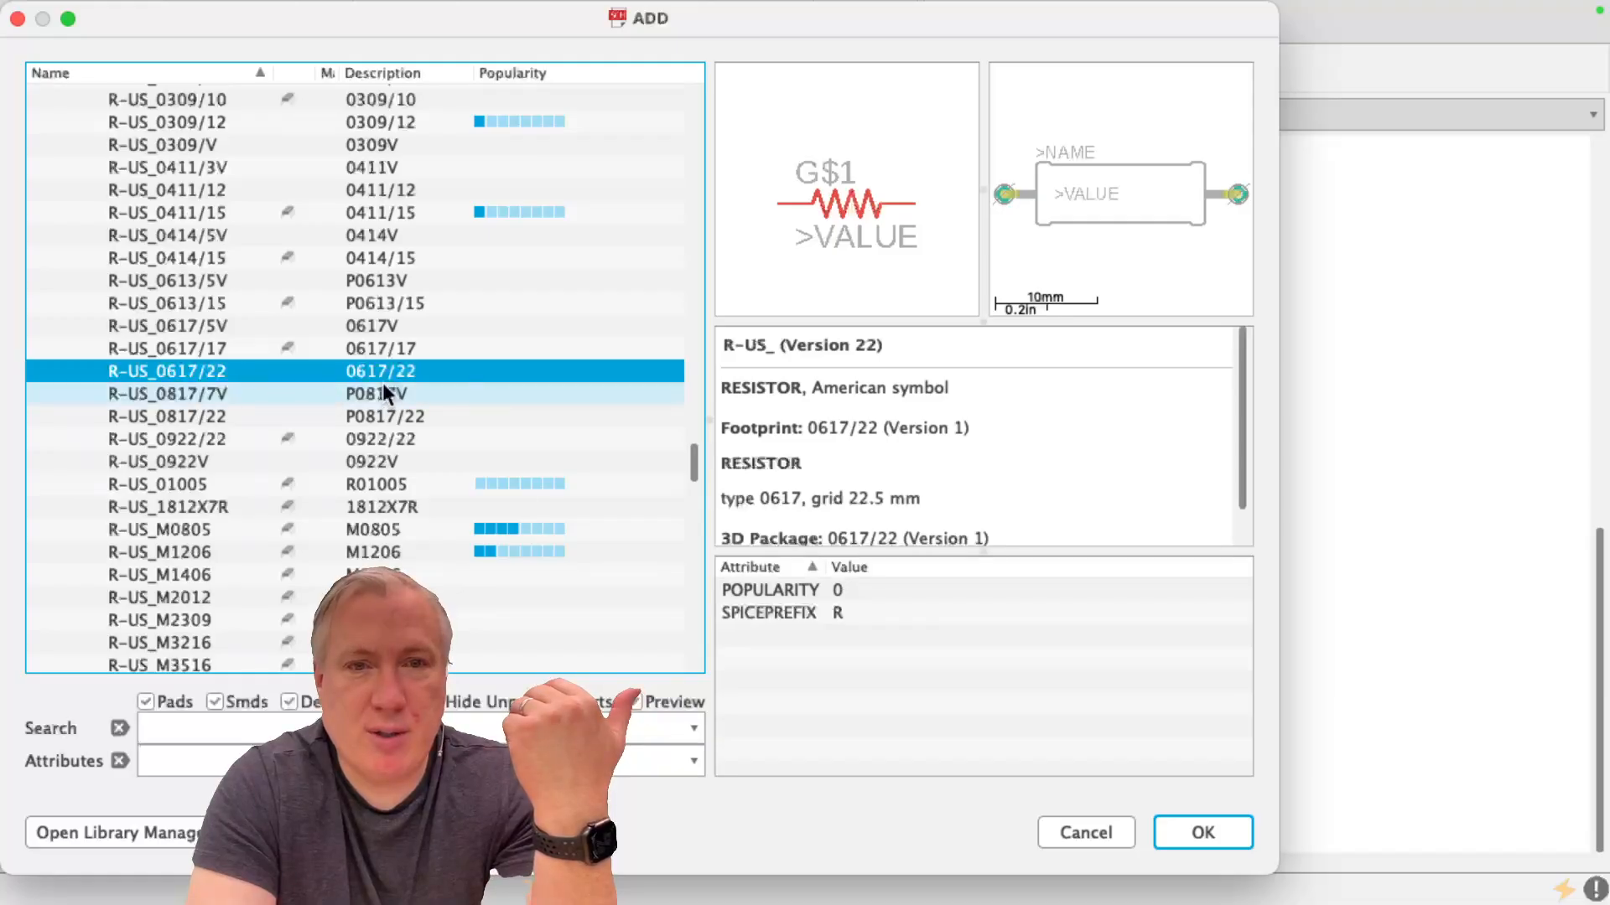
{"action": "double_click", "coordinate": [416, 370]}
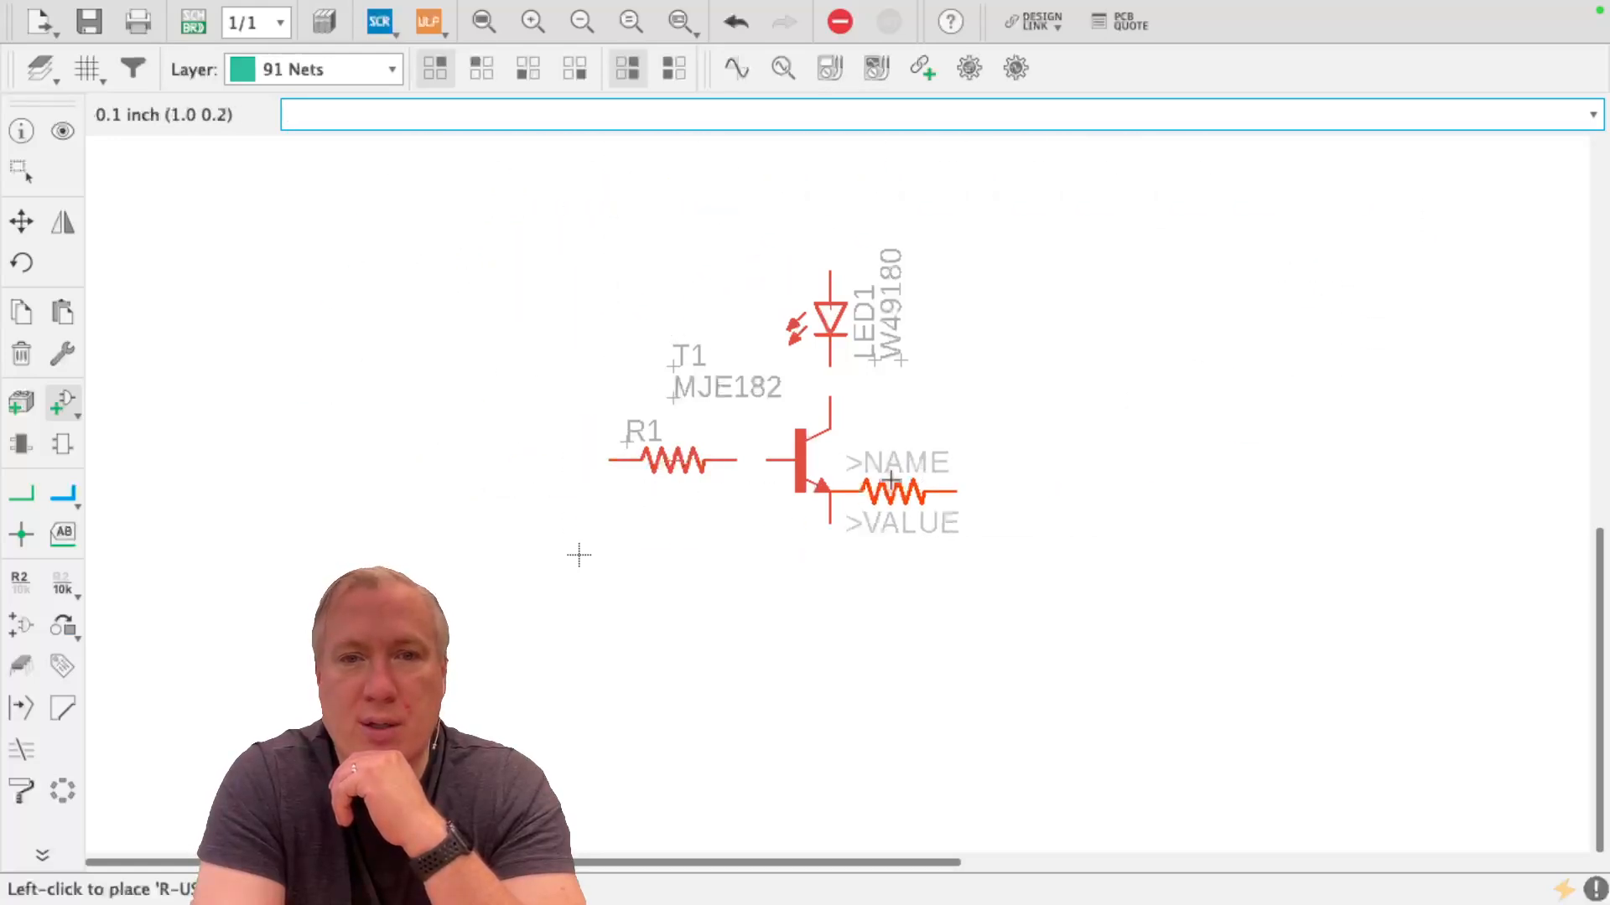
Place the resistor in the empty area to the right of the LED and rotate it to stand vertically
{"action": "right_click", "coordinate": [1111, 334]}
{"action": "scroll", "coordinate": [1112, 333], "scroll_direction": "up", "scroll_amount": 1}
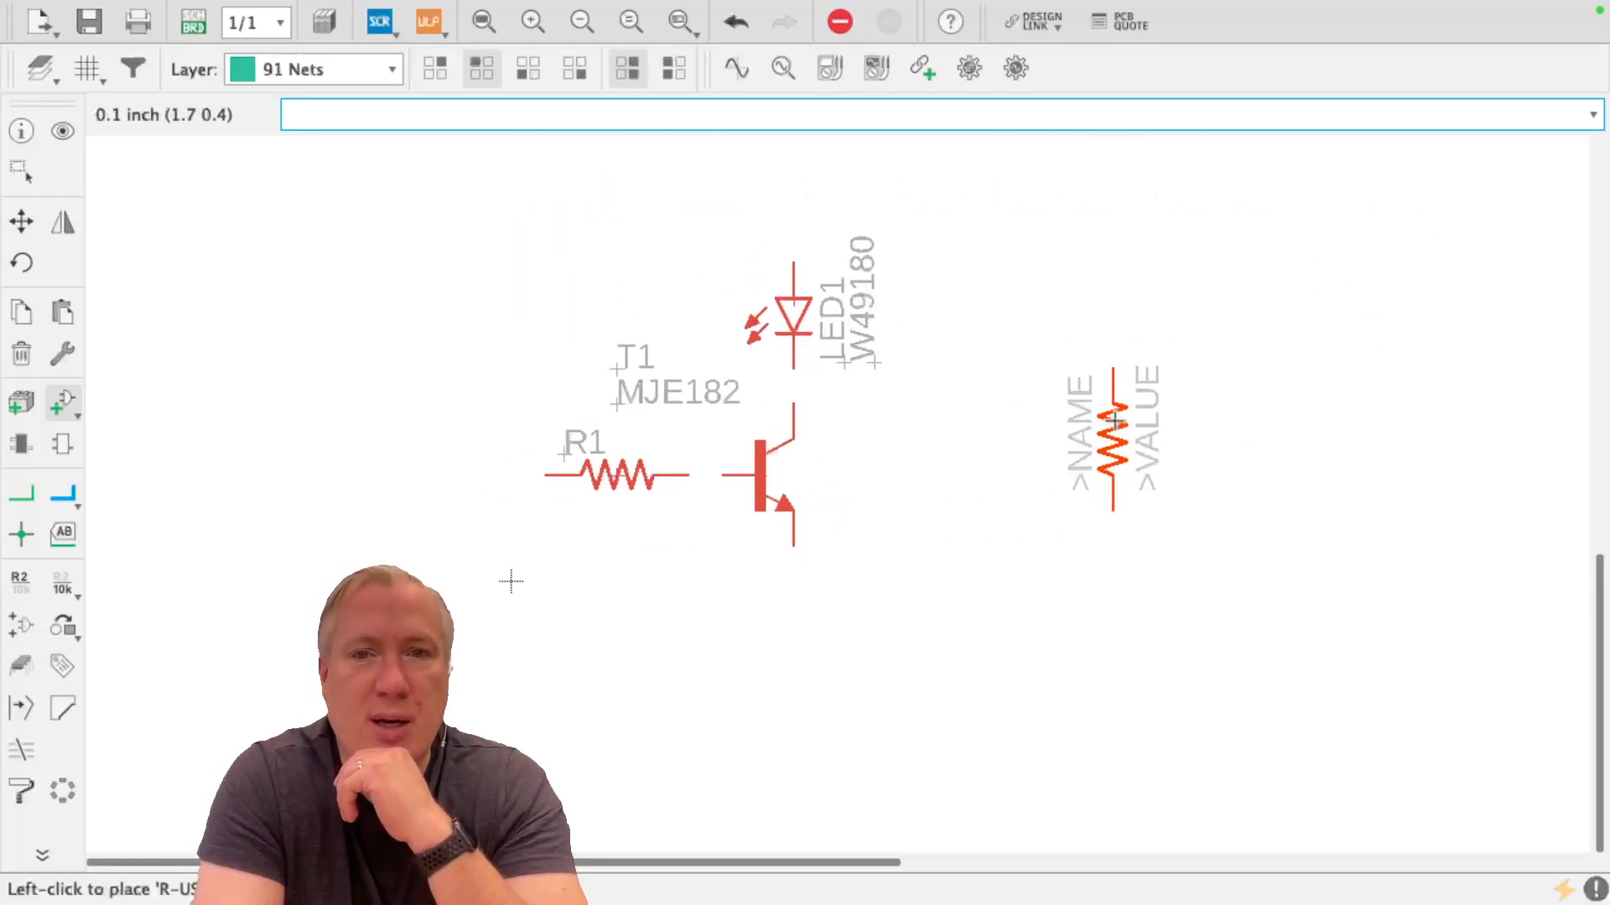
{"action": "right_click", "coordinate": [935, 539]}
{"action": "left_click", "coordinate": [1079, 295]}
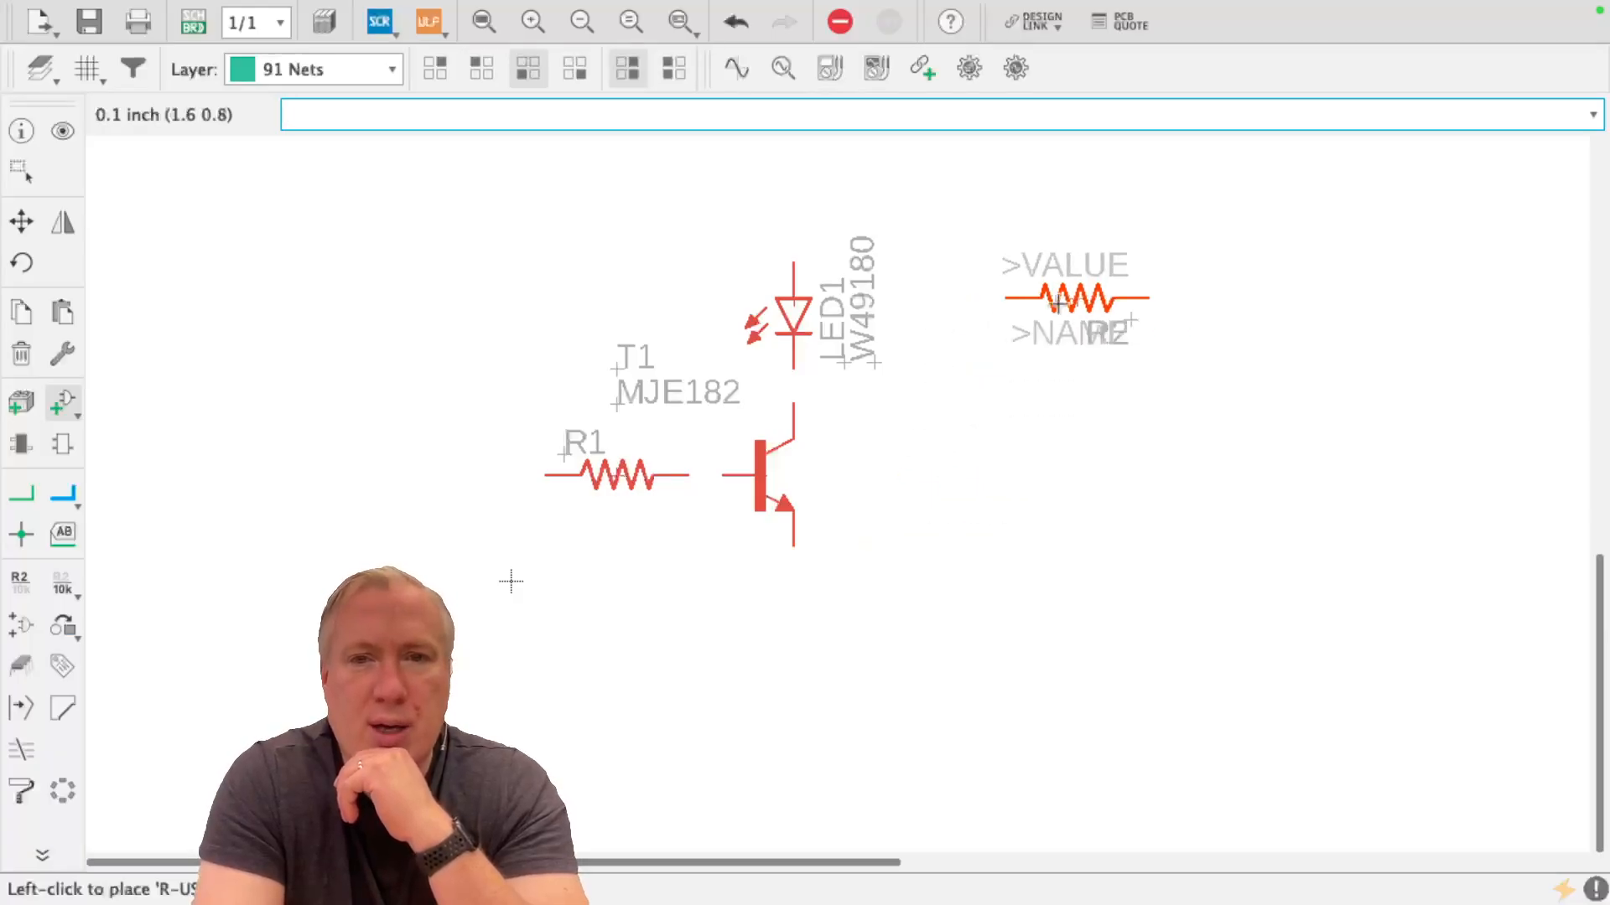
{"action": "left_click", "coordinate": [20, 263]}
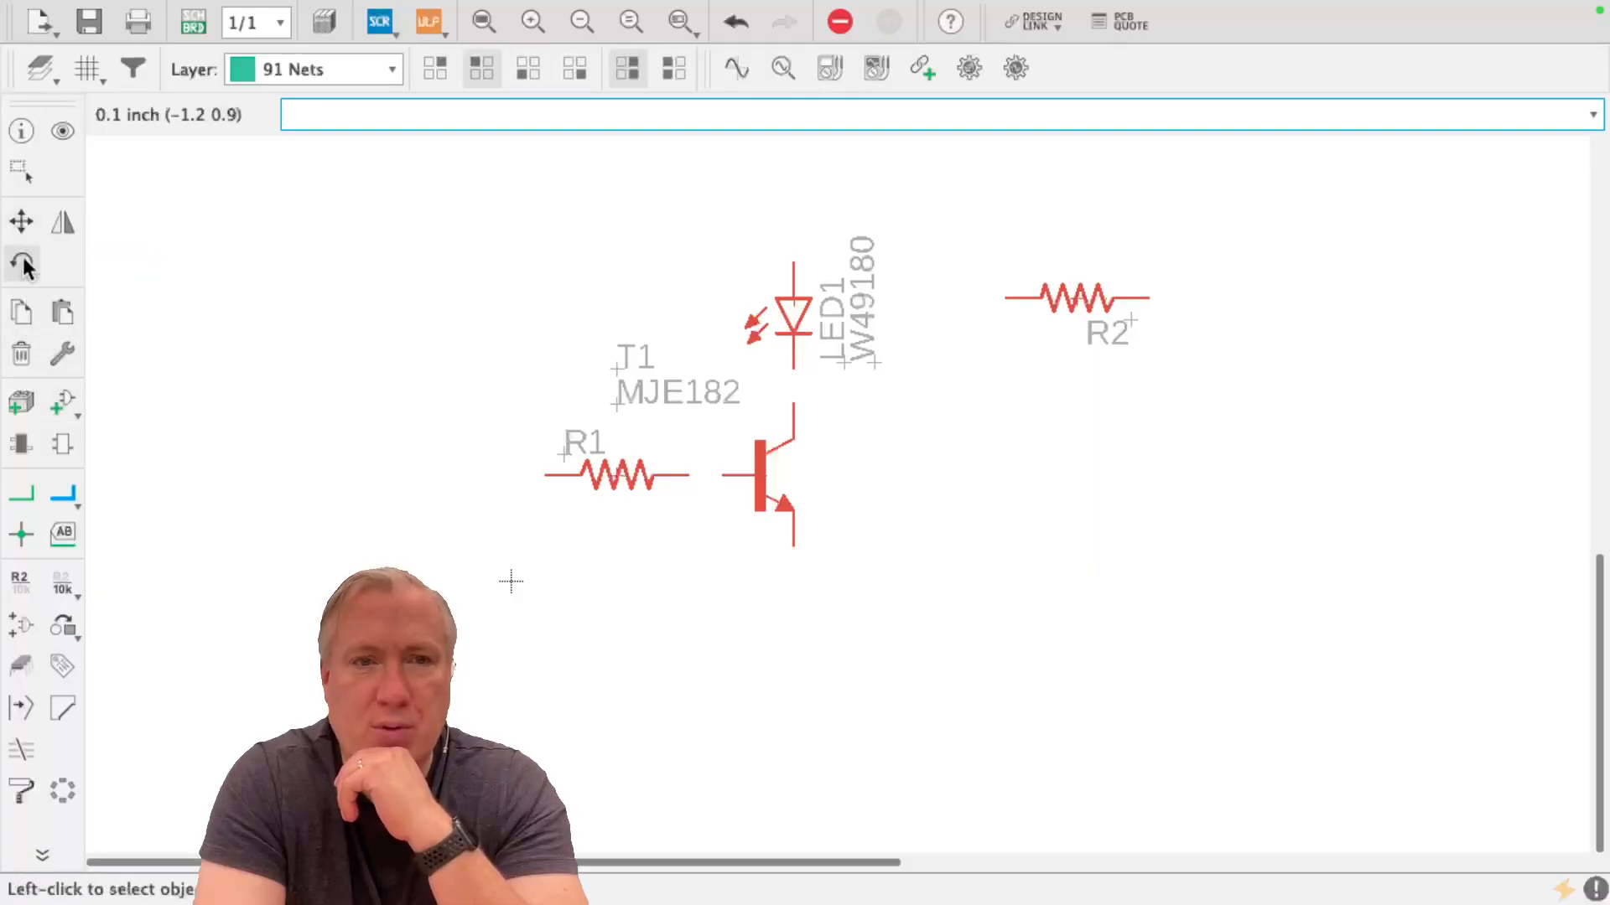
{"action": "left_click", "coordinate": [1078, 292]}
{"action": "left_click", "coordinate": [1077, 292]}
{"action": "left_click", "coordinate": [1077, 292]}
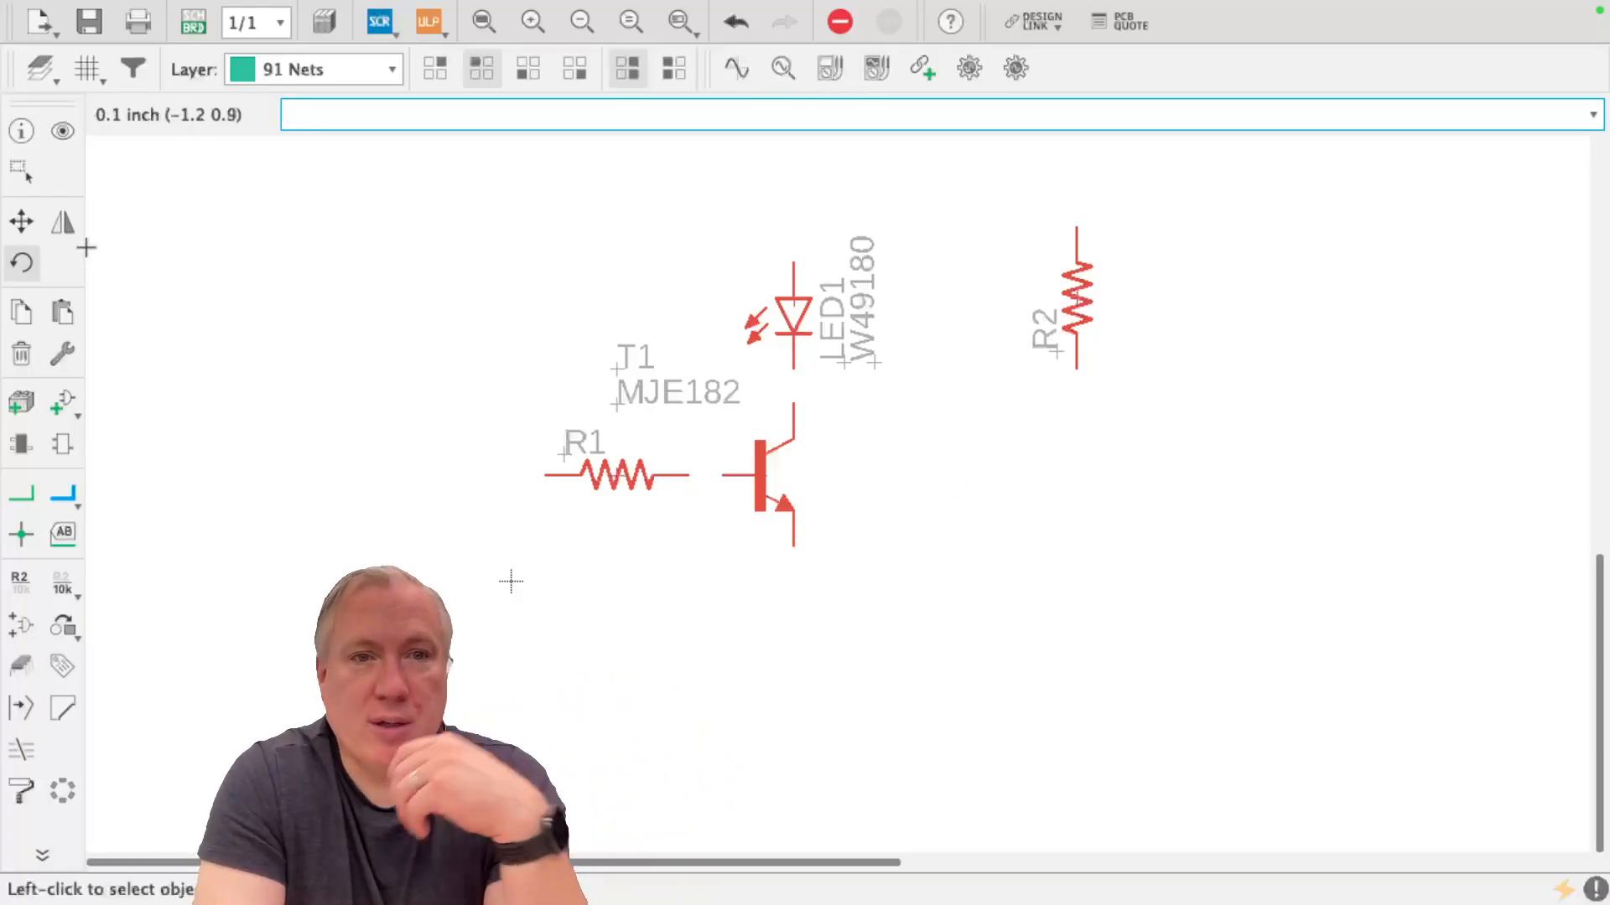
Move resistor R2 directly above the LED, in line with its upper lead
{"action": "left_click", "coordinate": [21, 221]}
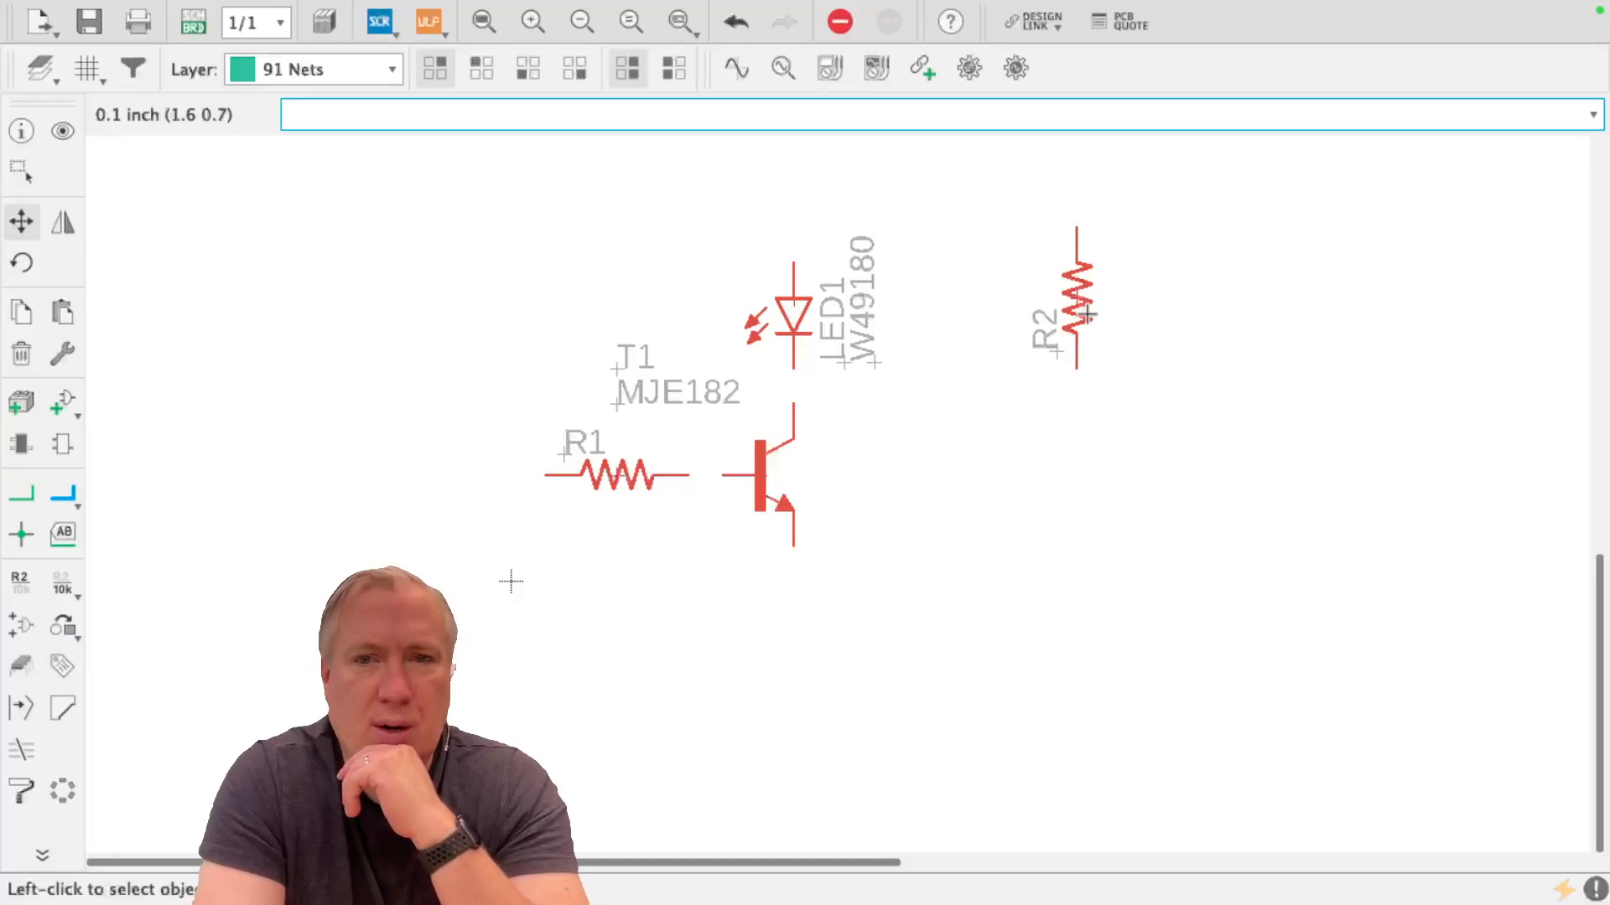
{"action": "scroll", "coordinate": [1084, 291], "scroll_direction": "up", "scroll_amount": 8}
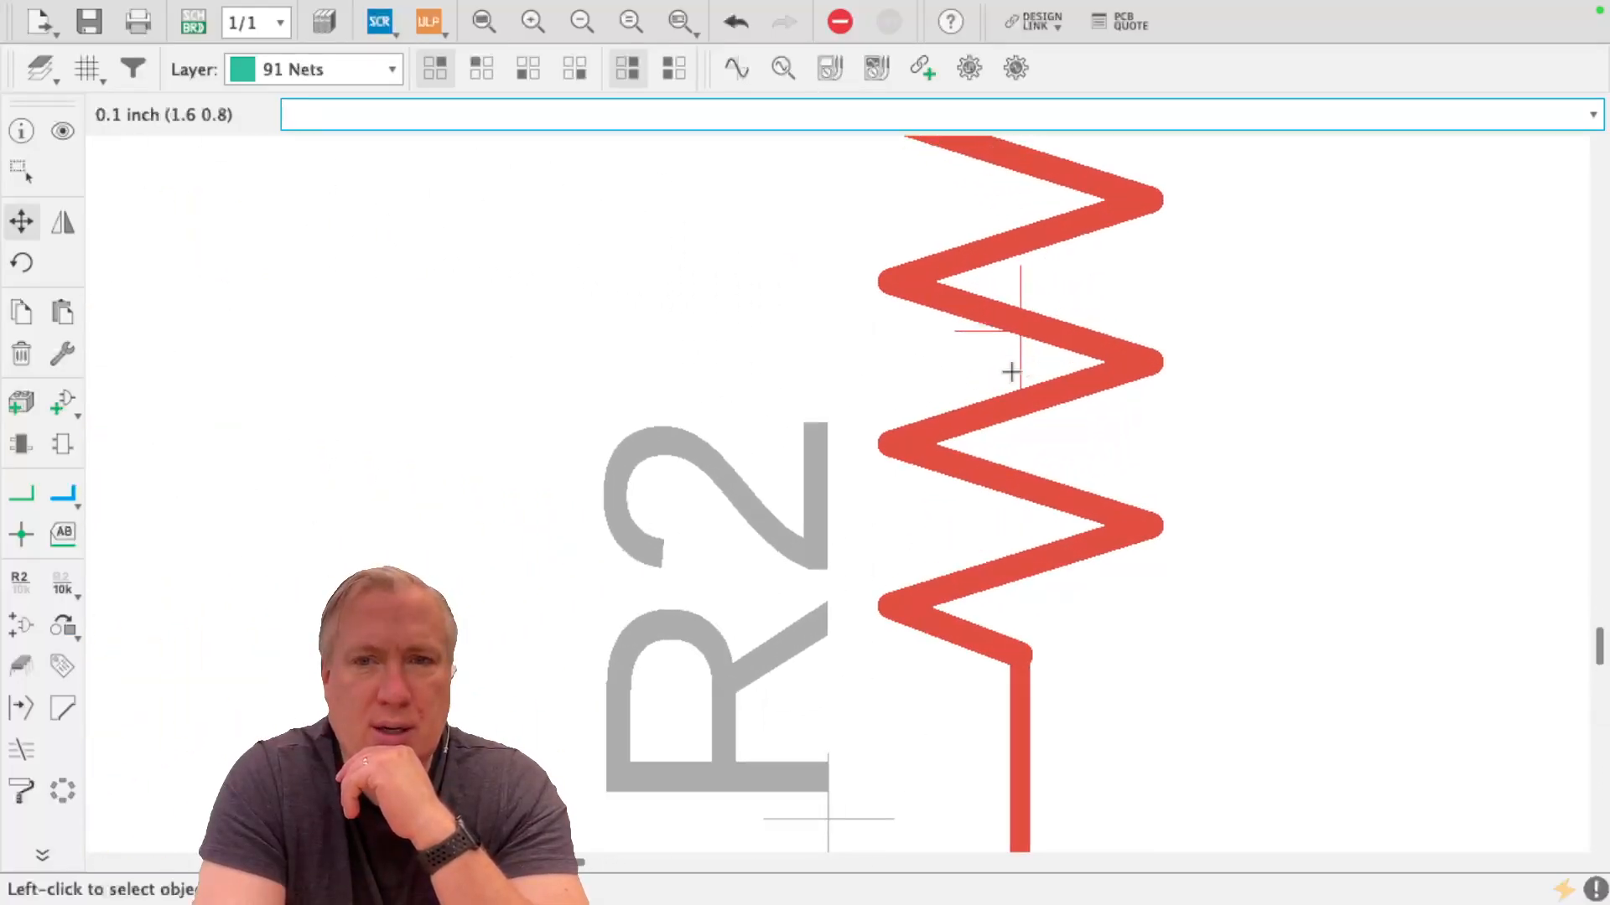
{"action": "scroll", "coordinate": [1013, 336], "scroll_direction": "down", "scroll_amount": 10}
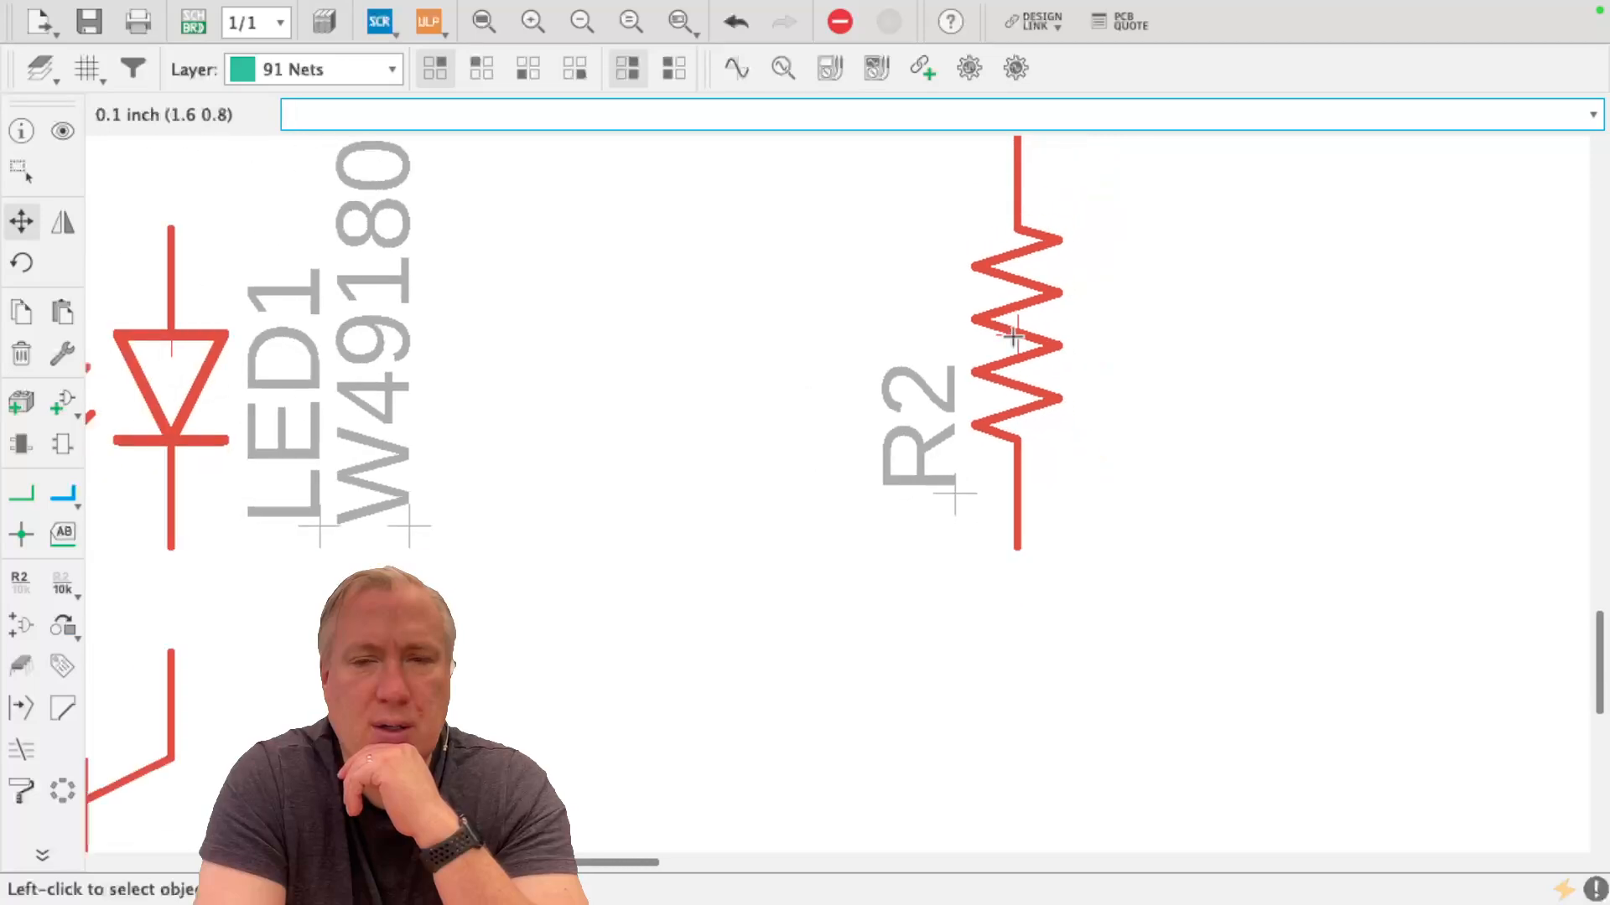
{"action": "scroll", "coordinate": [1012, 336], "scroll_direction": "up", "scroll_amount": 2}
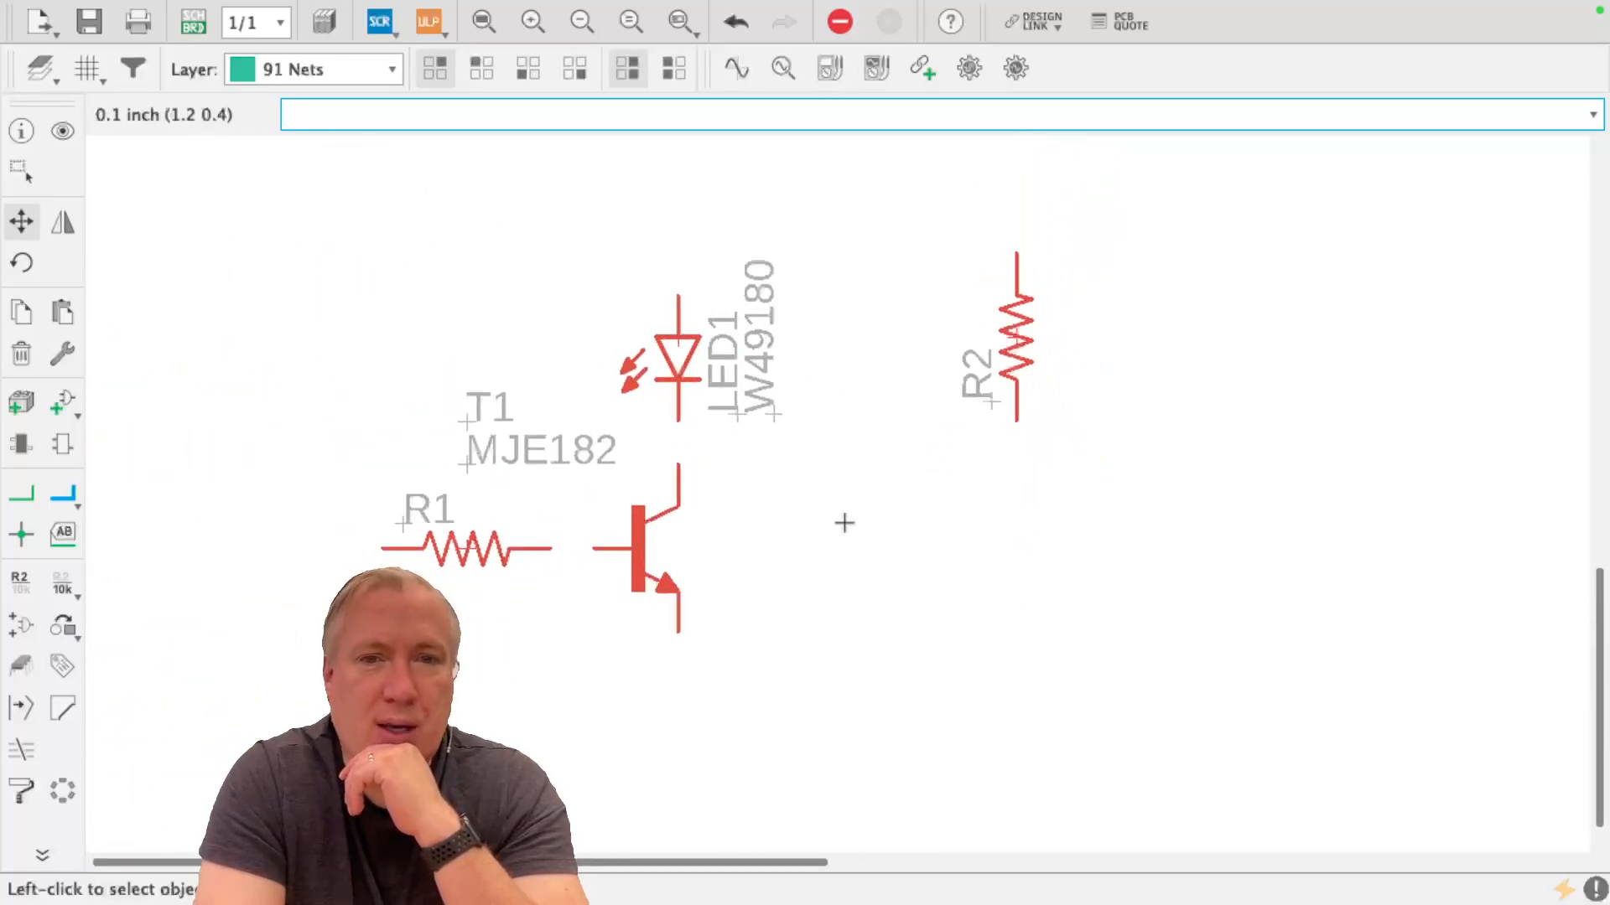
{"action": "scroll", "coordinate": [639, 594], "scroll_direction": "up", "scroll_amount": 8}
{"action": "scroll", "coordinate": [638, 595], "scroll_direction": "down", "scroll_amount": 2}
{"action": "left_click", "coordinate": [611, 395]}
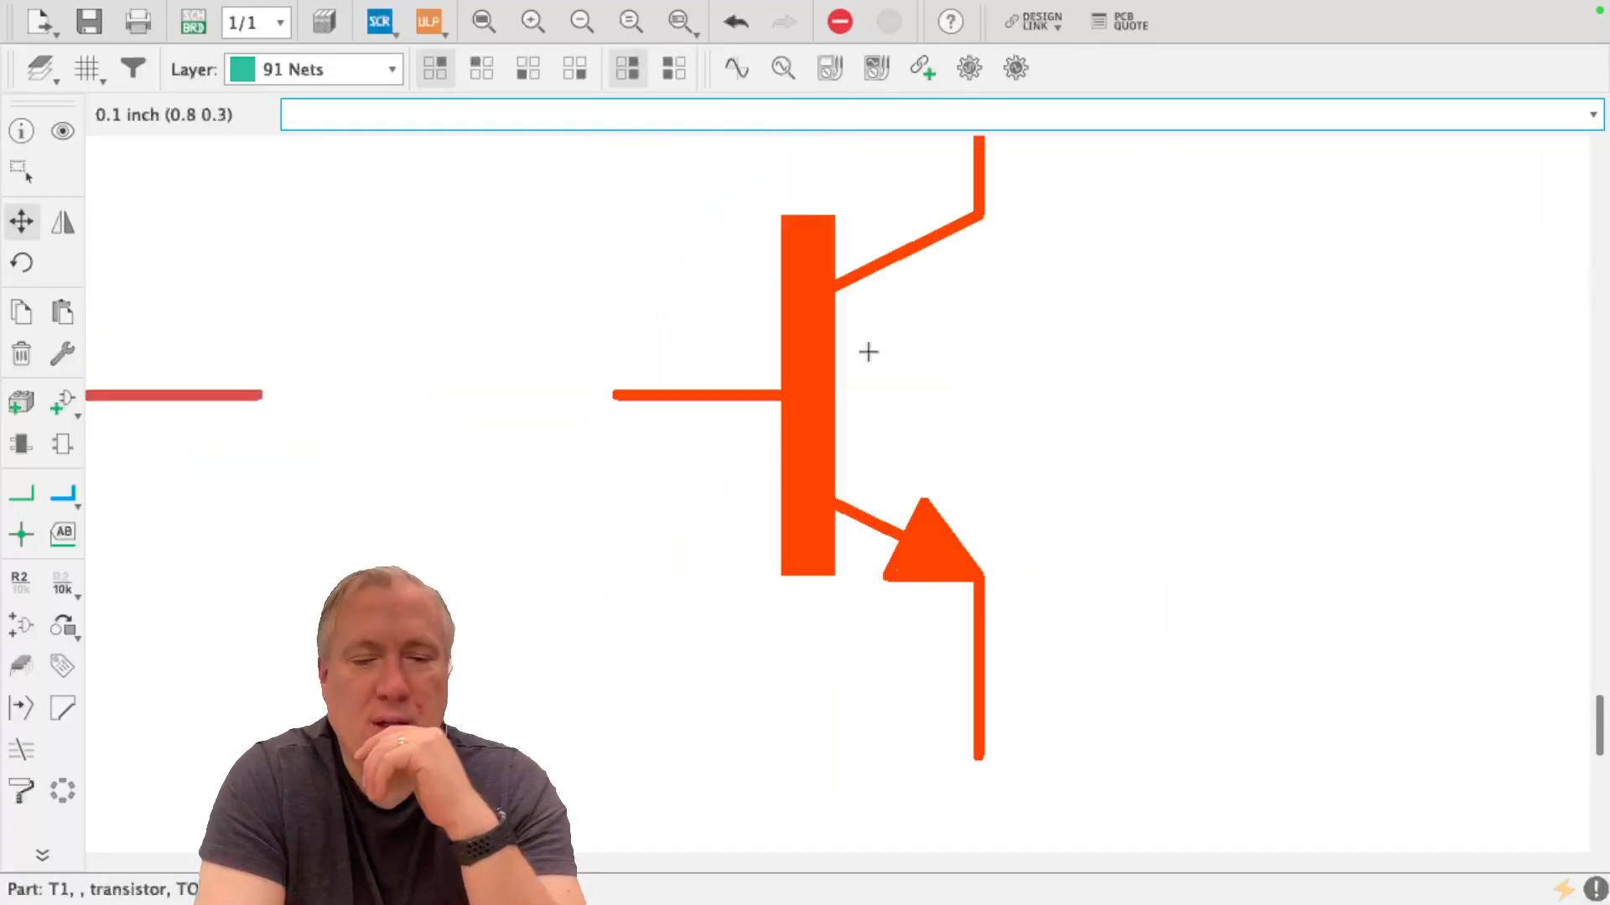
{"action": "key", "text": "Escape"}
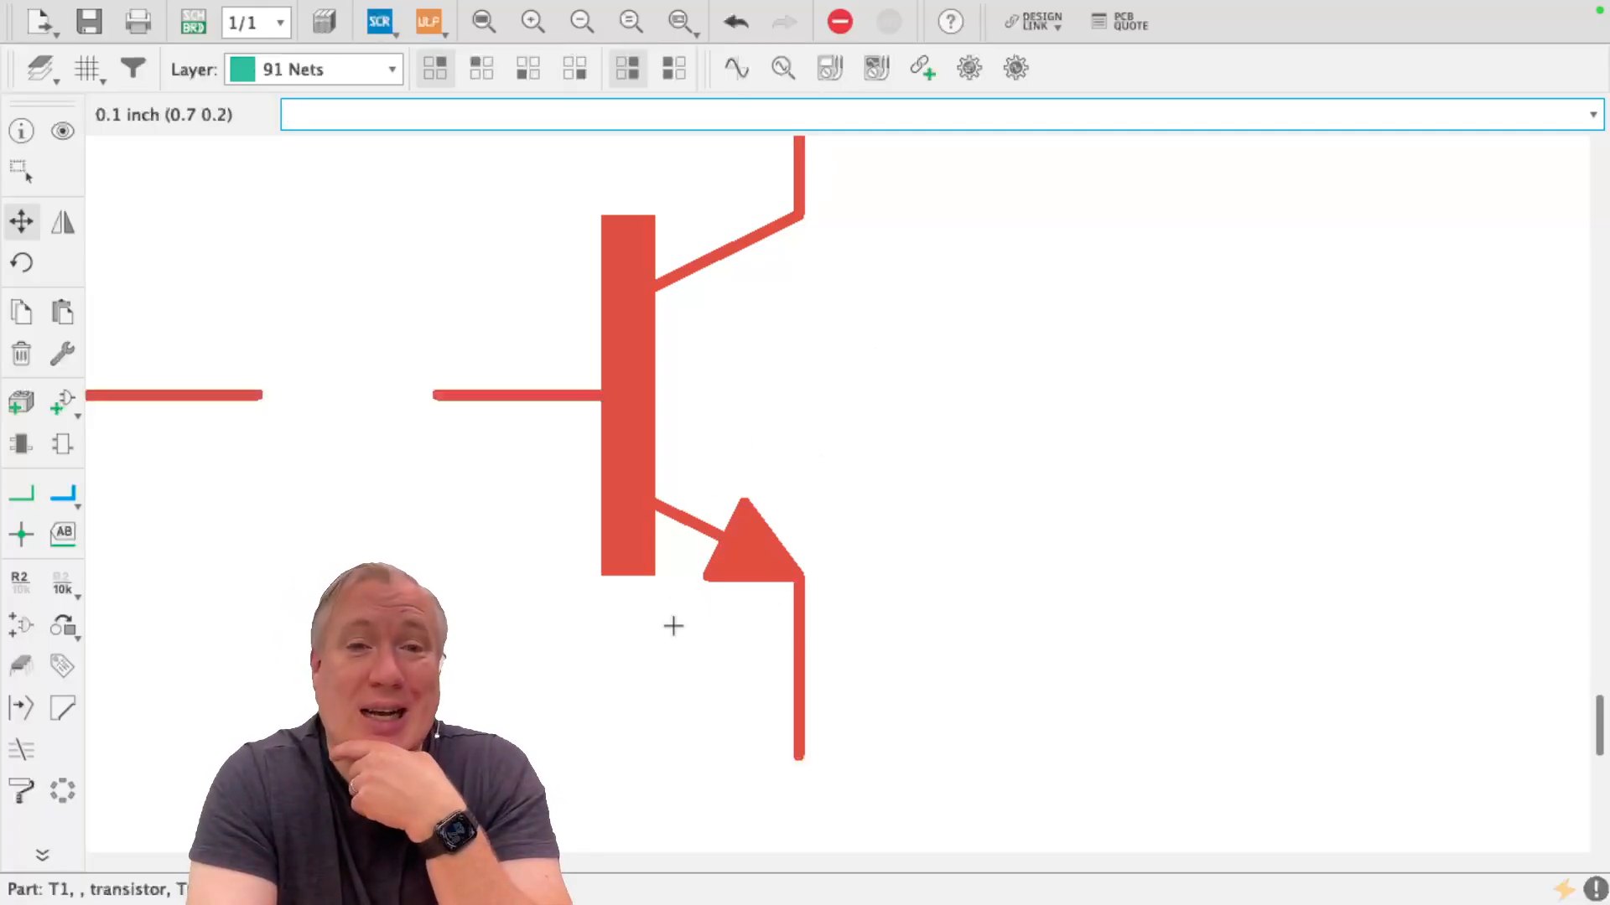
{"action": "scroll", "coordinate": [673, 626], "scroll_direction": "down", "scroll_amount": 5}
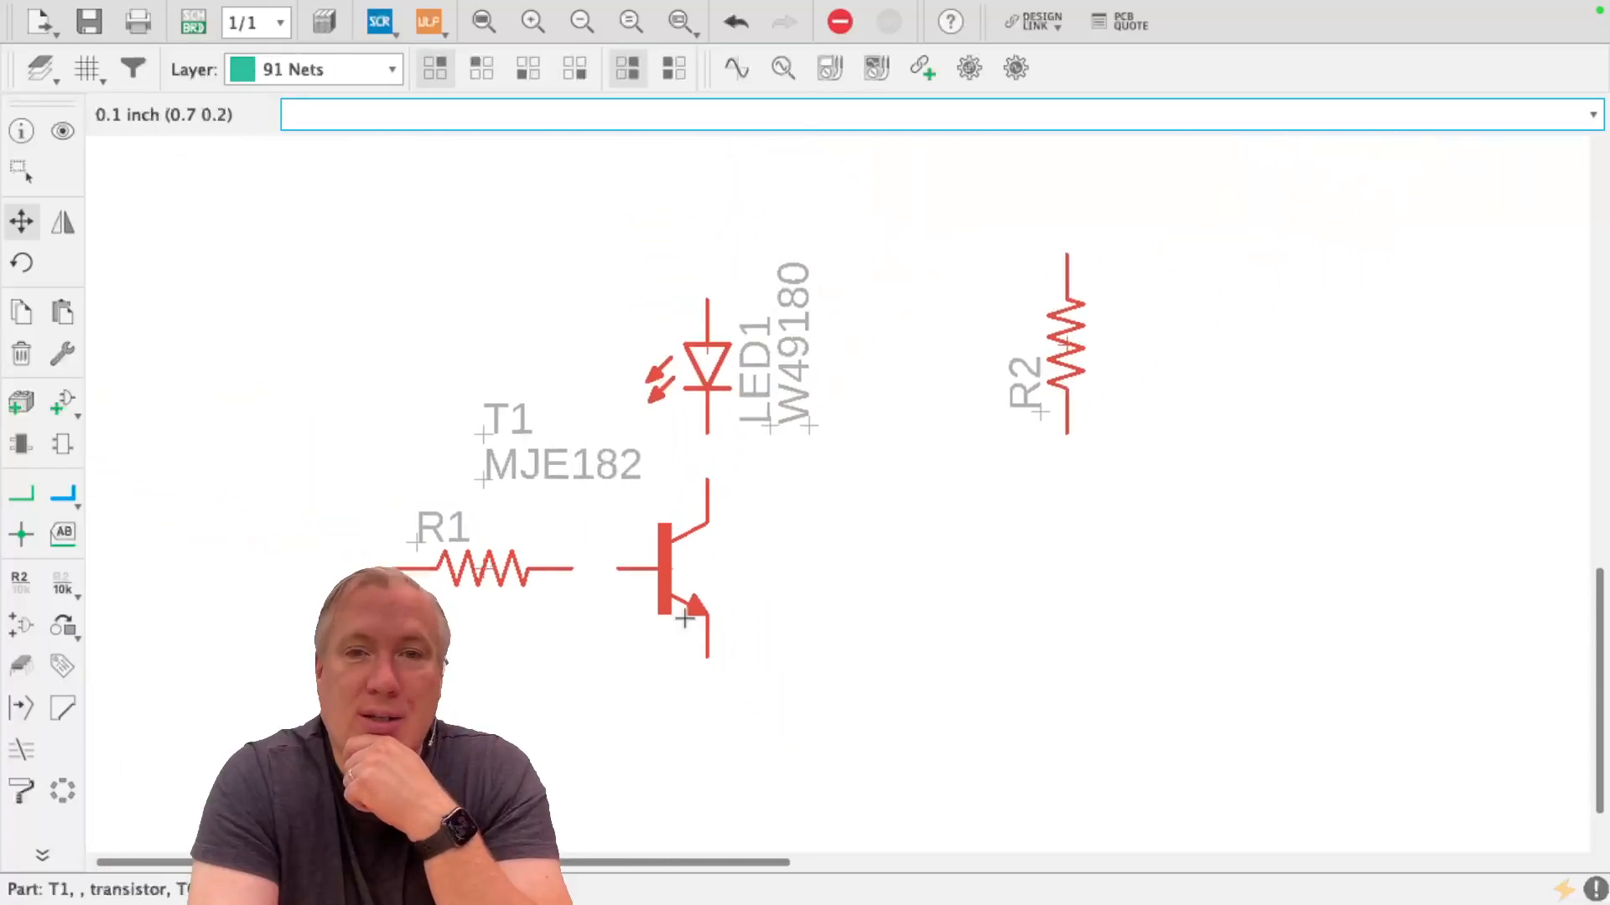
{"action": "left_click_drag", "start_coordinate": [1062, 310], "coordinate": [708, 172]}
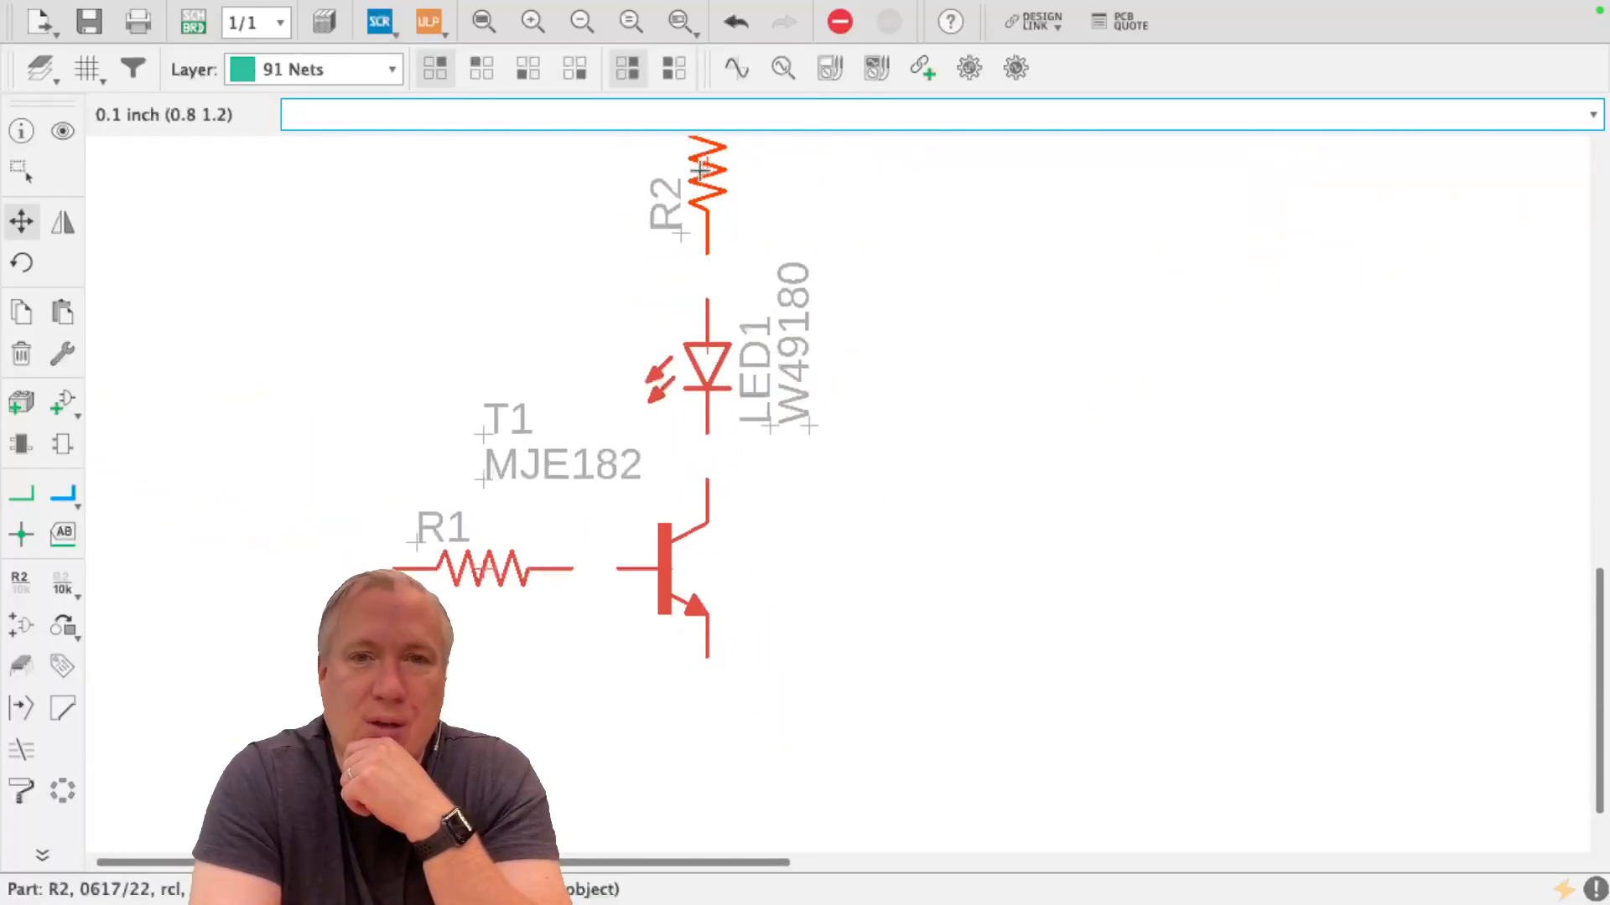
{"action": "left_click", "coordinate": [709, 343]}
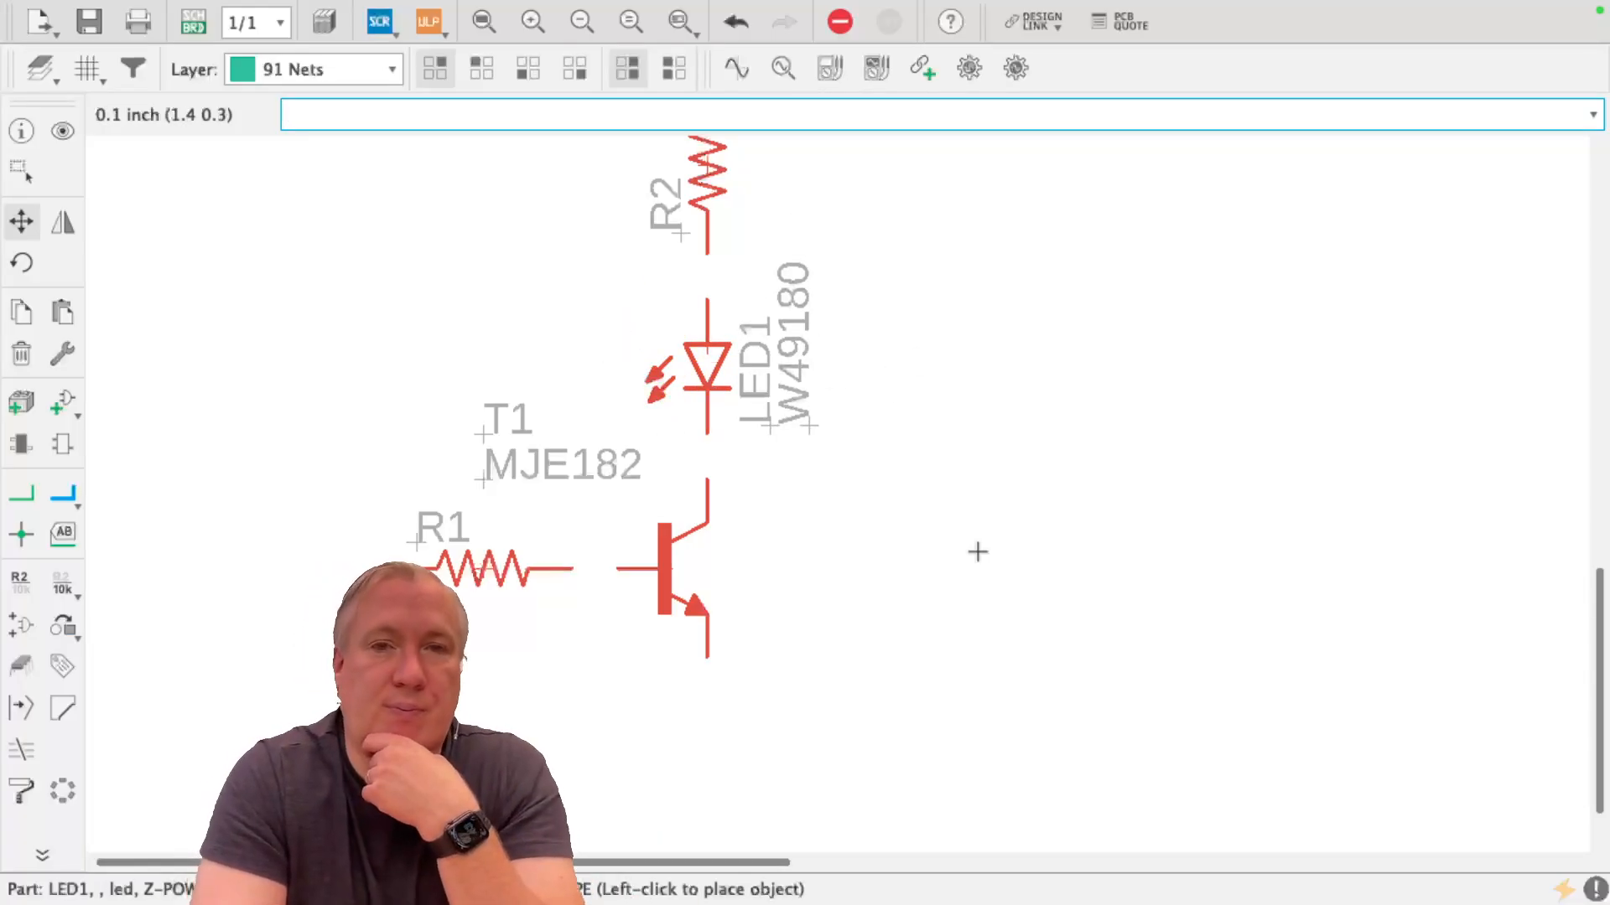
{"action": "scroll", "coordinate": [1099, 710], "scroll_direction": "down", "scroll_amount": 3}
{"action": "scroll", "coordinate": [667, 704], "scroll_direction": "up", "scroll_amount": 2}
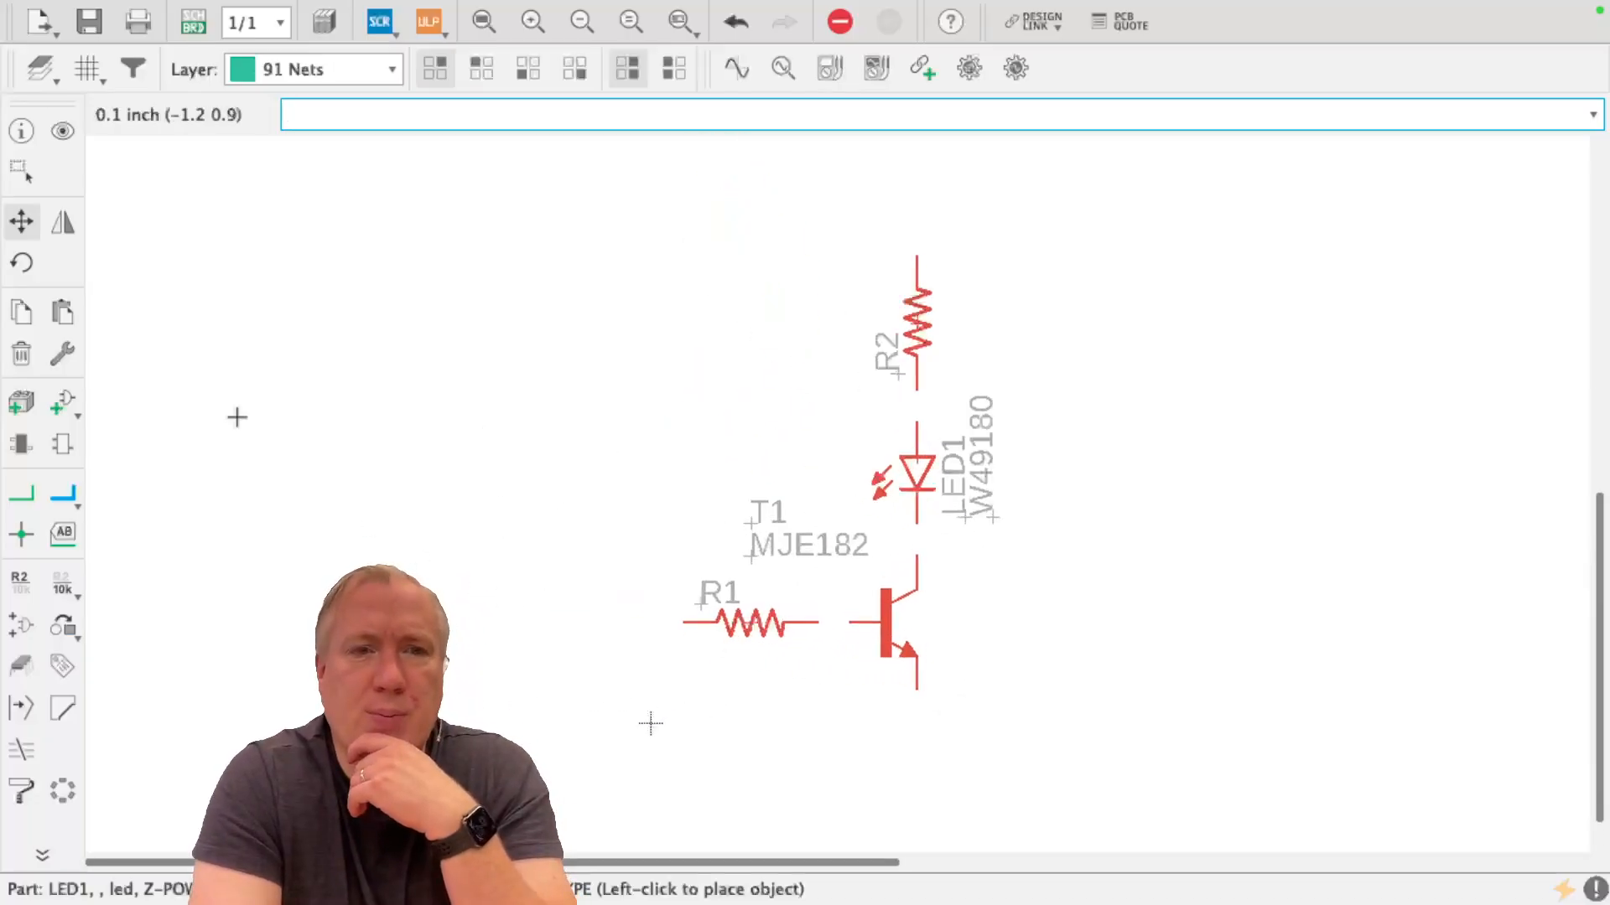
Start adding another part, collapse the expanded rcl library and expand the TRIM_US- group in the first pot library
{"action": "left_click", "coordinate": [58, 401]}
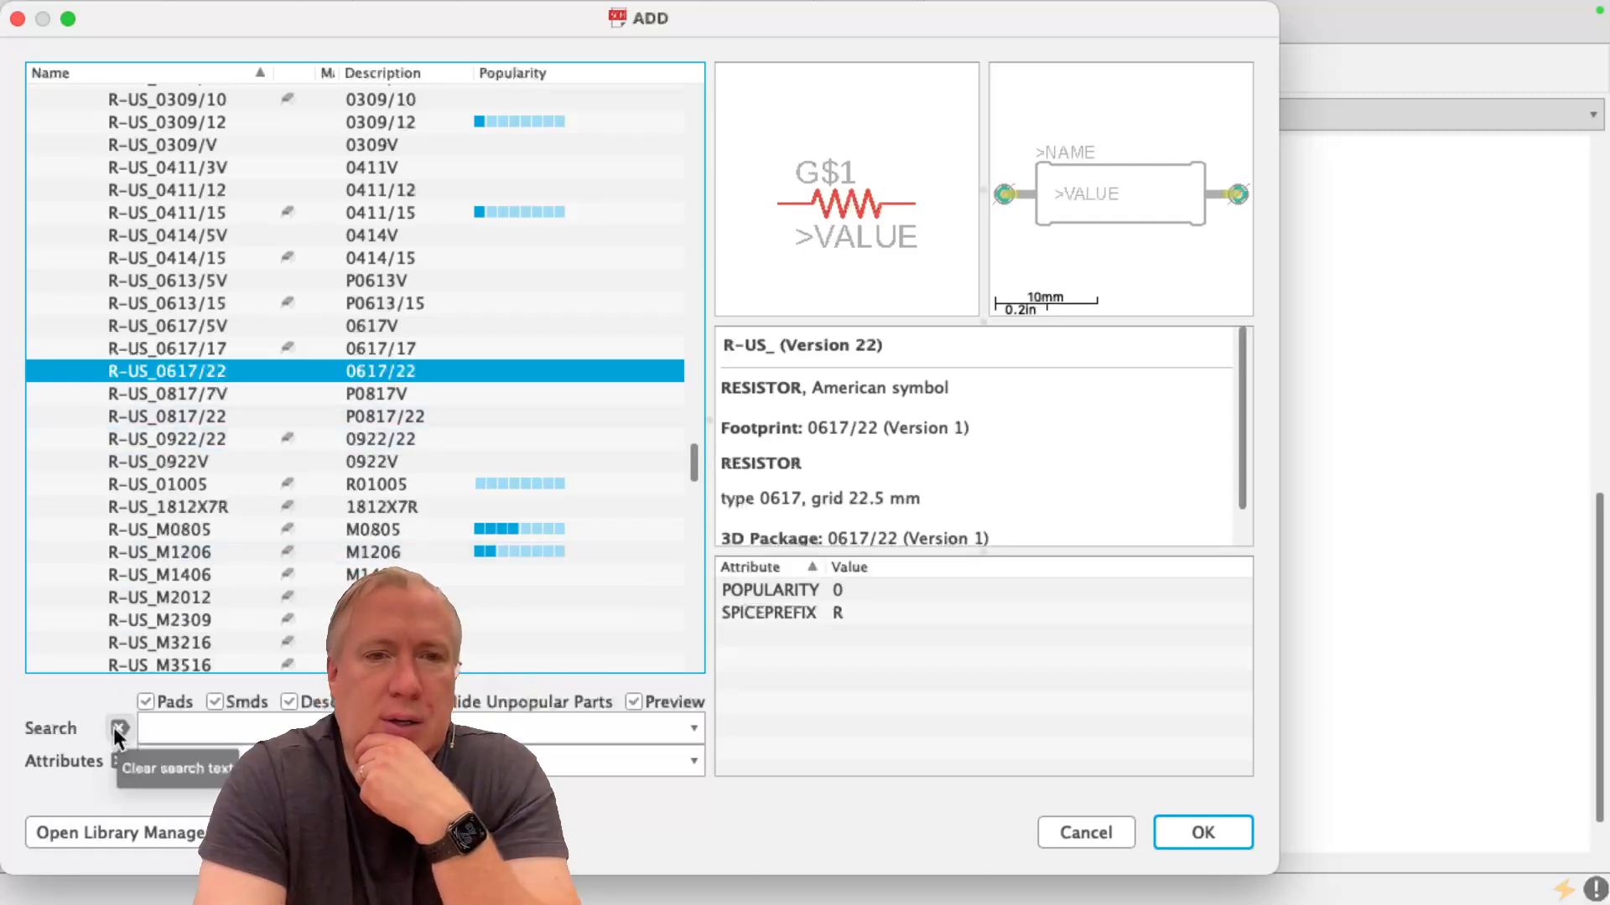
{"action": "scroll", "coordinate": [97, 215], "scroll_direction": "up", "scroll_amount": 8}
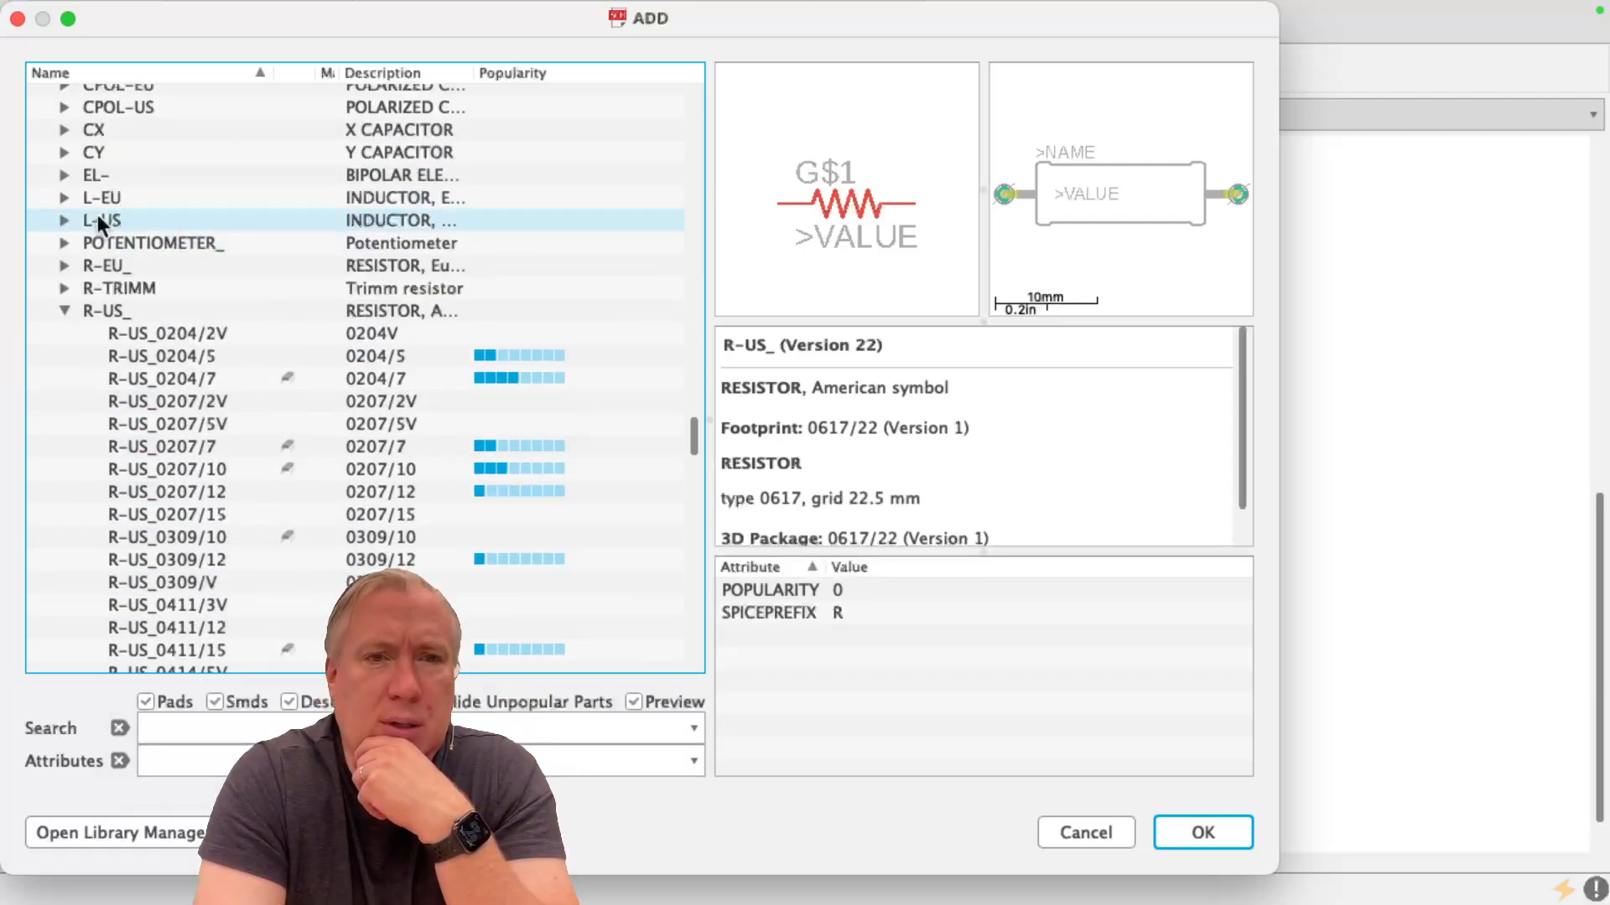
{"action": "left_click", "coordinate": [62, 334]}
{"action": "left_click", "coordinate": [63, 310]}
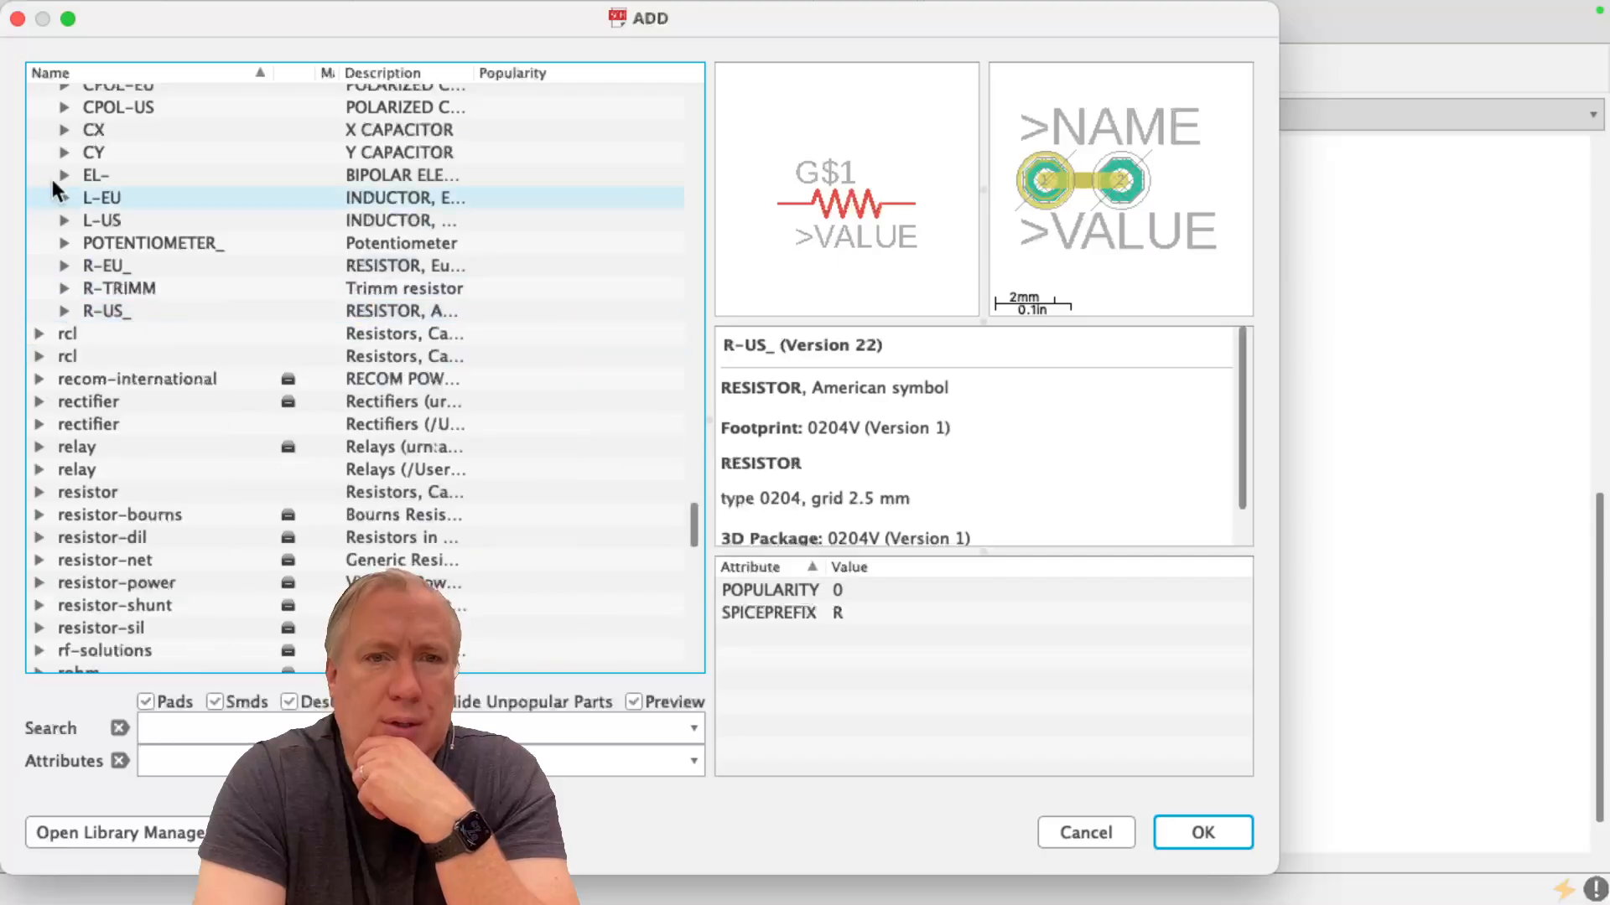
{"action": "scroll", "coordinate": [63, 154], "scroll_direction": "up", "scroll_amount": 4}
{"action": "scroll", "coordinate": [50, 251], "scroll_direction": "up", "scroll_amount": 2}
{"action": "left_click", "coordinate": [38, 341]}
{"action": "scroll", "coordinate": [40, 349], "scroll_direction": "up", "scroll_amount": 12}
{"action": "scroll", "coordinate": [44, 356], "scroll_direction": "down", "scroll_amount": 15}
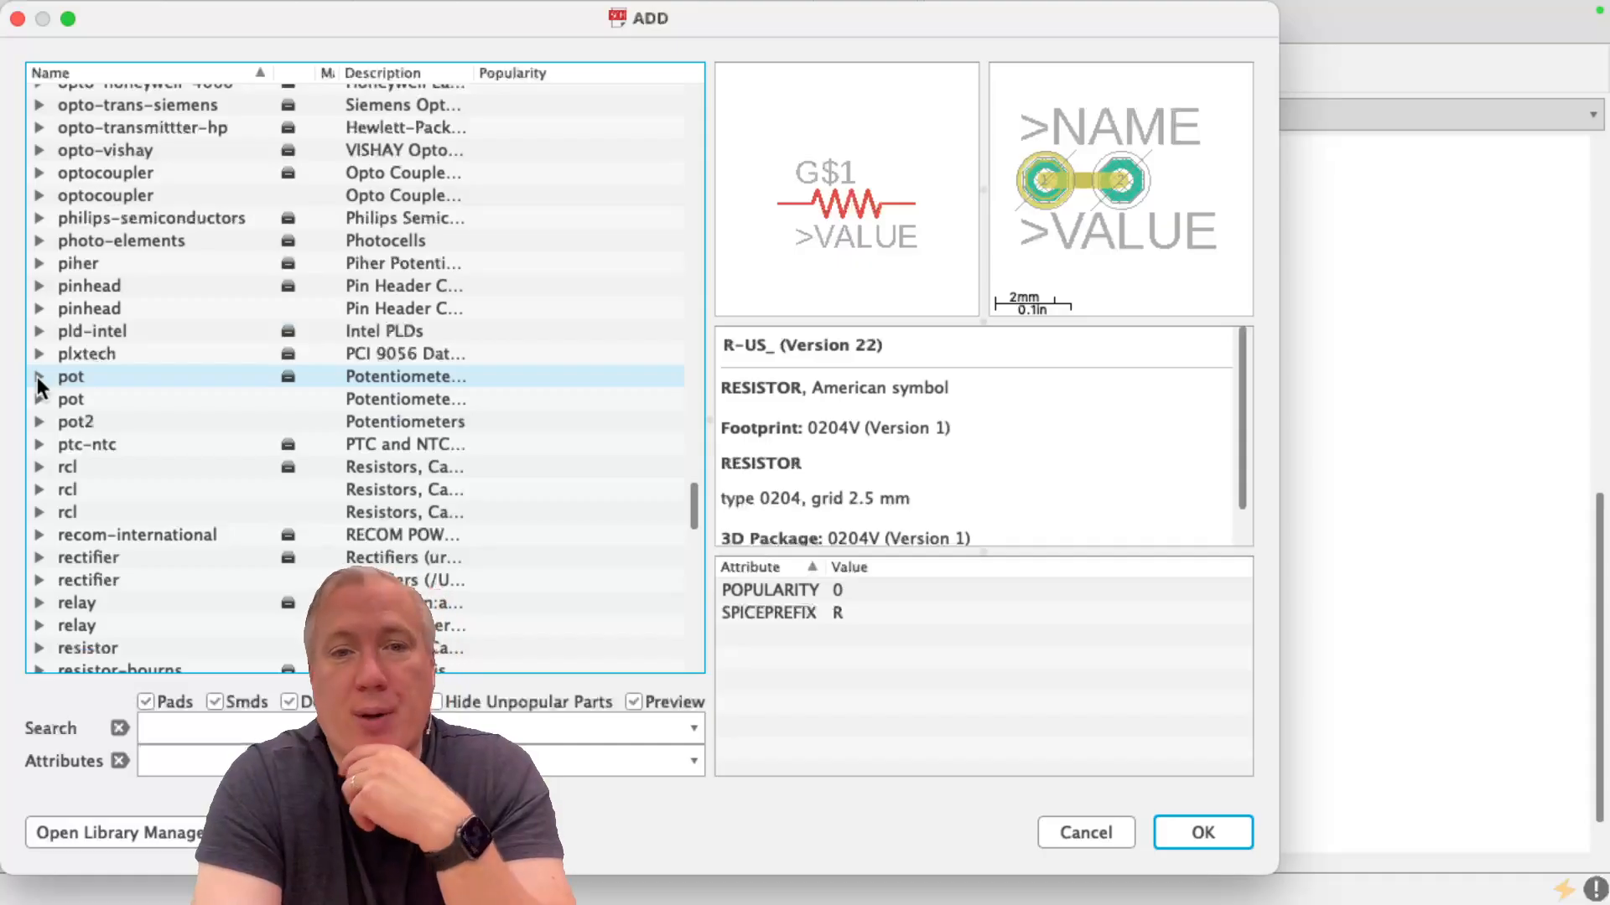
{"action": "left_click", "coordinate": [38, 379]}
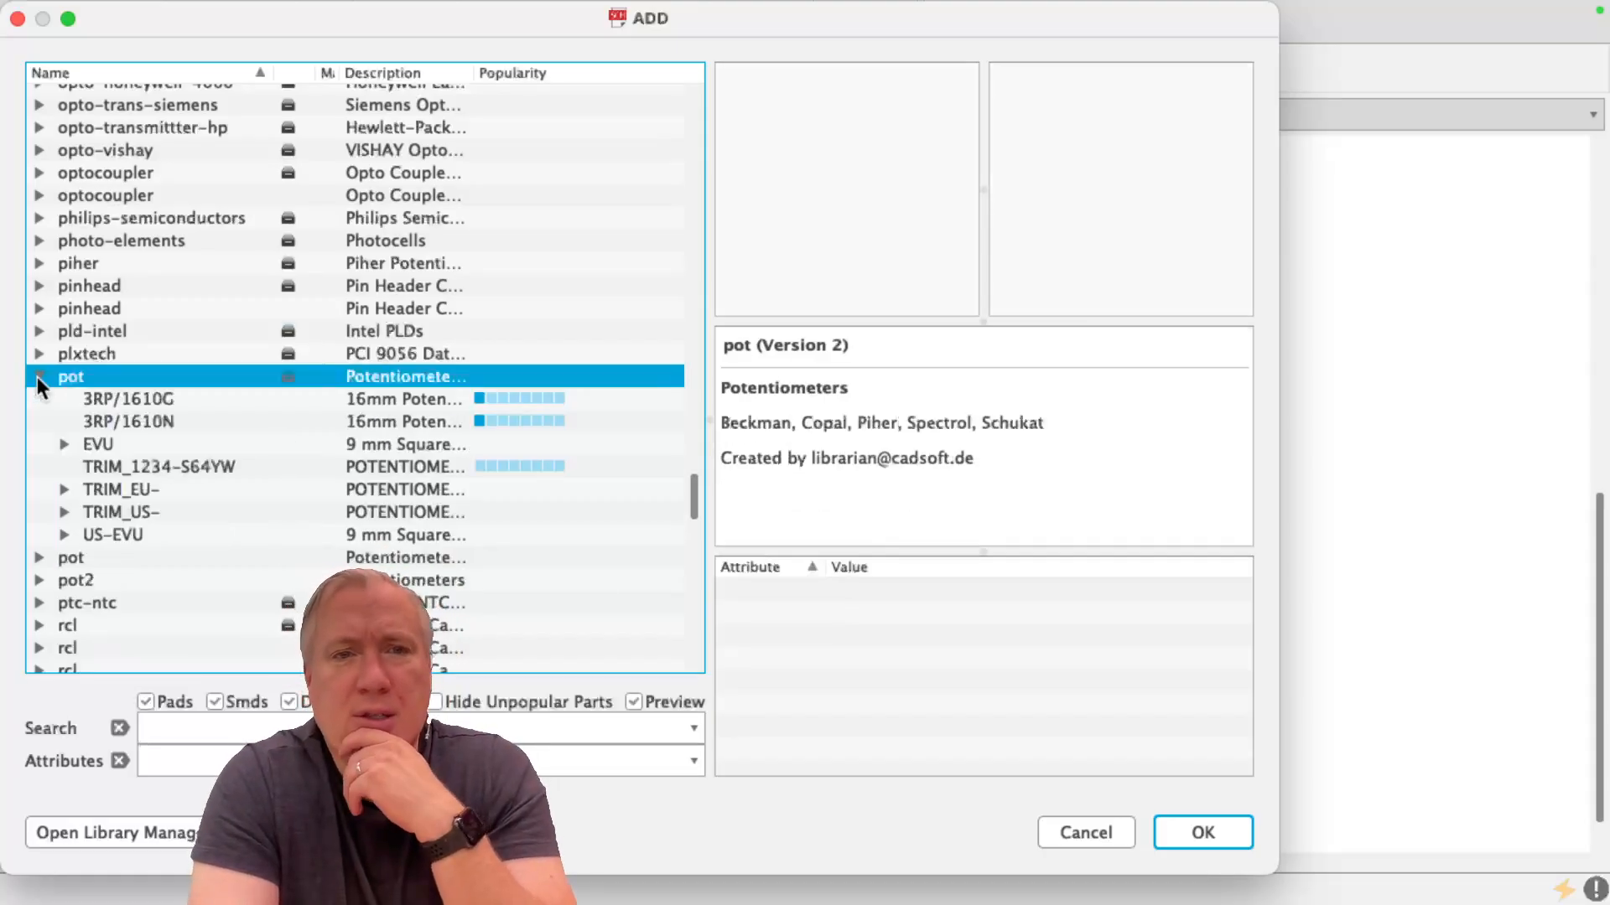
{"action": "left_click", "coordinate": [65, 512]}
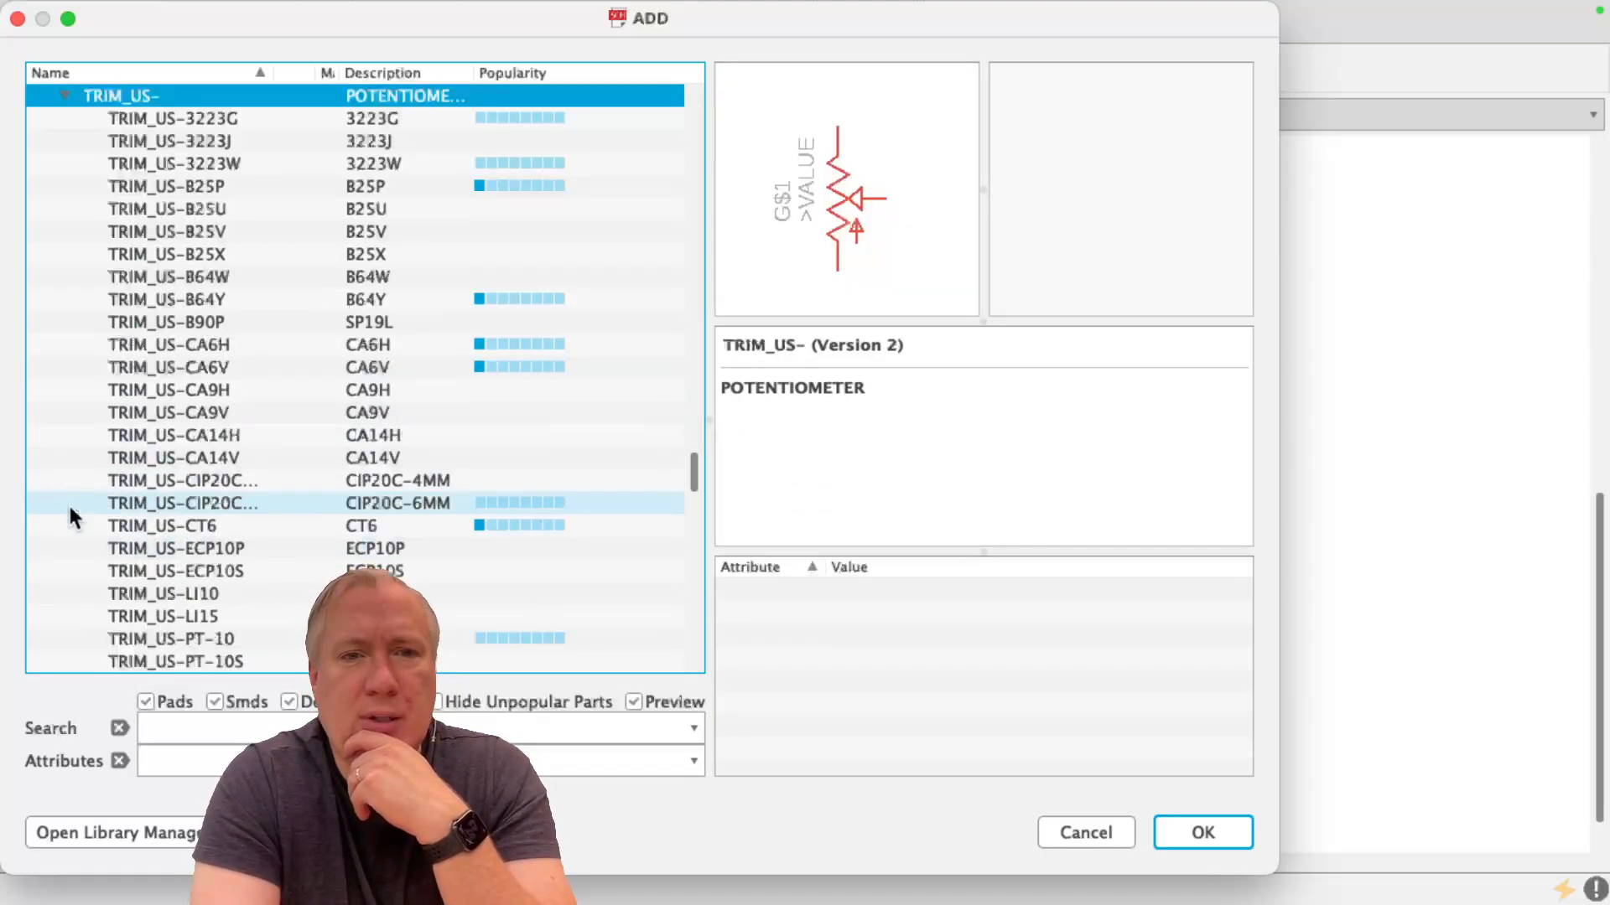
Choose the potentiometer TRIM_US-B25P and place it to the left of R1, with its wiper in line with the resistor
{"action": "left_click", "coordinate": [337, 188]}
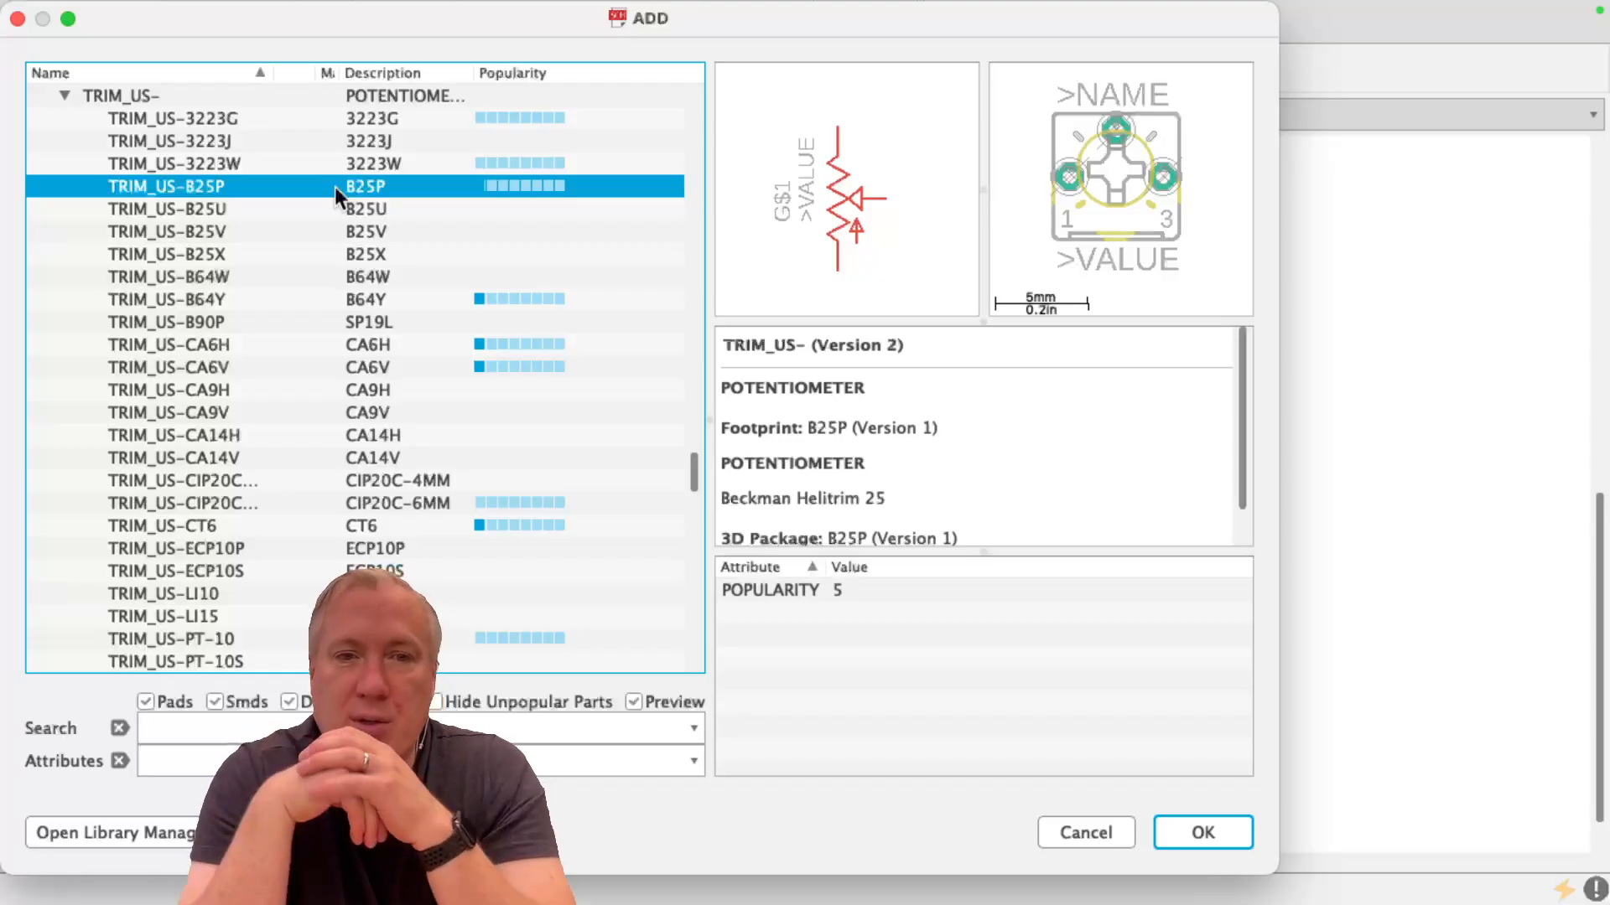
{"action": "double_click", "coordinate": [285, 188]}
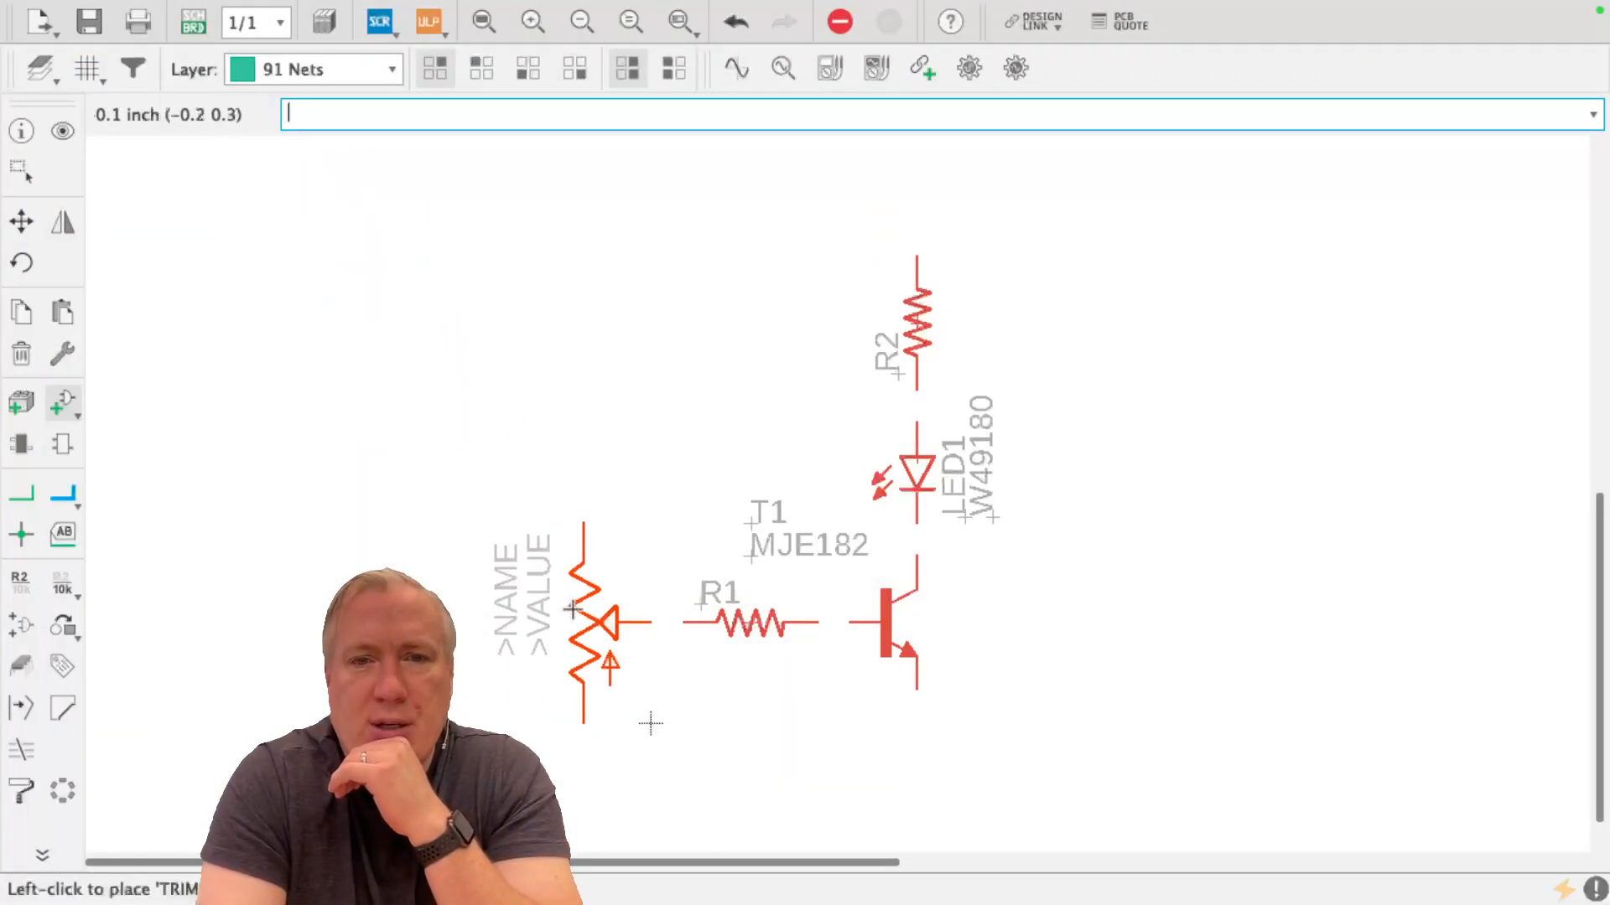
{"action": "left_click", "coordinate": [571, 611]}
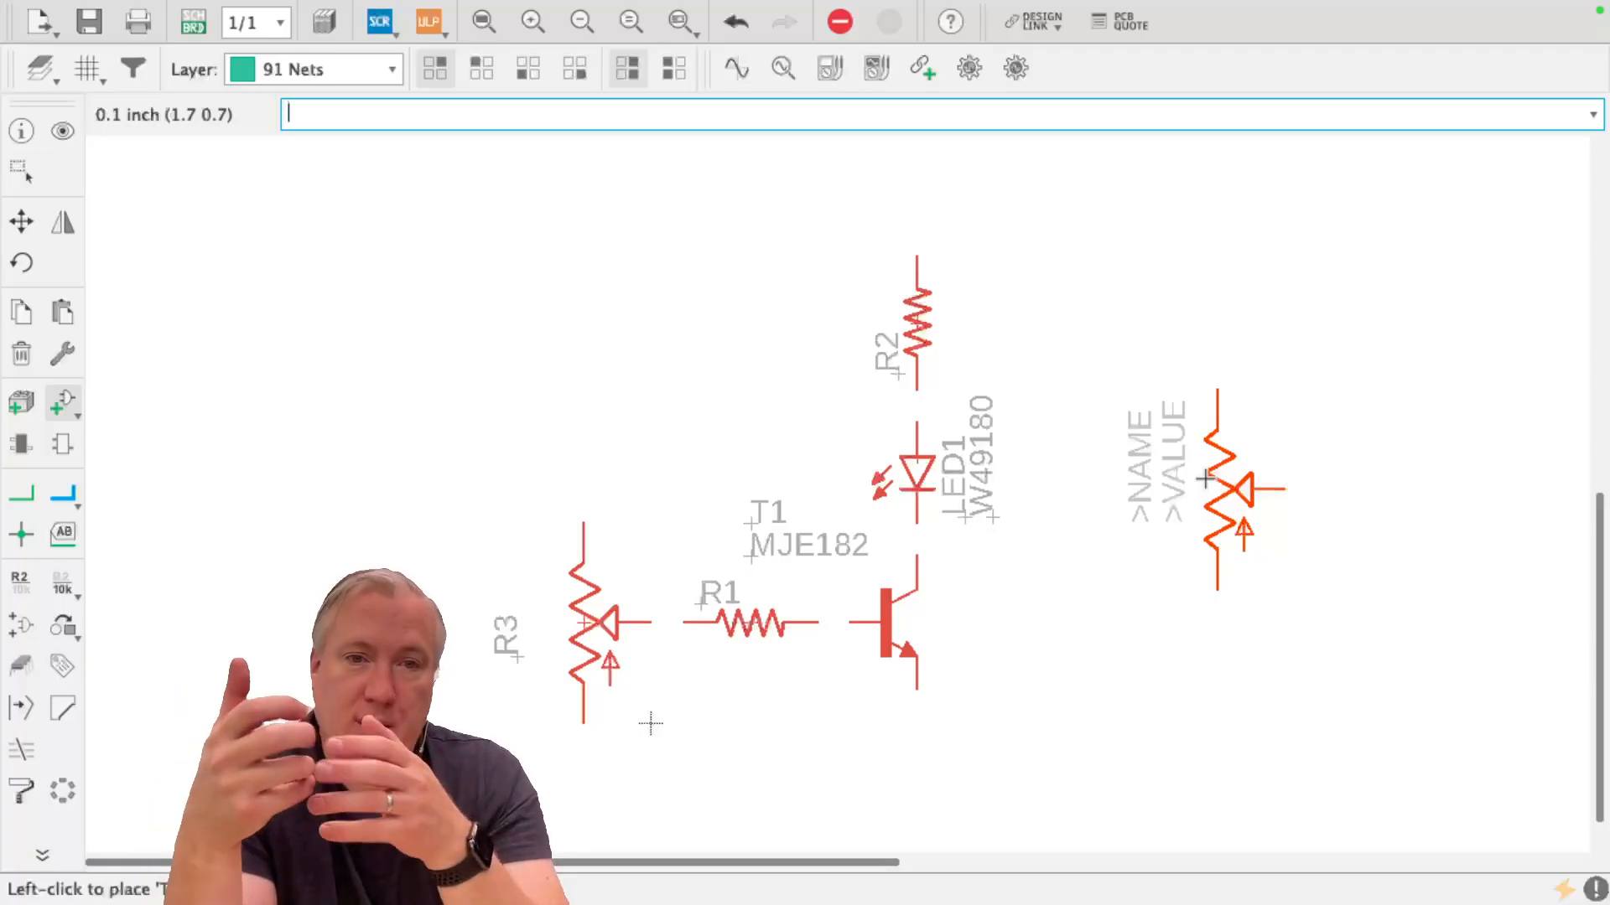
Start adding another part and search the libraries for AGND
{"action": "left_click", "coordinate": [63, 401]}
{"action": "left_click", "coordinate": [171, 729]}
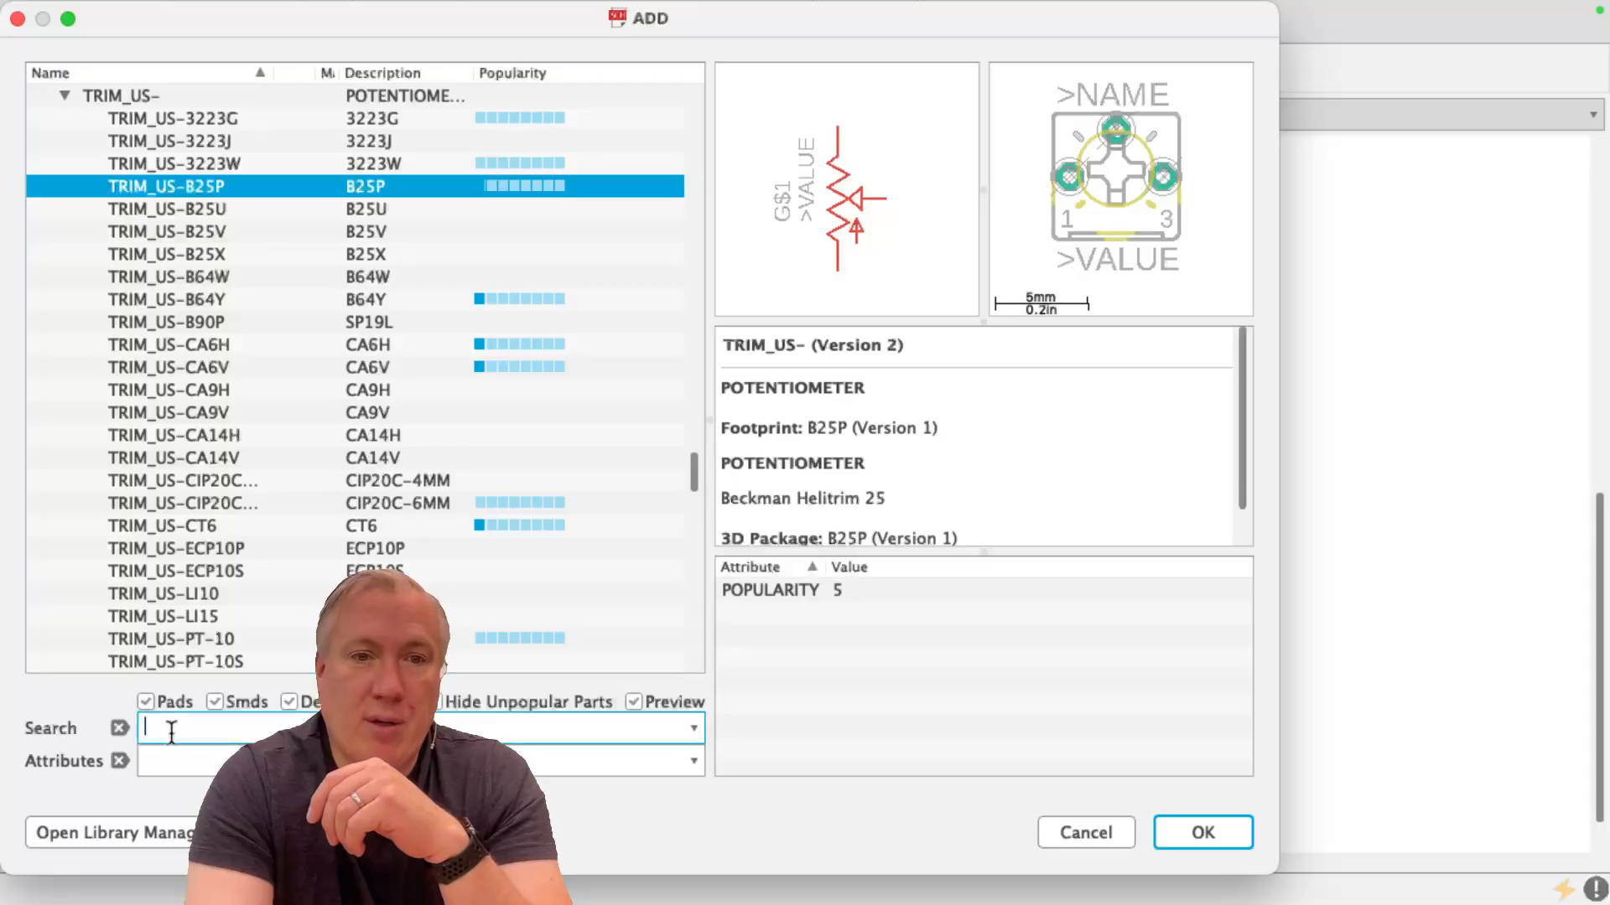
{"action": "type", "text": "AC"}
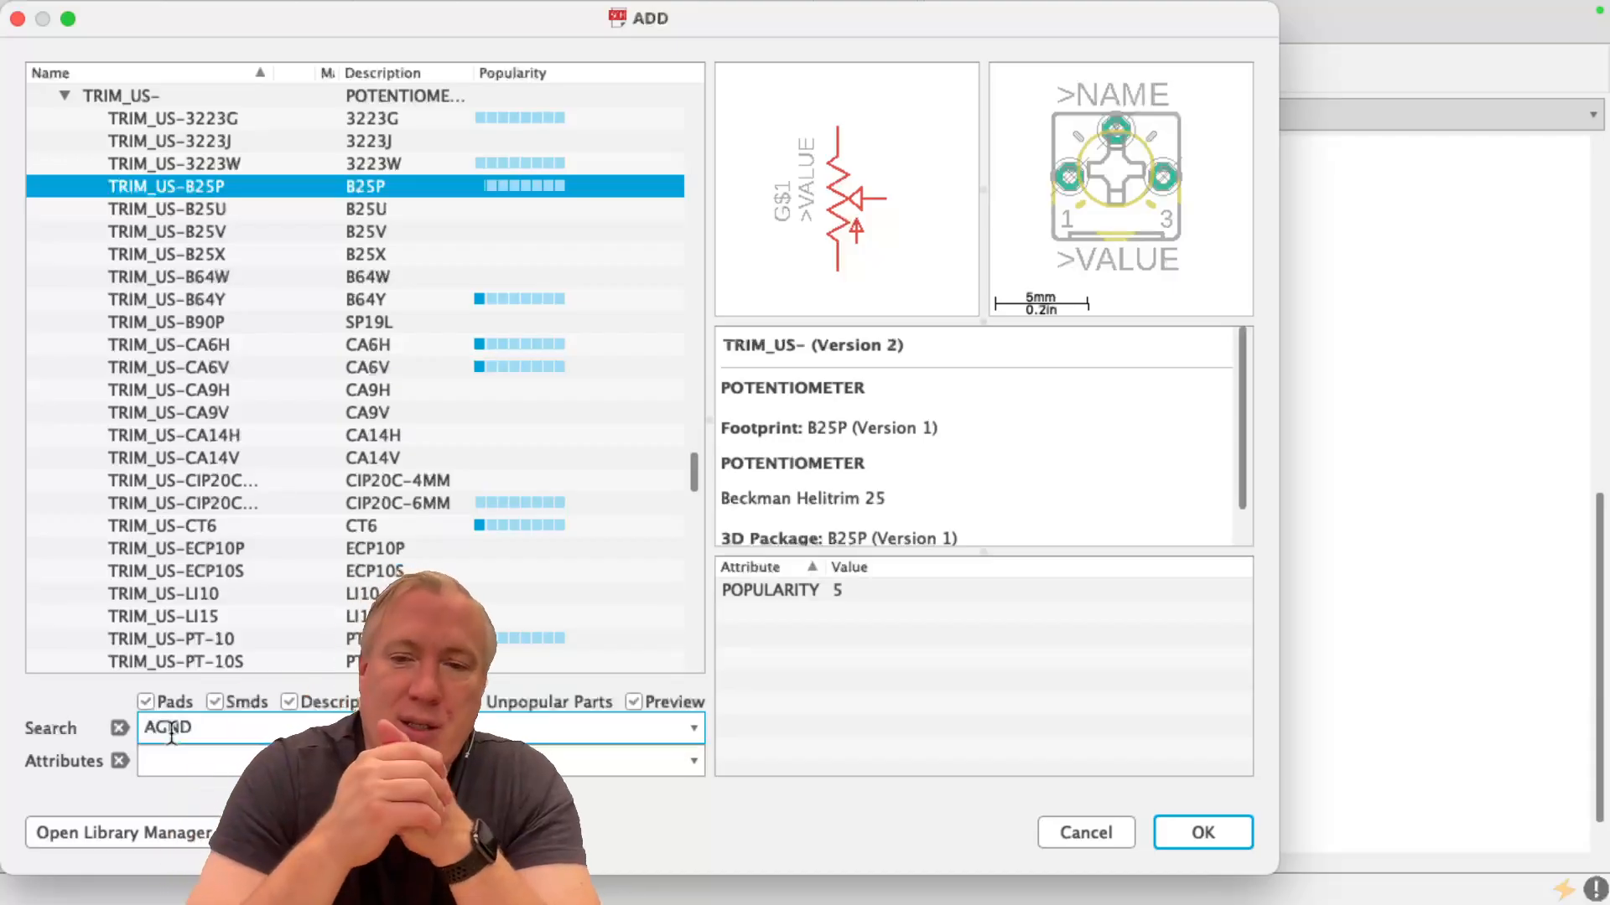
{"action": "key", "text": "Return"}
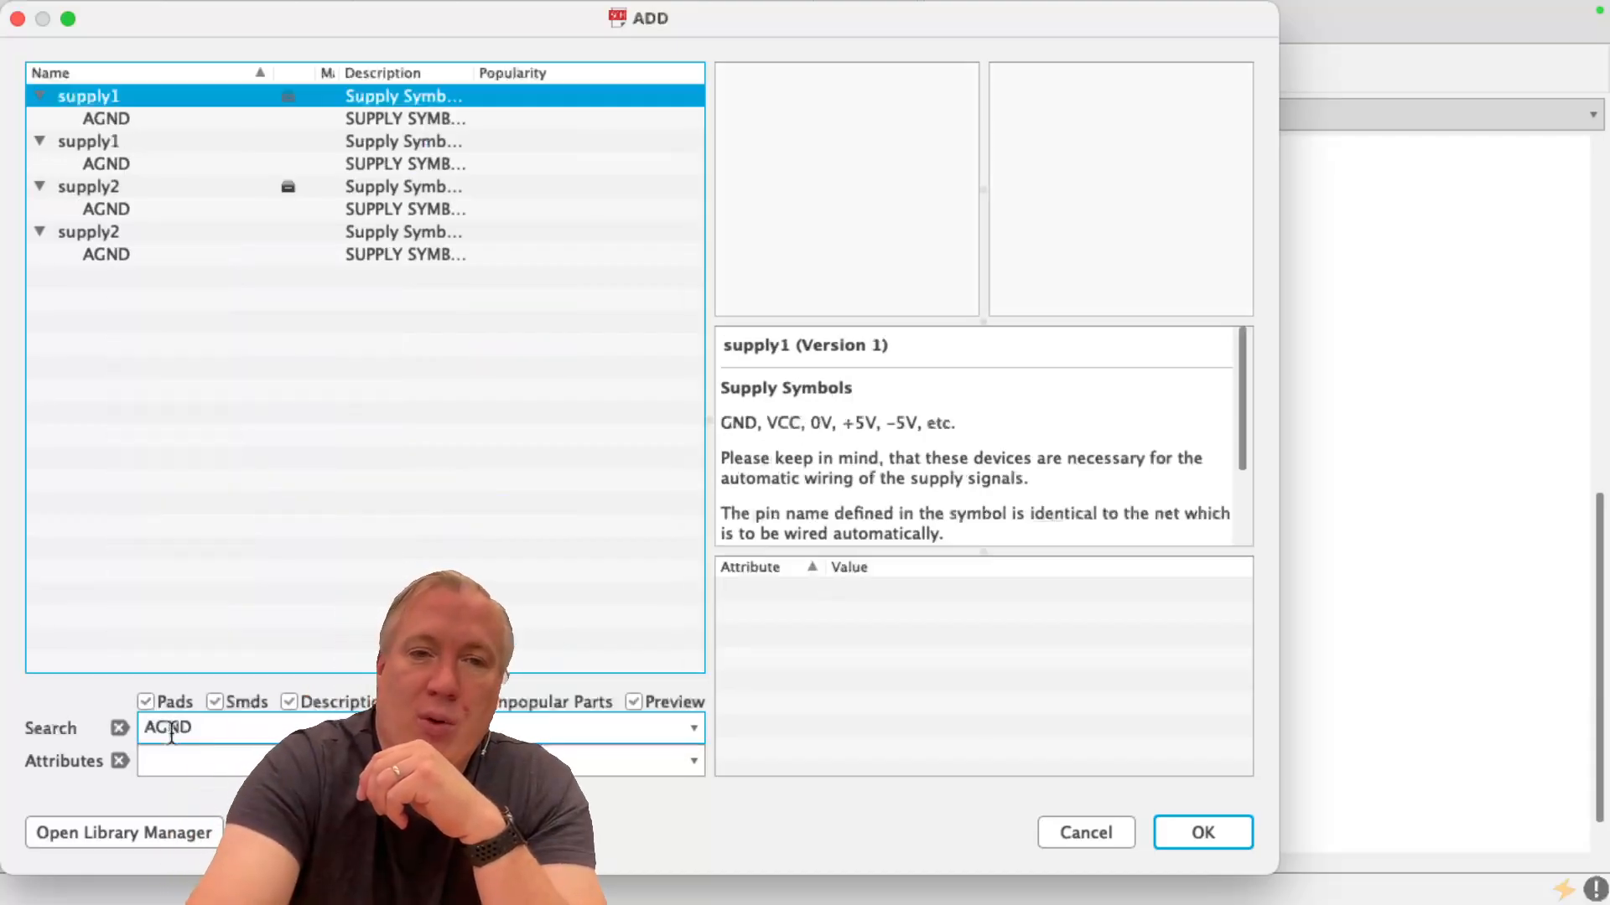
Choose AGND from the first supply1 library and place one symbol below the potentiometer and one below the transistor's emitter
{"action": "left_click", "coordinate": [141, 118]}
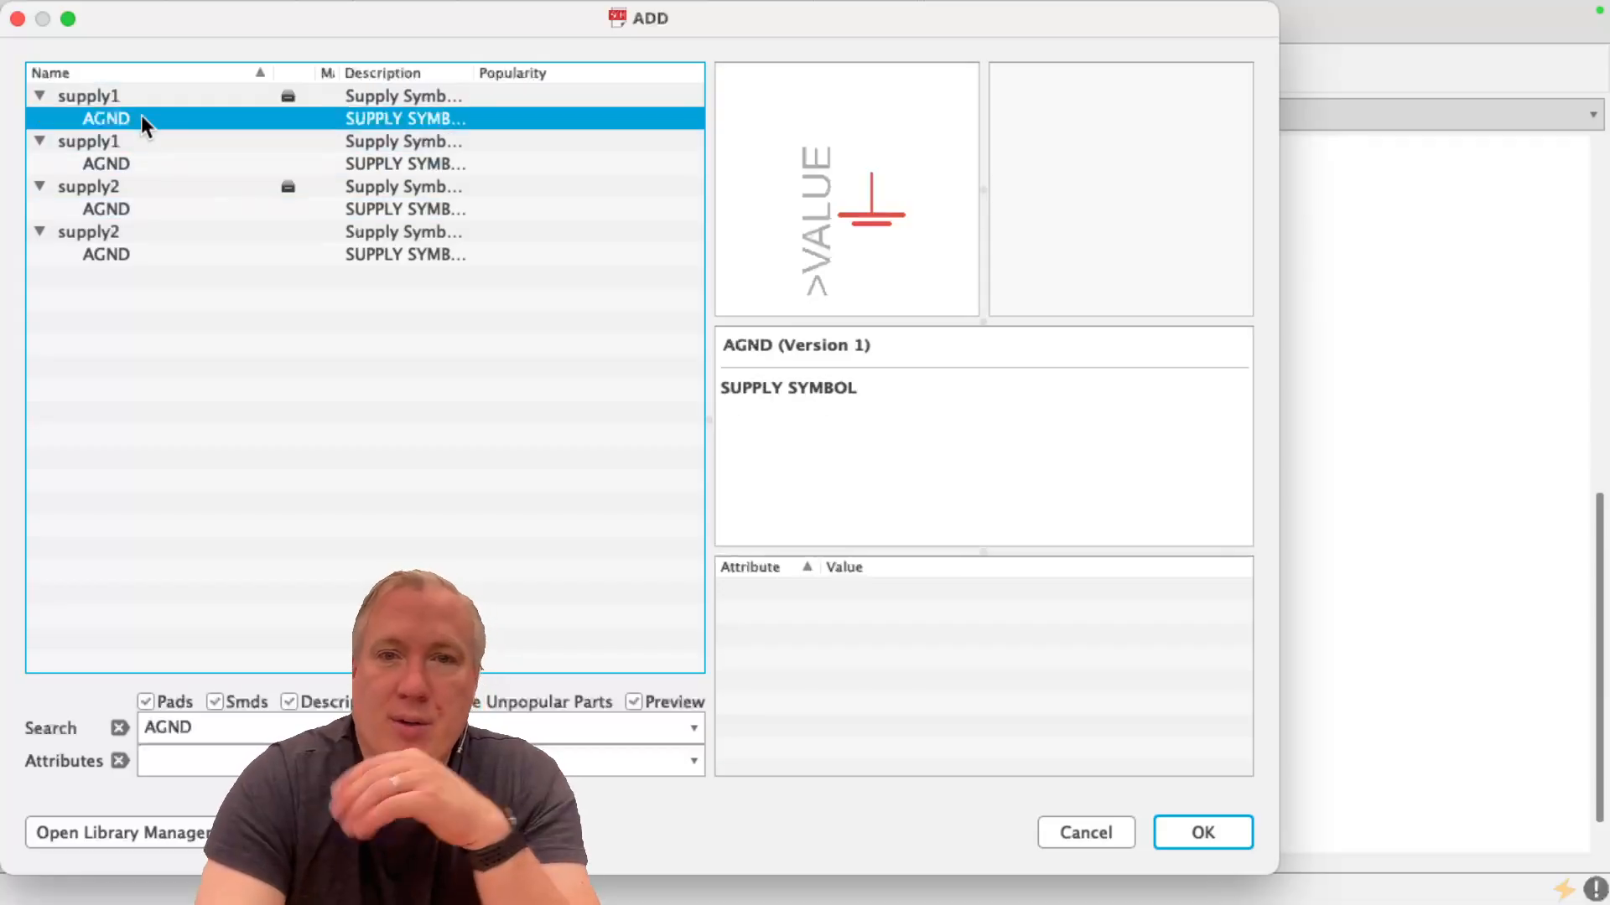
{"action": "double_click", "coordinate": [141, 116]}
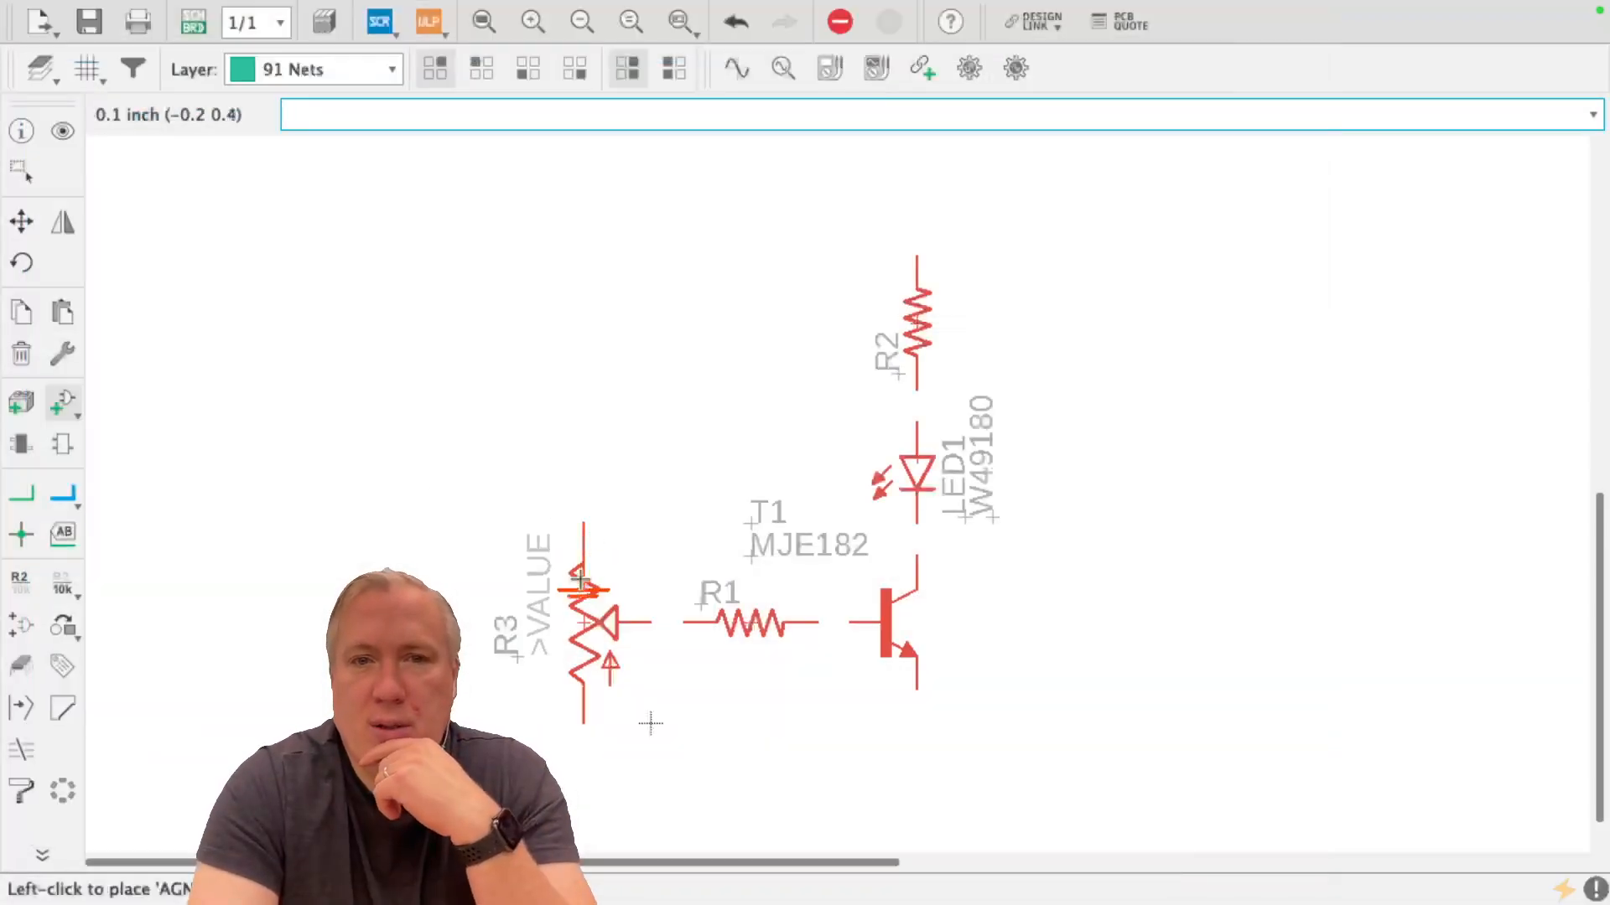
{"action": "left_click", "coordinate": [582, 788]}
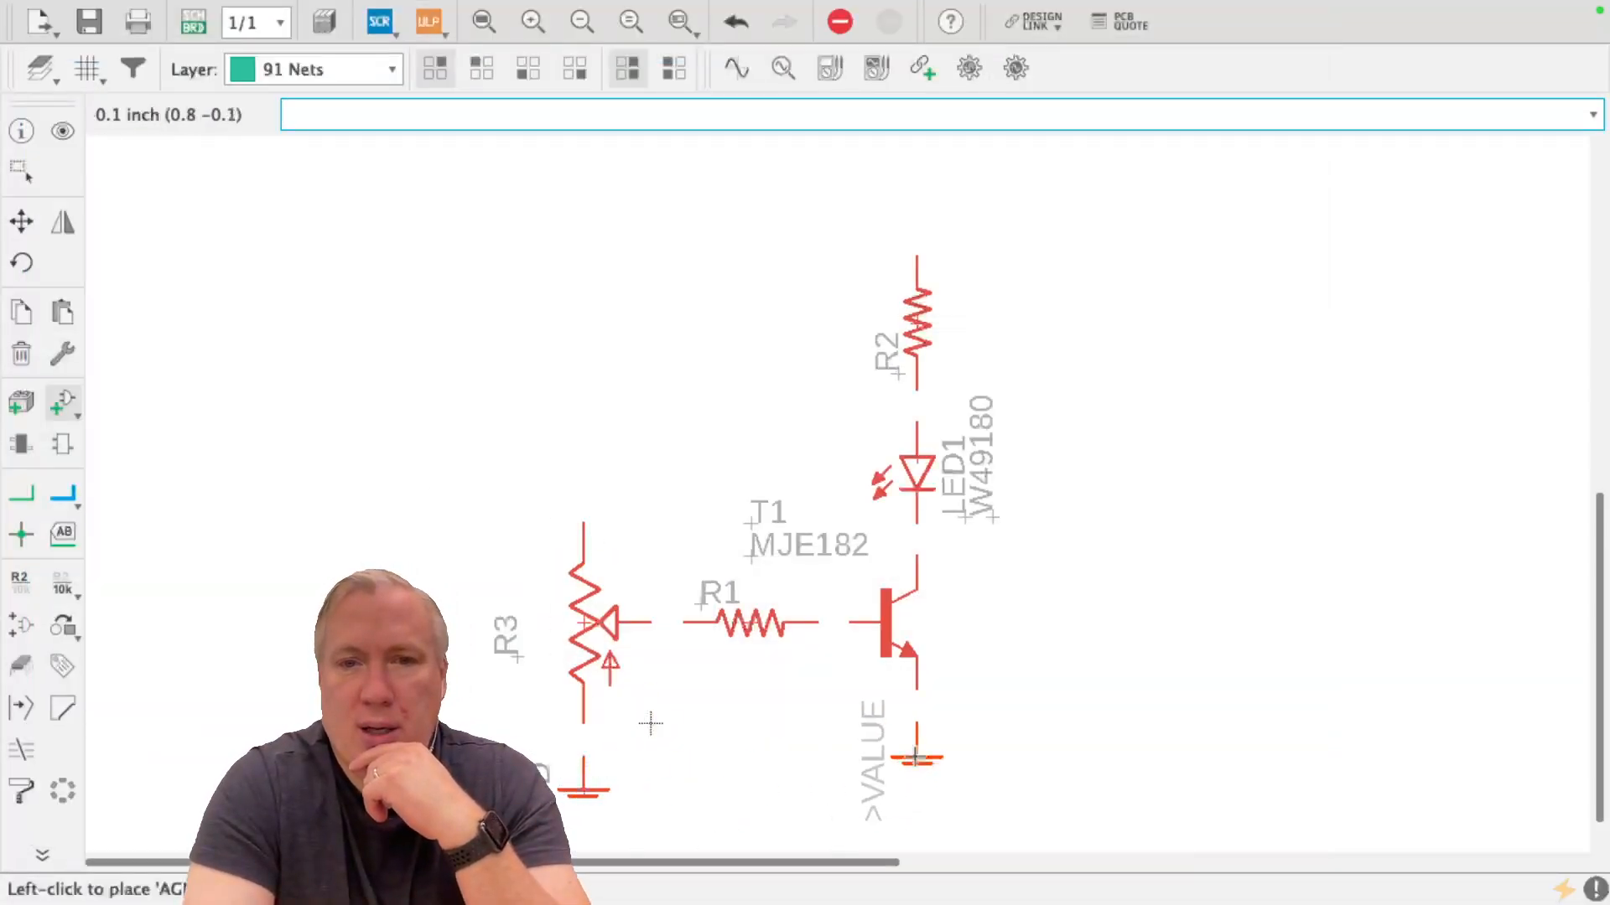
{"action": "left_click", "coordinate": [908, 749]}
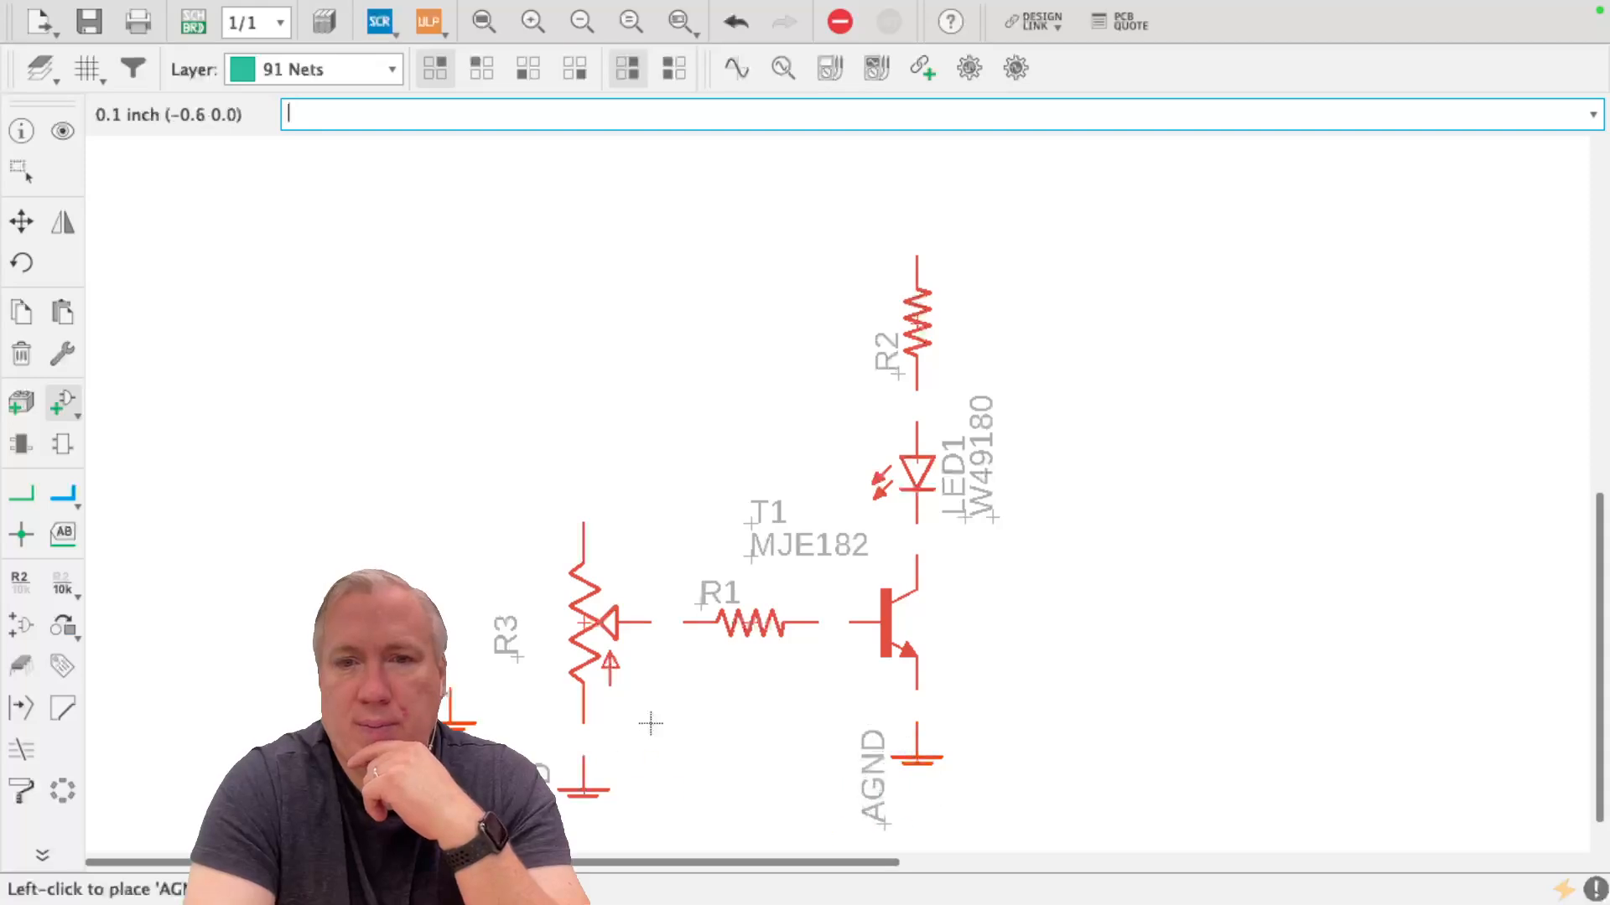
Start adding another part and search the libraries for +9V
{"action": "left_click", "coordinate": [60, 405]}
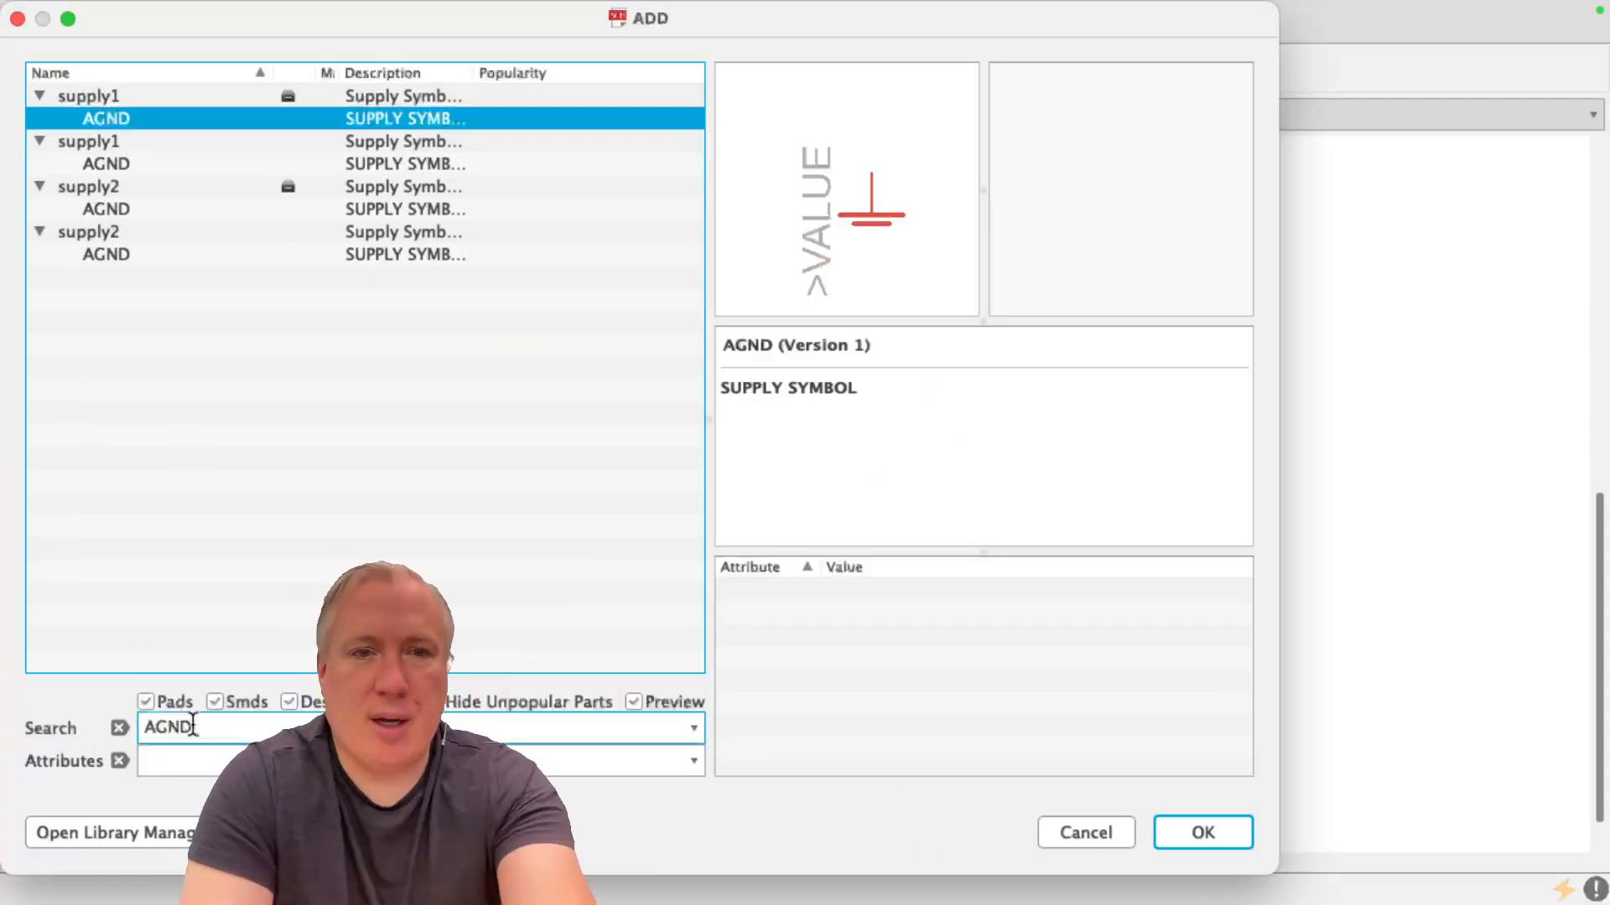
{"action": "double_click", "coordinate": [203, 727]}
{"action": "type", "text": "+9V"}
{"action": "key", "text": "Return"}
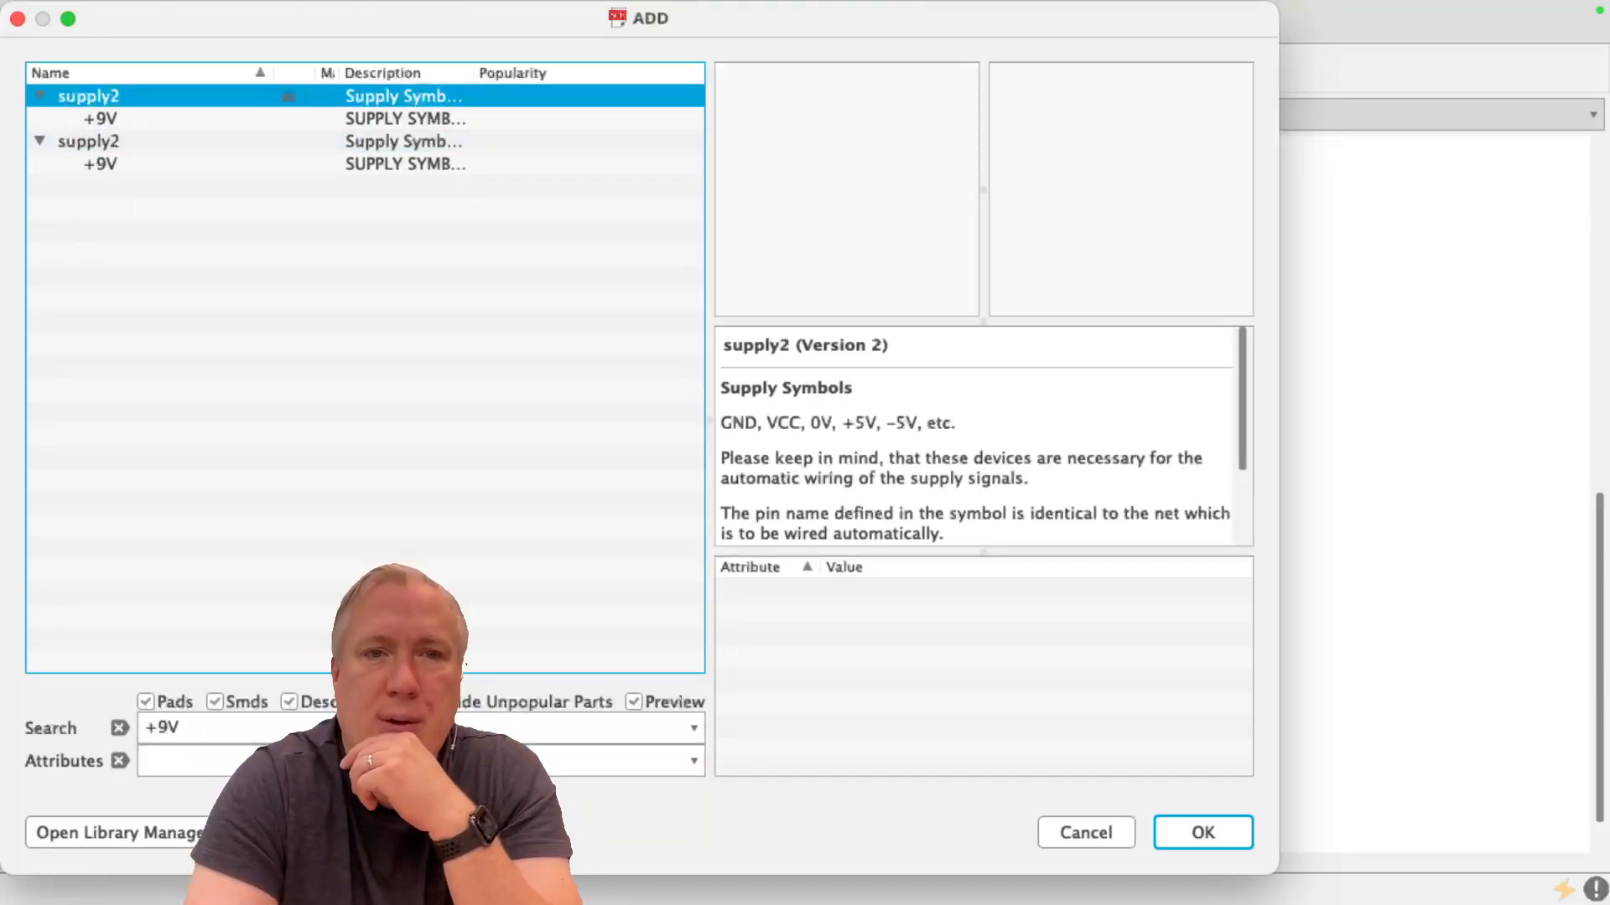
Choose +9V from the first supply2 library and place the symbol directly above the potentiometer R3
{"action": "left_click", "coordinate": [147, 117]}
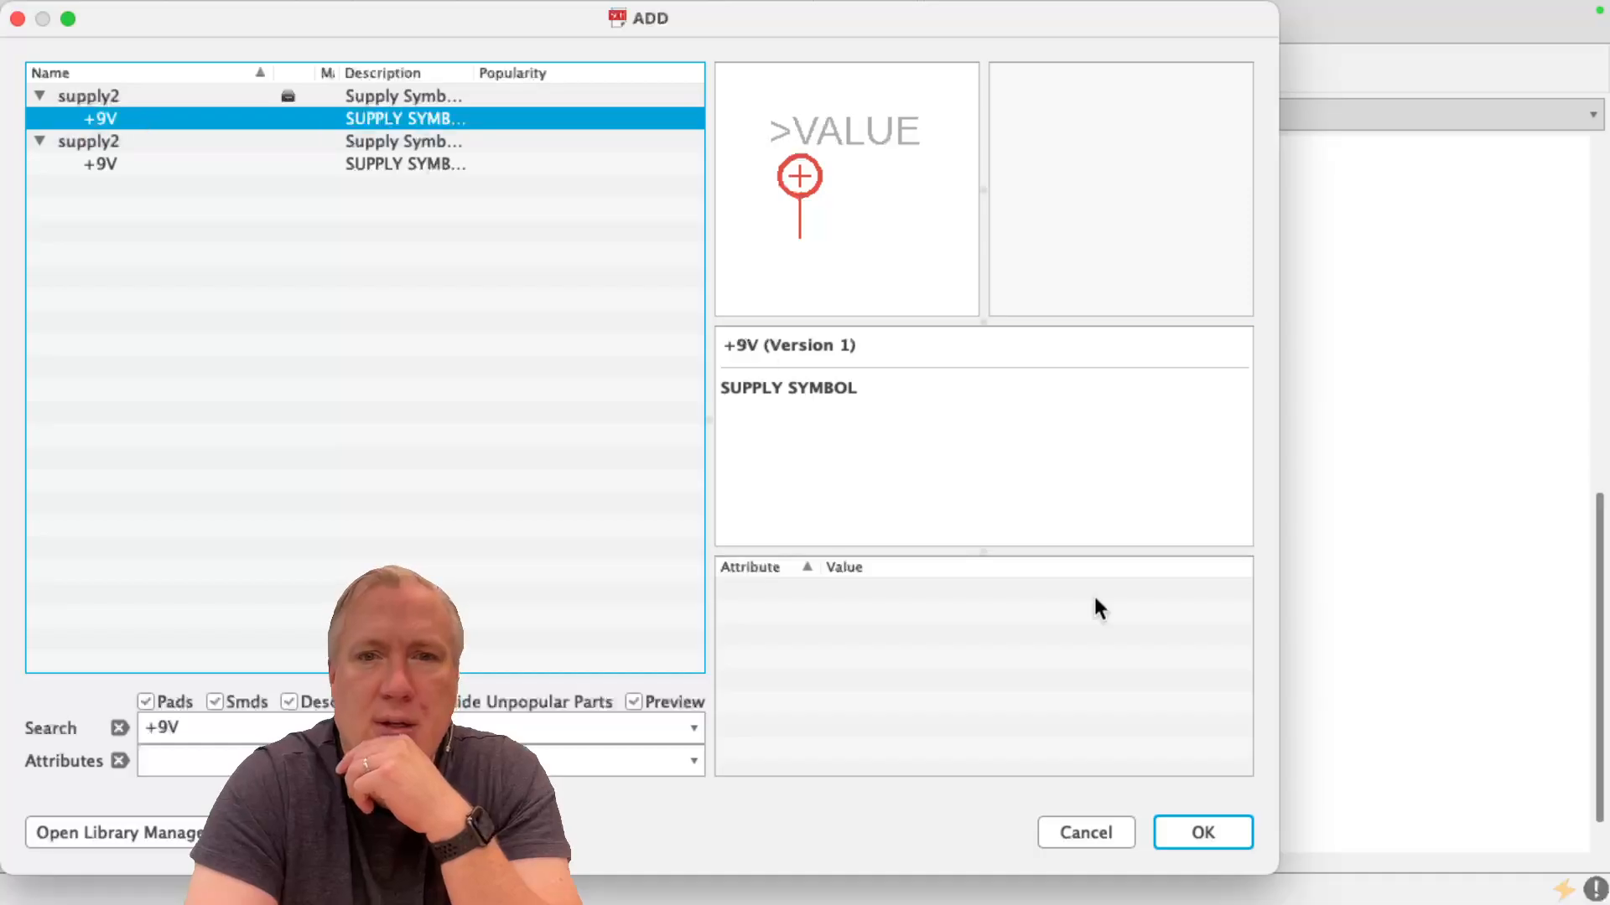
{"action": "left_click", "coordinate": [1203, 833]}
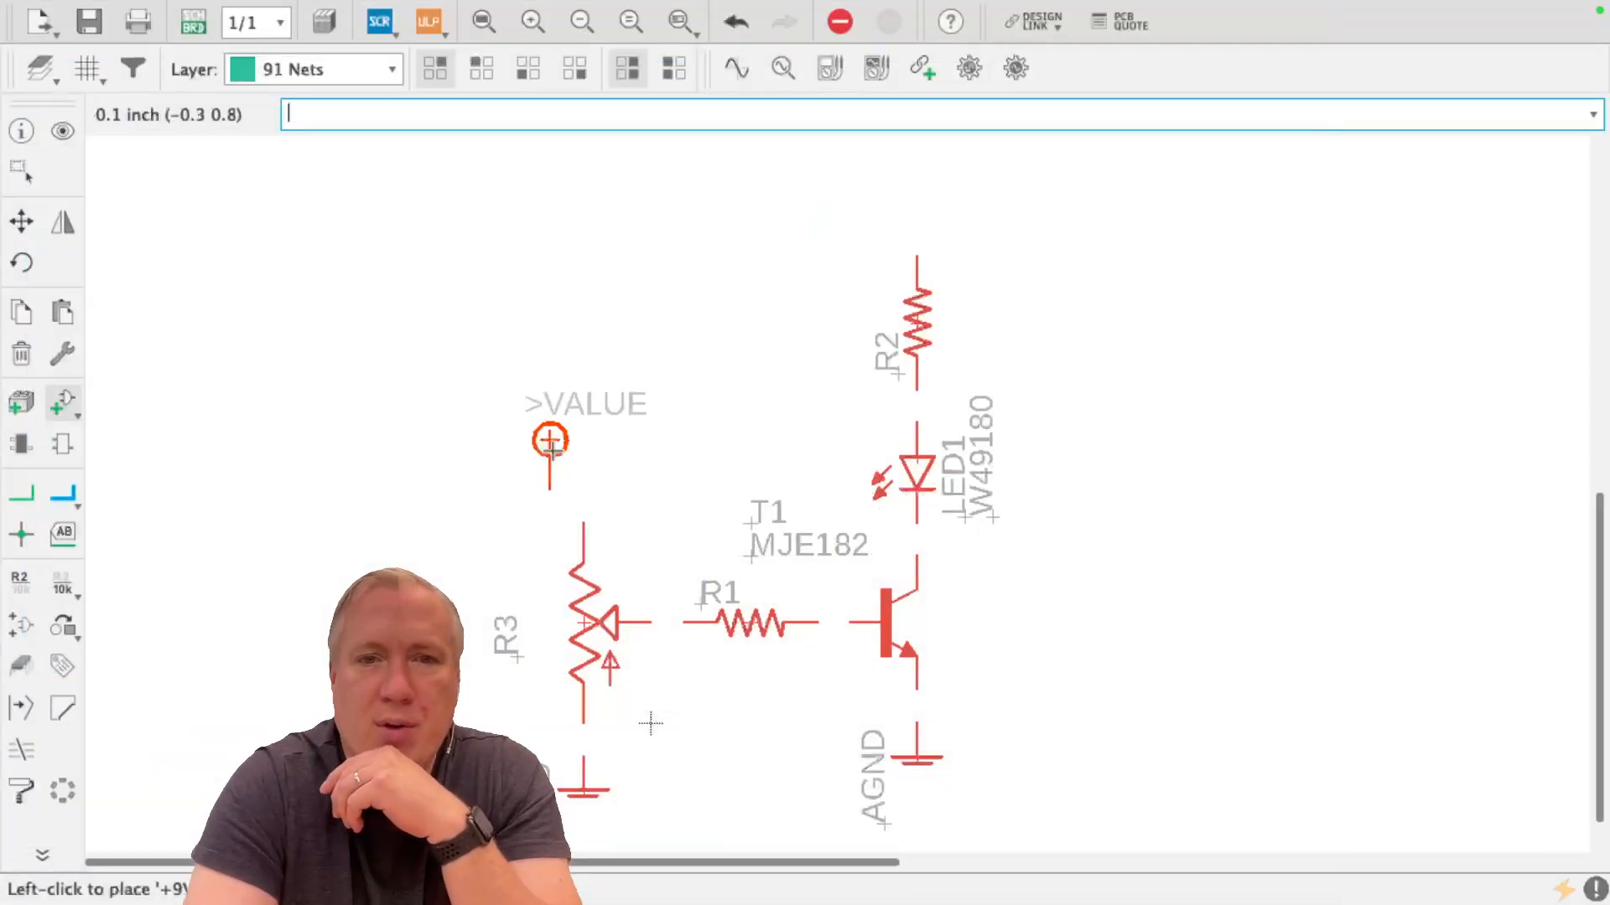
{"action": "left_click", "coordinate": [581, 459]}
Copy the +9V symbol and place the copy directly above resistor R2
{"action": "left_click", "coordinate": [21, 221]}
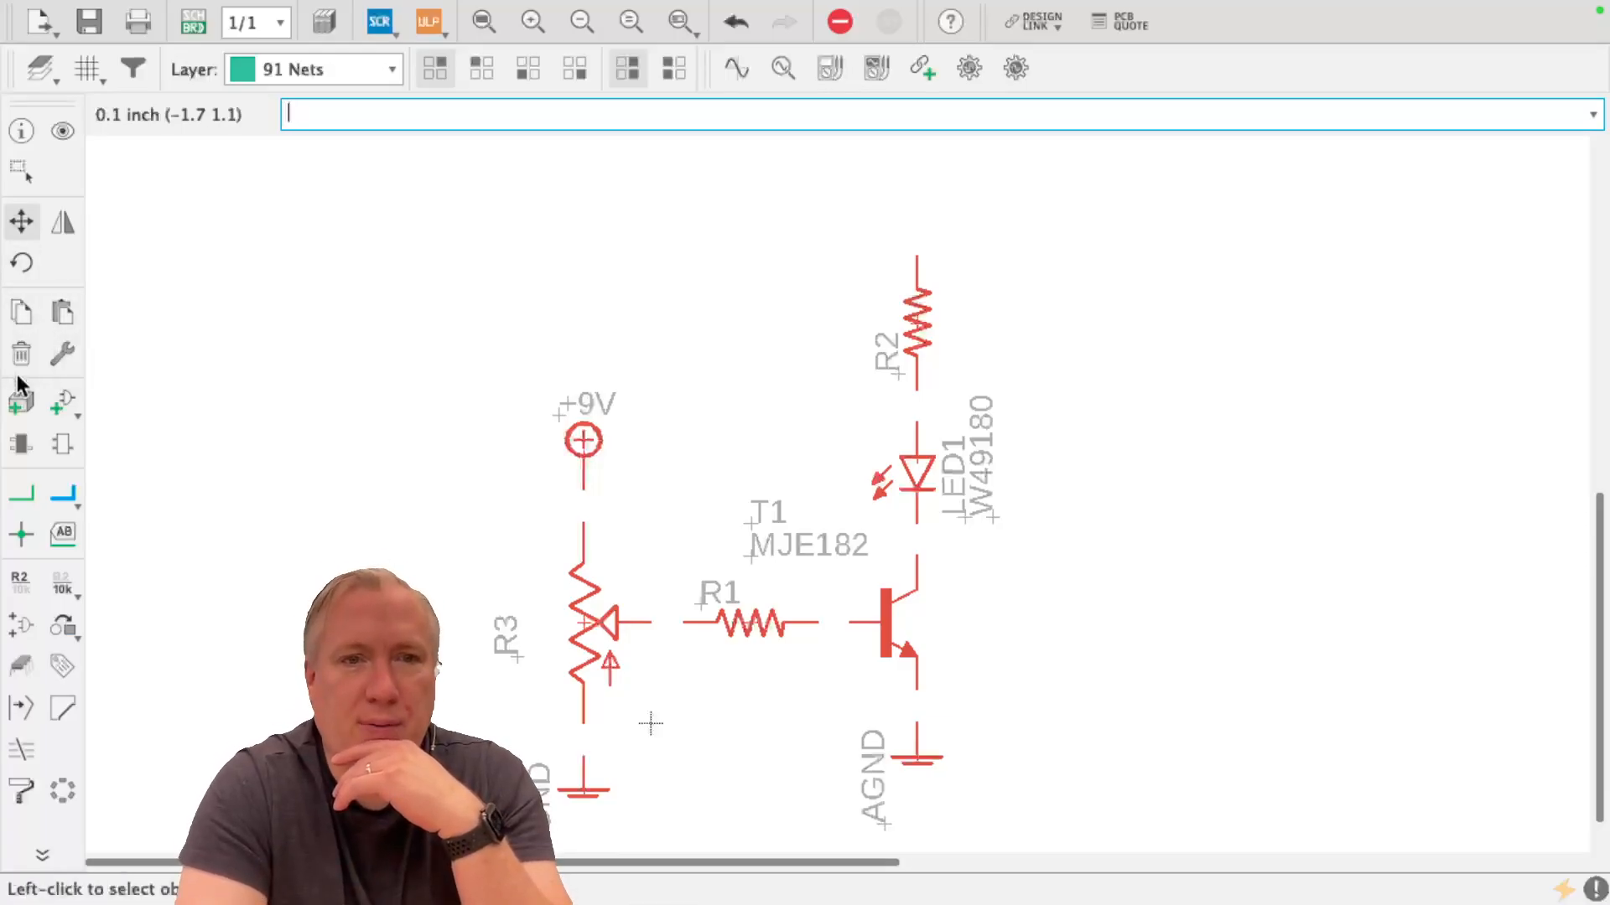
{"action": "left_click", "coordinate": [23, 313]}
{"action": "left_click", "coordinate": [592, 444]}
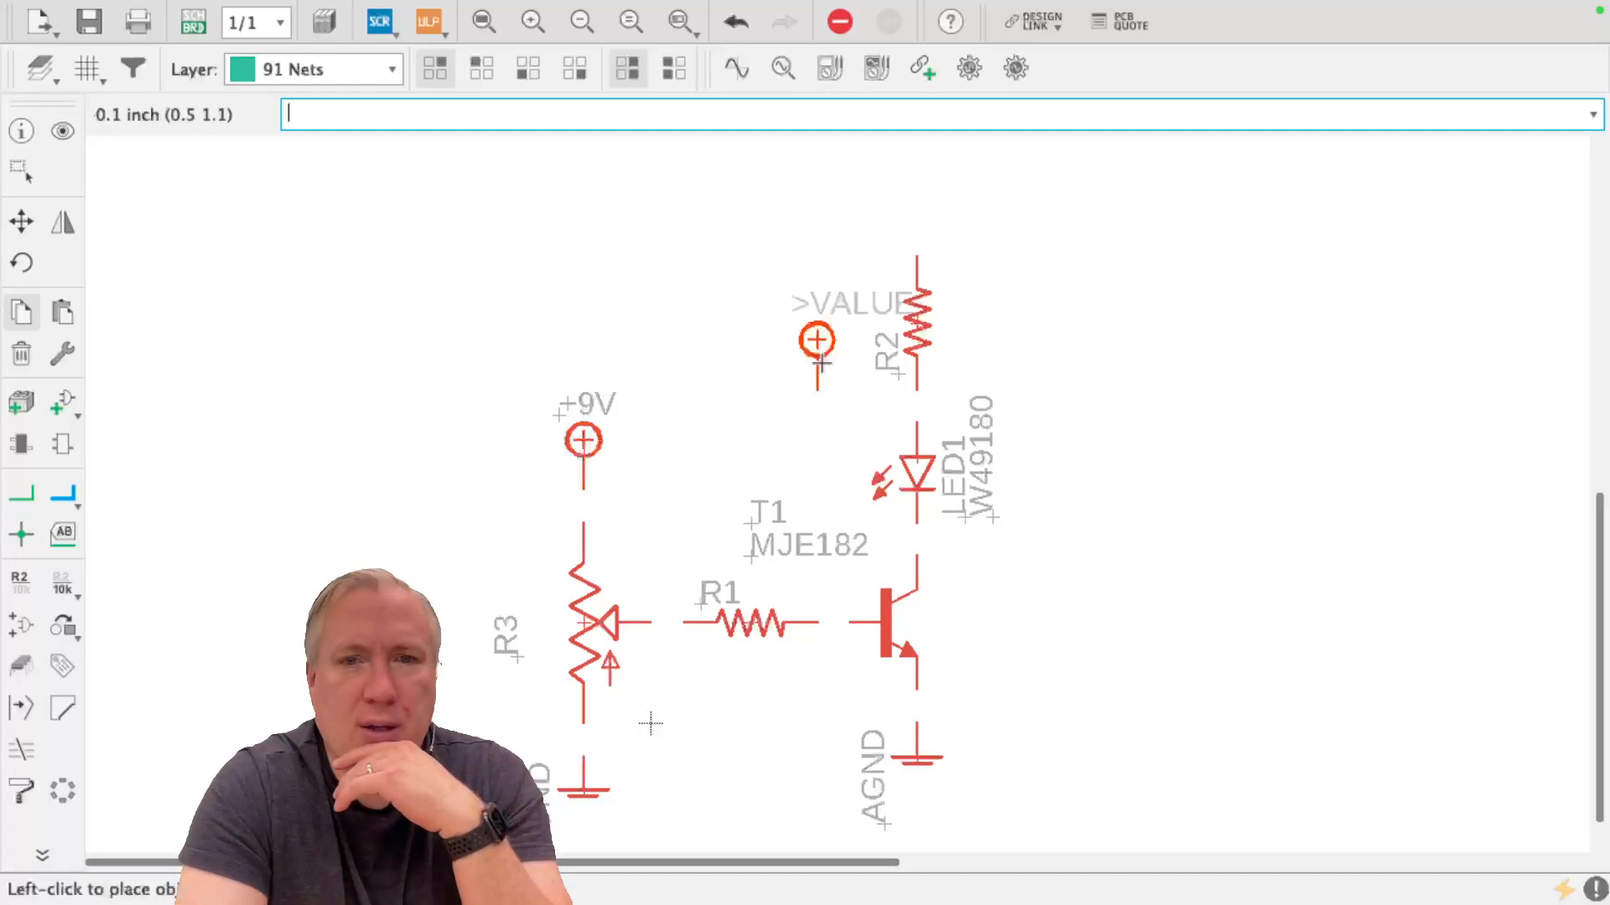
{"action": "left_click", "coordinate": [916, 174]}
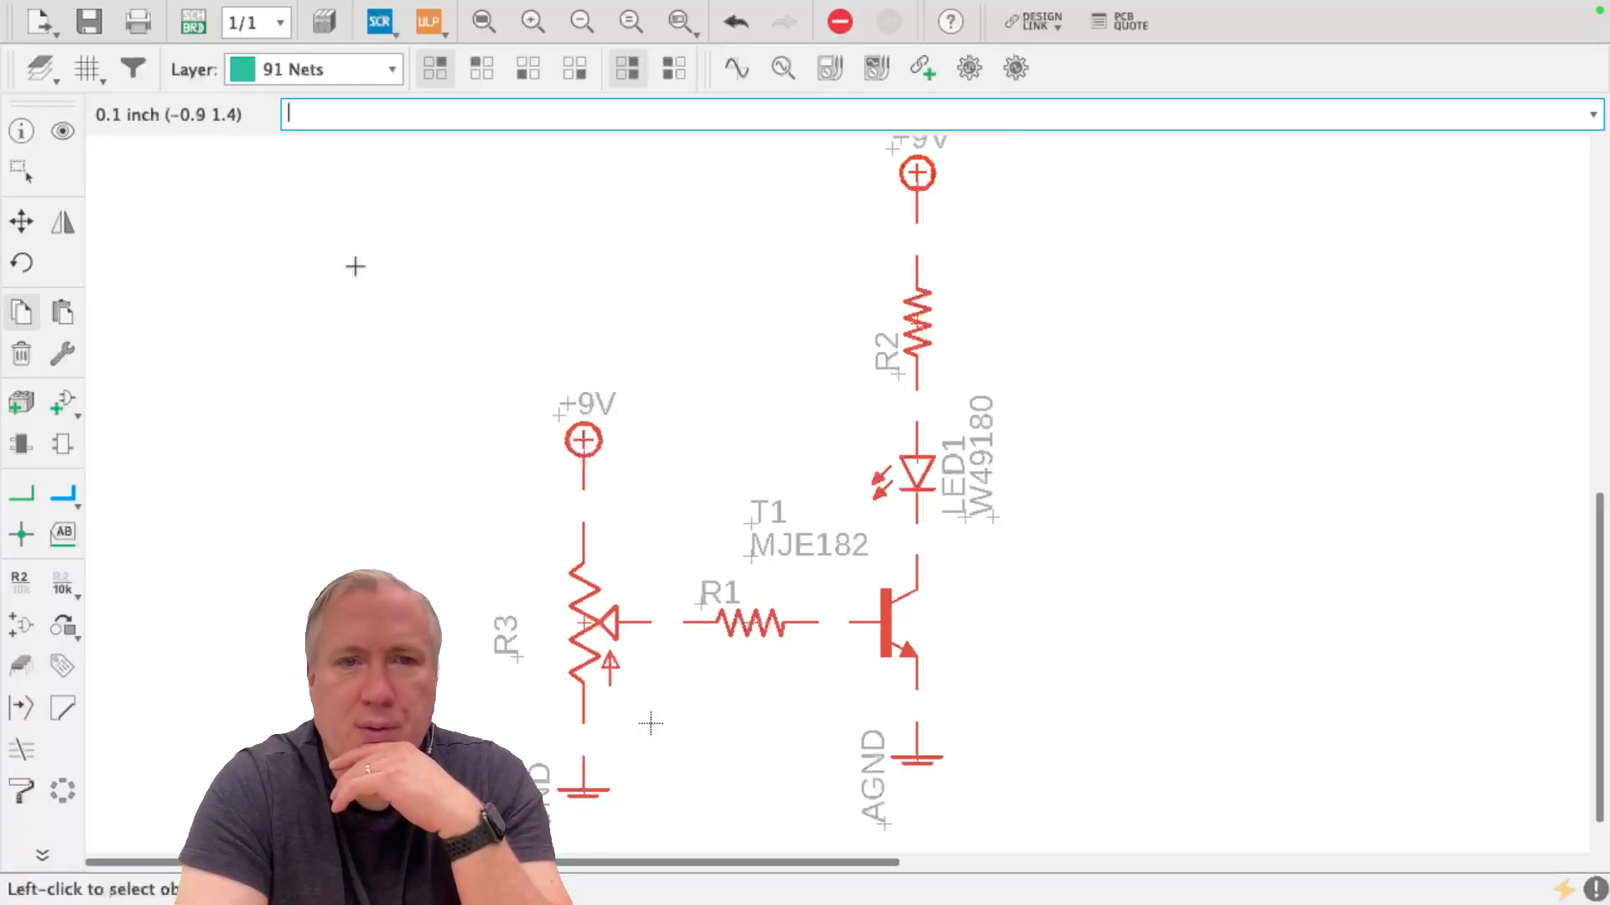
Delete the AGND text labels of both ground symbols, keeping the symbols themselves
{"action": "left_click", "coordinate": [22, 356]}
{"action": "scroll", "coordinate": [777, 280], "scroll_direction": "down", "scroll_amount": 4}
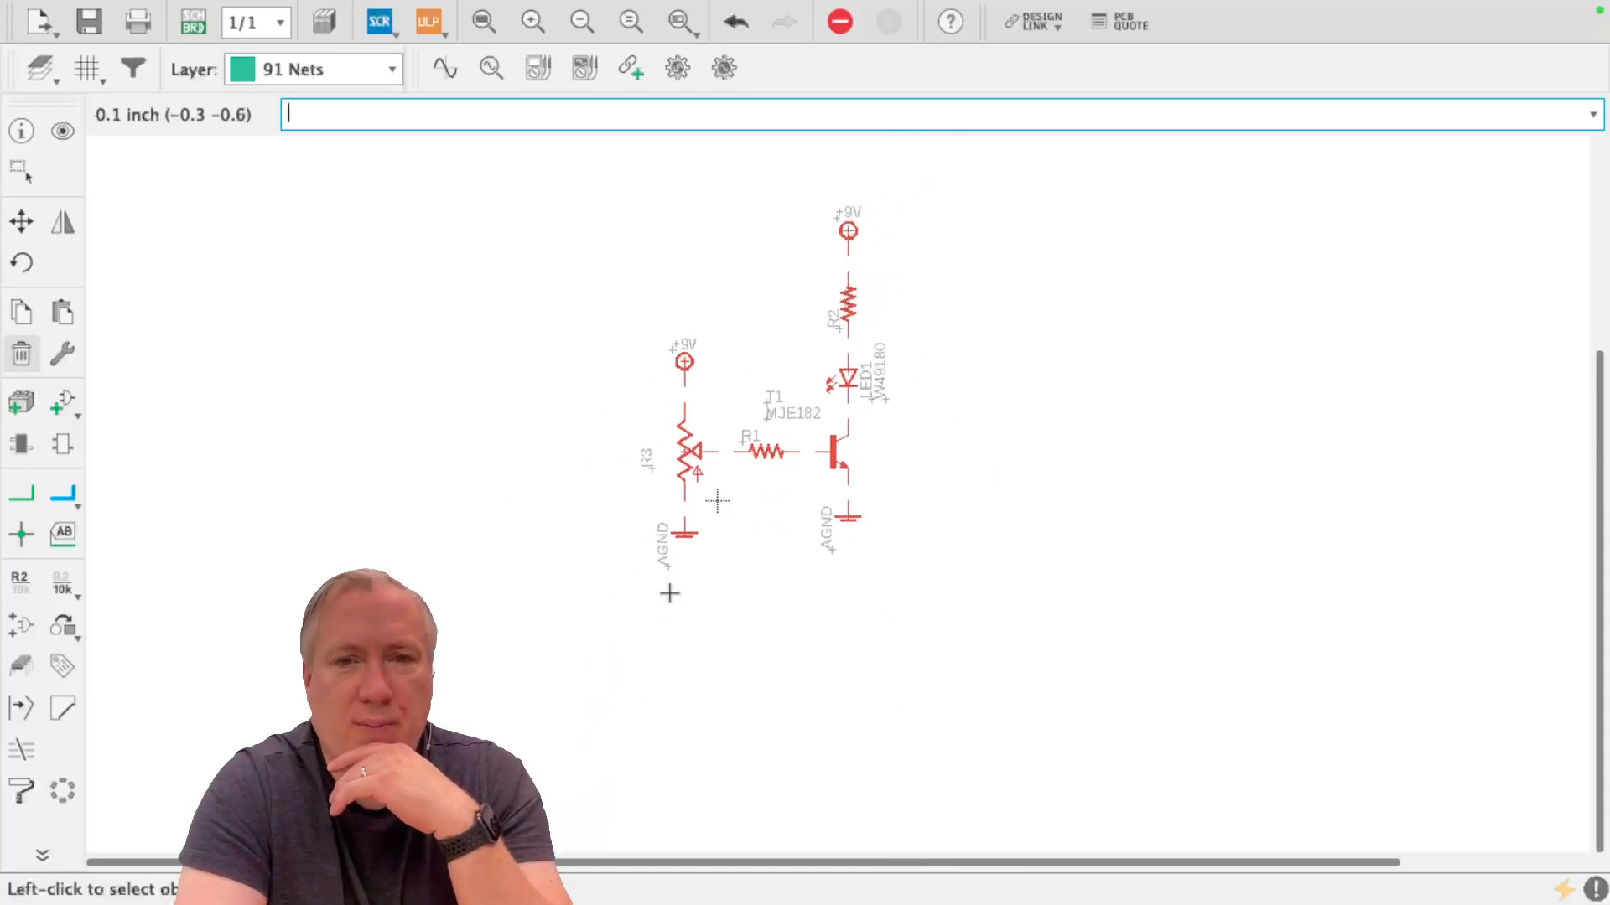
{"action": "scroll", "coordinate": [717, 500], "scroll_direction": "up", "scroll_amount": 5}
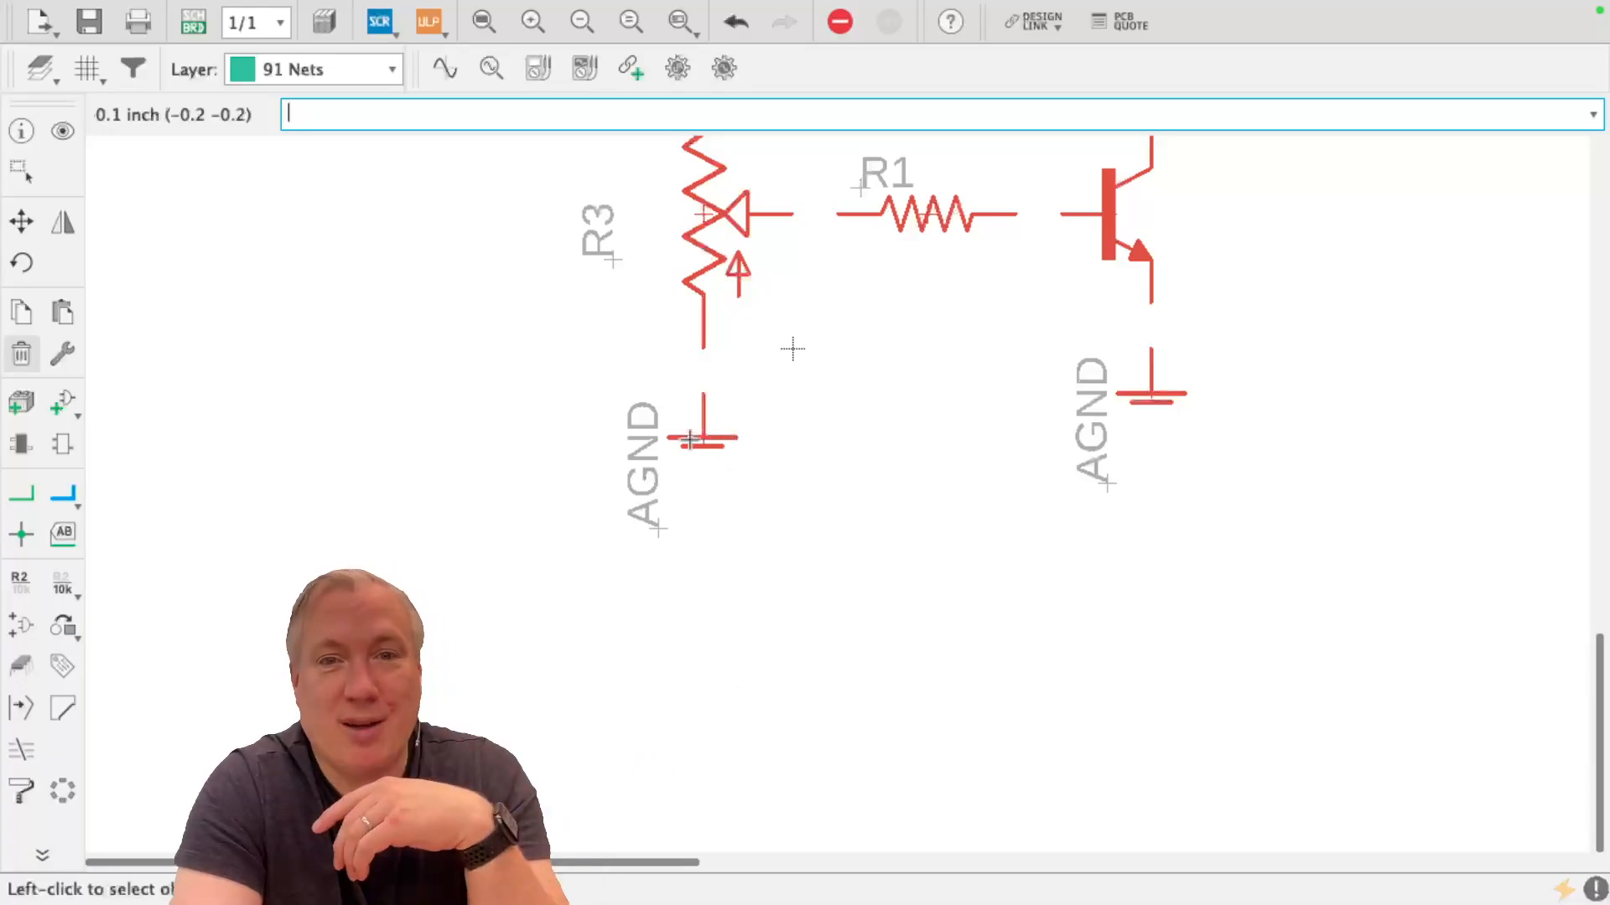
{"action": "left_click", "coordinate": [660, 523]}
{"action": "left_click", "coordinate": [1101, 485]}
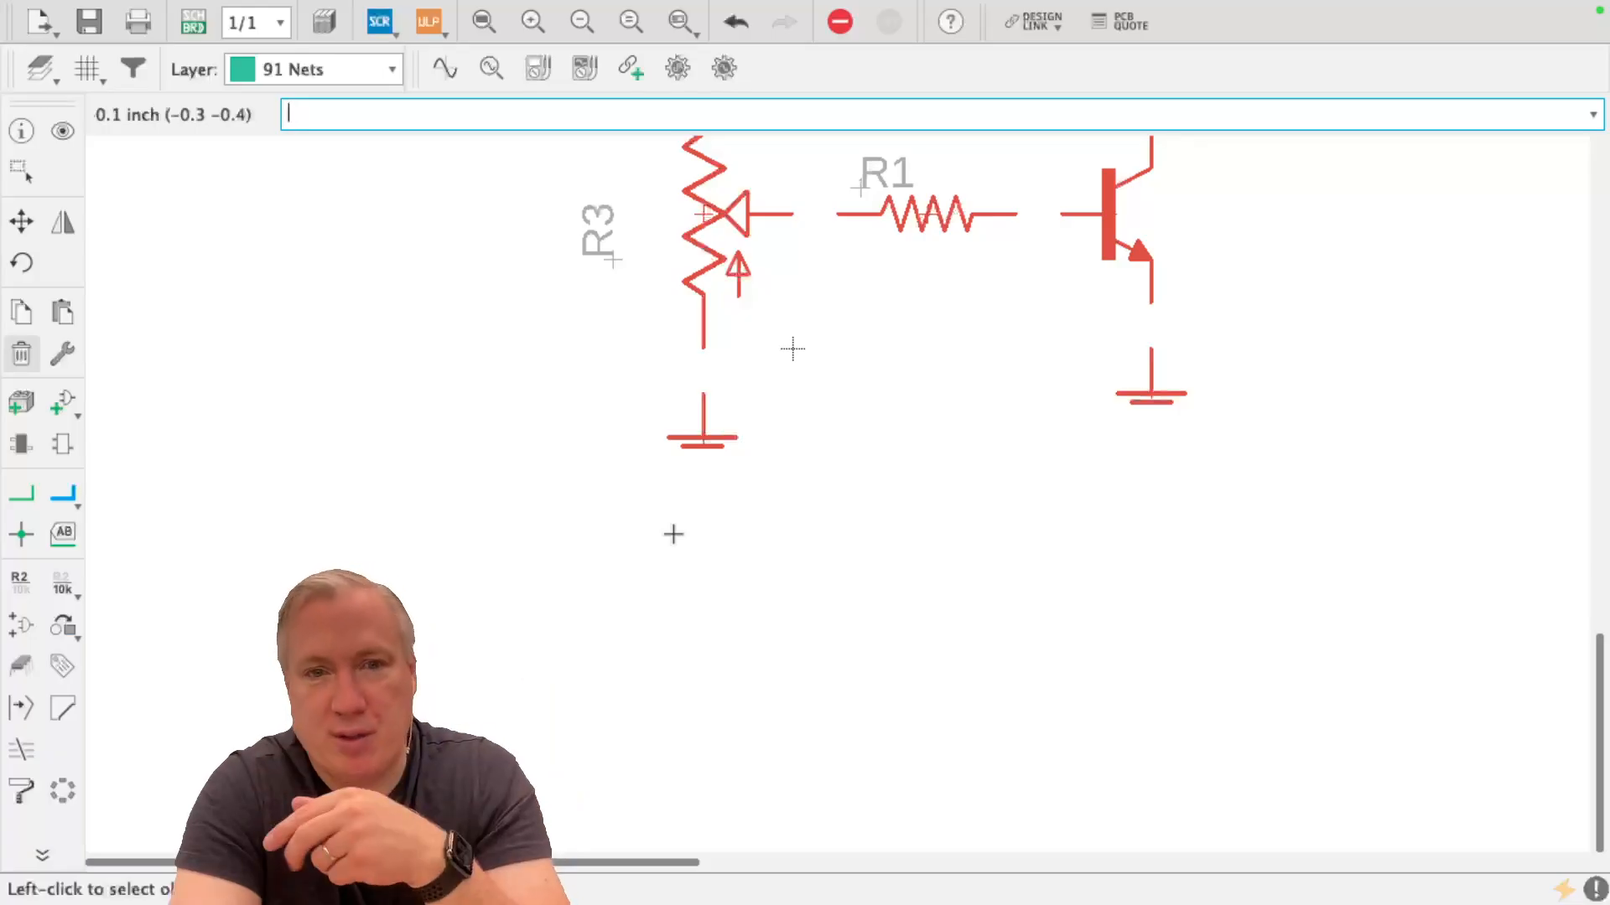
Draw a net from the pin of the +9V symbol above R3 to the potentiometer's upper pin
{"action": "left_click", "coordinate": [483, 25]}
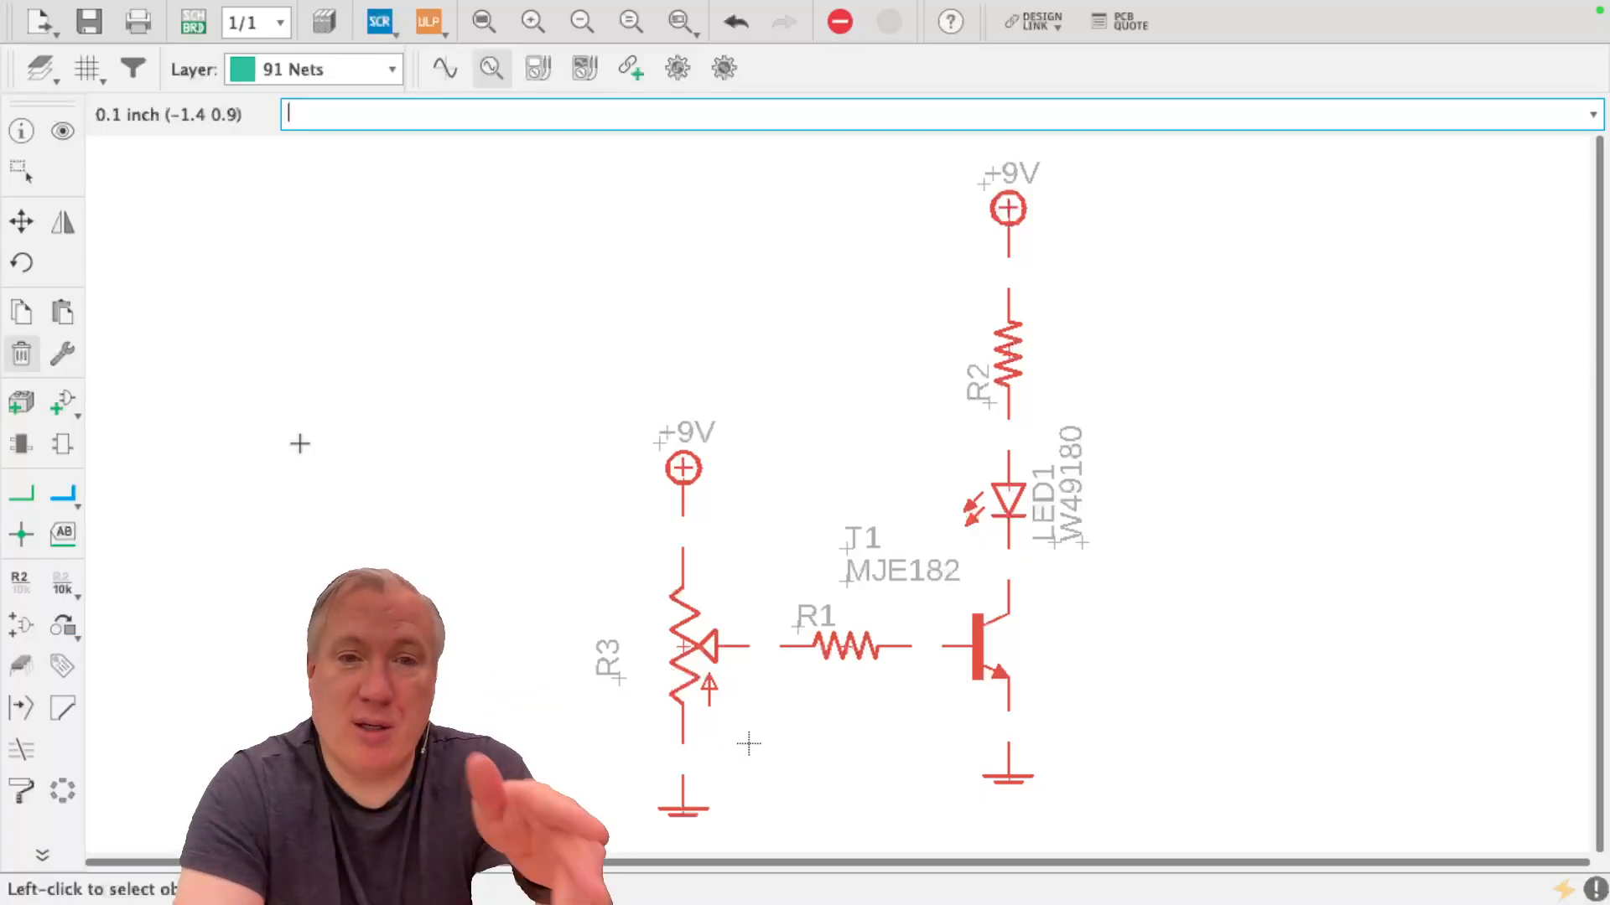
{"action": "left_click", "coordinate": [17, 501]}
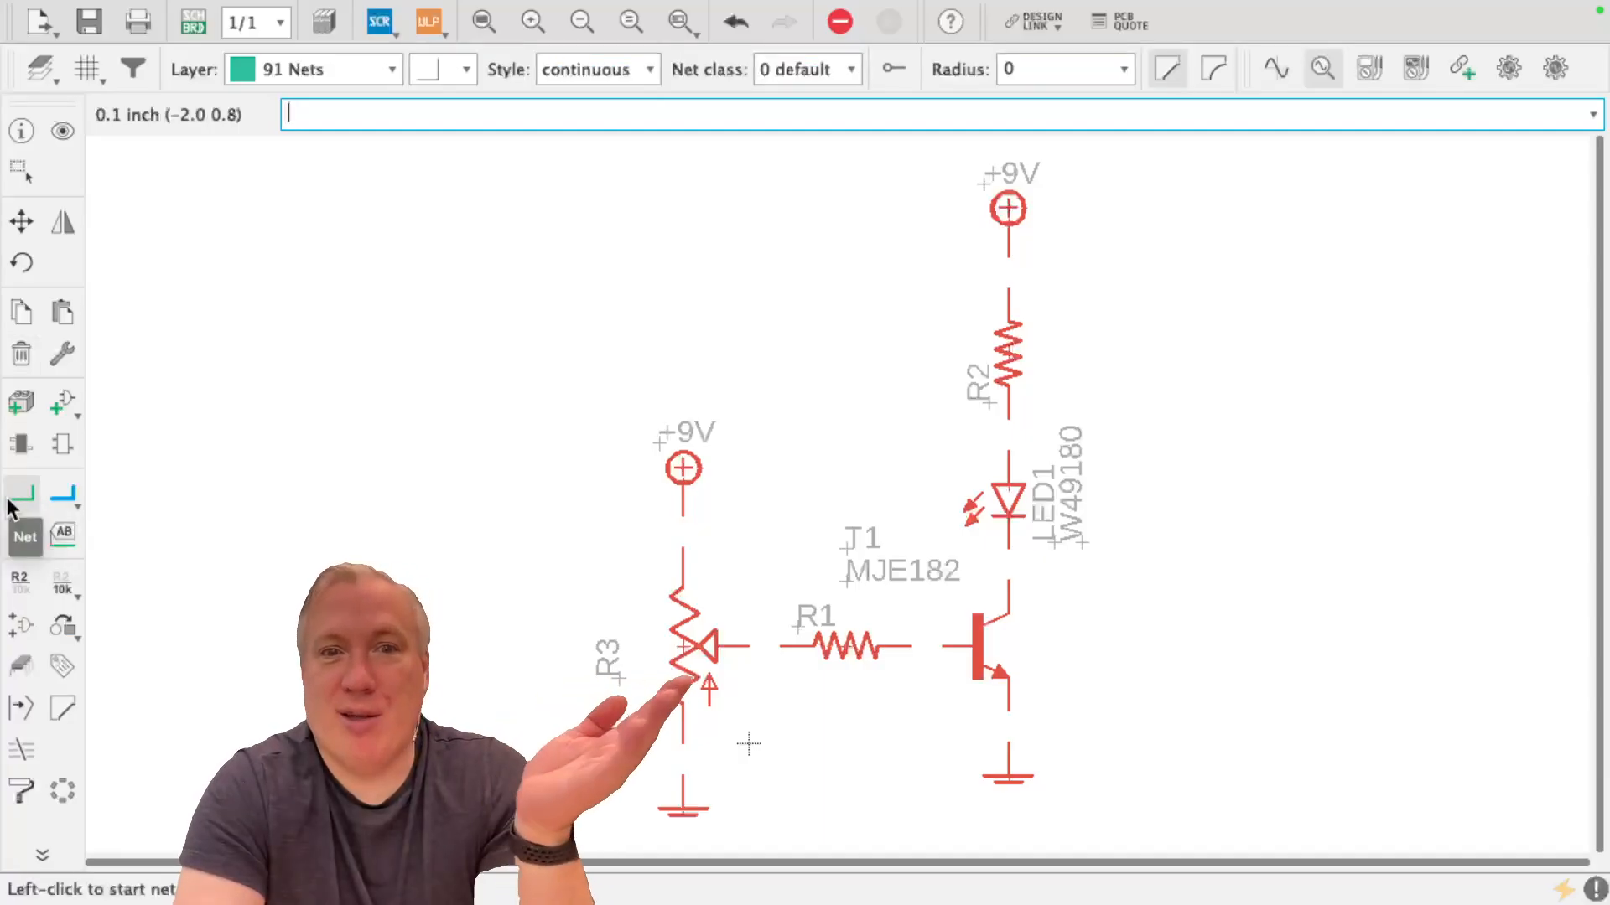
{"action": "scroll", "coordinate": [687, 543], "scroll_direction": "up", "scroll_amount": 5}
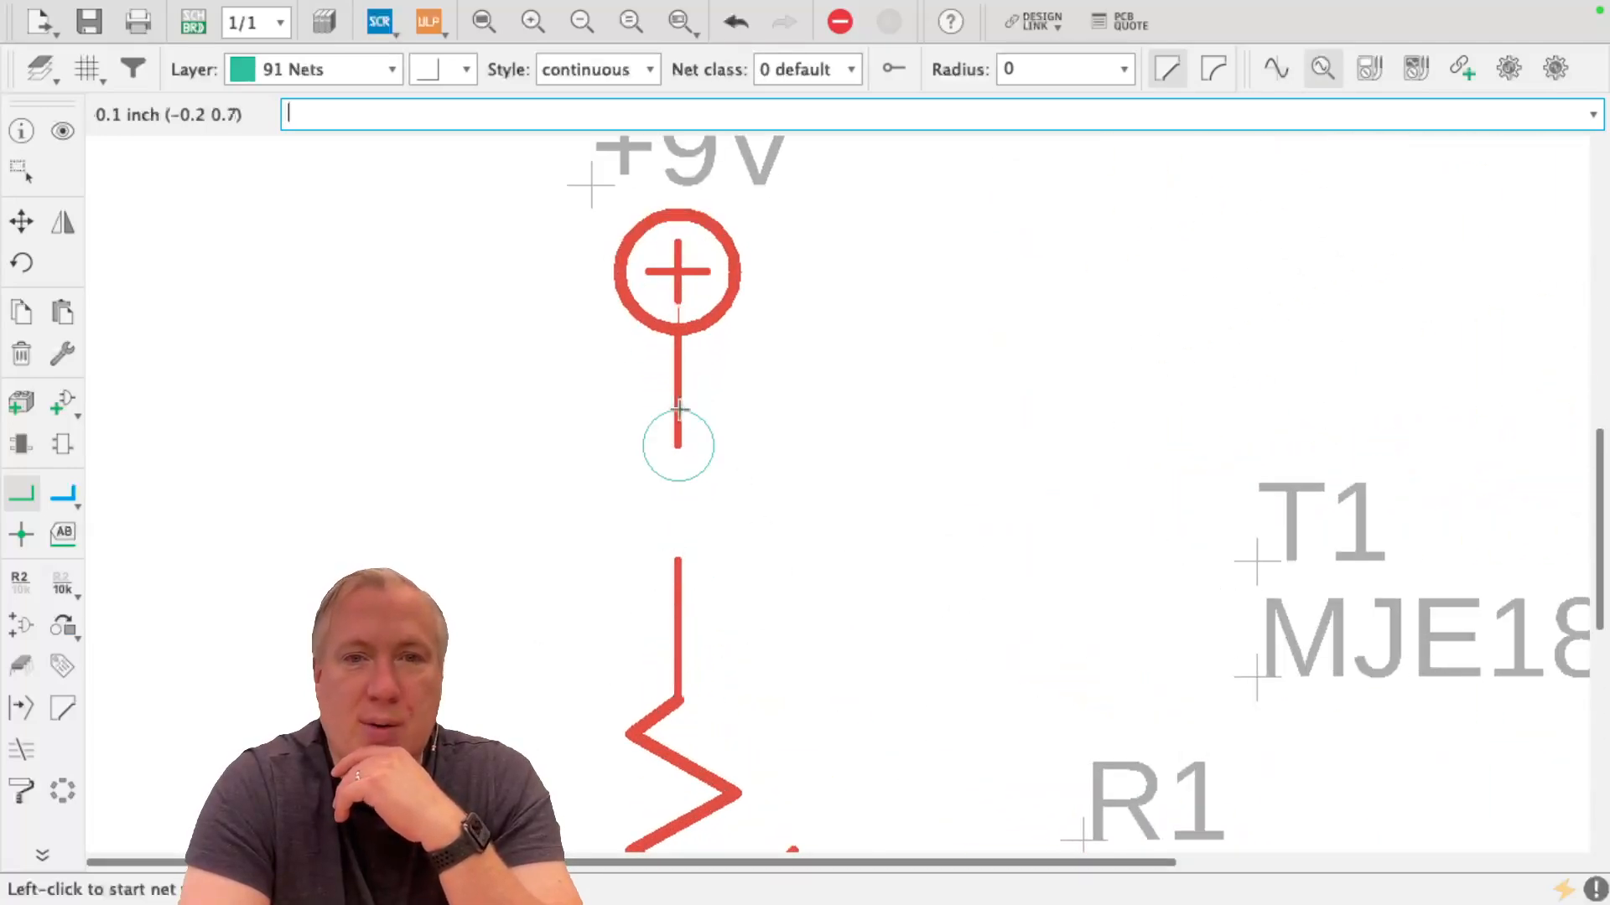
{"action": "left_click", "coordinate": [677, 439]}
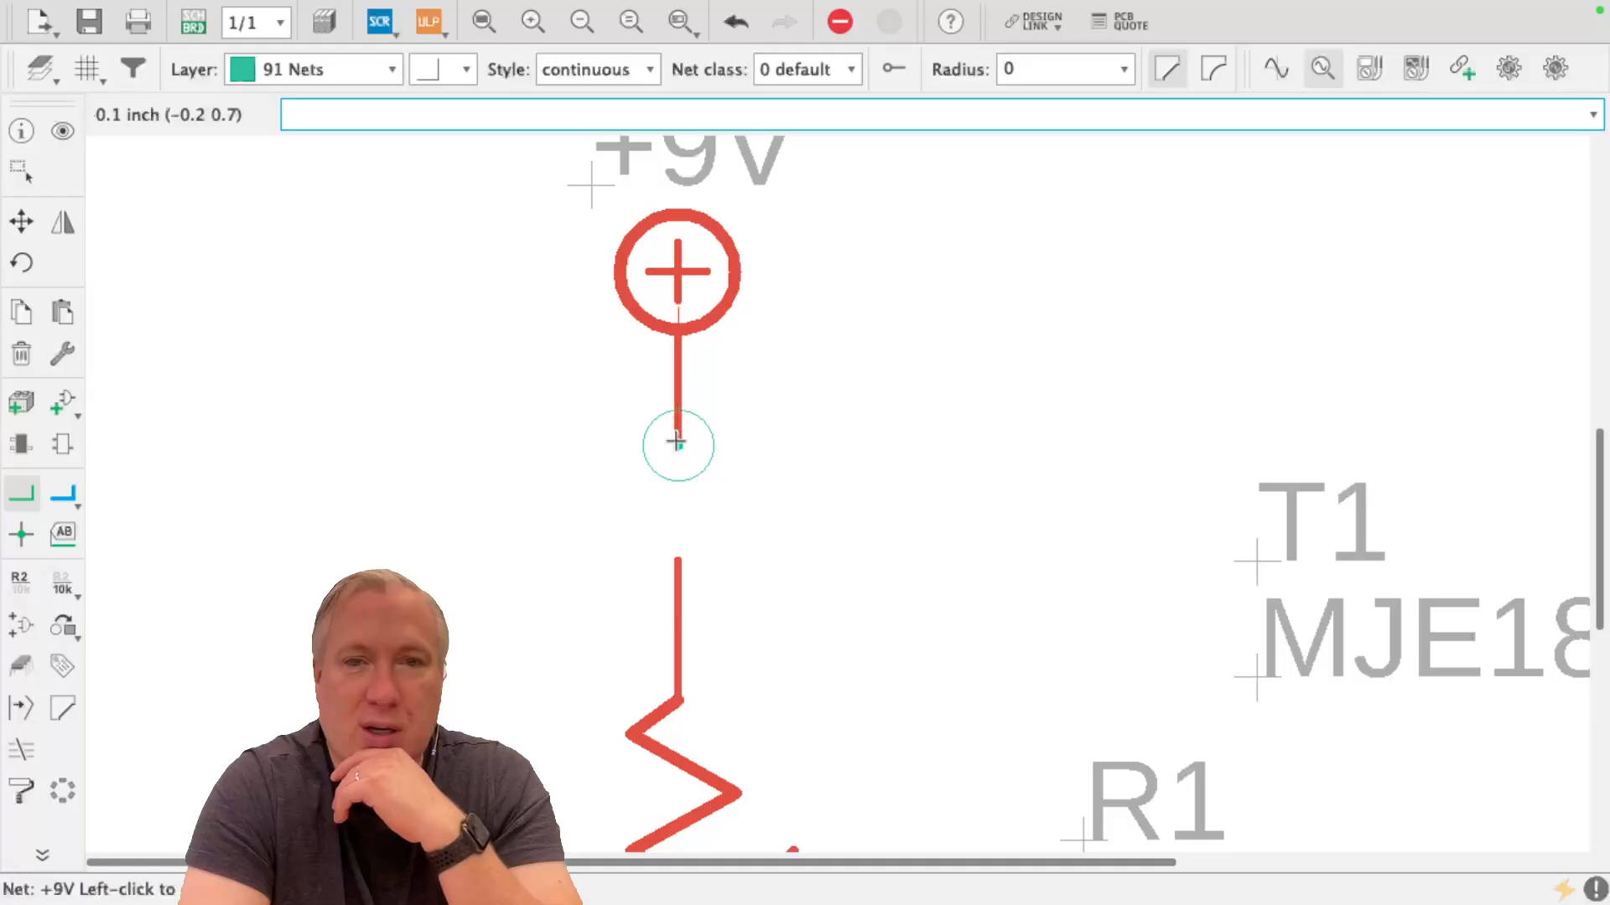
{"action": "left_click", "coordinate": [671, 553]}
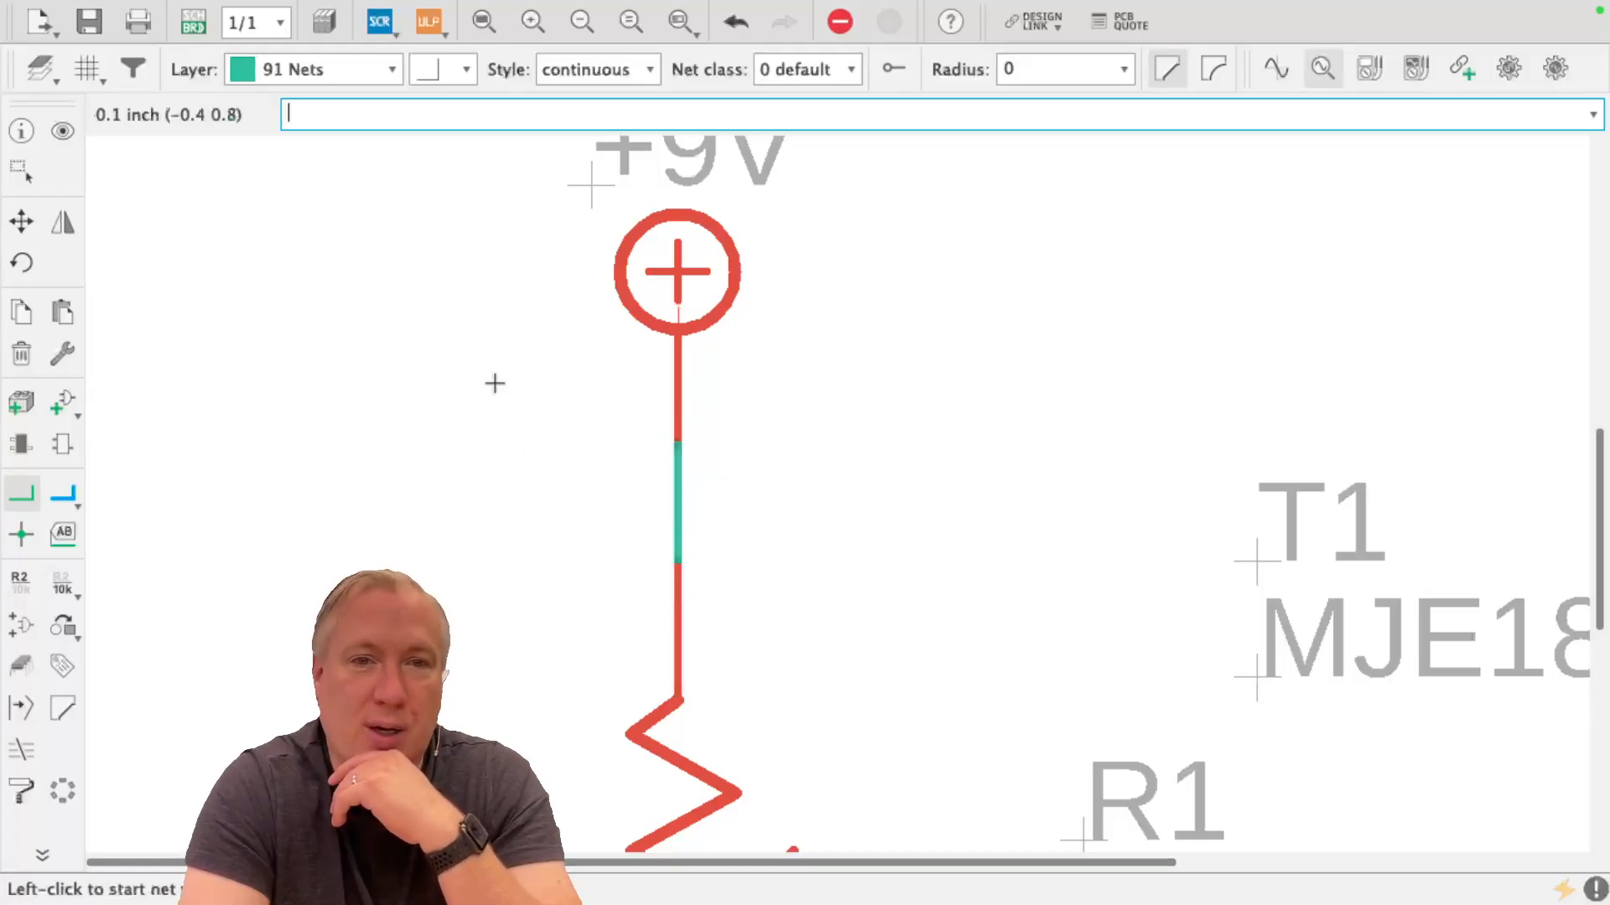
Draw nets joining R3's lower pin to its ground symbol and R3's wiper to resistor R1
{"action": "scroll", "coordinate": [494, 383], "scroll_direction": "down", "scroll_amount": 5}
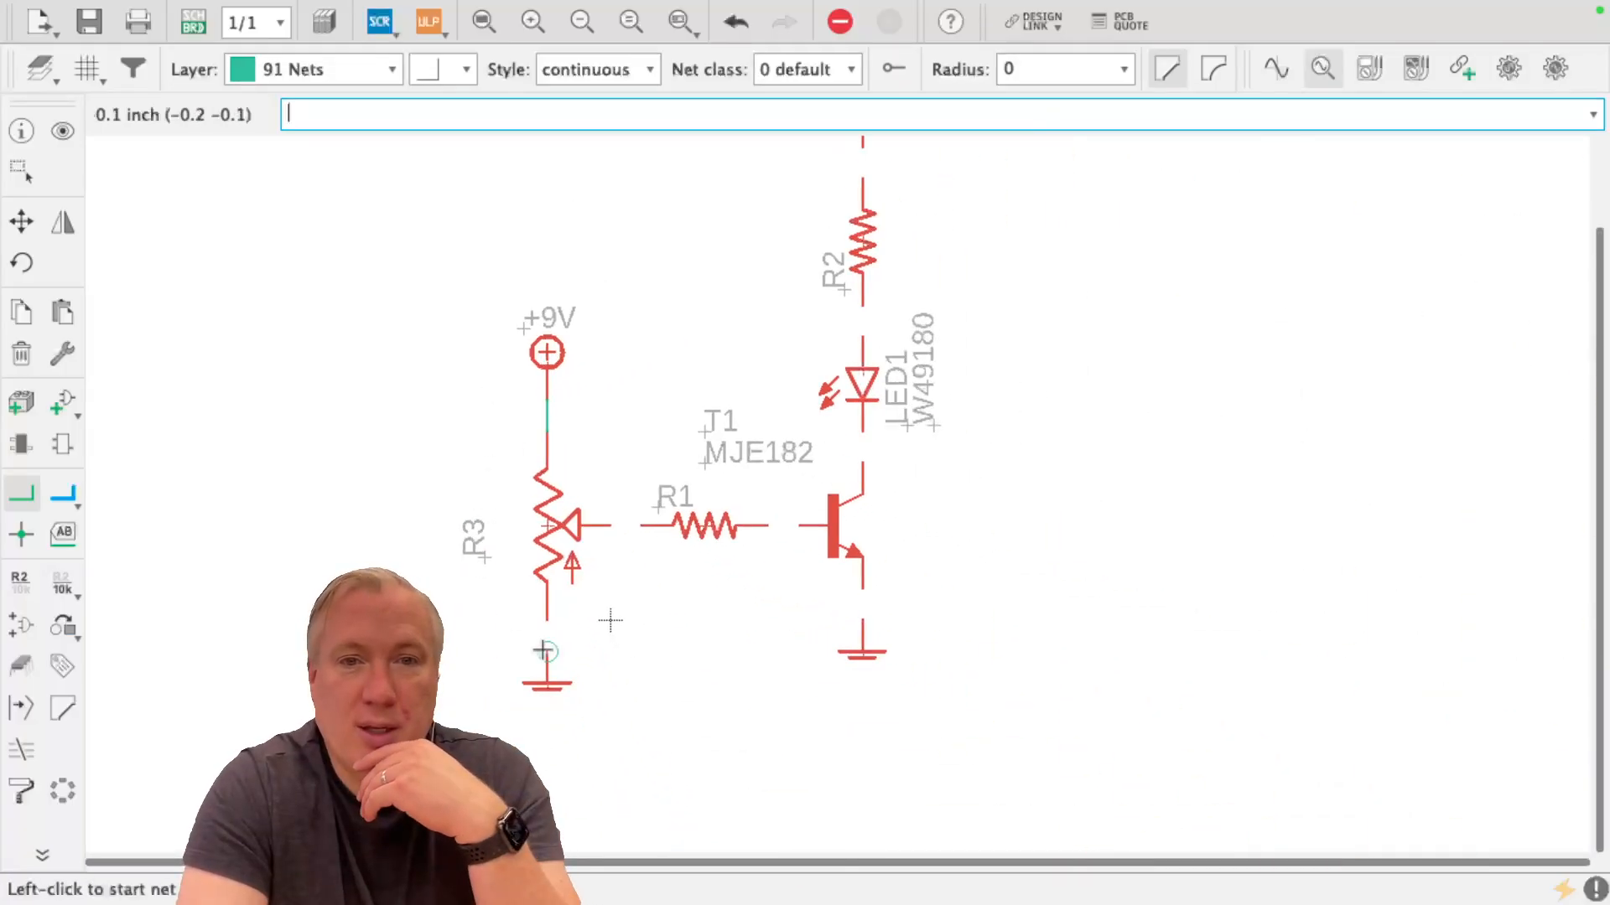
{"action": "left_click", "coordinate": [547, 652]}
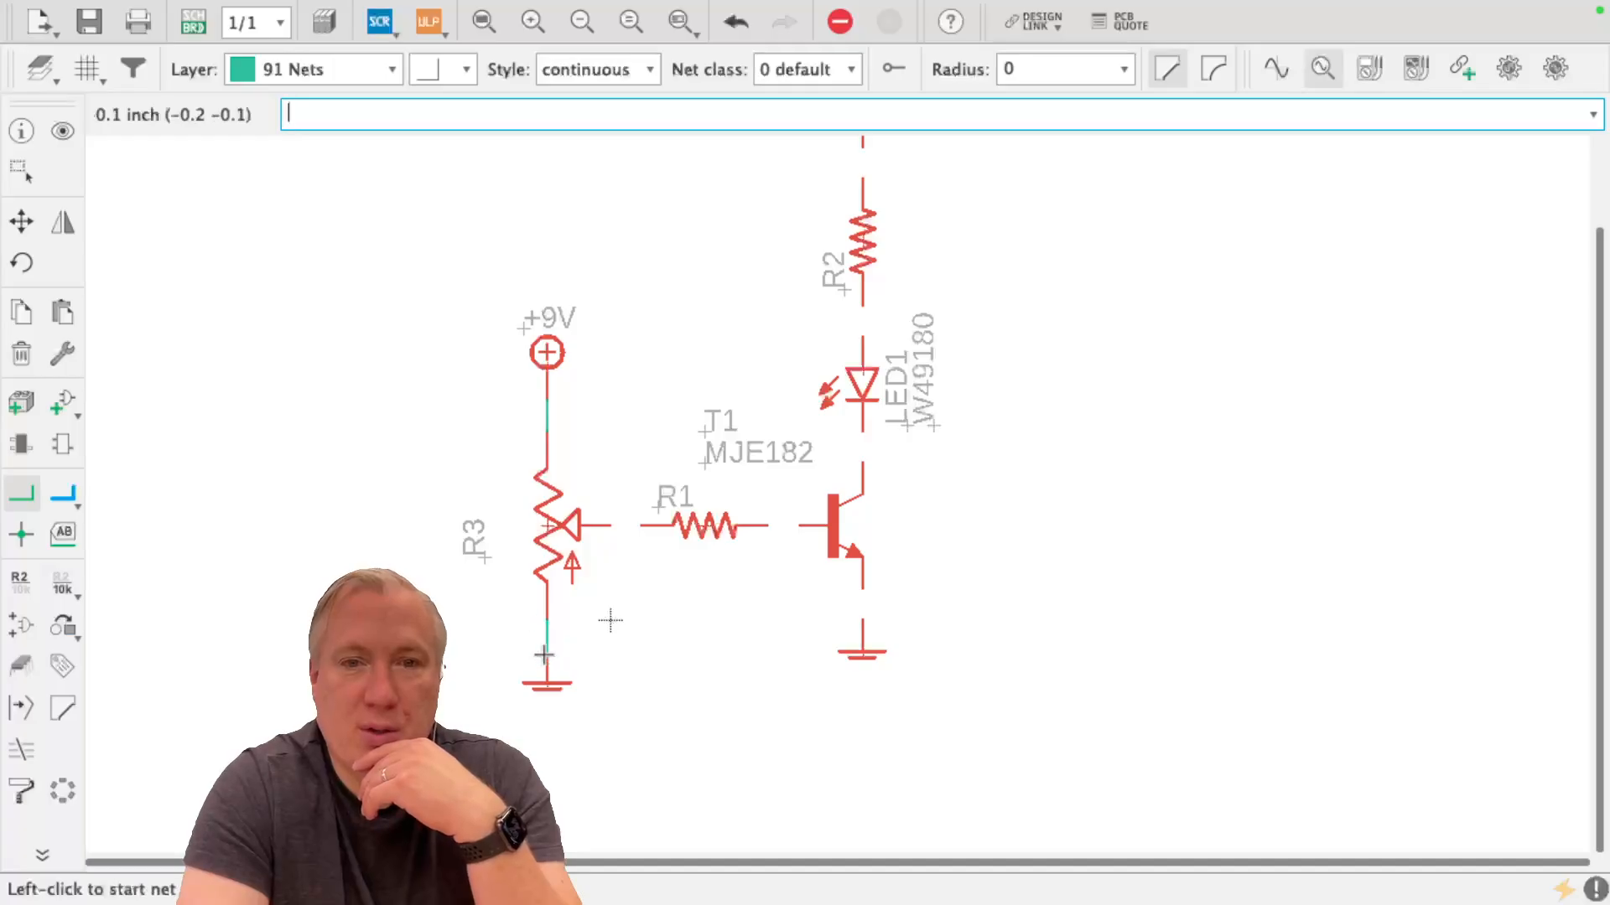
{"action": "left_click", "coordinate": [641, 525]}
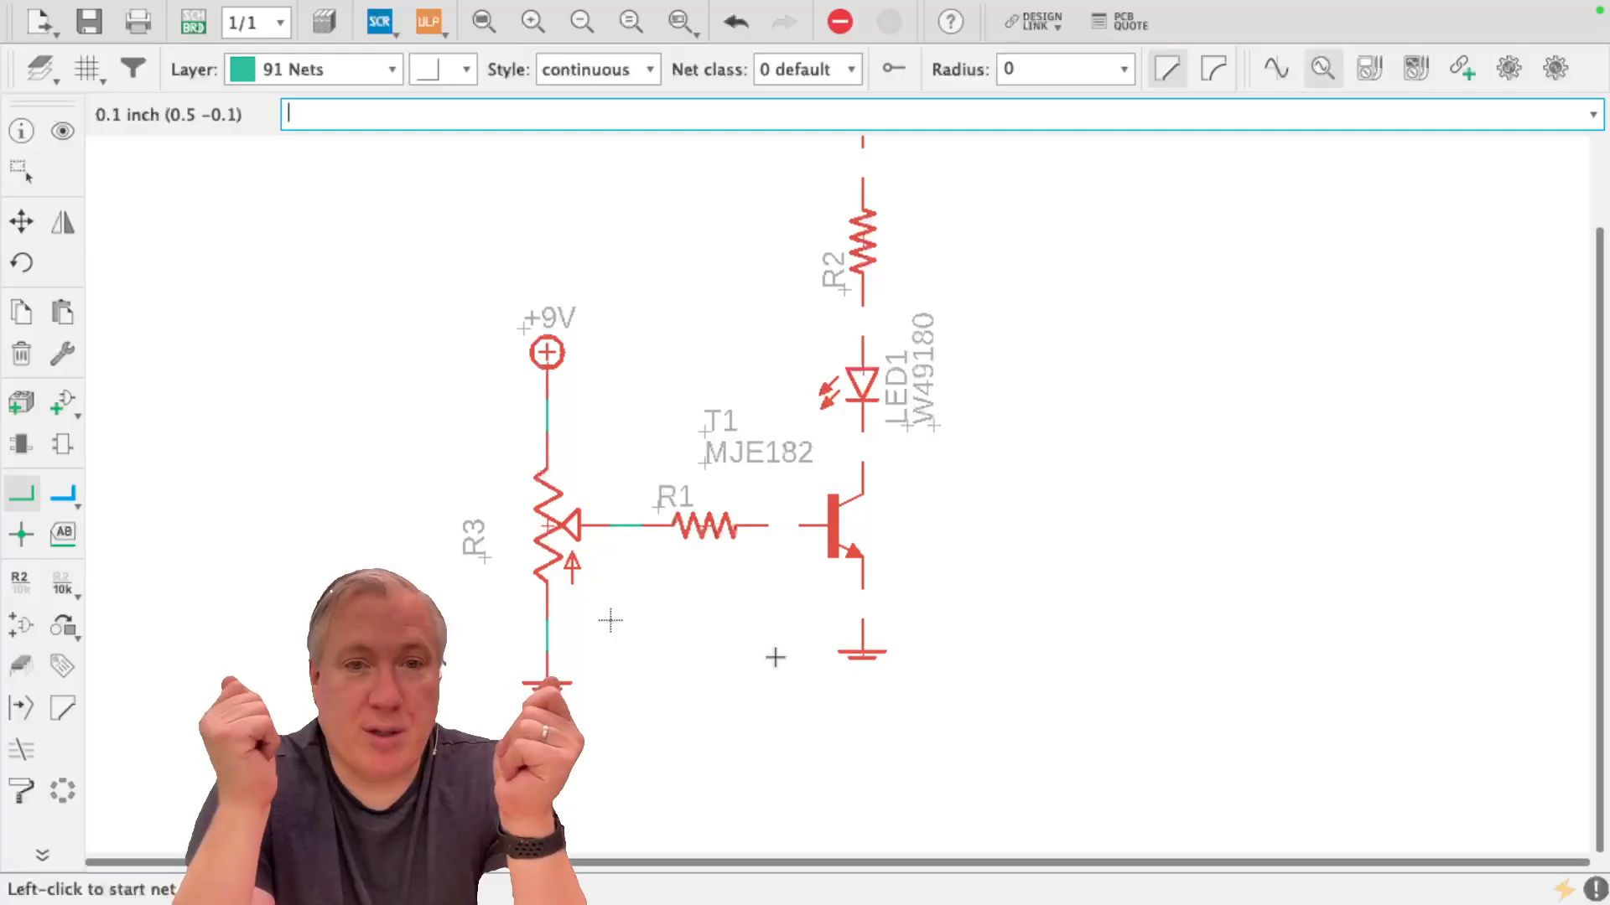
Move the ground symbol onto the transistor's emitter pin and back down to create a net between them
{"action": "left_click", "coordinate": [19, 224]}
{"action": "scroll", "coordinate": [772, 570], "scroll_direction": "up", "scroll_amount": 2}
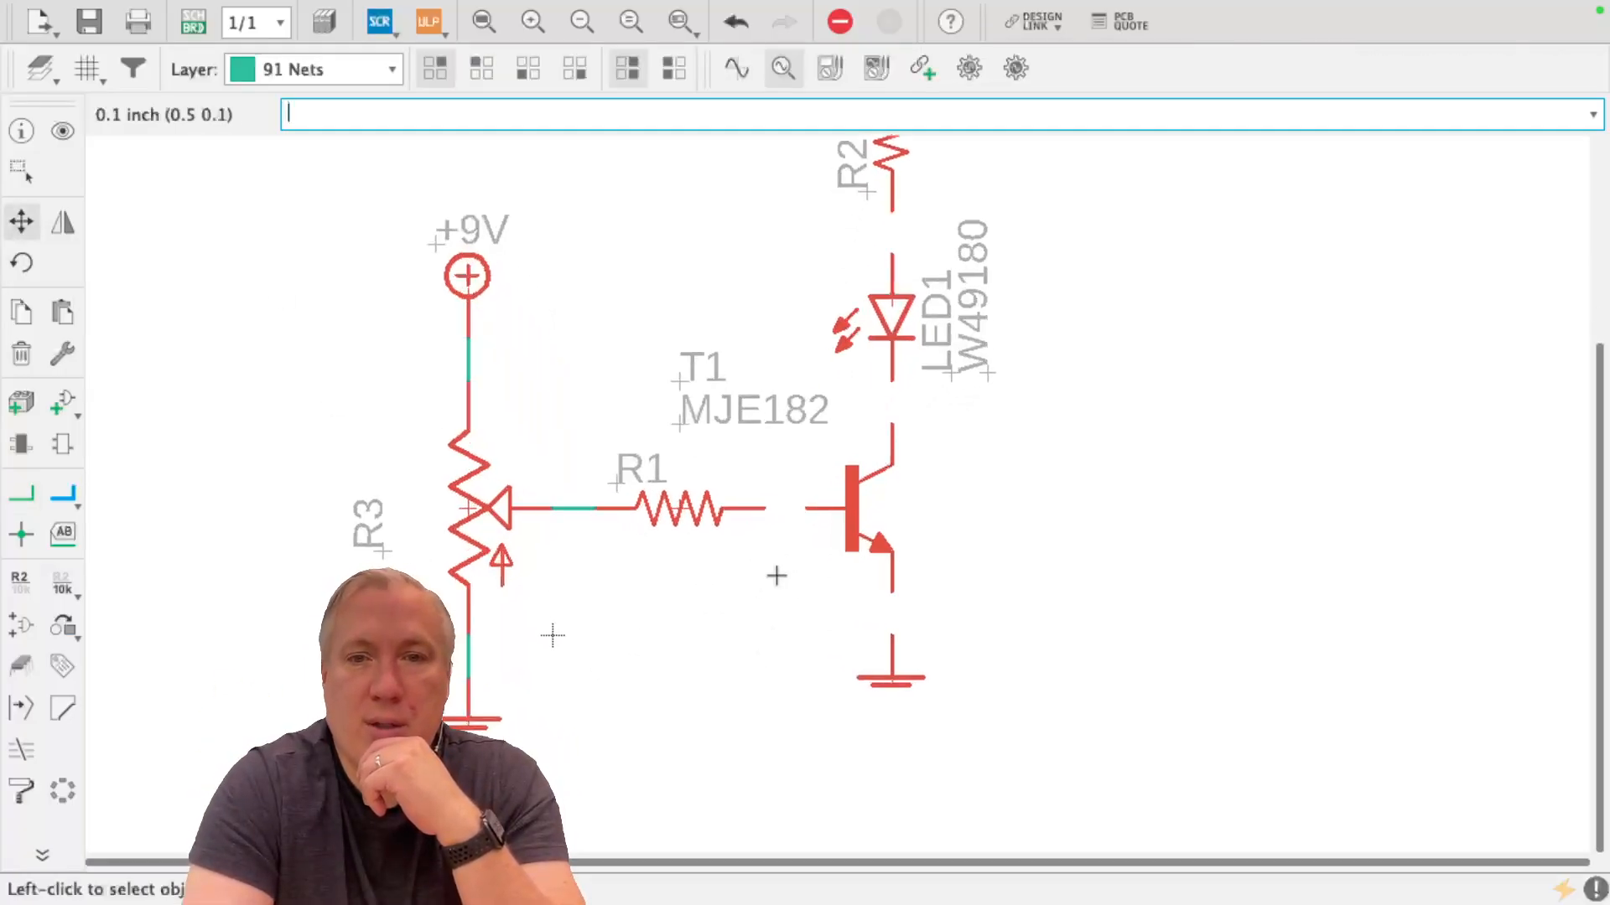
{"action": "mouse_move", "coordinate": [896, 686]}
{"action": "left_mouse_down"}
{"action": "mouse_move", "coordinate": [896, 641]}
{"action": "mouse_move", "coordinate": [1050, 652]}
{"action": "mouse_move", "coordinate": [964, 415]}
{"action": "mouse_move", "coordinate": [1173, 617]}
{"action": "mouse_move", "coordinate": [1025, 622]}
{"action": "mouse_move", "coordinate": [918, 723]}
{"action": "mouse_move", "coordinate": [872, 689]}
{"action": "left_mouse_up"}
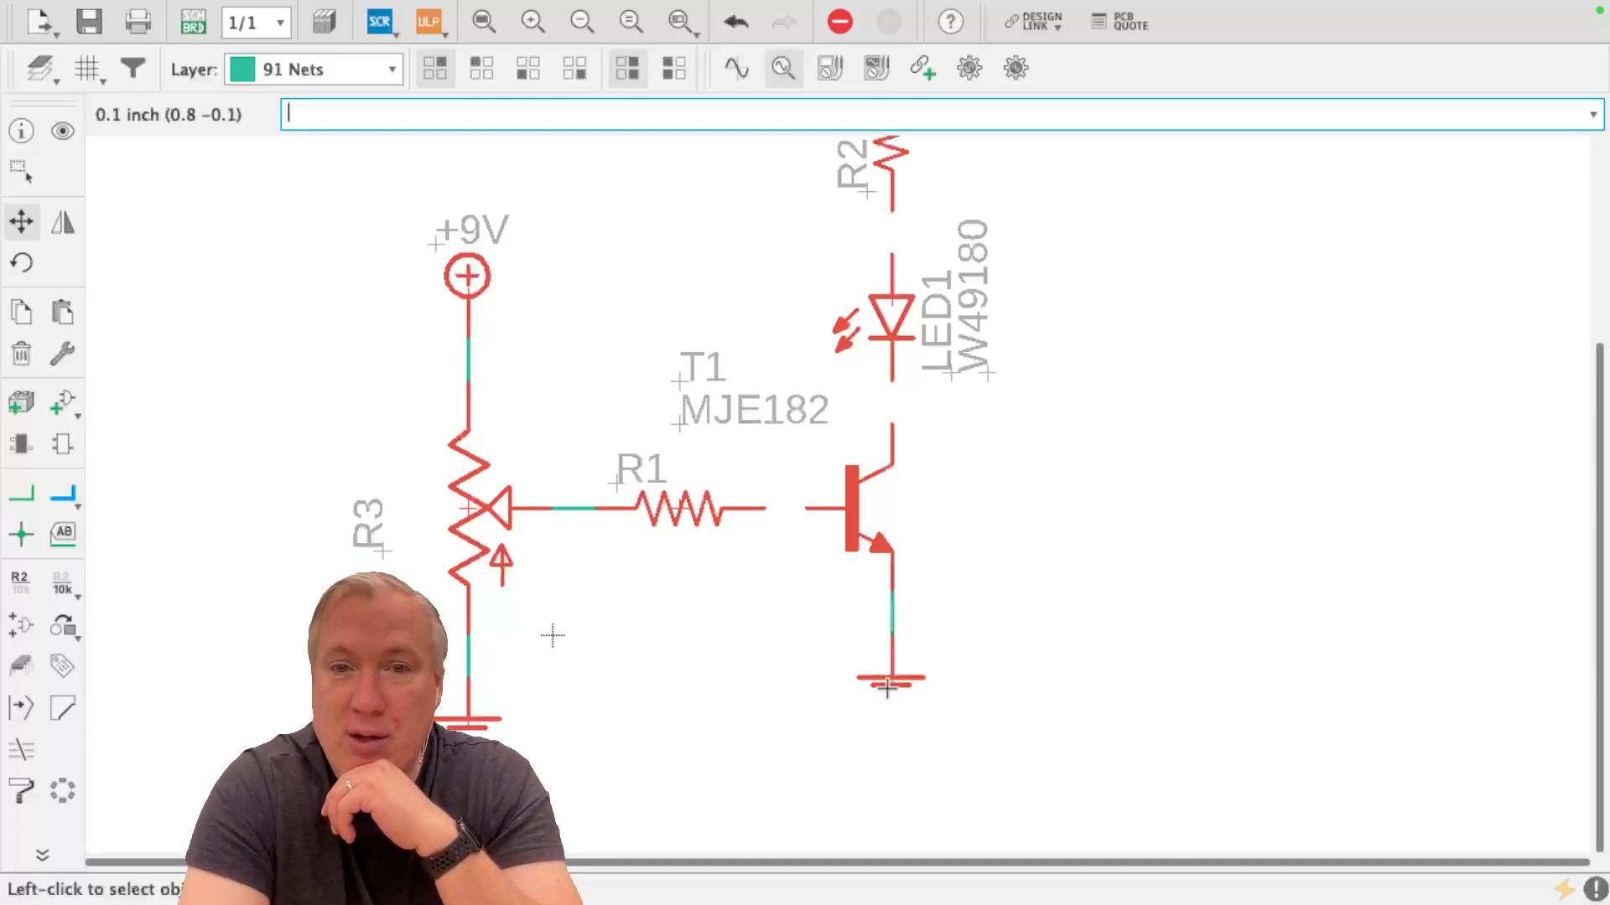
Move the transistor's ground symbol off to the right and delete the net joining it to the emitter
{"action": "scroll", "coordinate": [891, 685], "scroll_direction": "up", "scroll_amount": 1}
{"action": "left_click_drag", "start_coordinate": [898, 689], "coordinate": [986, 644]}
{"action": "left_click", "coordinate": [22, 356]}
{"action": "left_click", "coordinate": [921, 589]}
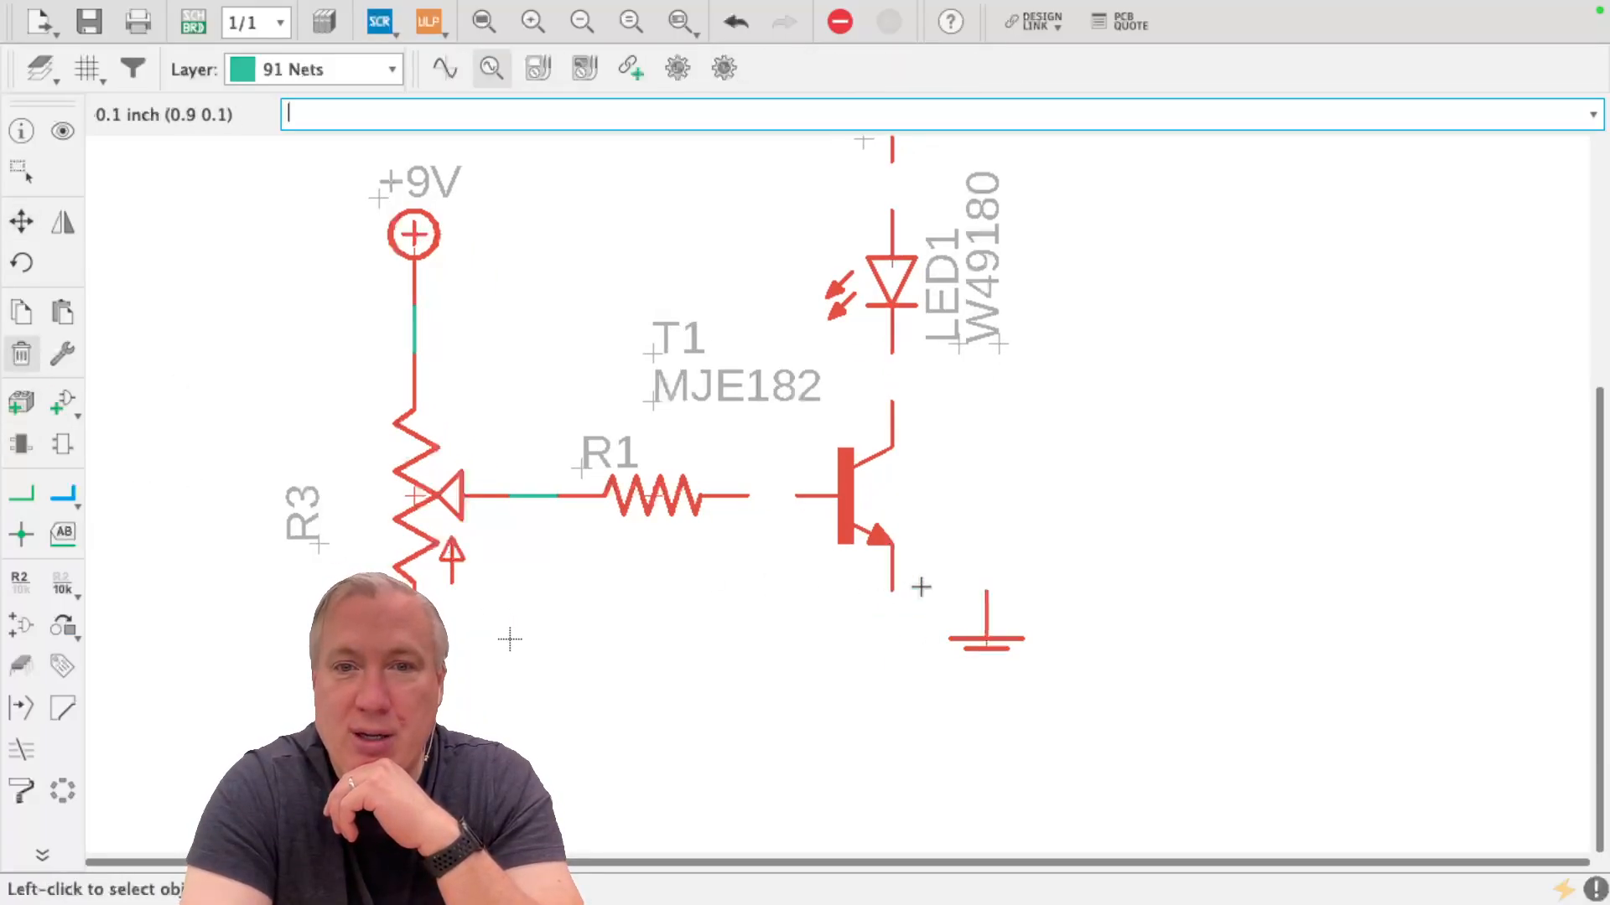
Move the ground symbol so its pin overlaps the transistor's emitter pin
{"action": "left_click", "coordinate": [22, 221]}
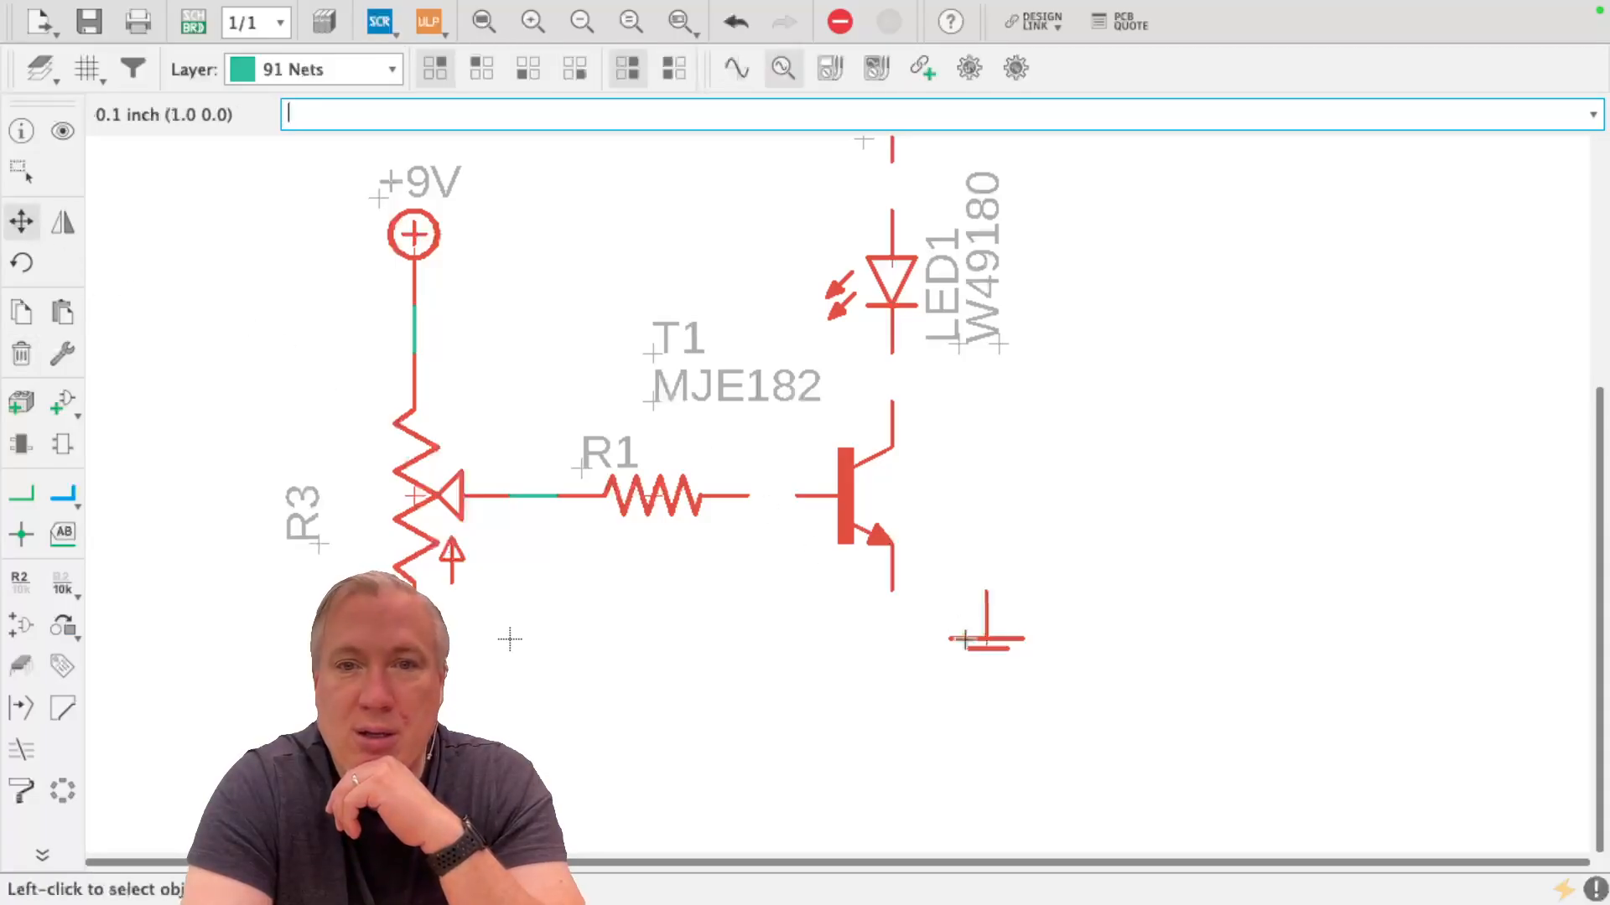
{"action": "left_click_drag", "start_coordinate": [958, 628], "coordinate": [888, 604]}
{"action": "left_click", "coordinate": [888, 604]}
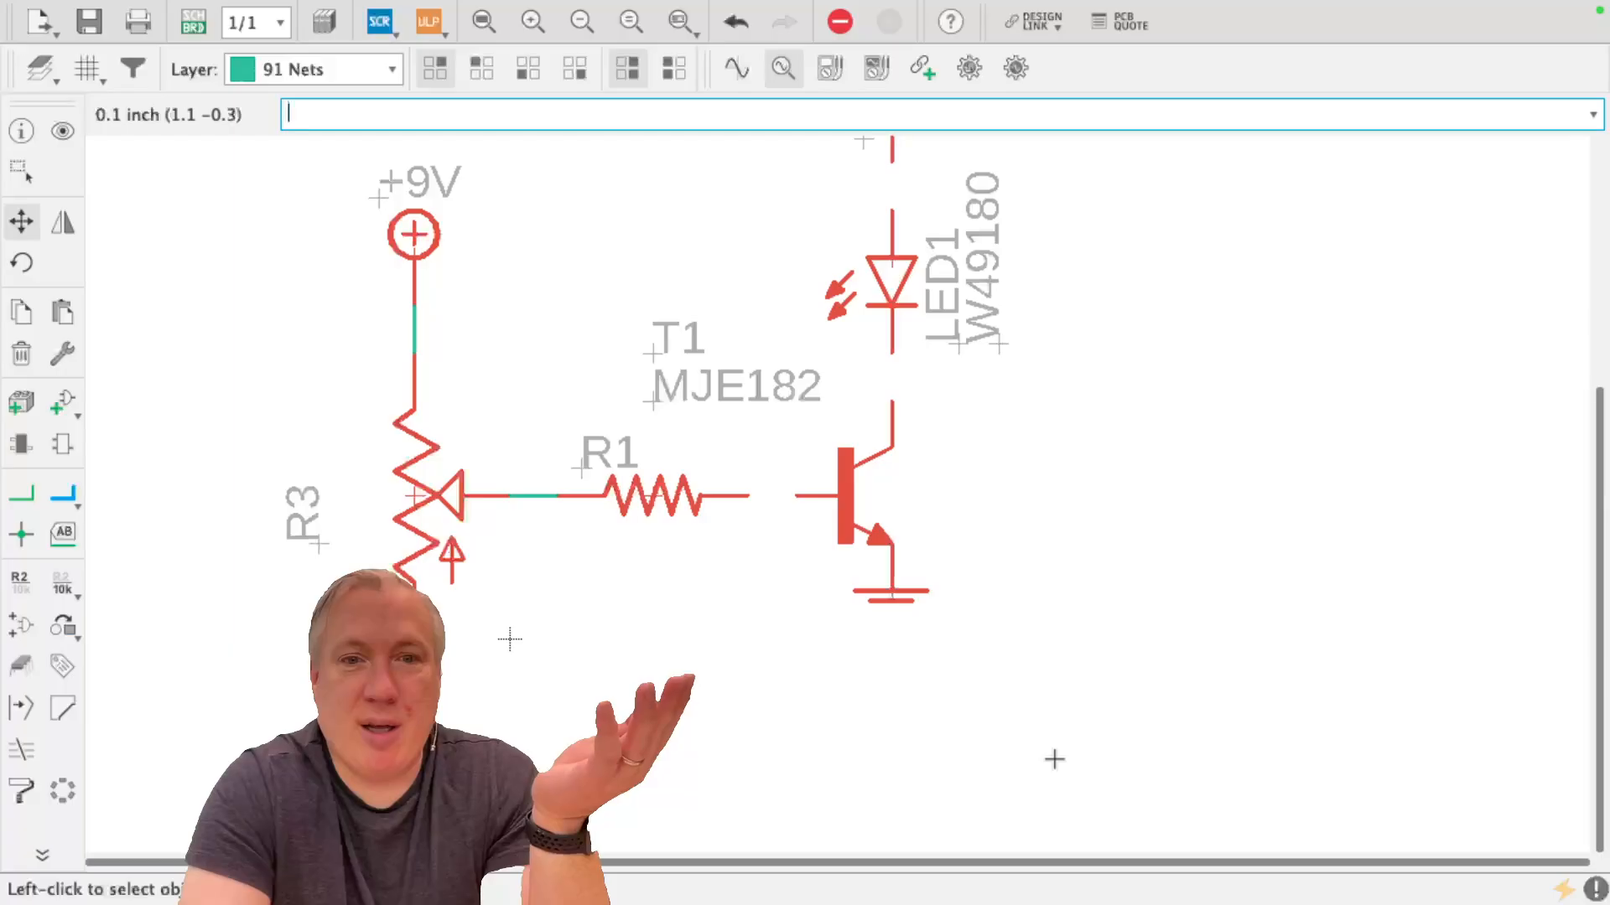
Pull the ground symbol straight down from the emitter to create a short vertical net between them
{"action": "left_click", "coordinate": [890, 600]}
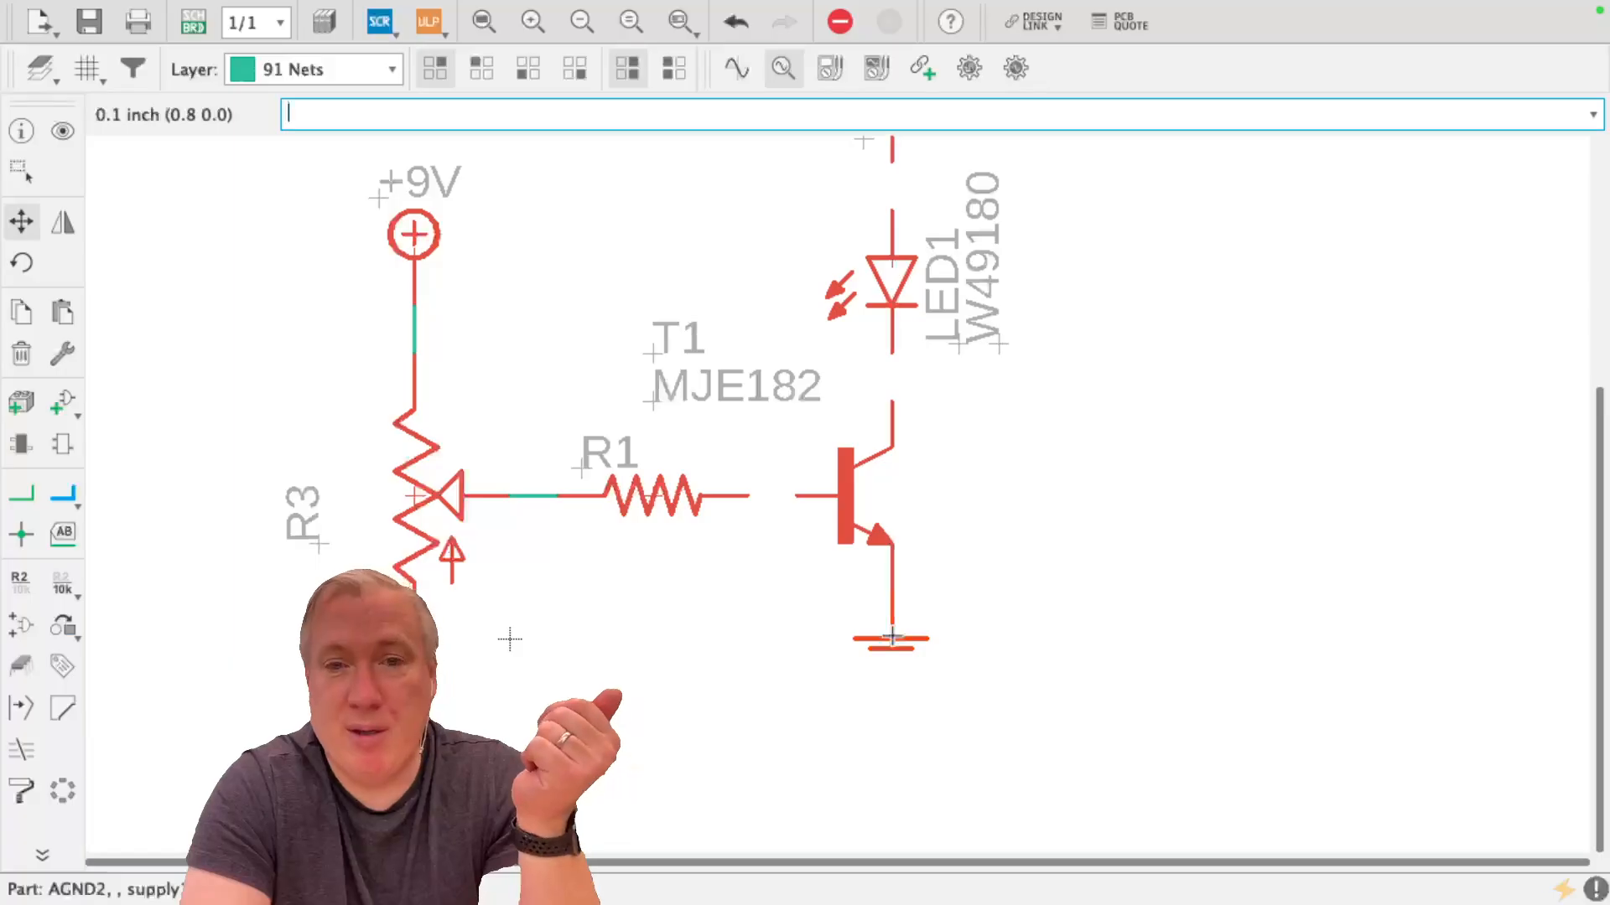
{"action": "left_click", "coordinate": [891, 637]}
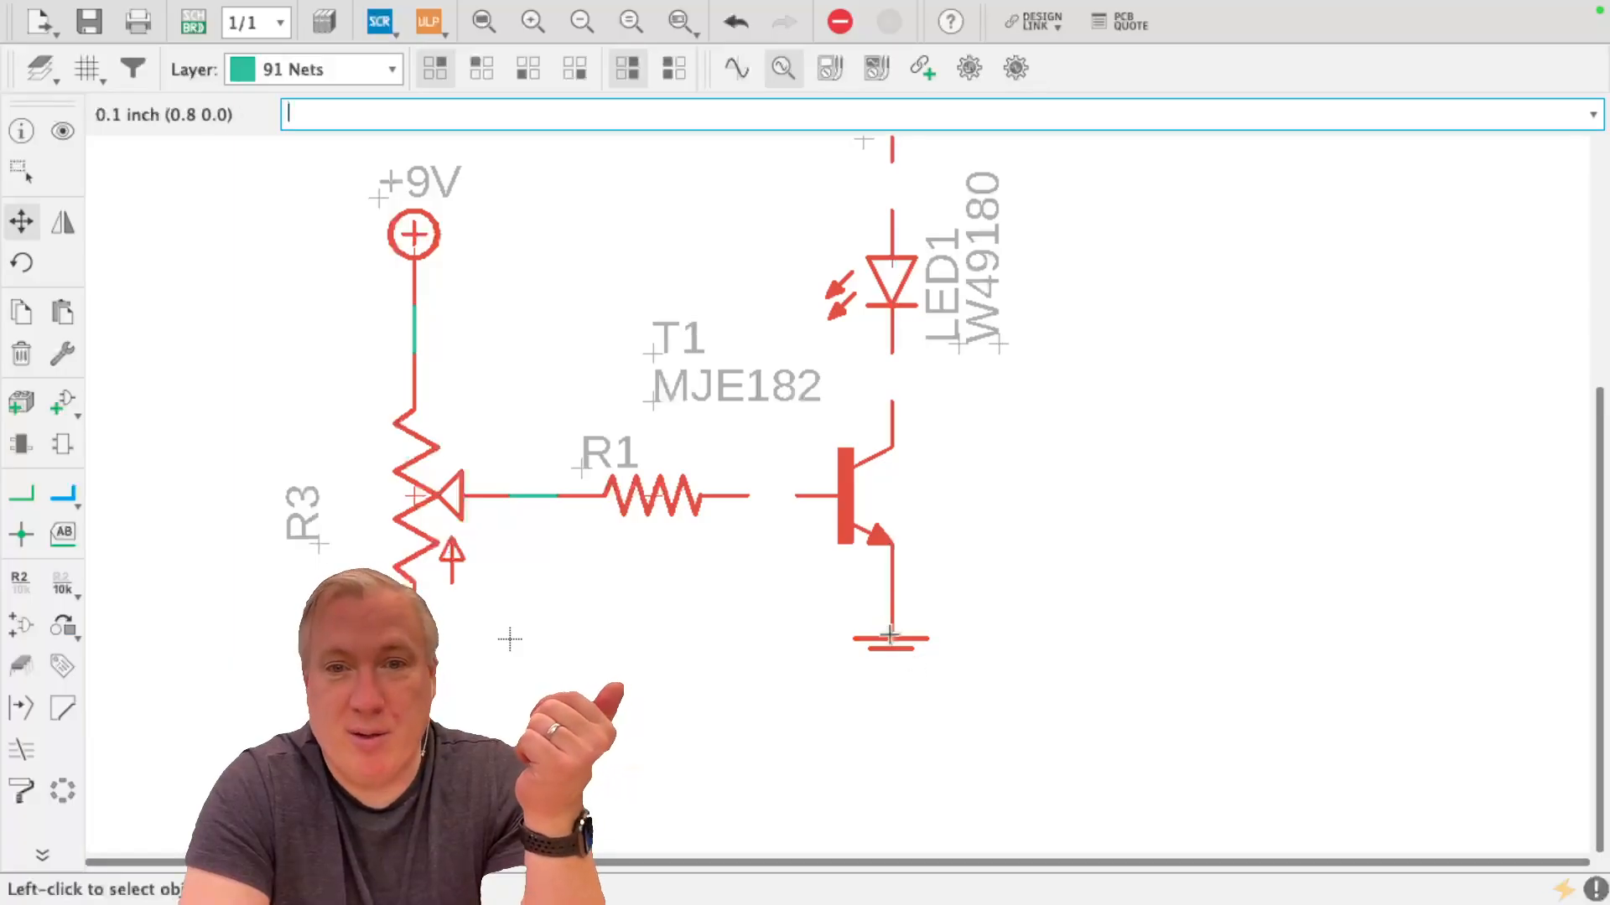
{"action": "left_click", "coordinate": [892, 636]}
{"action": "left_click", "coordinate": [894, 675]}
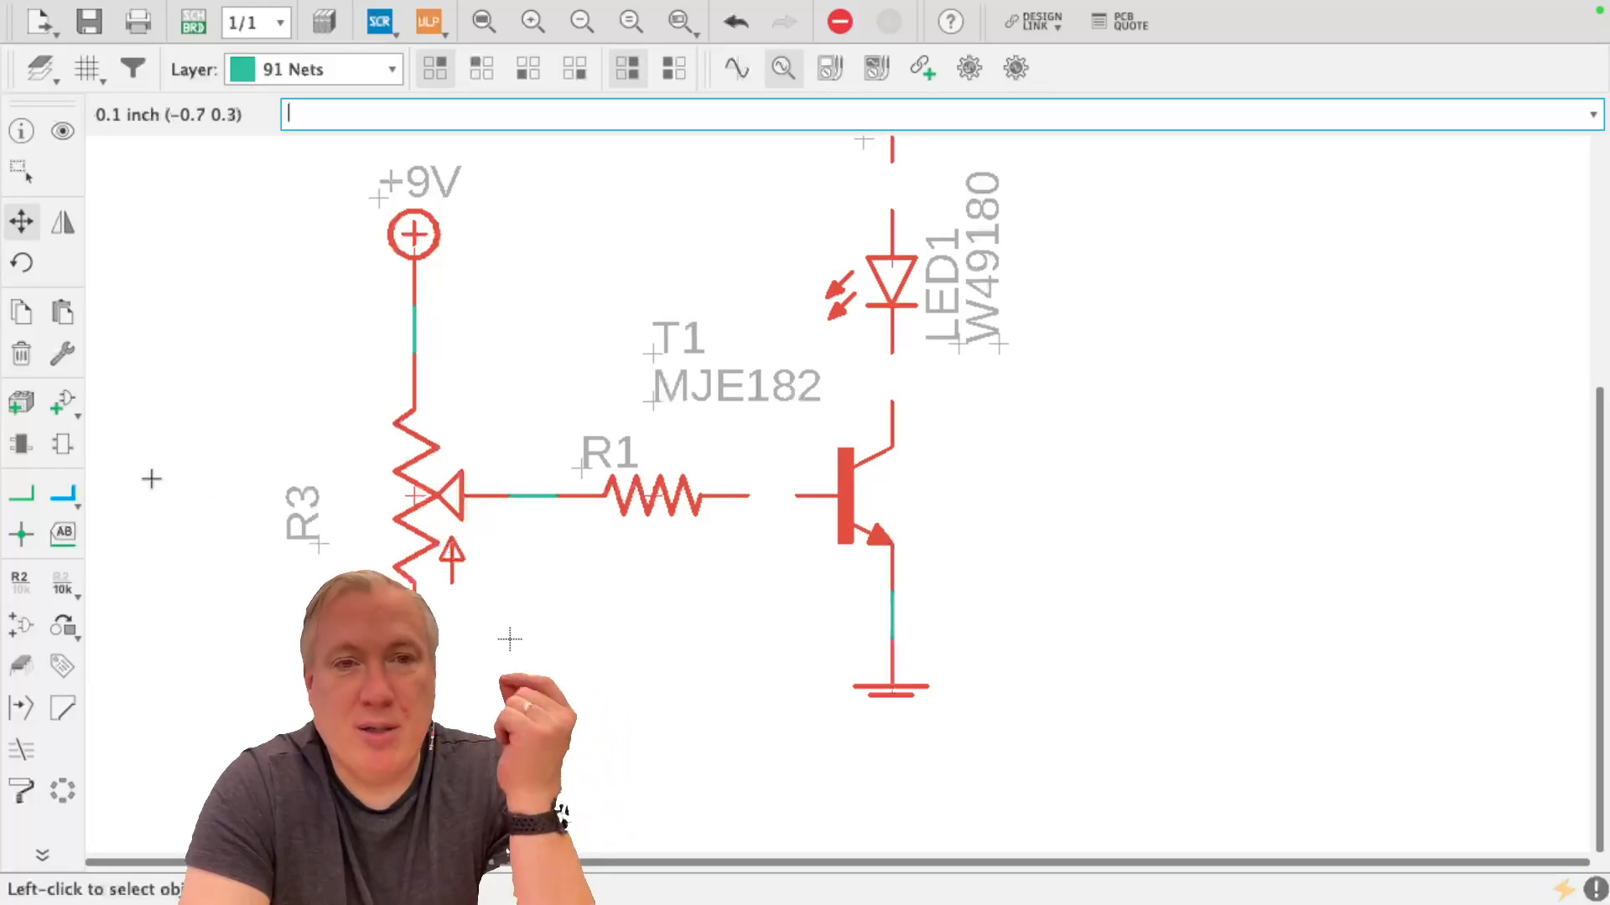
Move the connected ground symbol sideways with its net attached, and return it directly below the emitter
{"action": "left_click", "coordinate": [21, 494]}
{"action": "left_click", "coordinate": [21, 221]}
{"action": "left_click", "coordinate": [905, 696]}
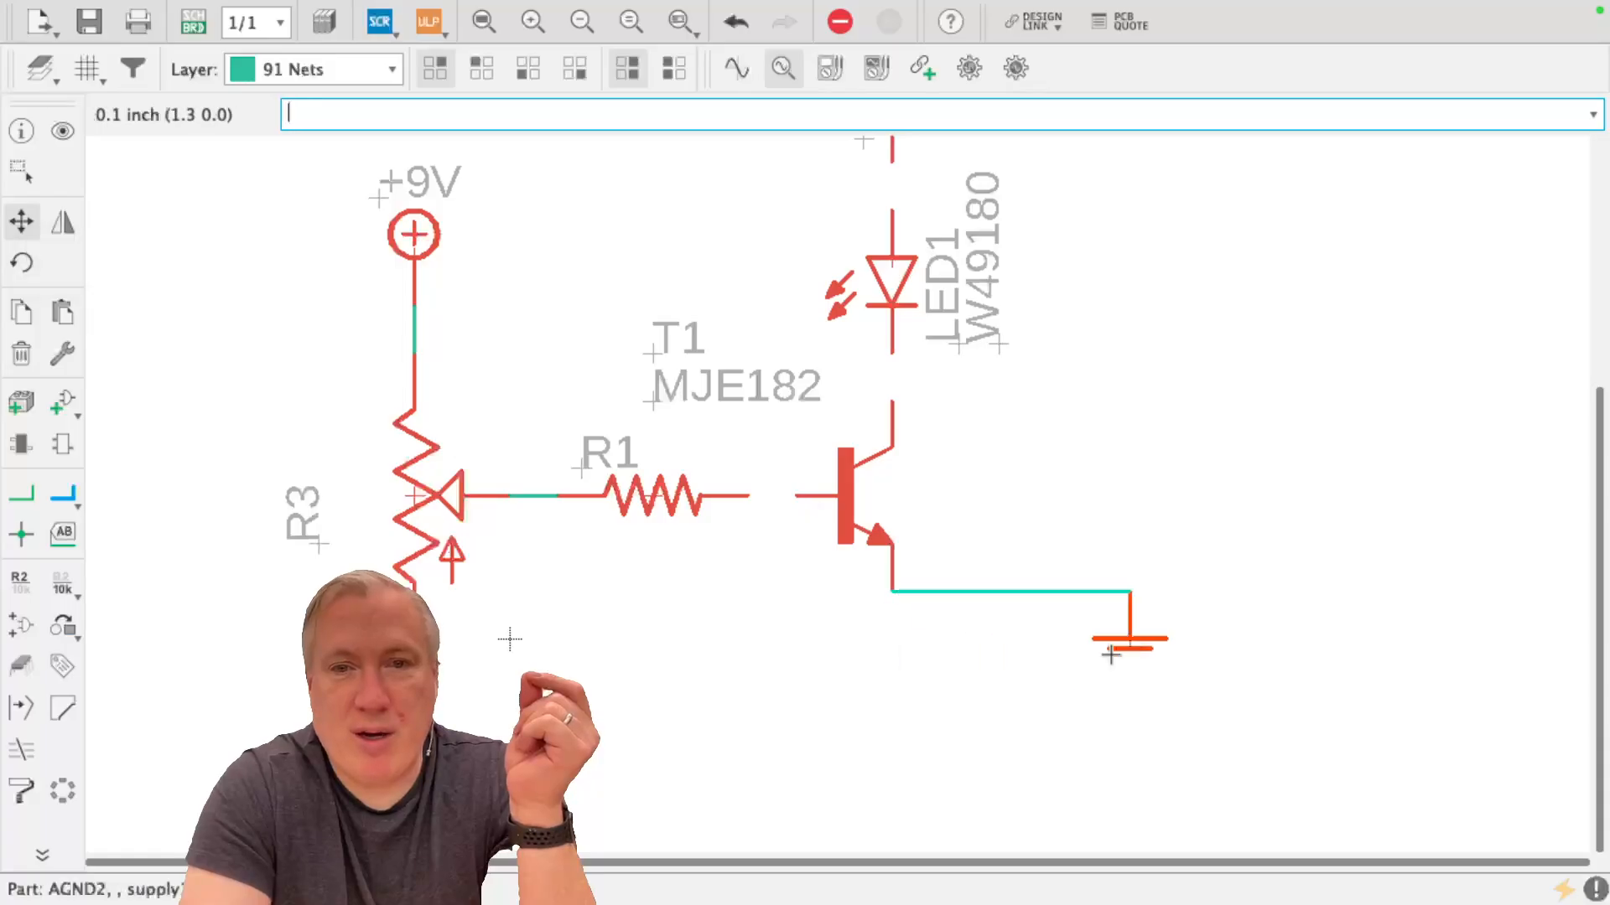
{"action": "left_click", "coordinate": [890, 672]}
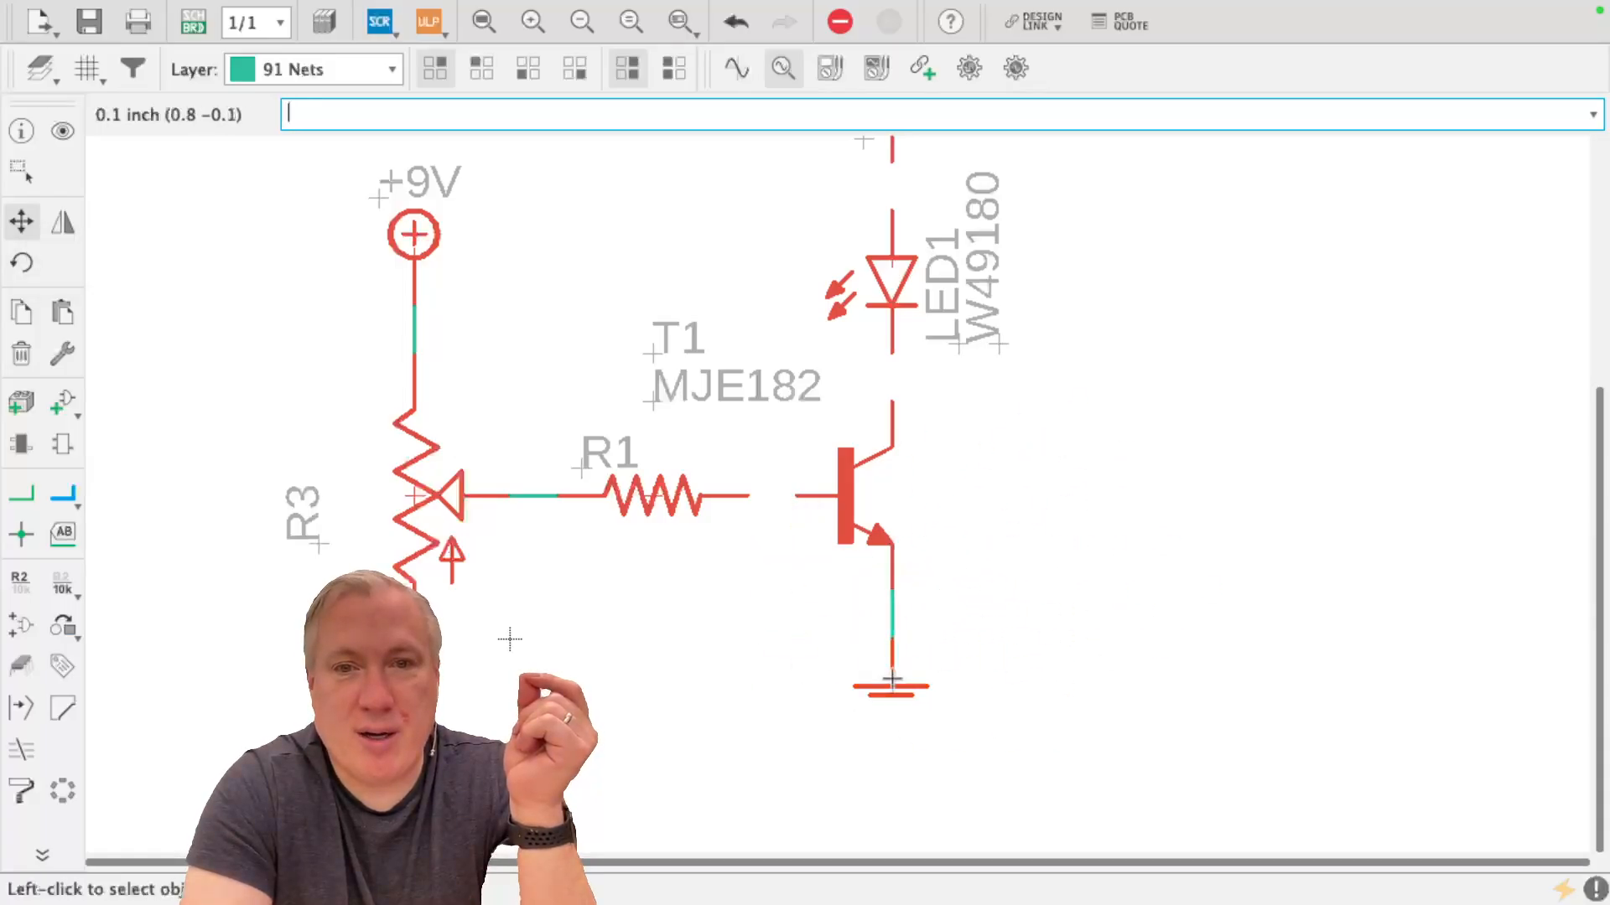
Draw nets joining R1 to the transistor's base, the collector to LED1, LED1 to R2, and R2 to +9V
{"action": "left_click", "coordinate": [27, 494]}
{"action": "left_click", "coordinate": [749, 495]}
{"action": "left_click", "coordinate": [896, 348]}
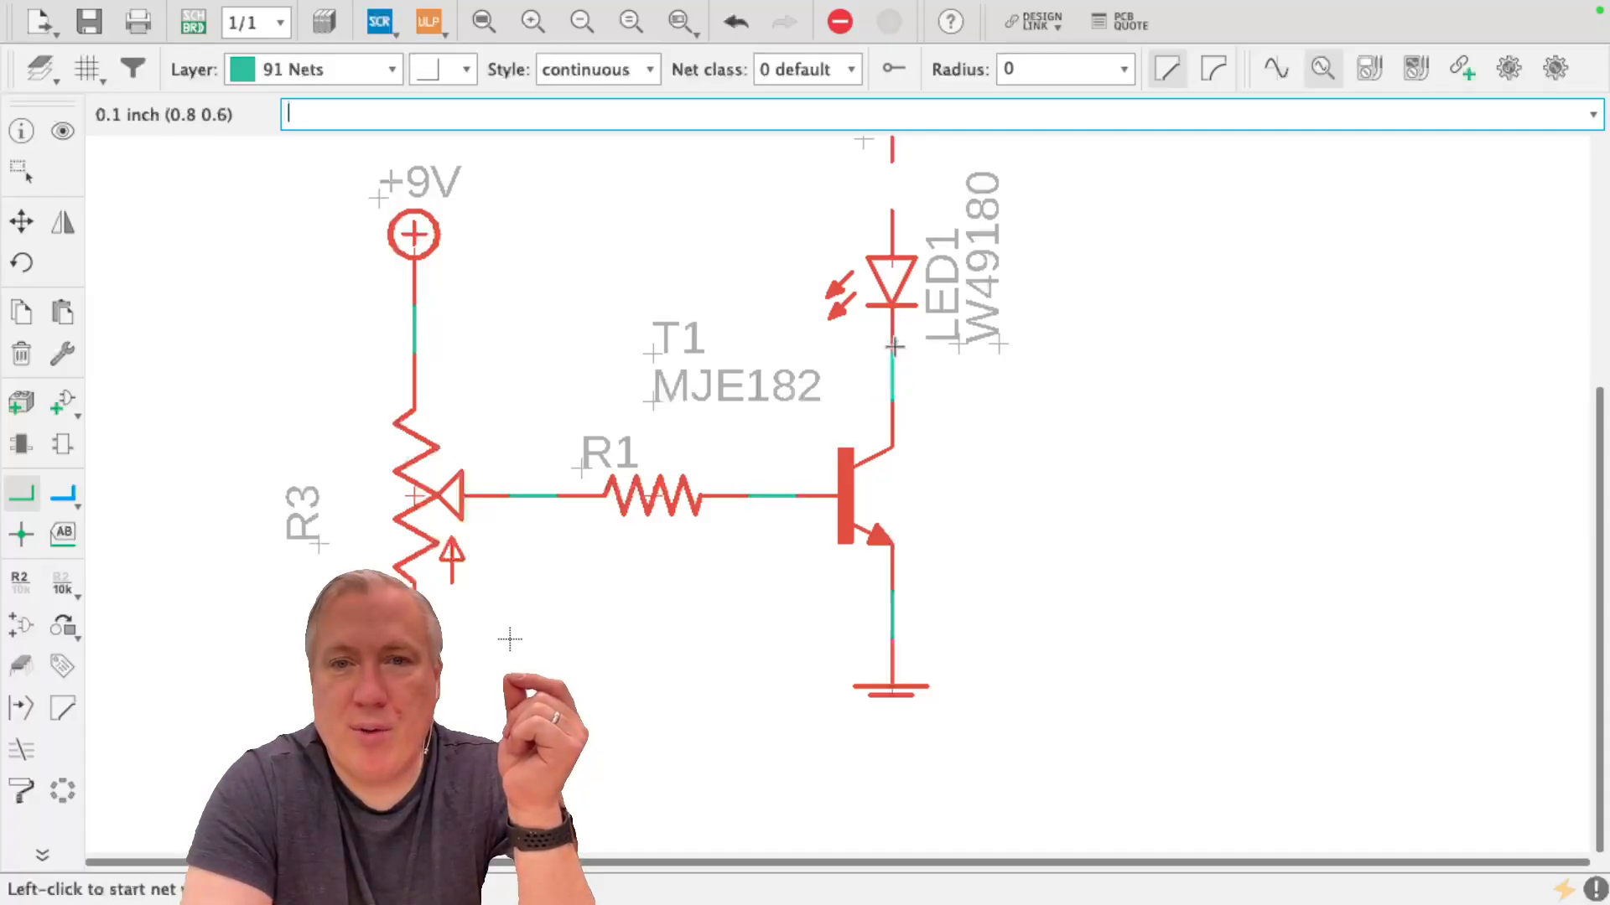
{"action": "left_click", "coordinate": [898, 194]}
{"action": "left_click", "coordinate": [894, 166]}
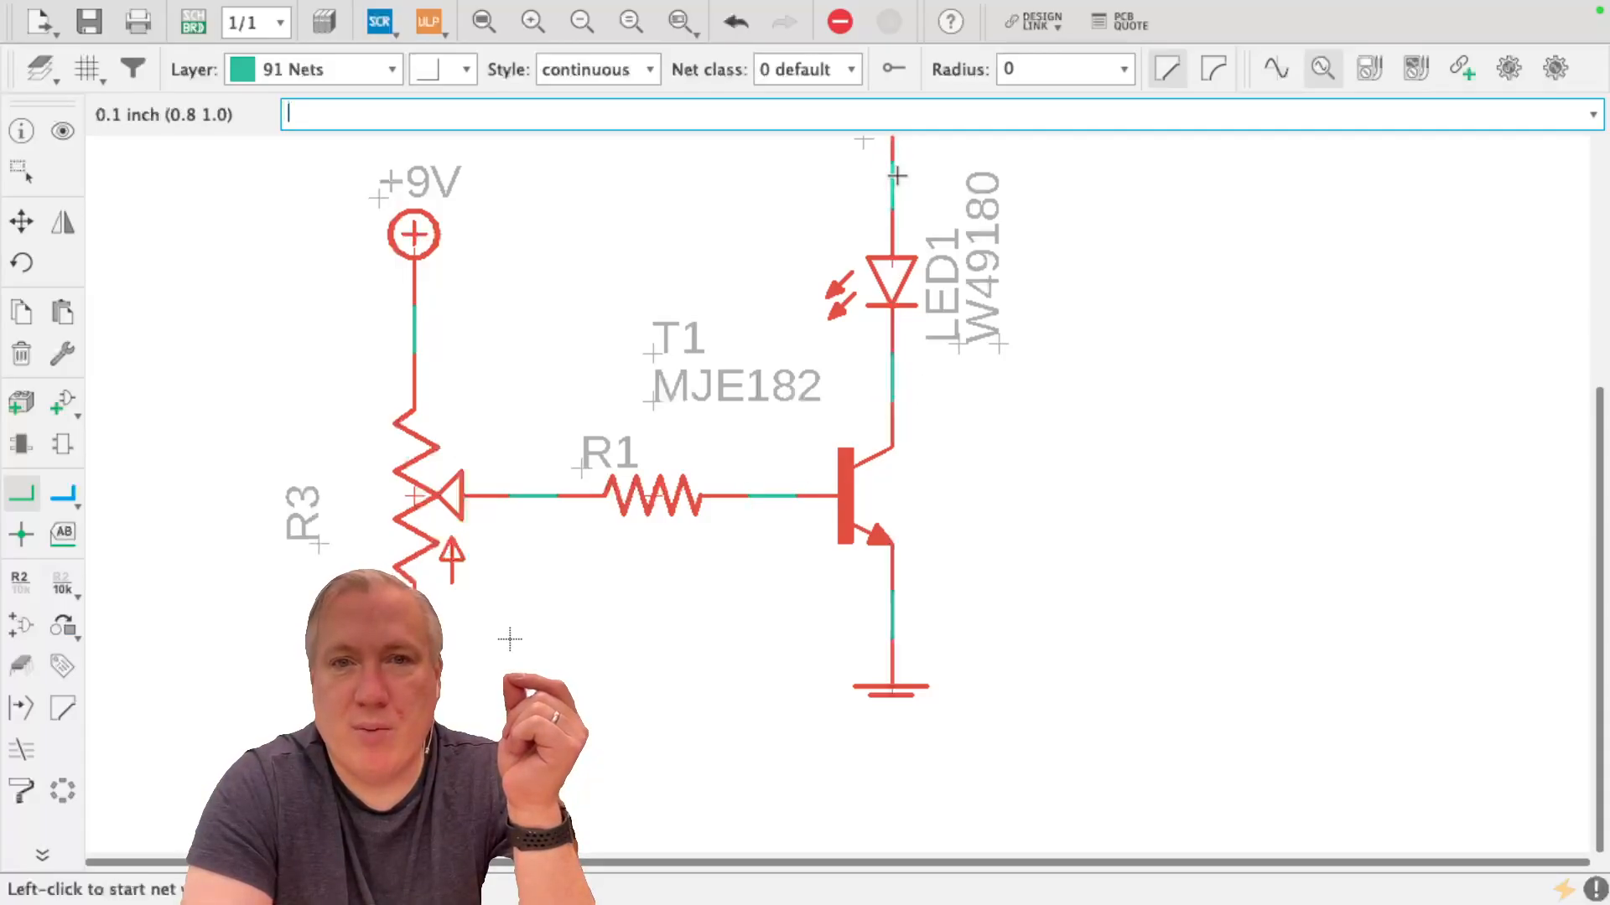
{"action": "left_click", "coordinate": [480, 28]}
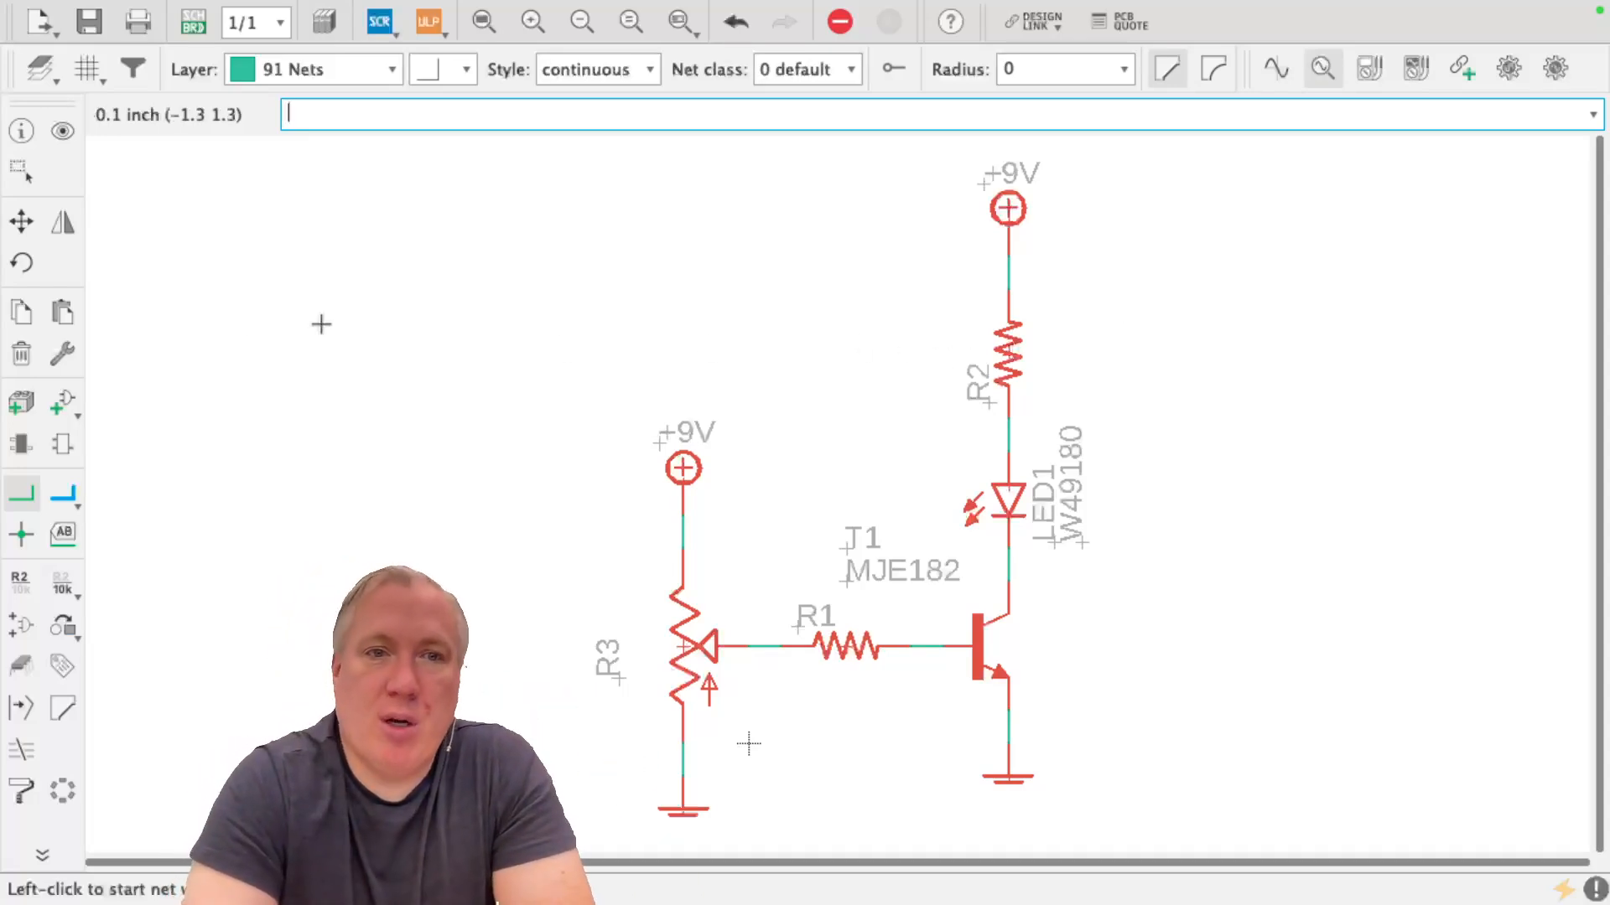
Open the part library for adding a component, clear the previous search, and expand the con-molex library
{"action": "left_click", "coordinate": [62, 403]}
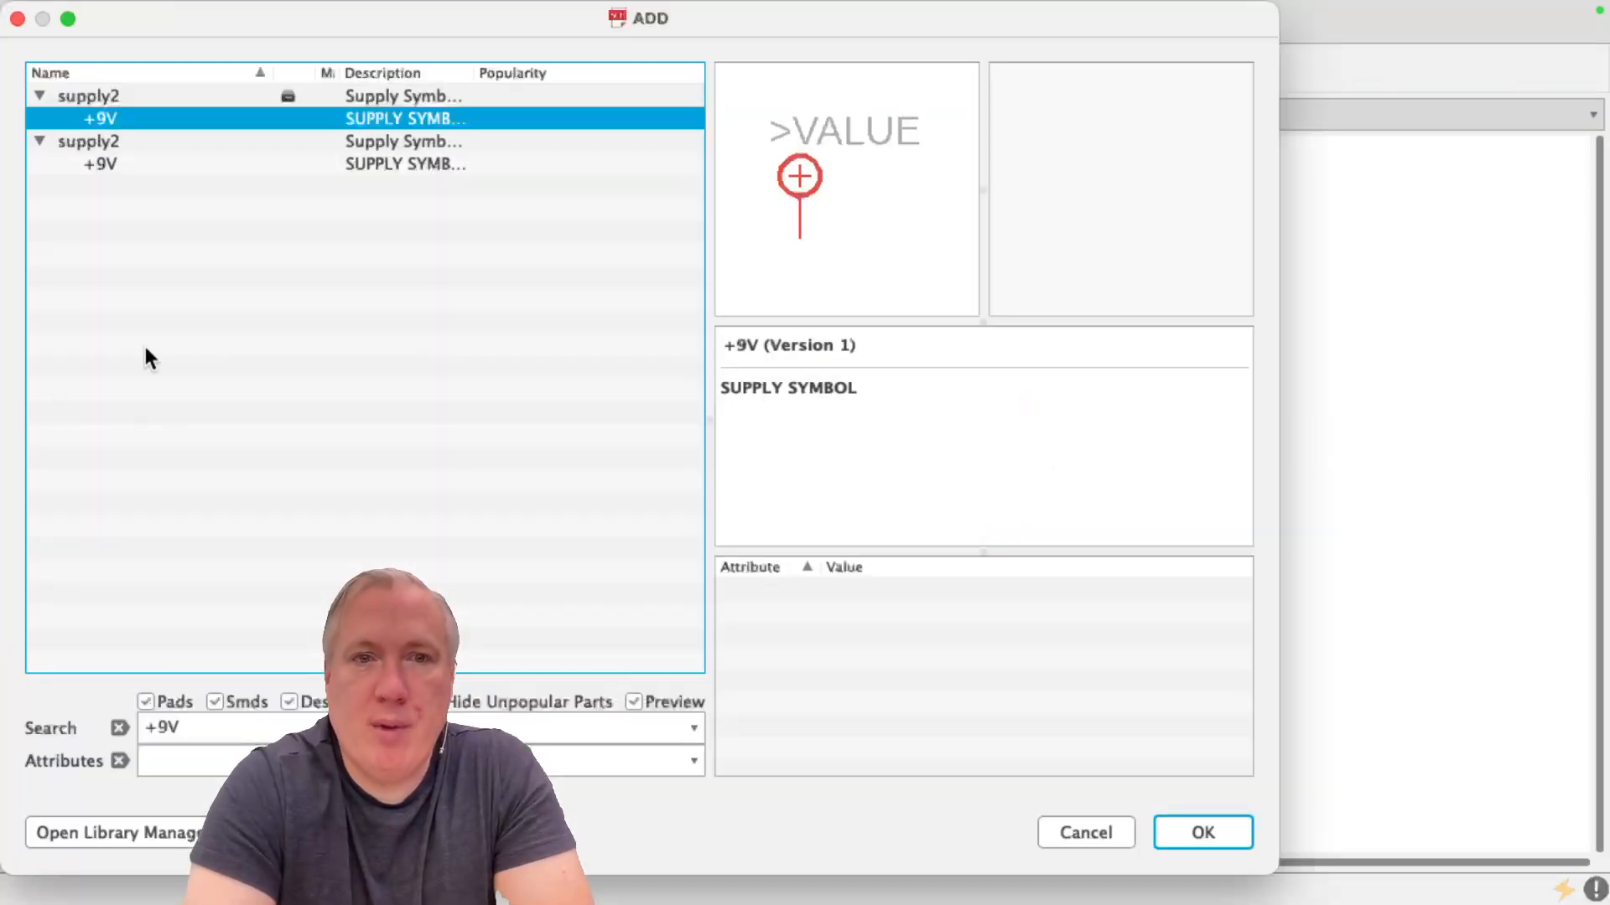
{"action": "left_click", "coordinate": [119, 728]}
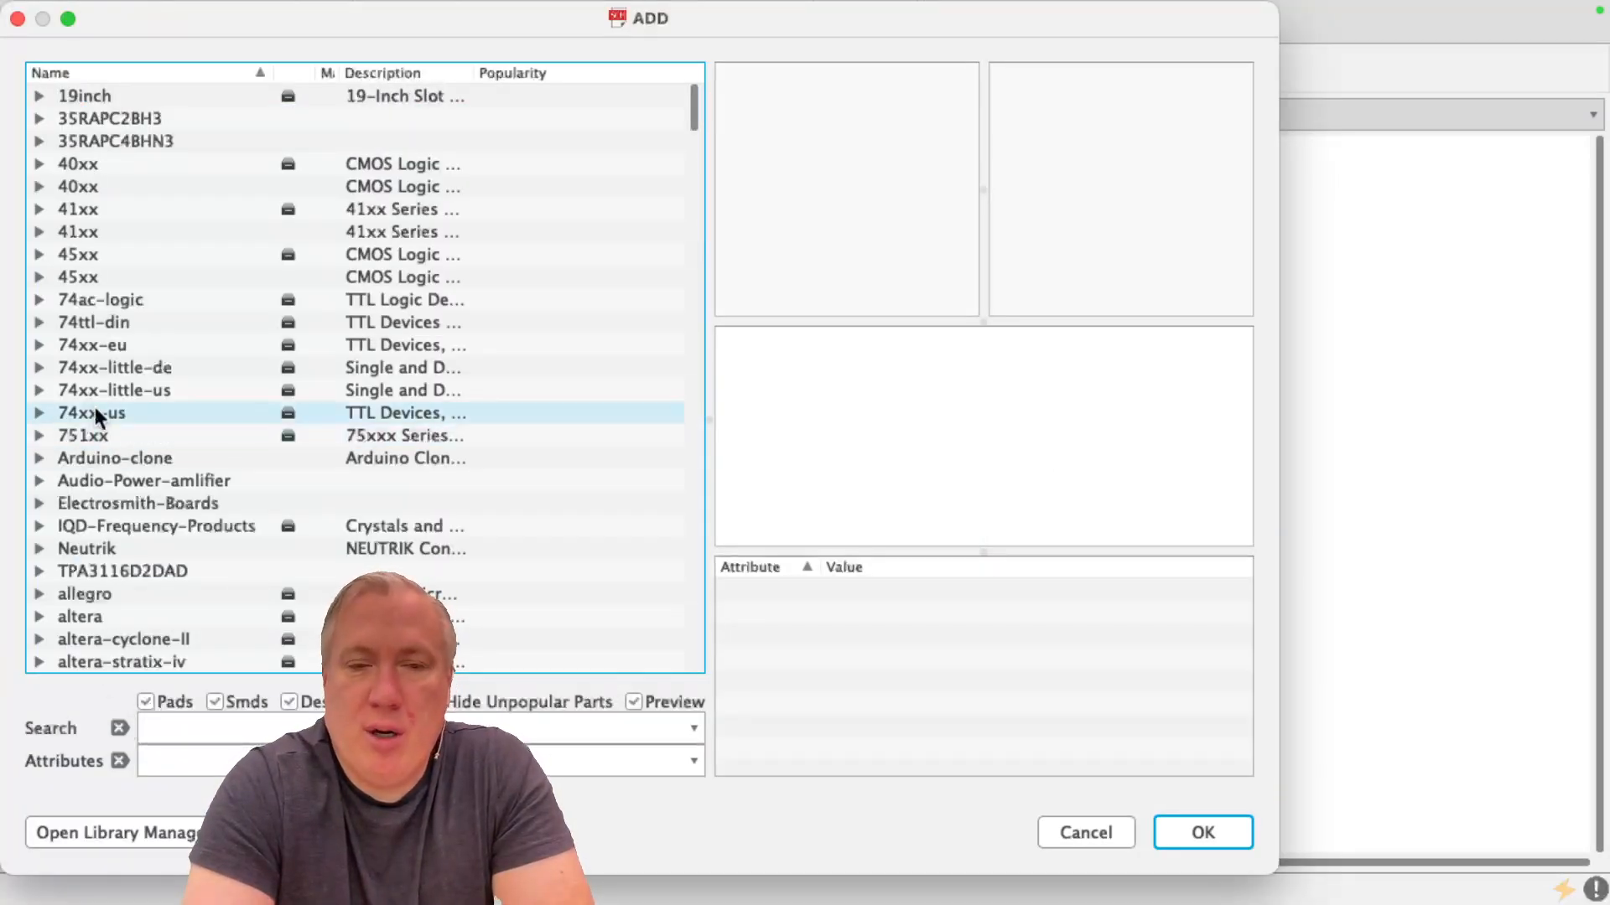
{"action": "scroll", "coordinate": [95, 410], "scroll_direction": "down", "scroll_amount": 12}
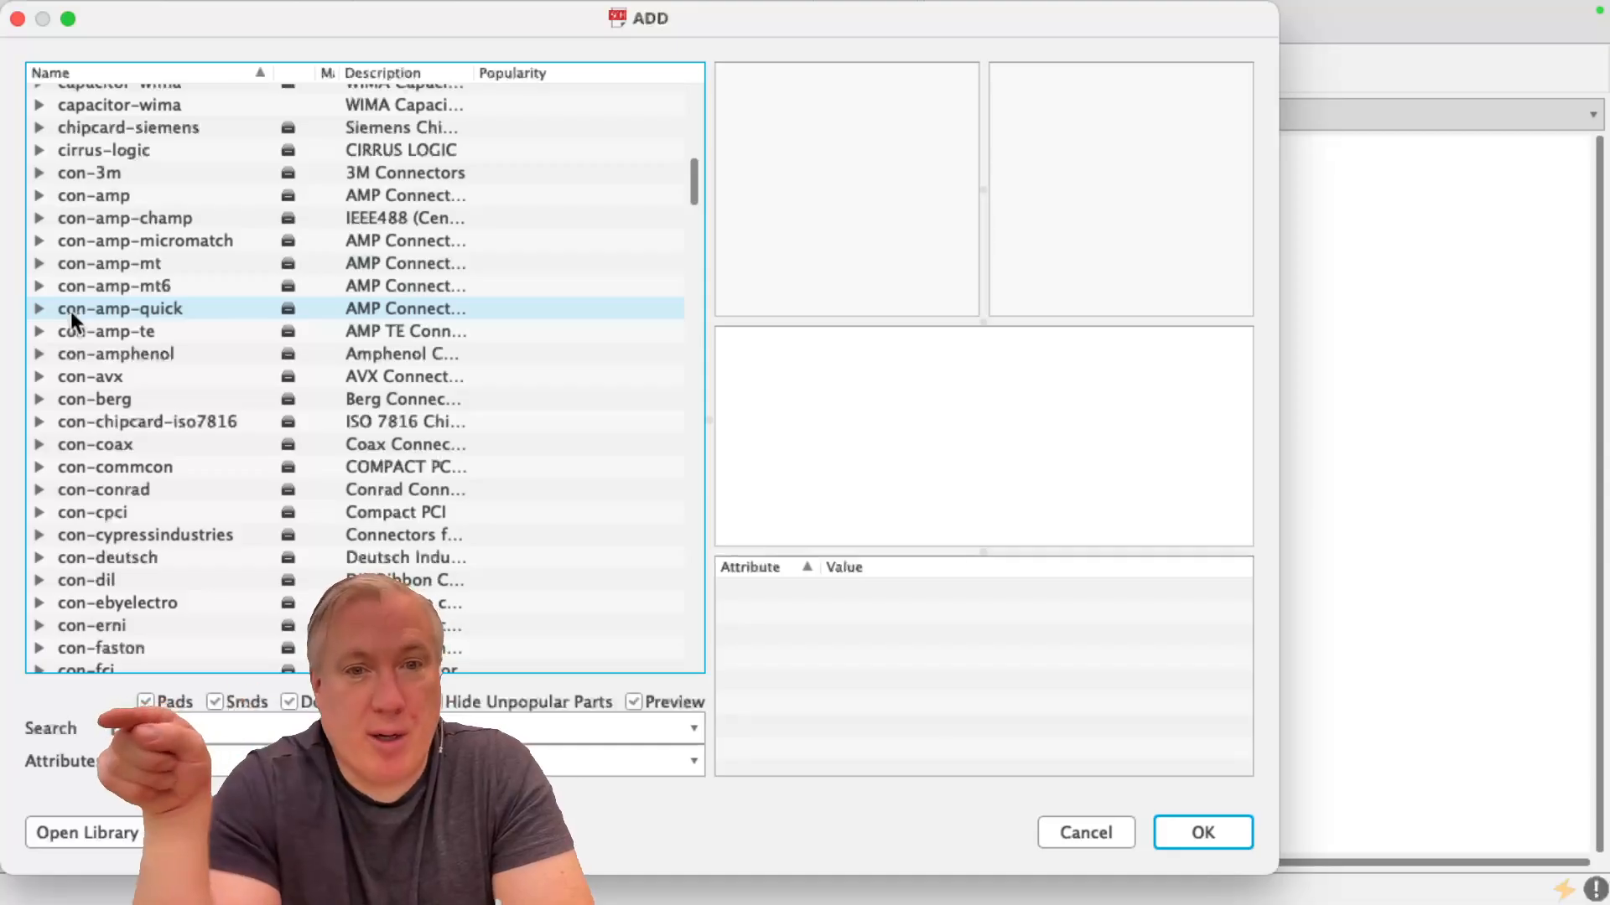
{"action": "scroll", "coordinate": [71, 310], "scroll_direction": "down", "scroll_amount": 5}
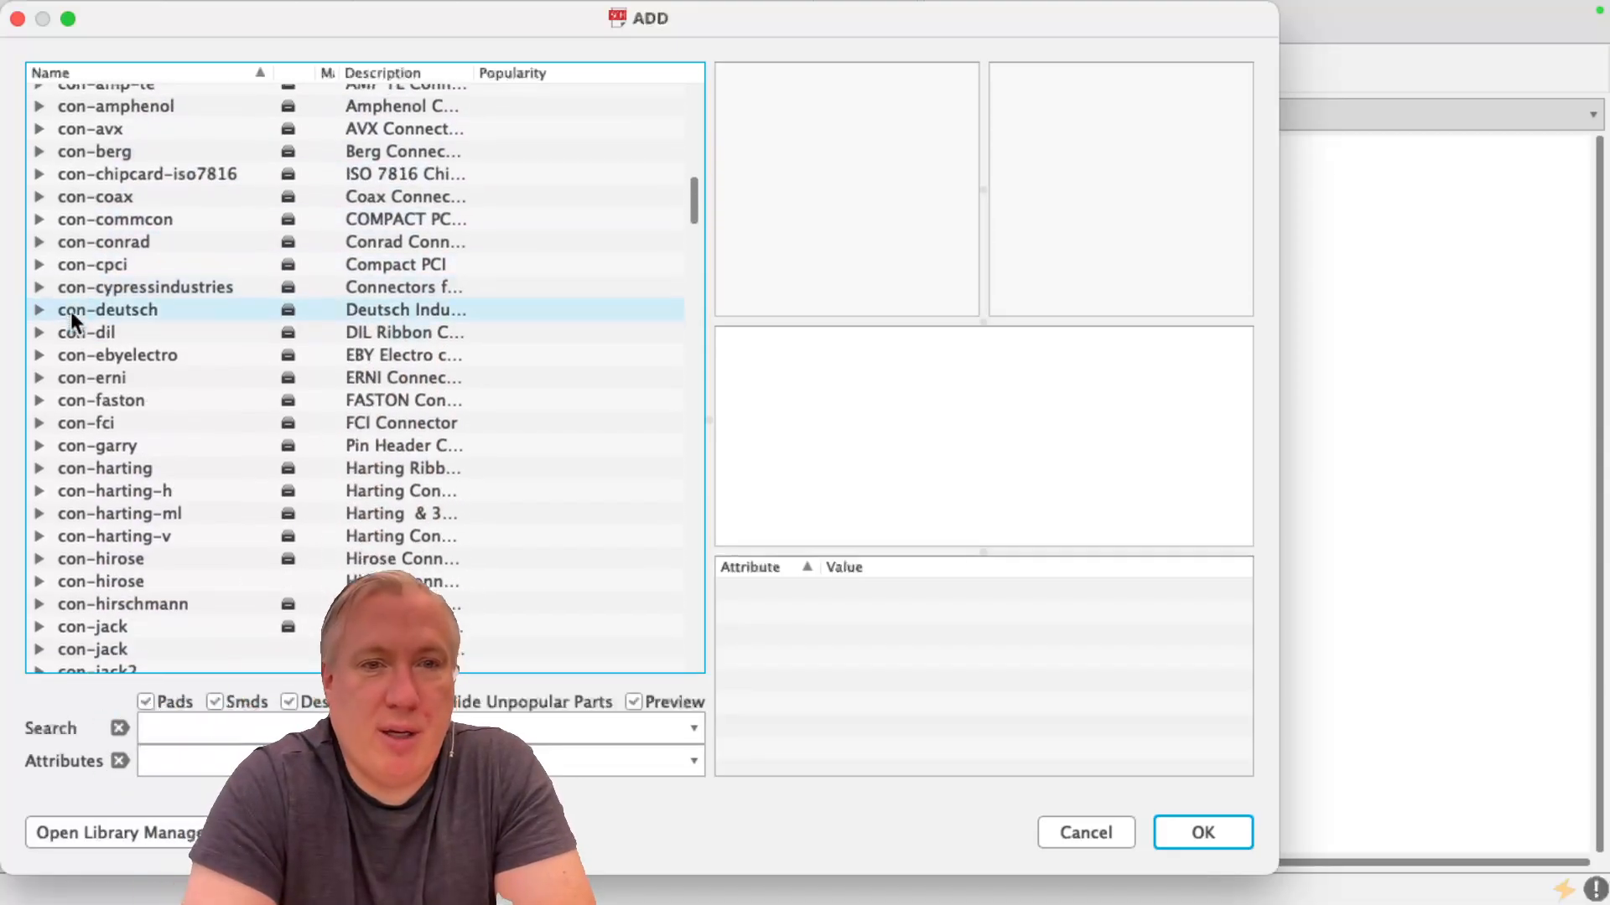
{"action": "scroll", "coordinate": [70, 310], "scroll_direction": "down", "scroll_amount": 5}
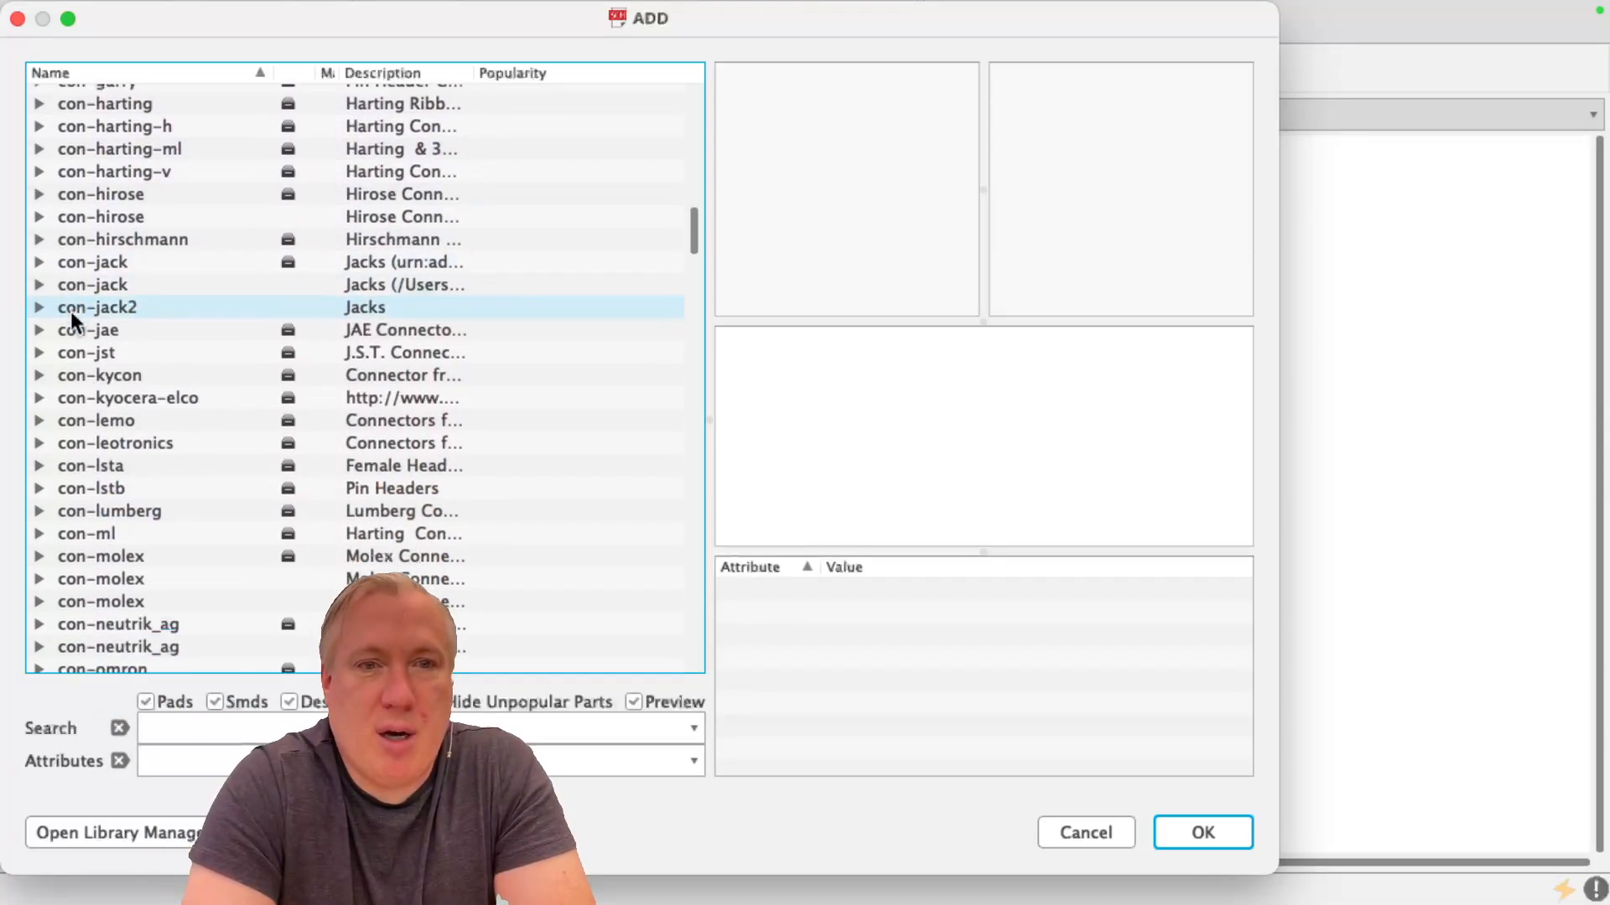
{"action": "scroll", "coordinate": [72, 327], "scroll_direction": "down", "scroll_amount": 2}
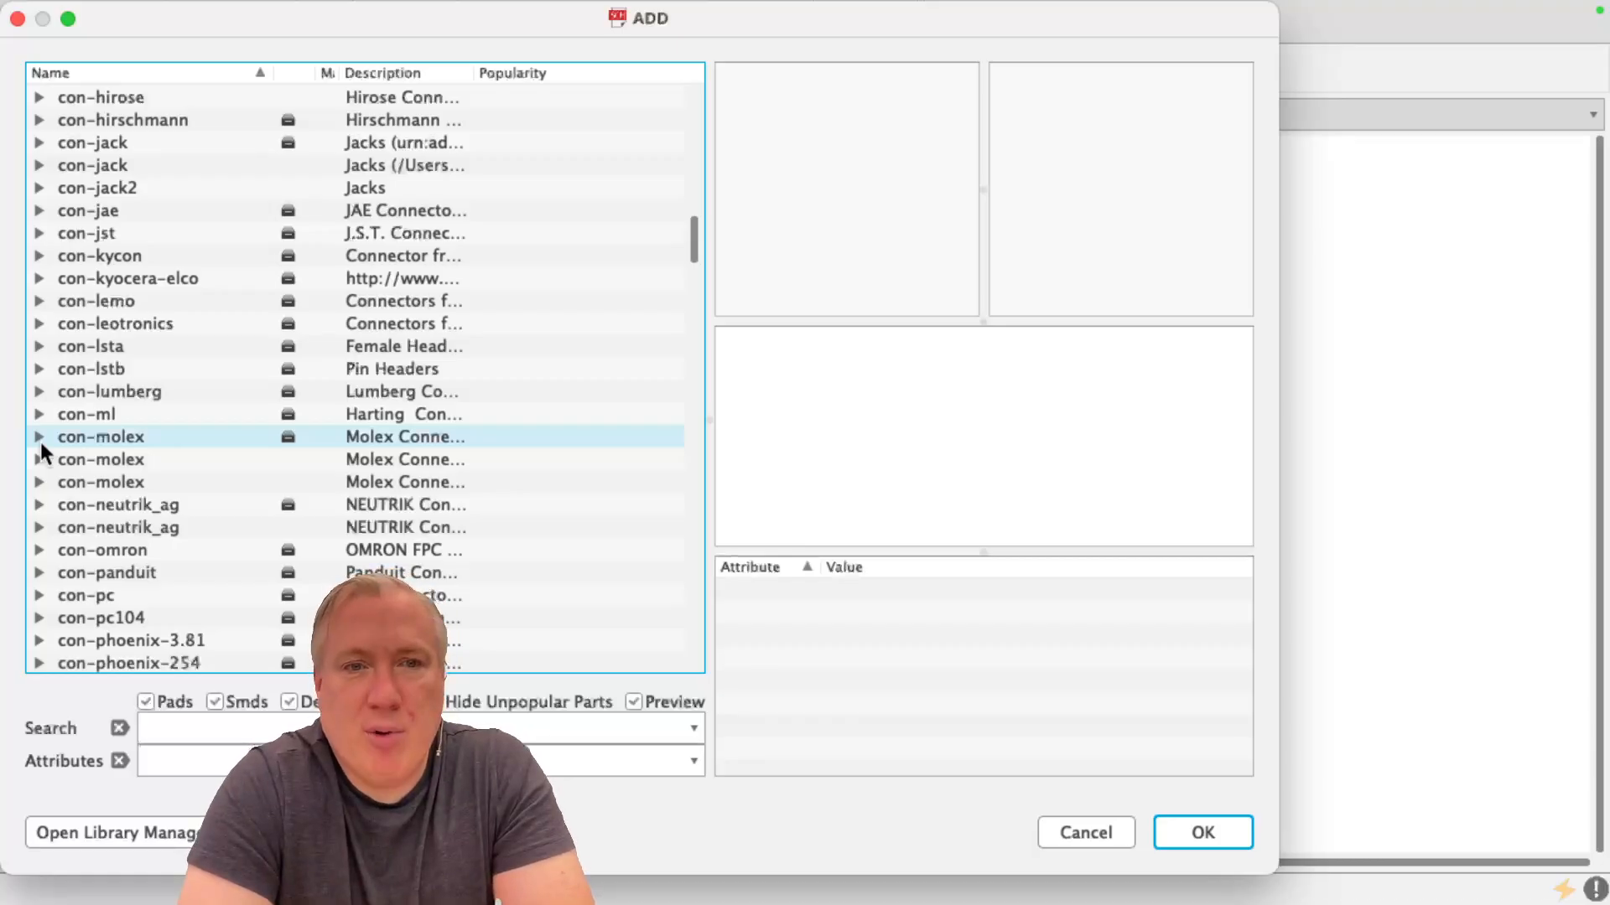
{"action": "left_click", "coordinate": [40, 441]}
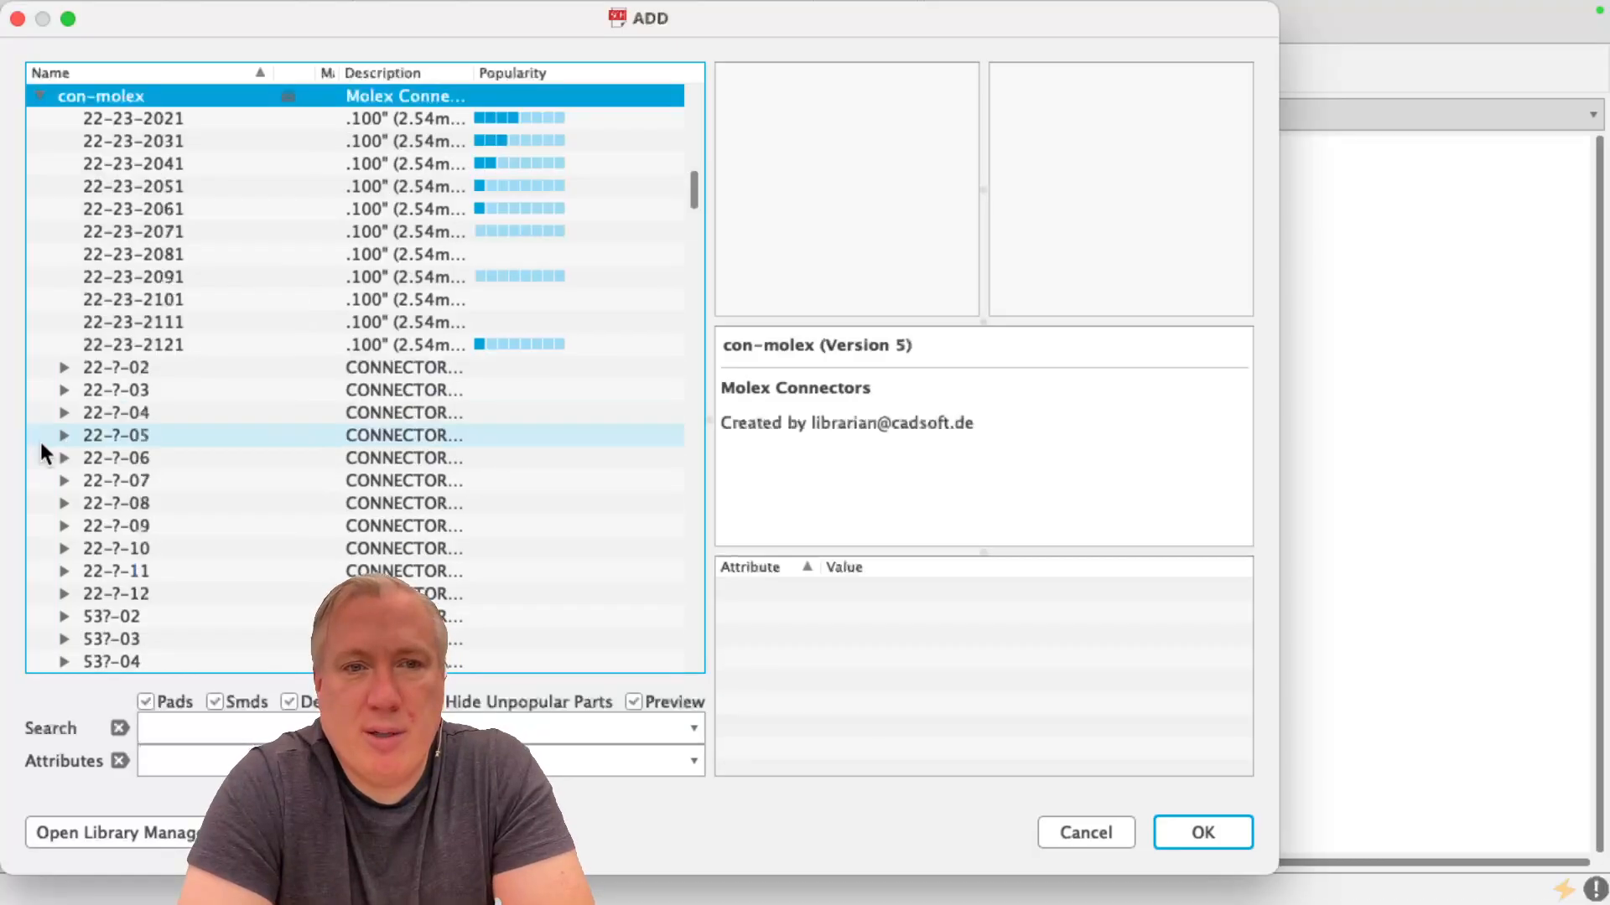
Preview the con-molex center headers and place the 2-pin 22-23-2021 connector in the empty area to the left of R3
{"action": "left_click", "coordinate": [146, 124]}
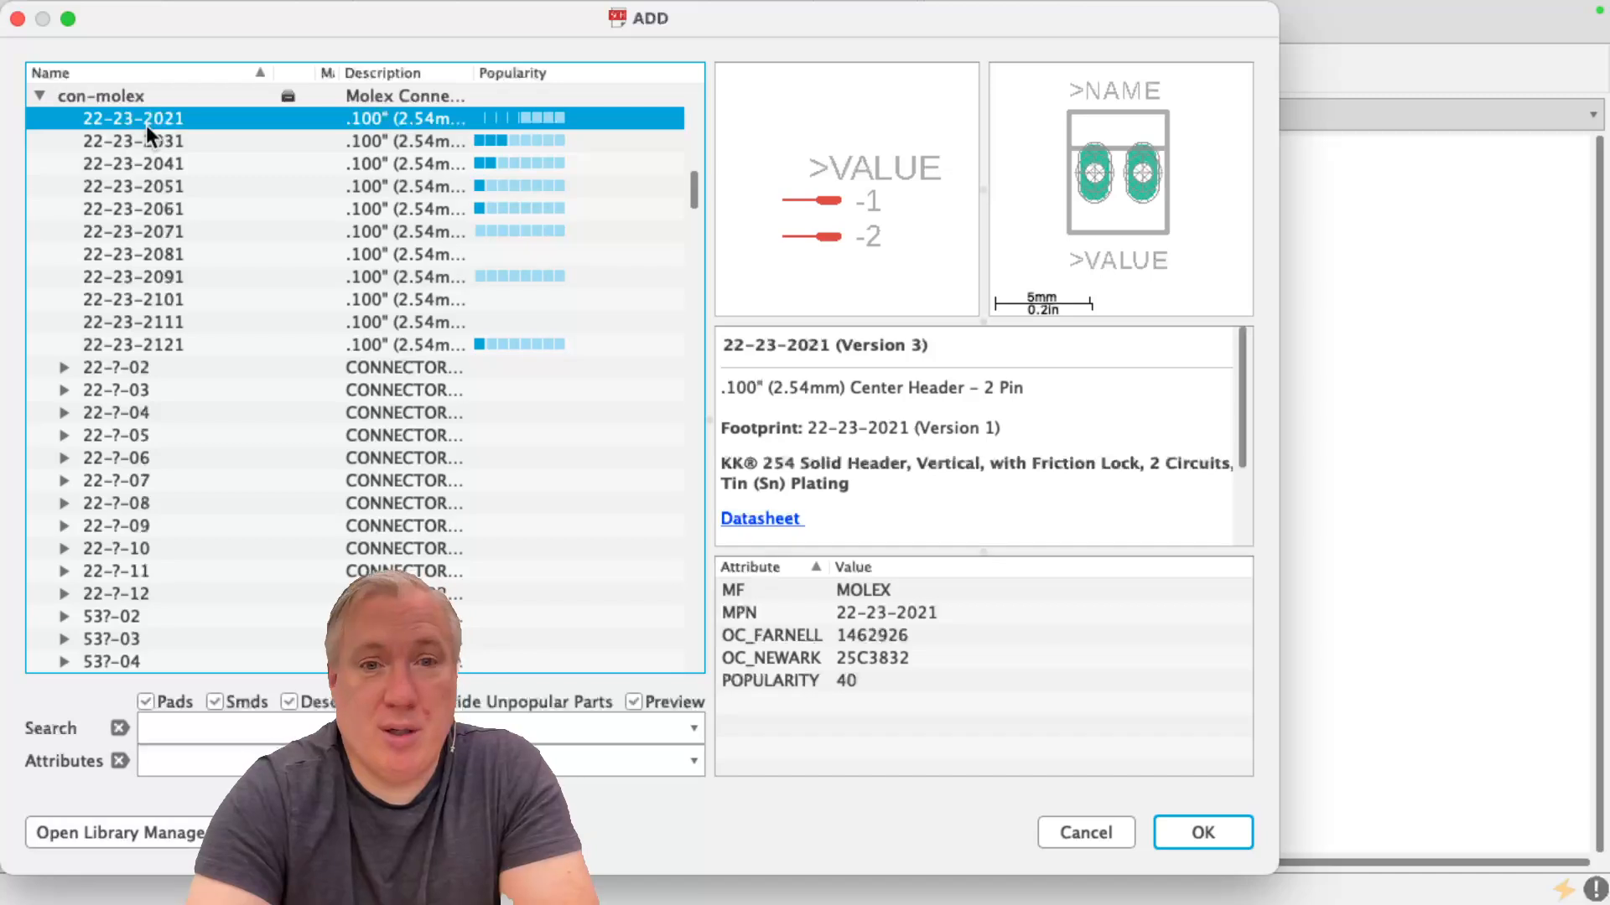
{"action": "key", "text": "Down"}
{"action": "key", "text": "Down"}
{"action": "key", "text": "Down"}
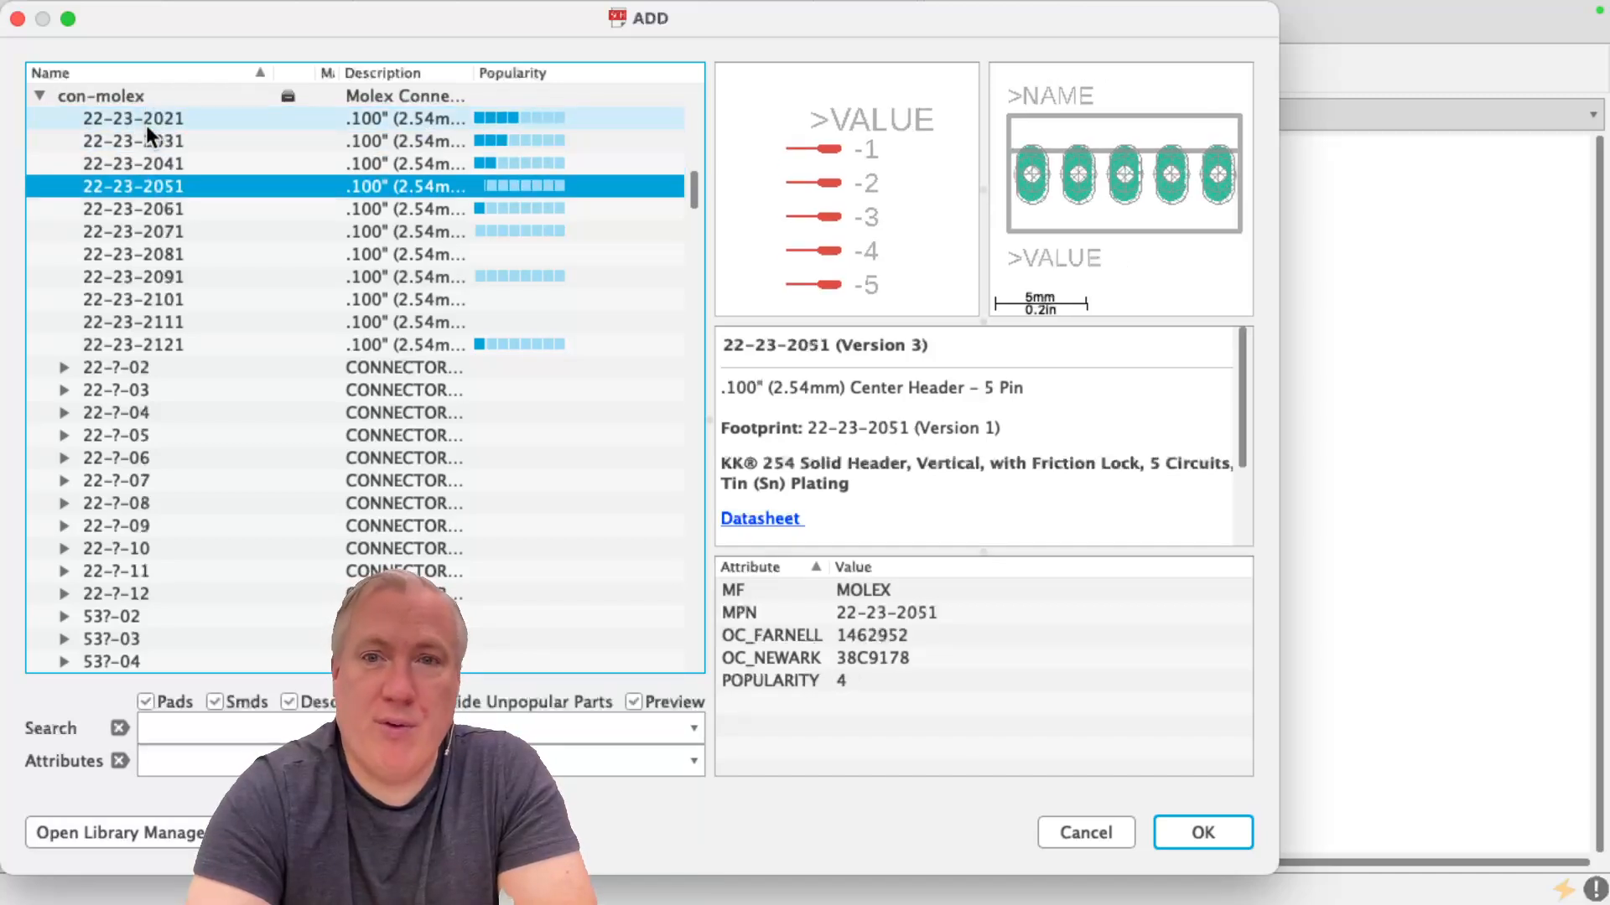
{"action": "key", "text": "Down"}
{"action": "key", "text": "Down"}
{"action": "key", "text": "Down"}
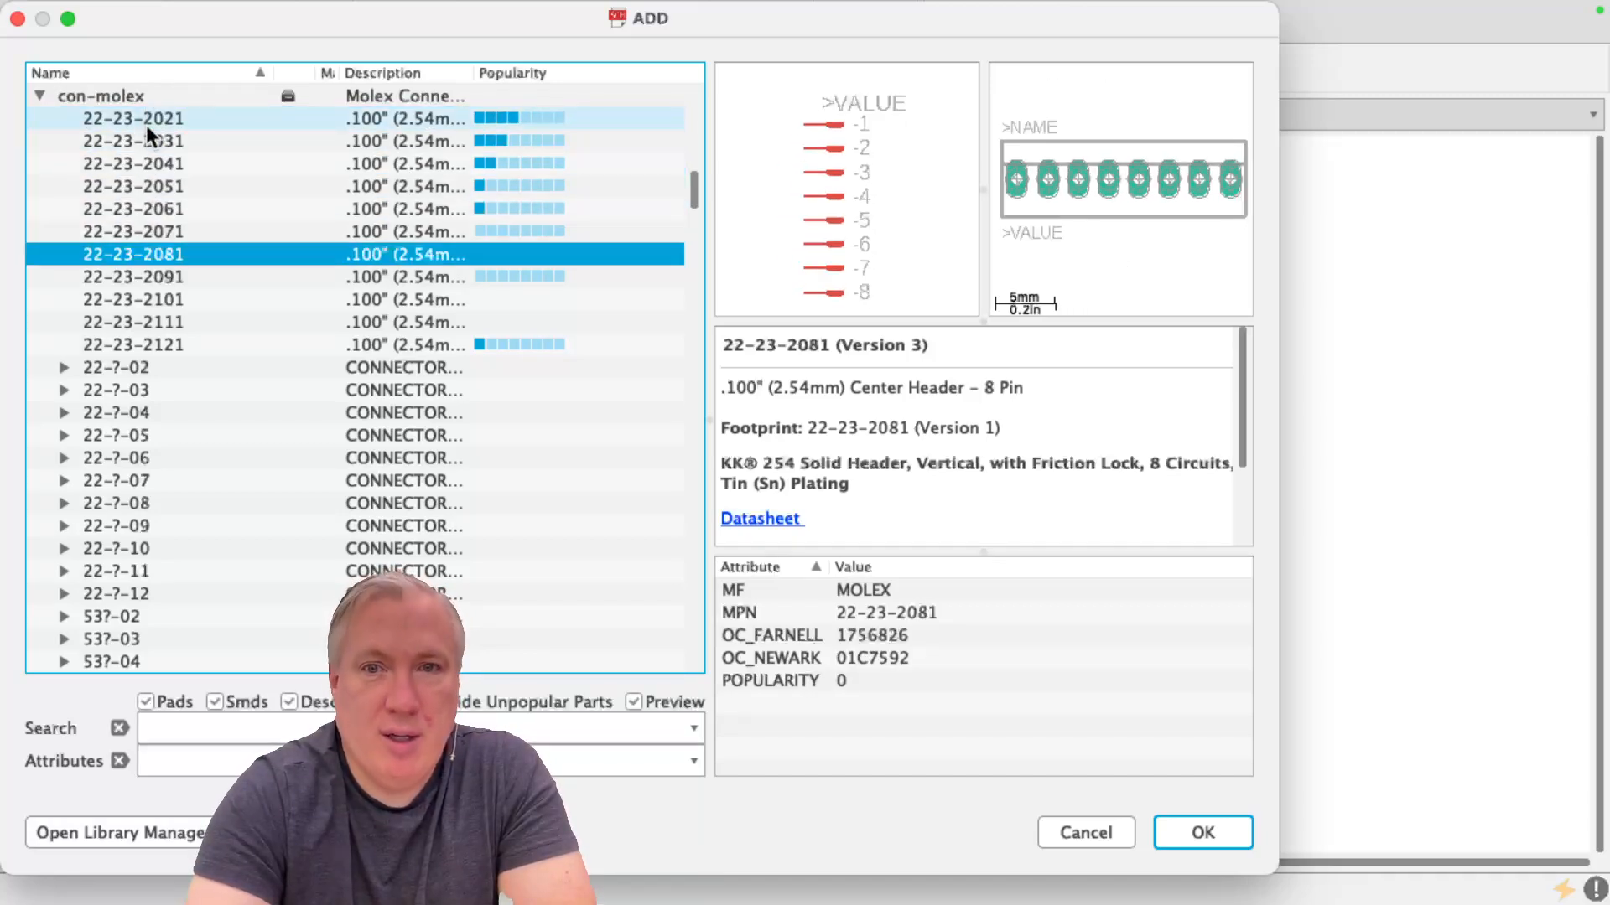
{"action": "key", "text": "Up"}
{"action": "key", "text": "Up"}
{"action": "key", "text": "Up"}
{"action": "key", "text": "Up"}
{"action": "key", "text": "Up"}
{"action": "key", "text": "Up"}
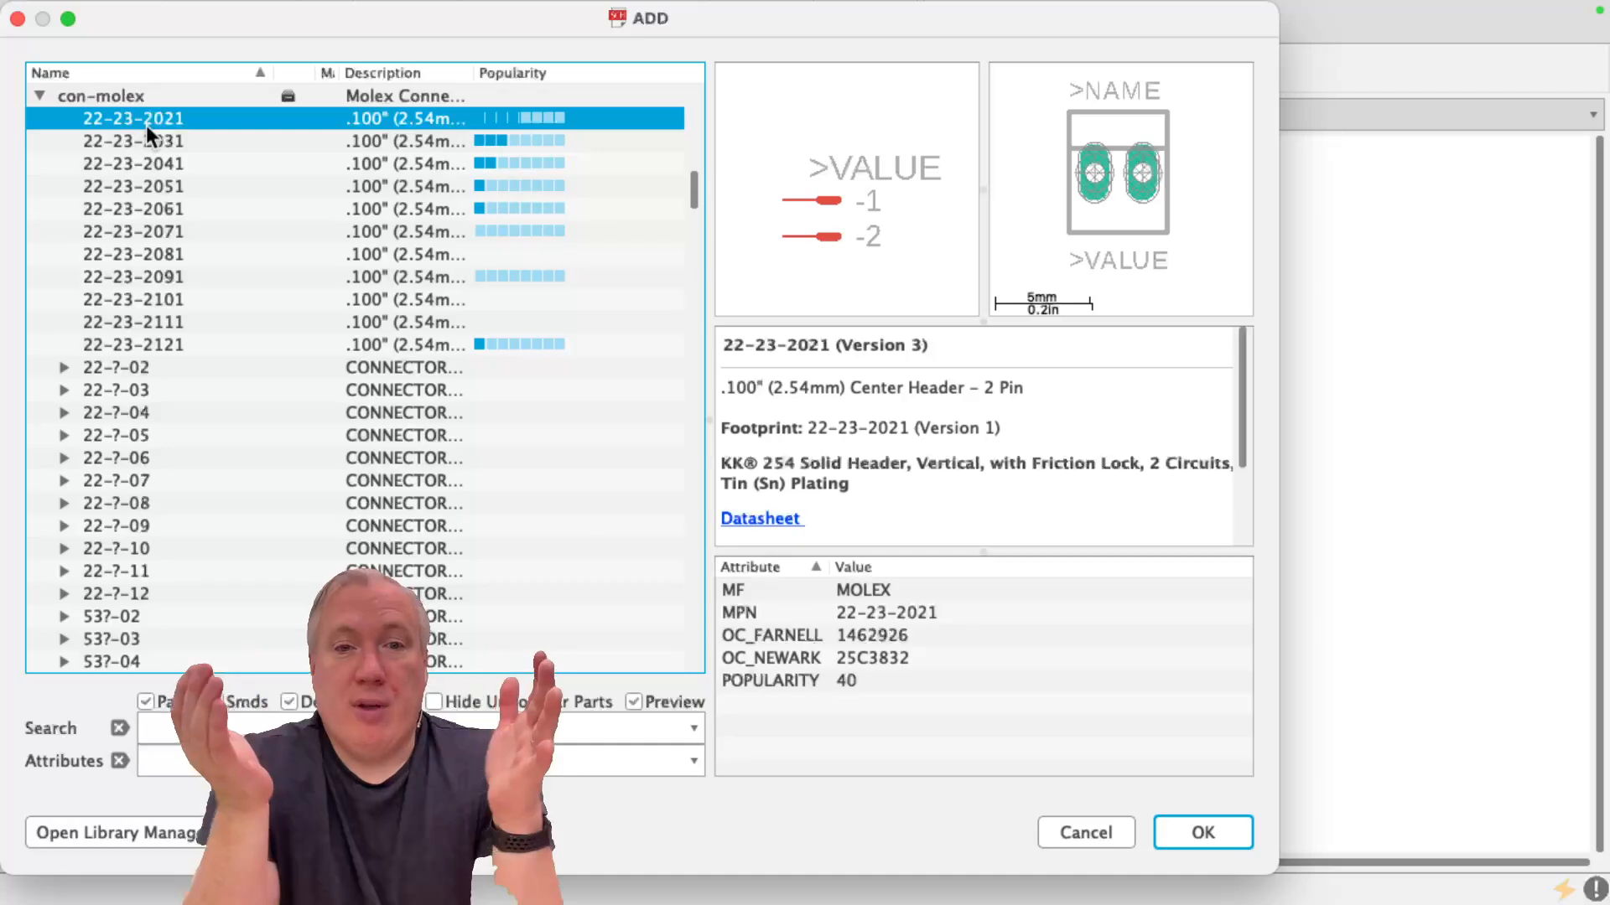
{"action": "double_click", "coordinate": [157, 119]}
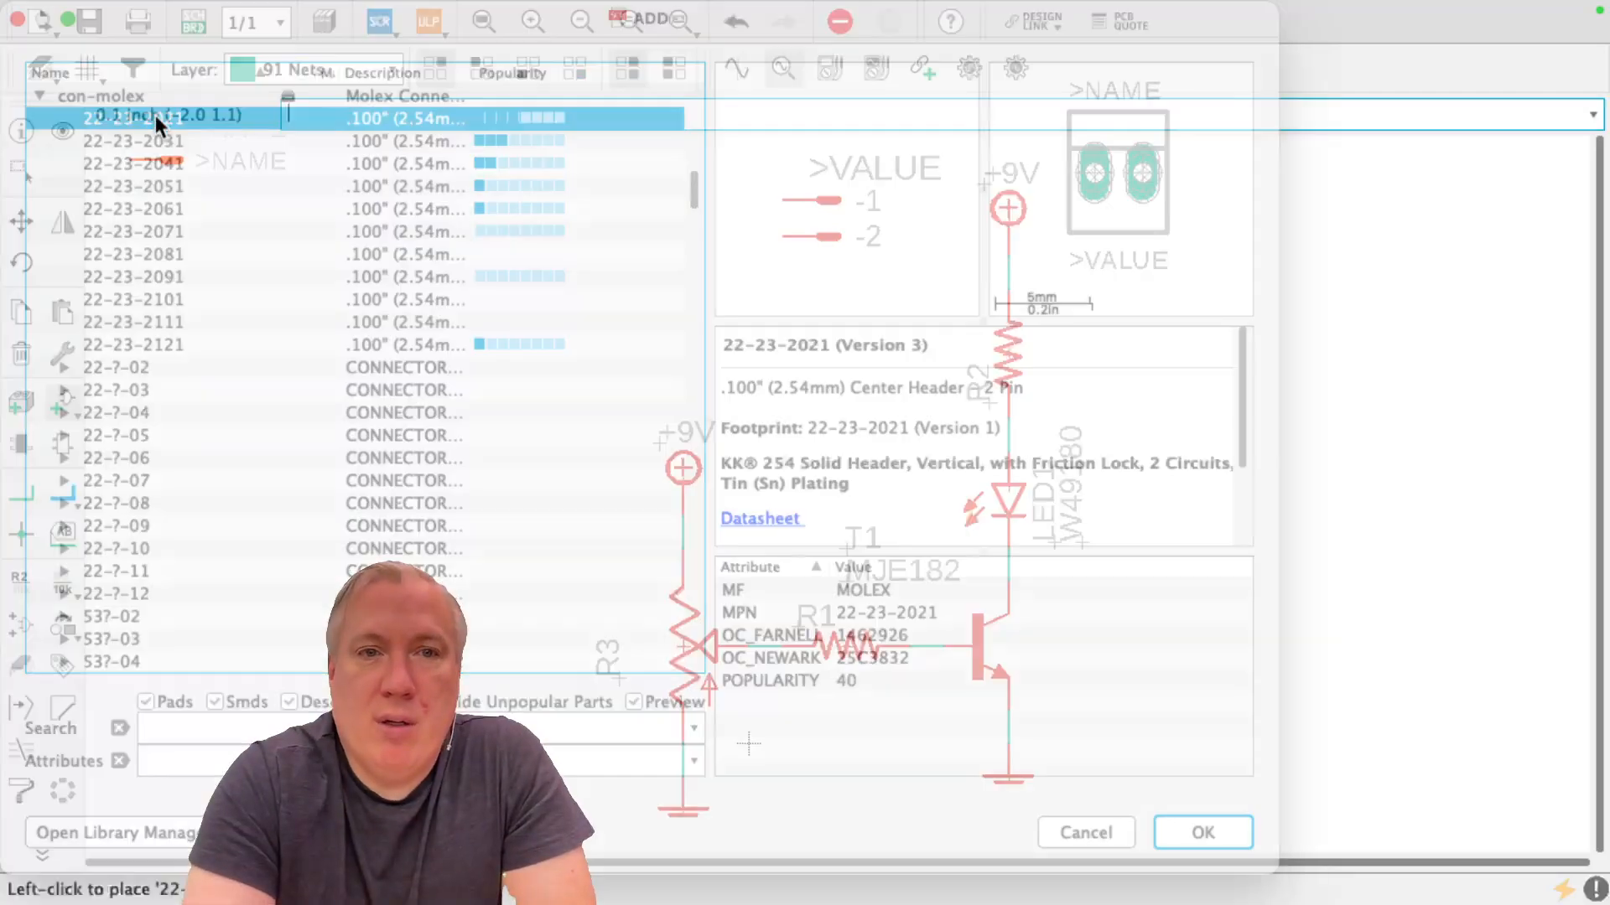
{"action": "left_click", "coordinate": [523, 484]}
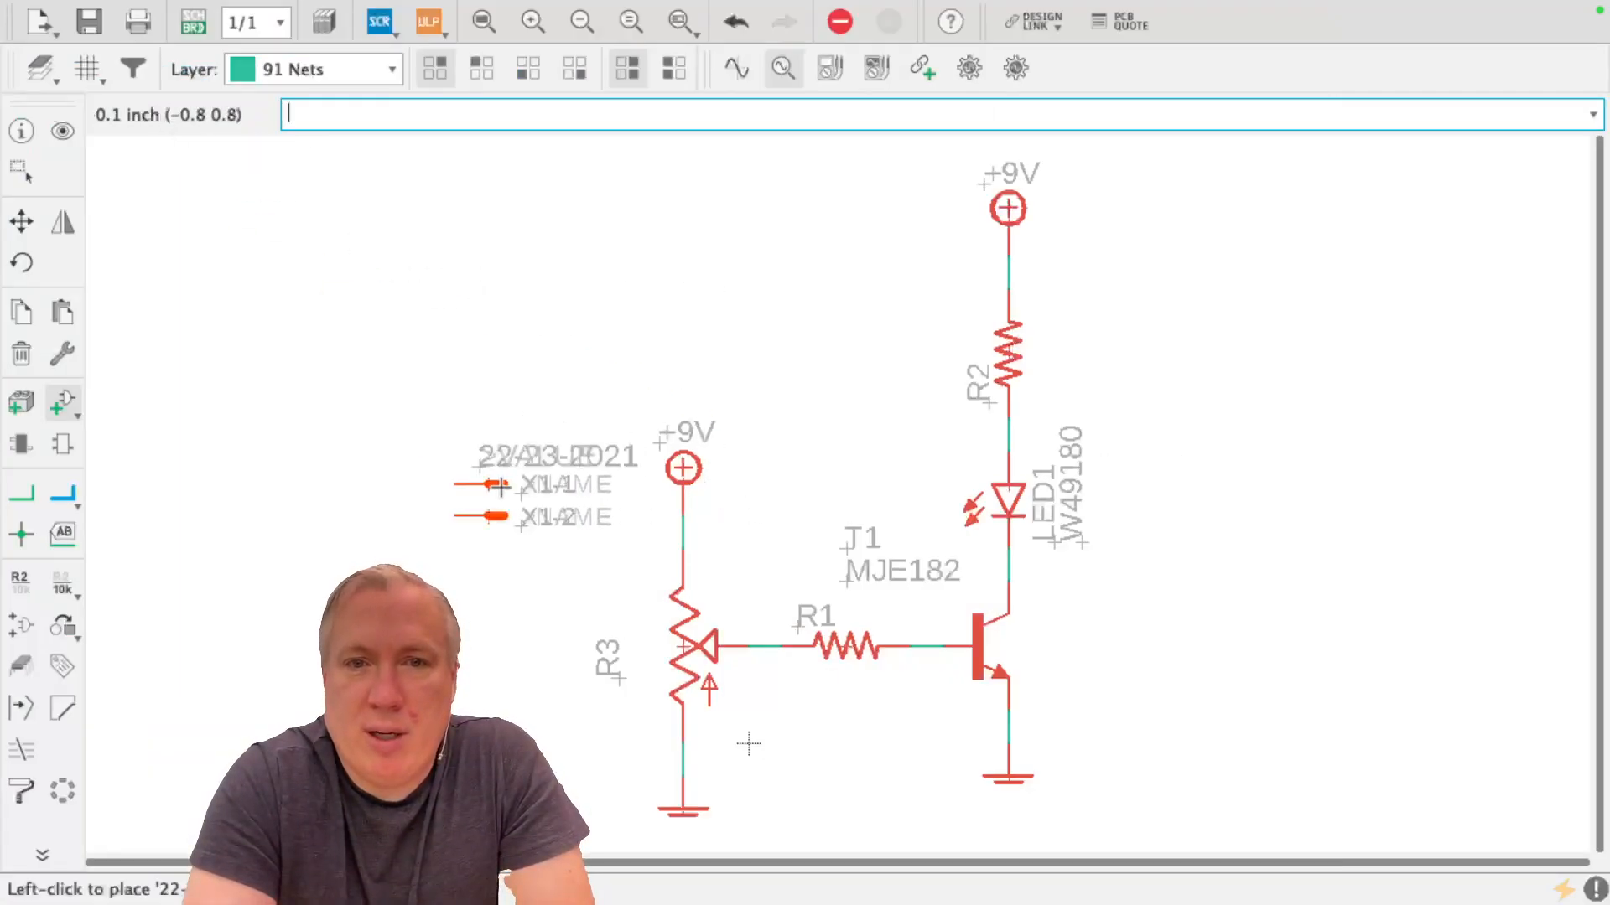
Move connector pin X1-1 onto the net between R3 and +9V, and pin X1-2 onto the net between R3 and ground
{"action": "left_click", "coordinate": [24, 225]}
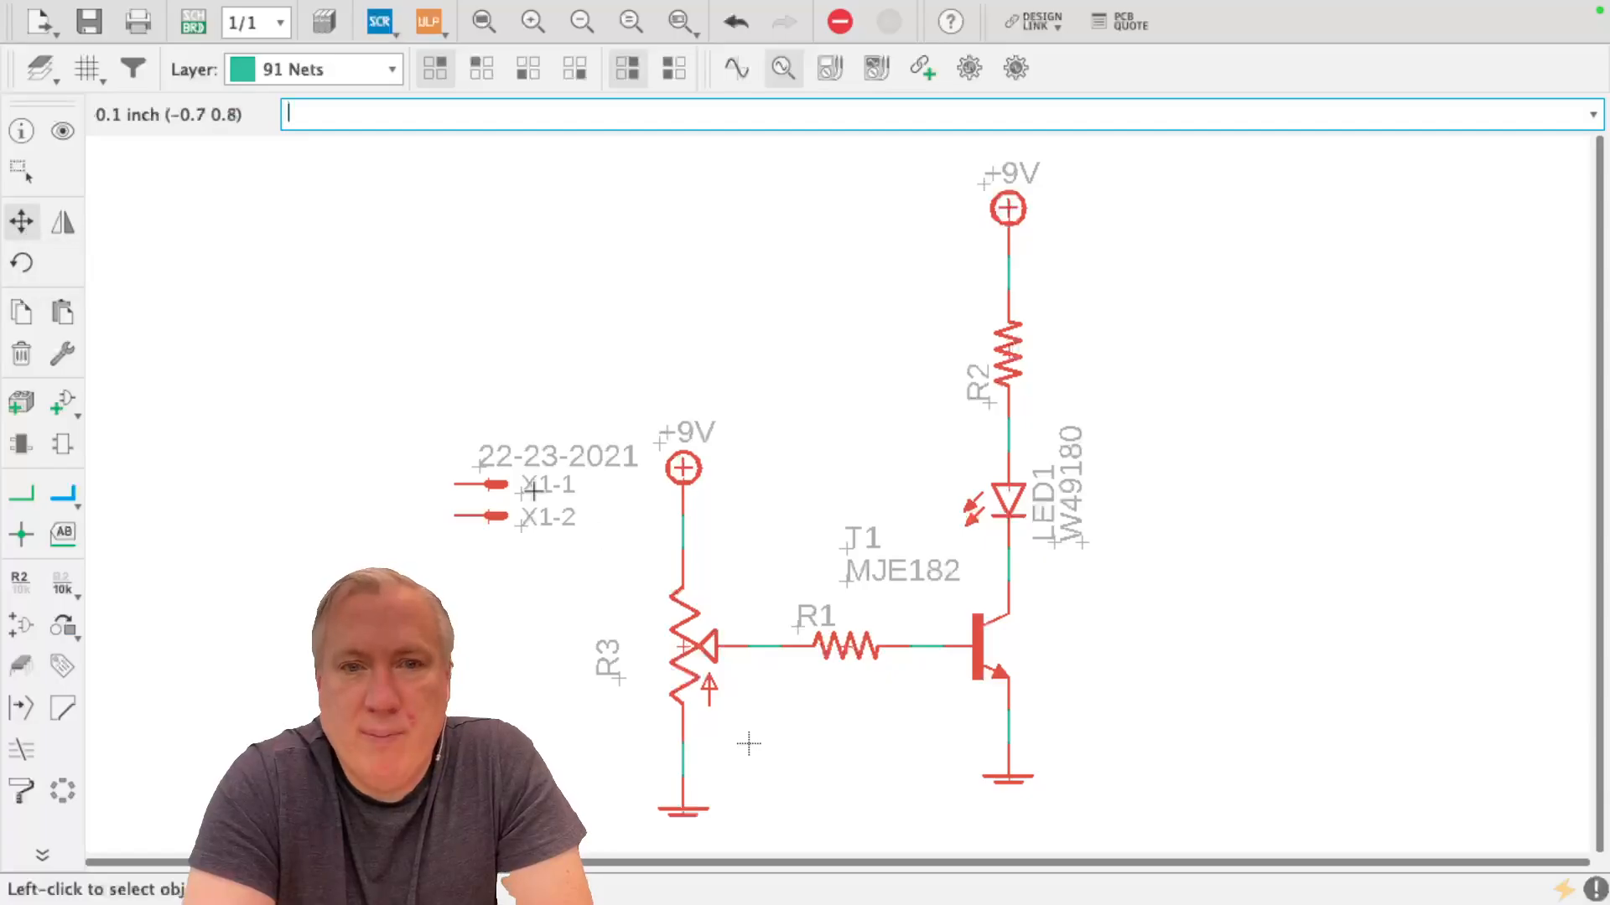
{"action": "left_click", "coordinate": [486, 485]}
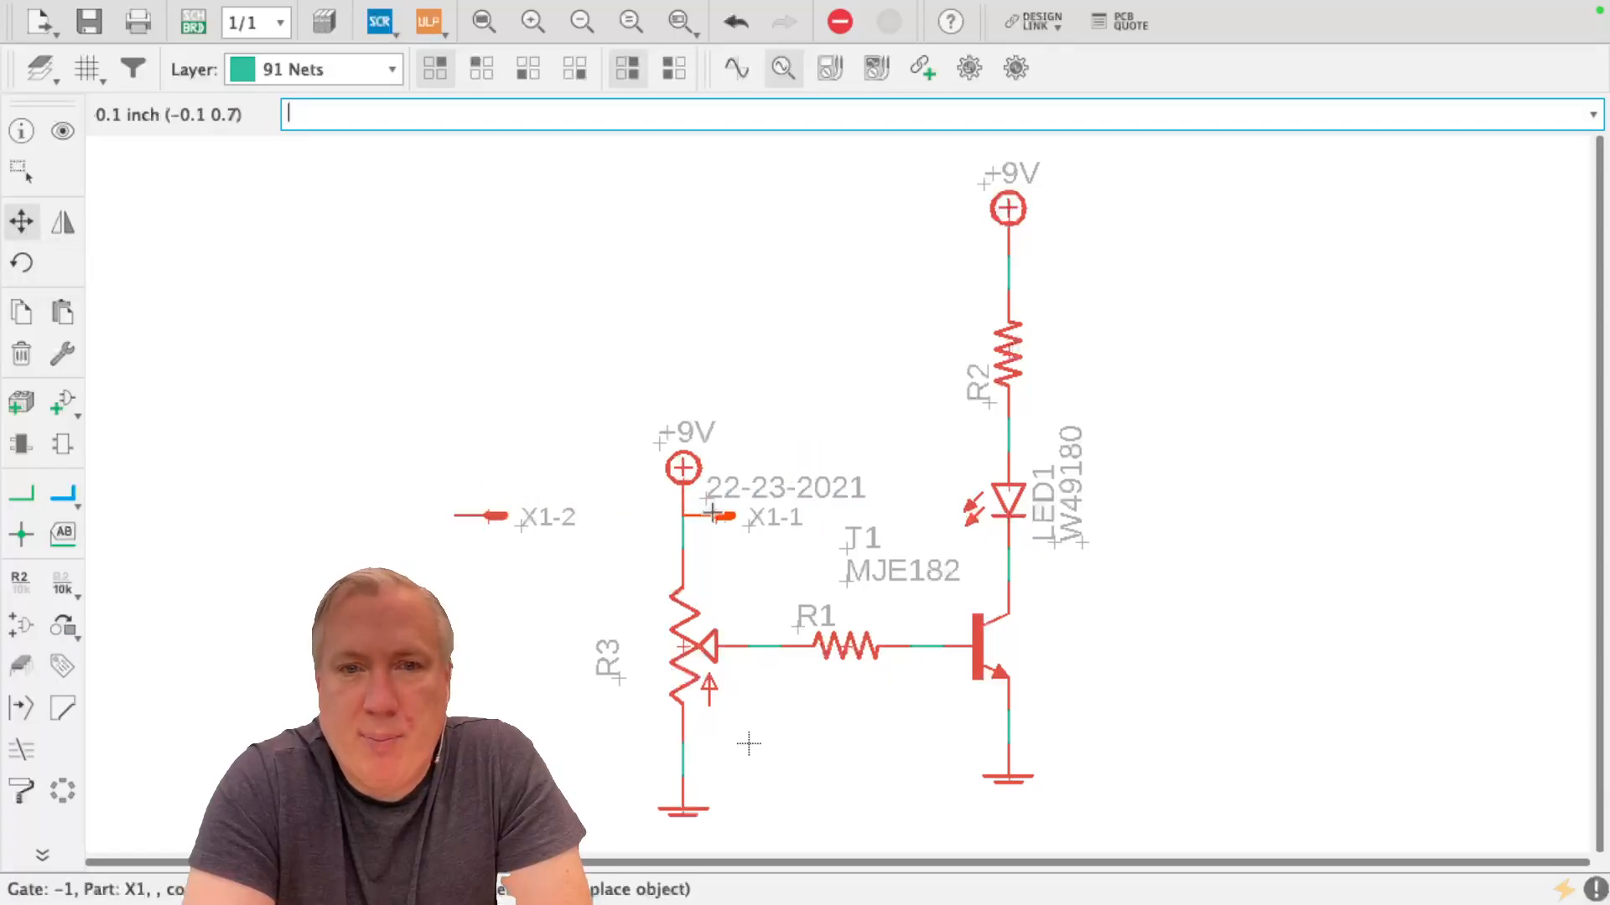
{"action": "left_click", "coordinate": [683, 516]}
{"action": "left_click", "coordinate": [487, 514]}
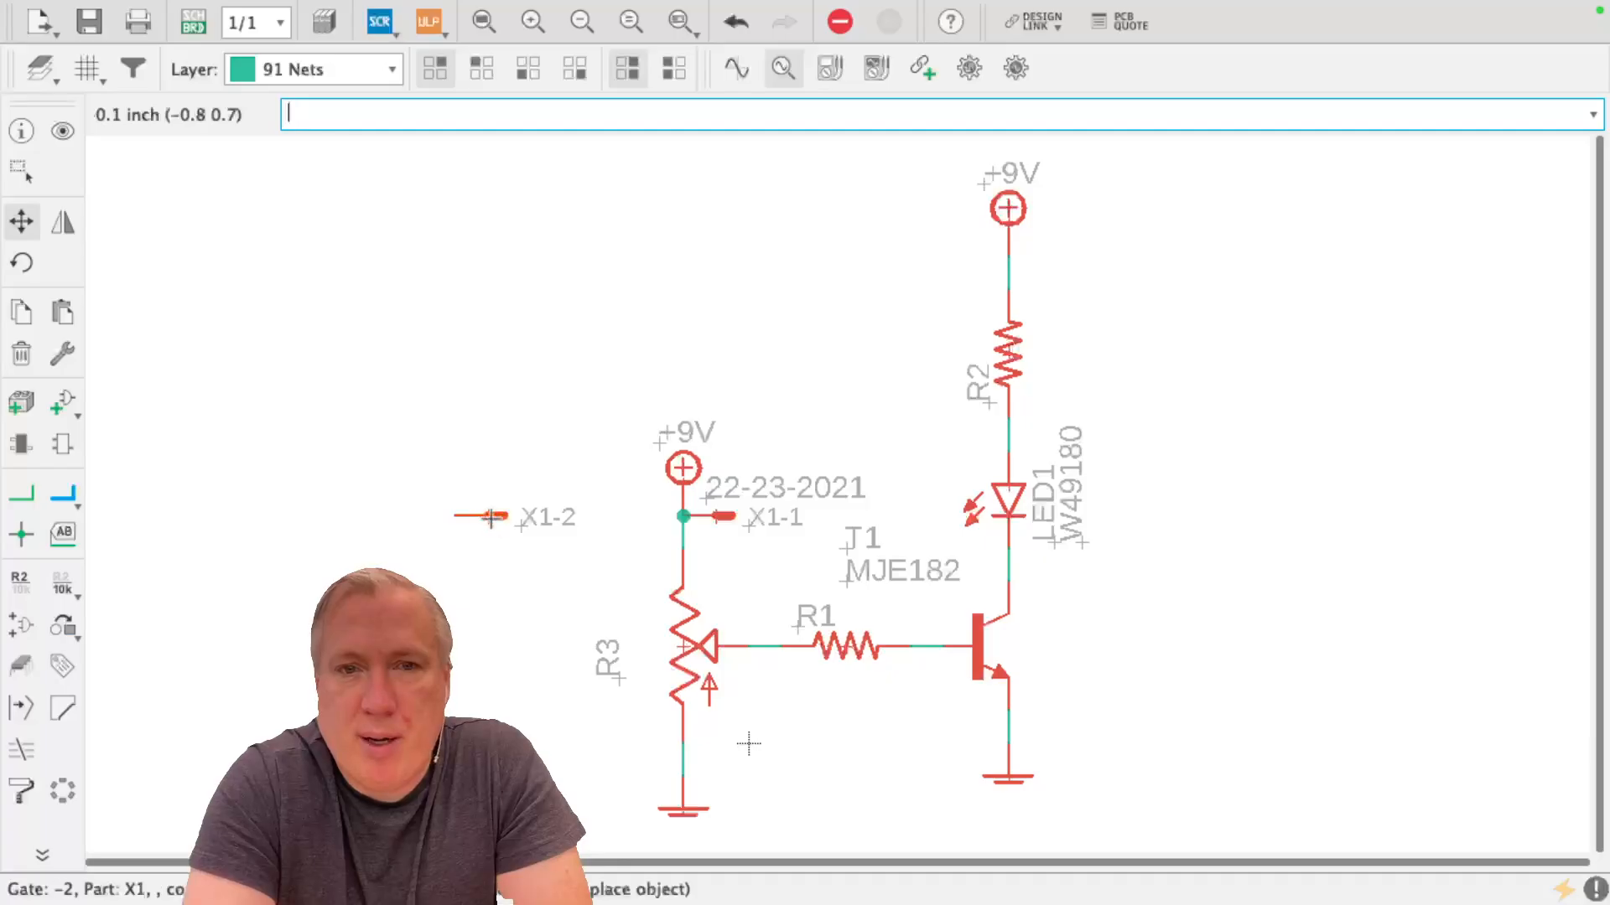
{"action": "left_click", "coordinate": [713, 770]}
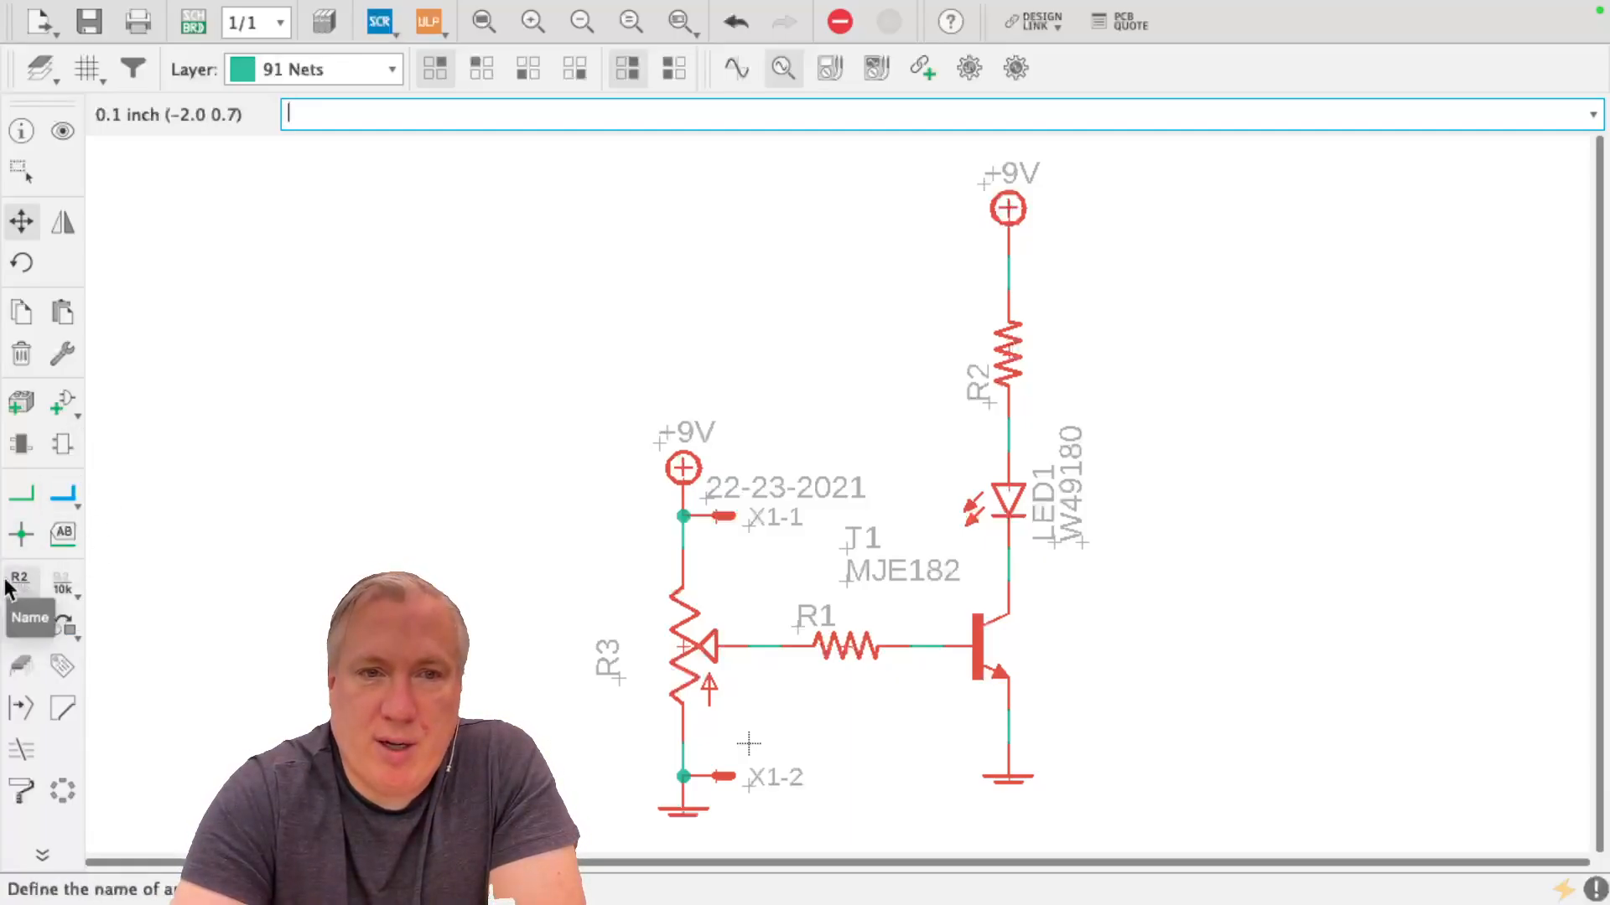
Set the value of potentiometer R3 to 10k and the value of base resistor R1 to 1k
{"action": "left_click", "coordinate": [58, 587]}
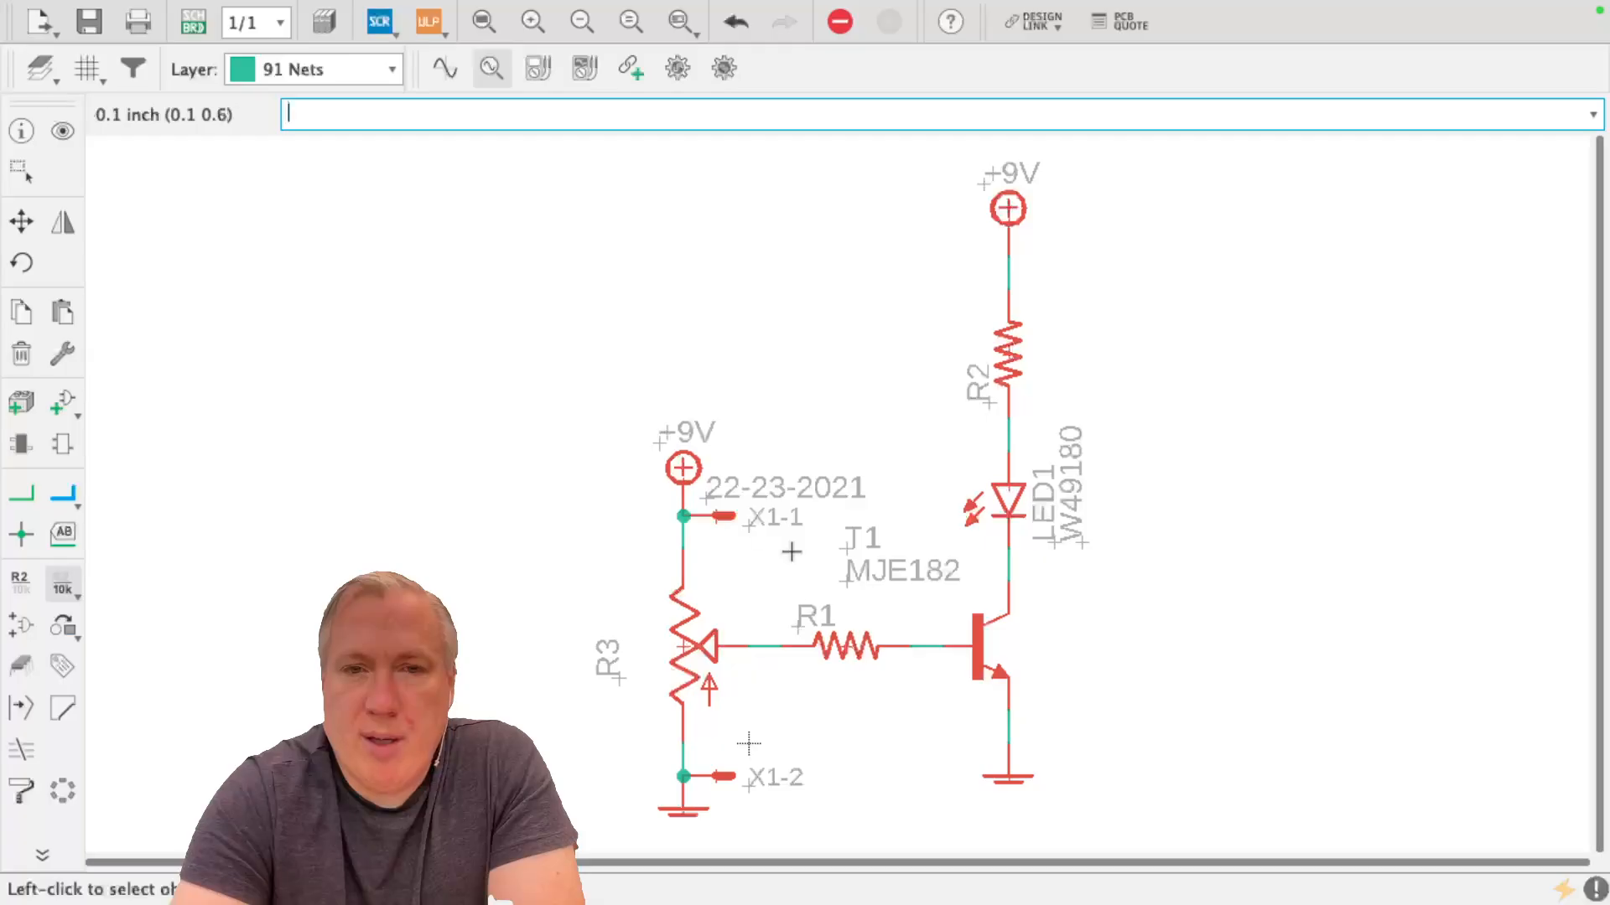
{"action": "left_click", "coordinate": [694, 645]}
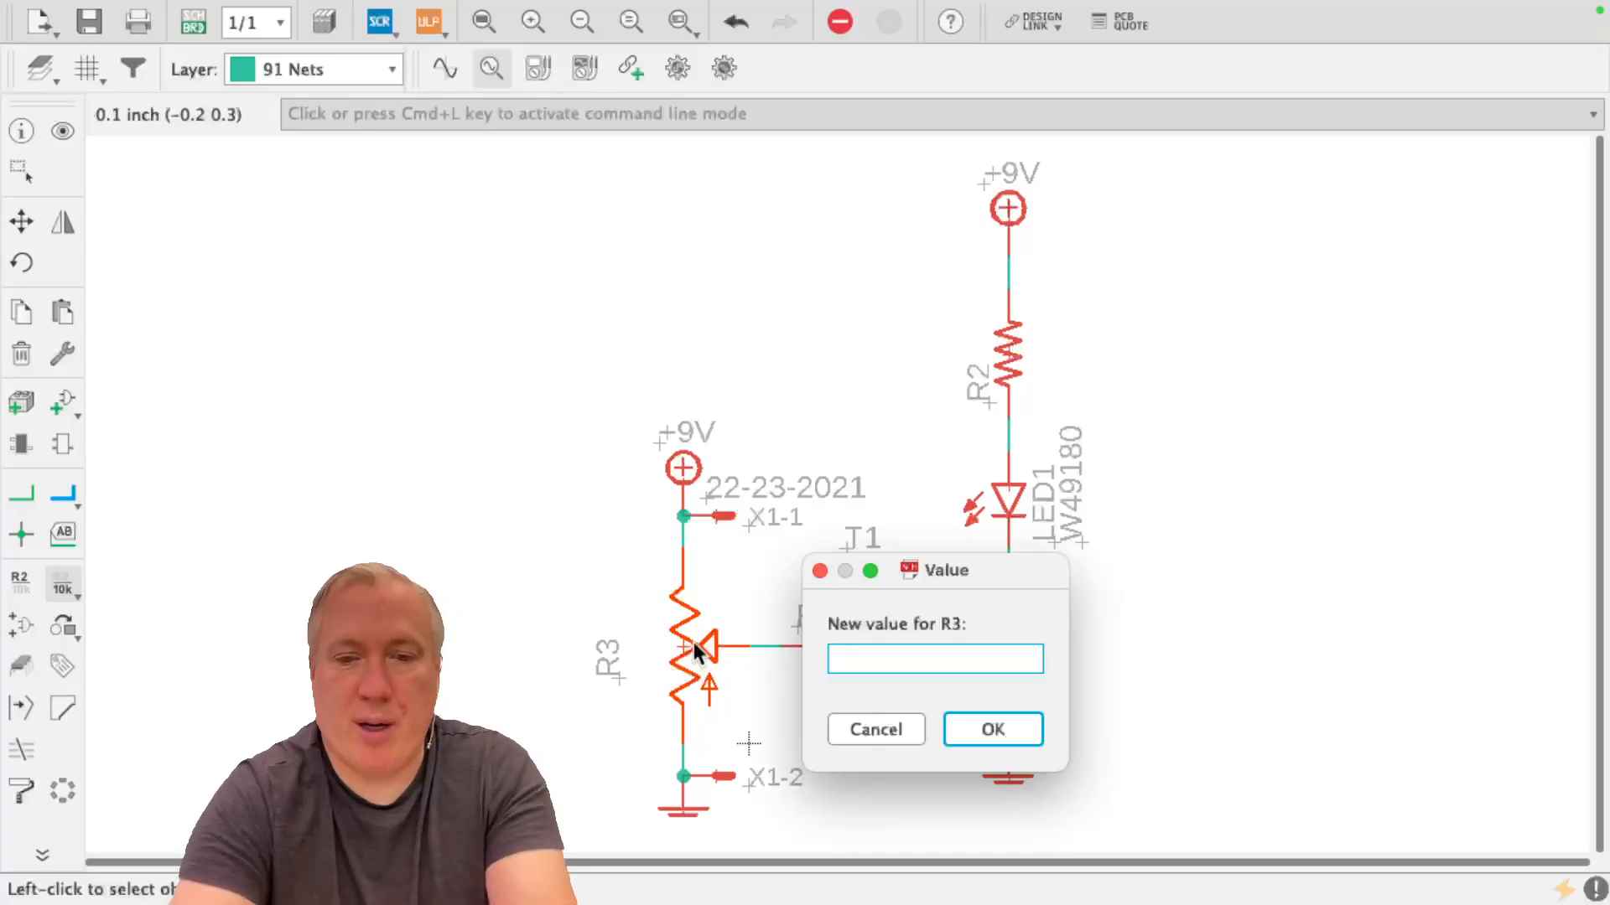
{"action": "type", "text": "10k"}
{"action": "key", "text": "Return"}
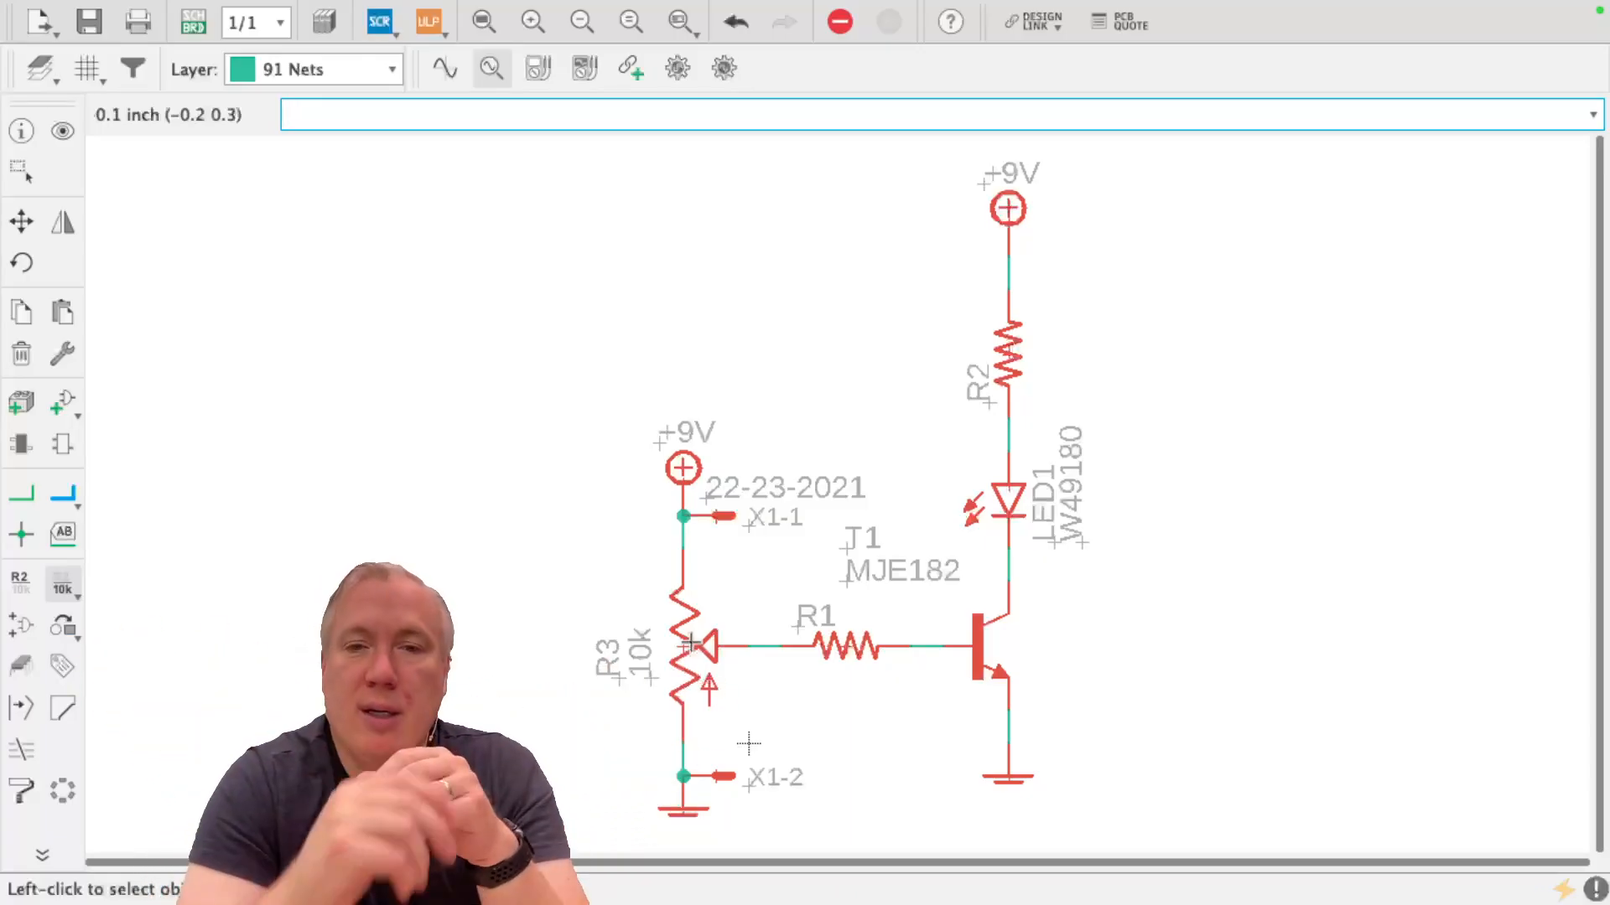
{"action": "left_click", "coordinate": [855, 651]}
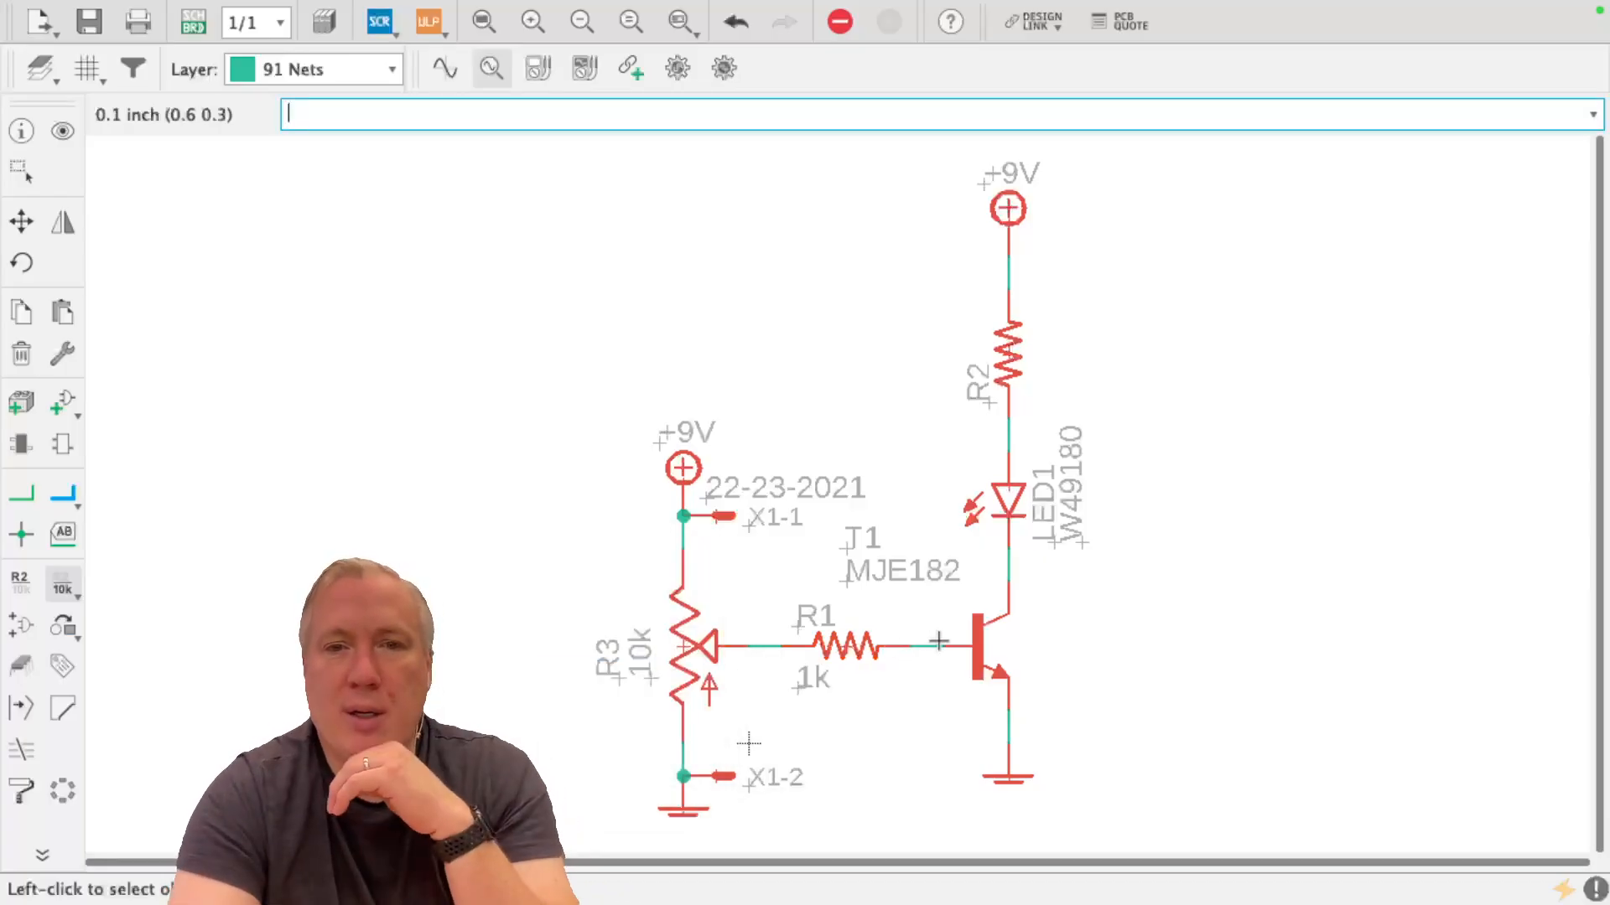
Set the value of resistor R2 above the LED to 22
{"action": "left_click", "coordinate": [1016, 361]}
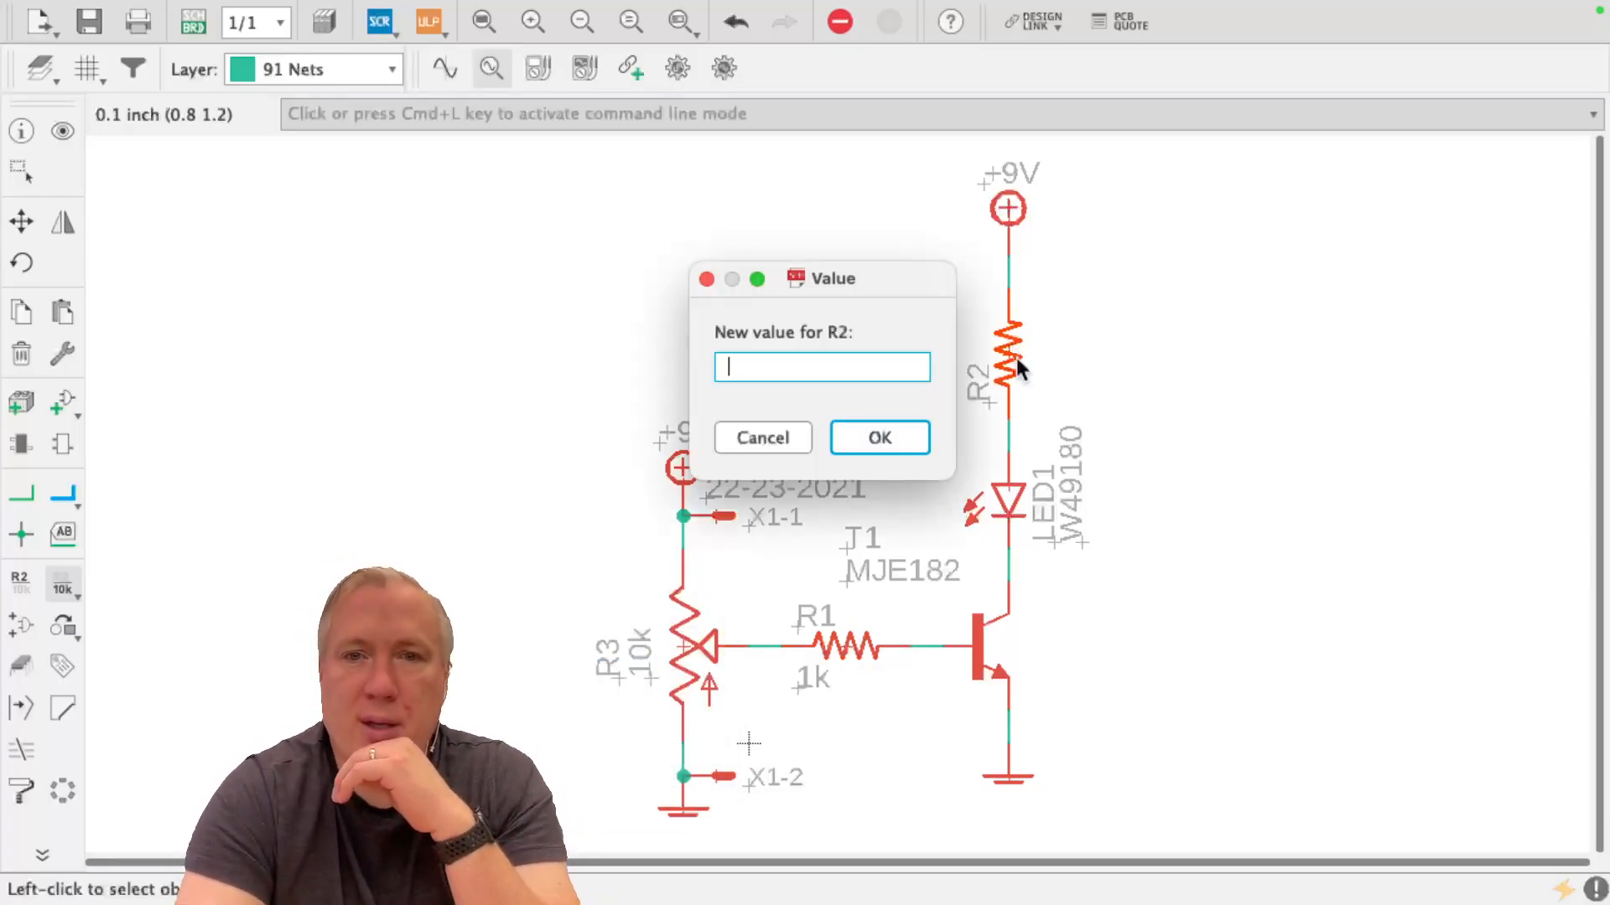
{"action": "type", "text": "22"}
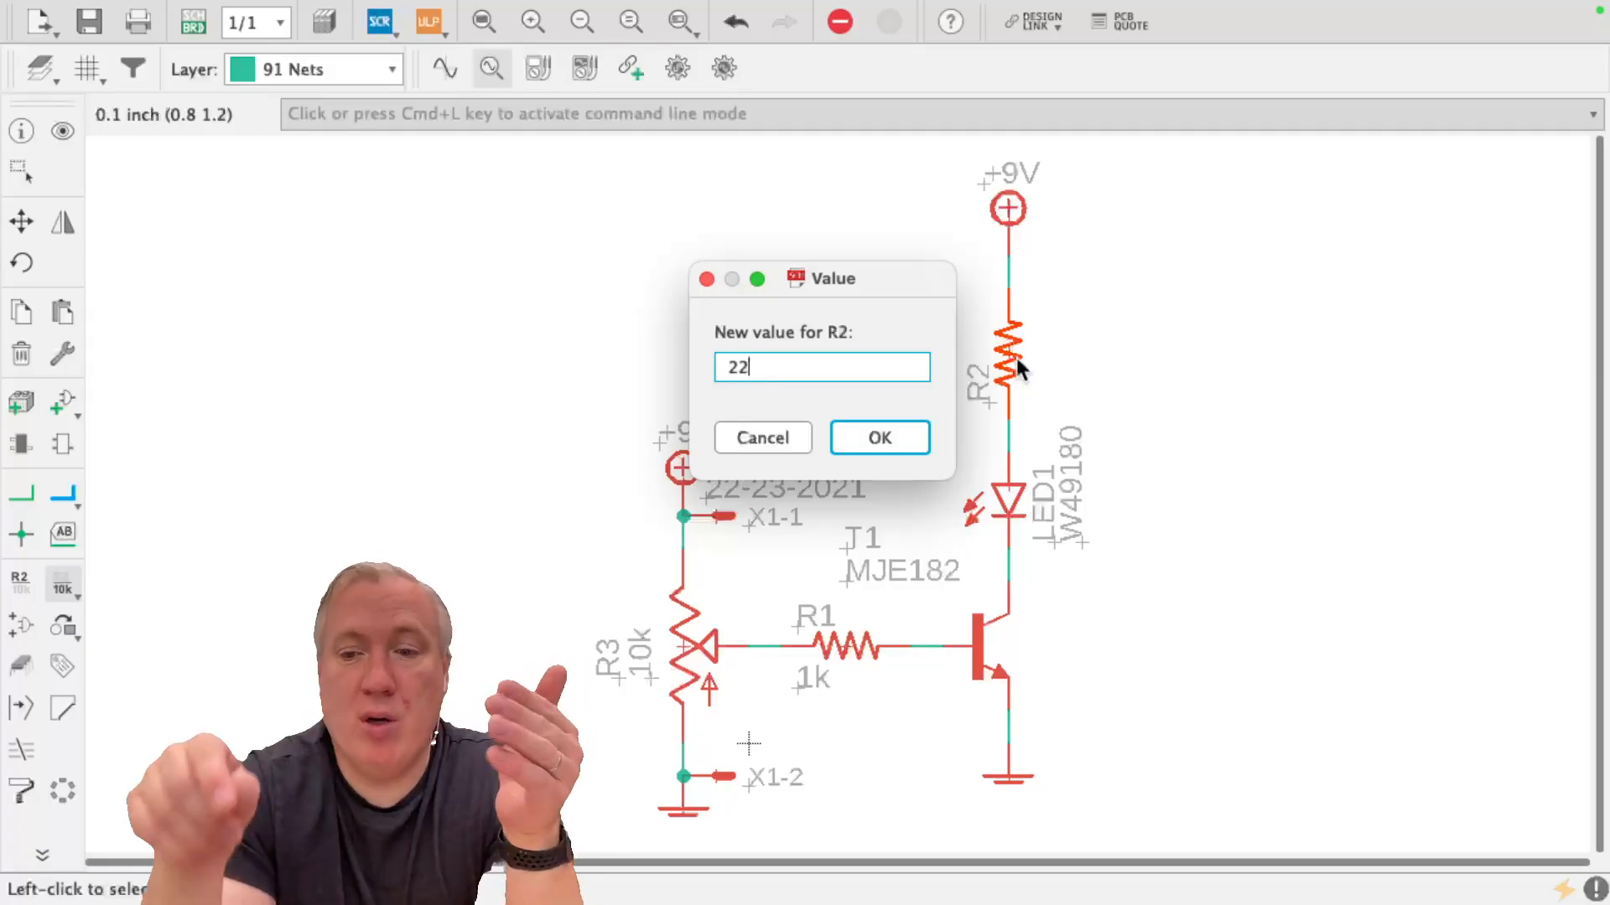
{"action": "key", "text": "Return"}
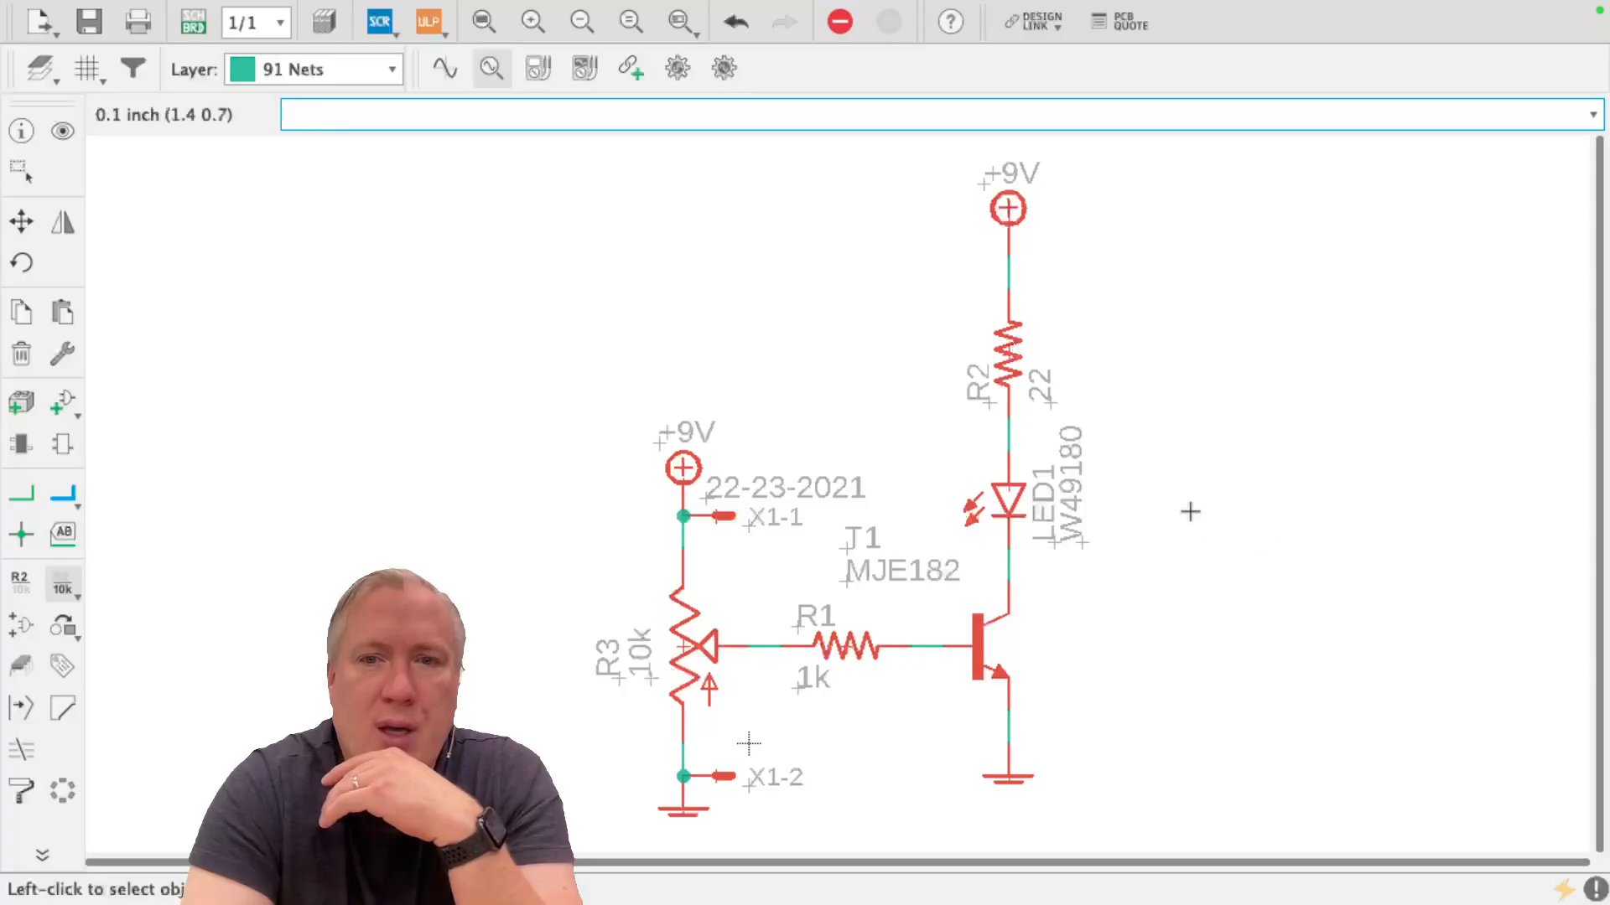
Override the fixed value of LED1 and set it to 3W
{"action": "left_click", "coordinate": [999, 481]}
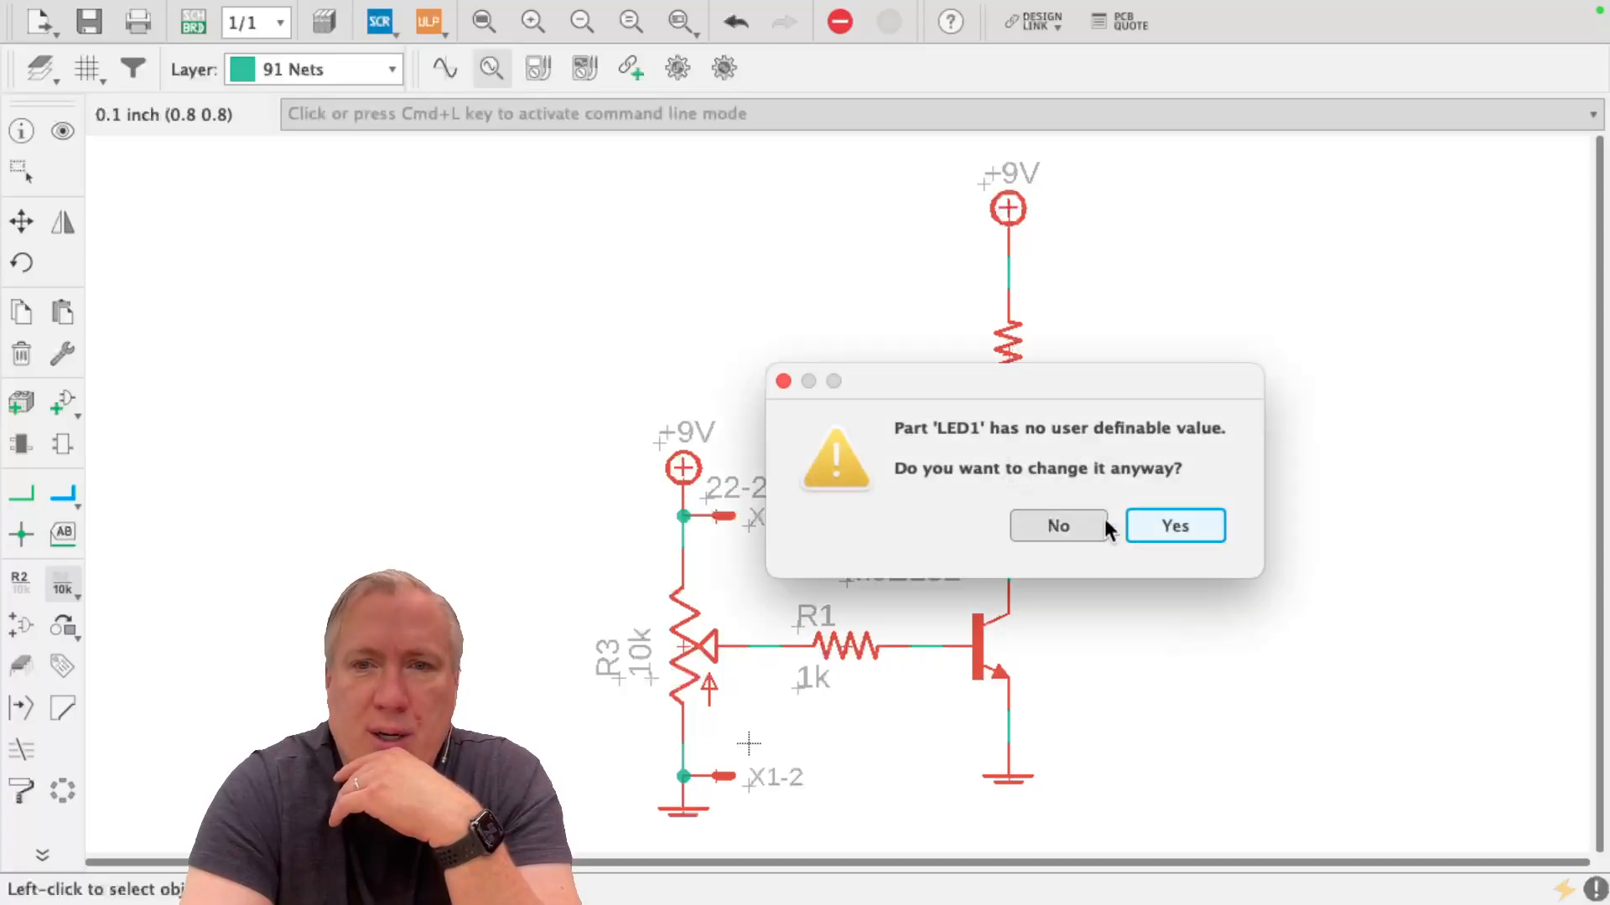
{"action": "left_click", "coordinate": [1173, 527]}
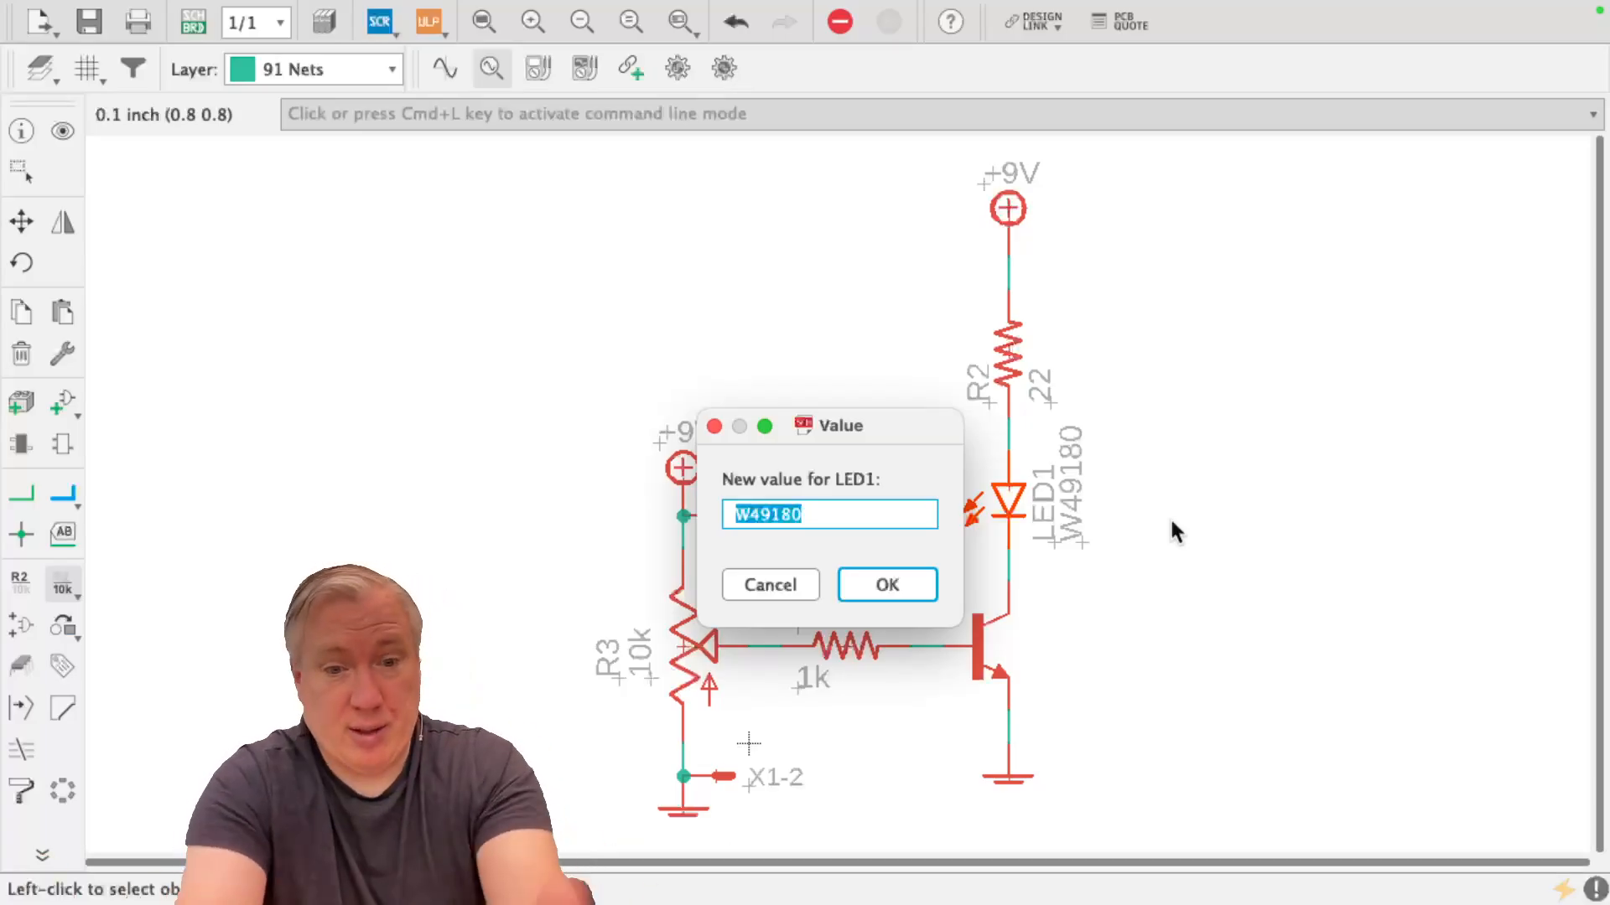
{"action": "type", "text": "3W"}
{"action": "key", "text": "Return"}
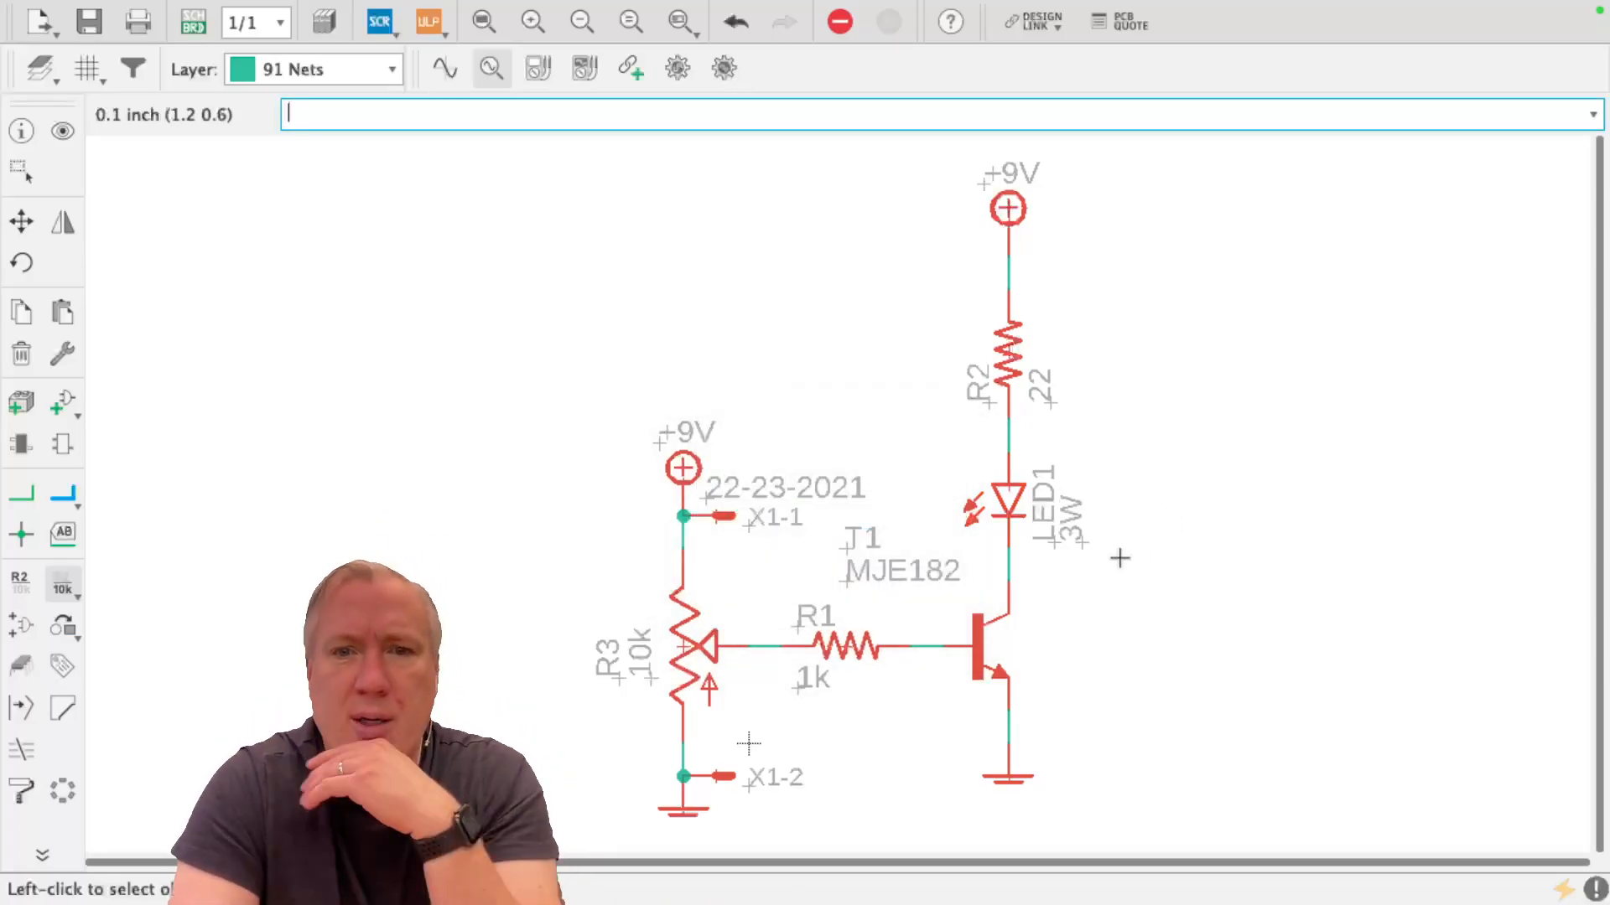
Override the fixed value of connector X1 and set it to 9V
{"action": "left_click", "coordinate": [717, 516]}
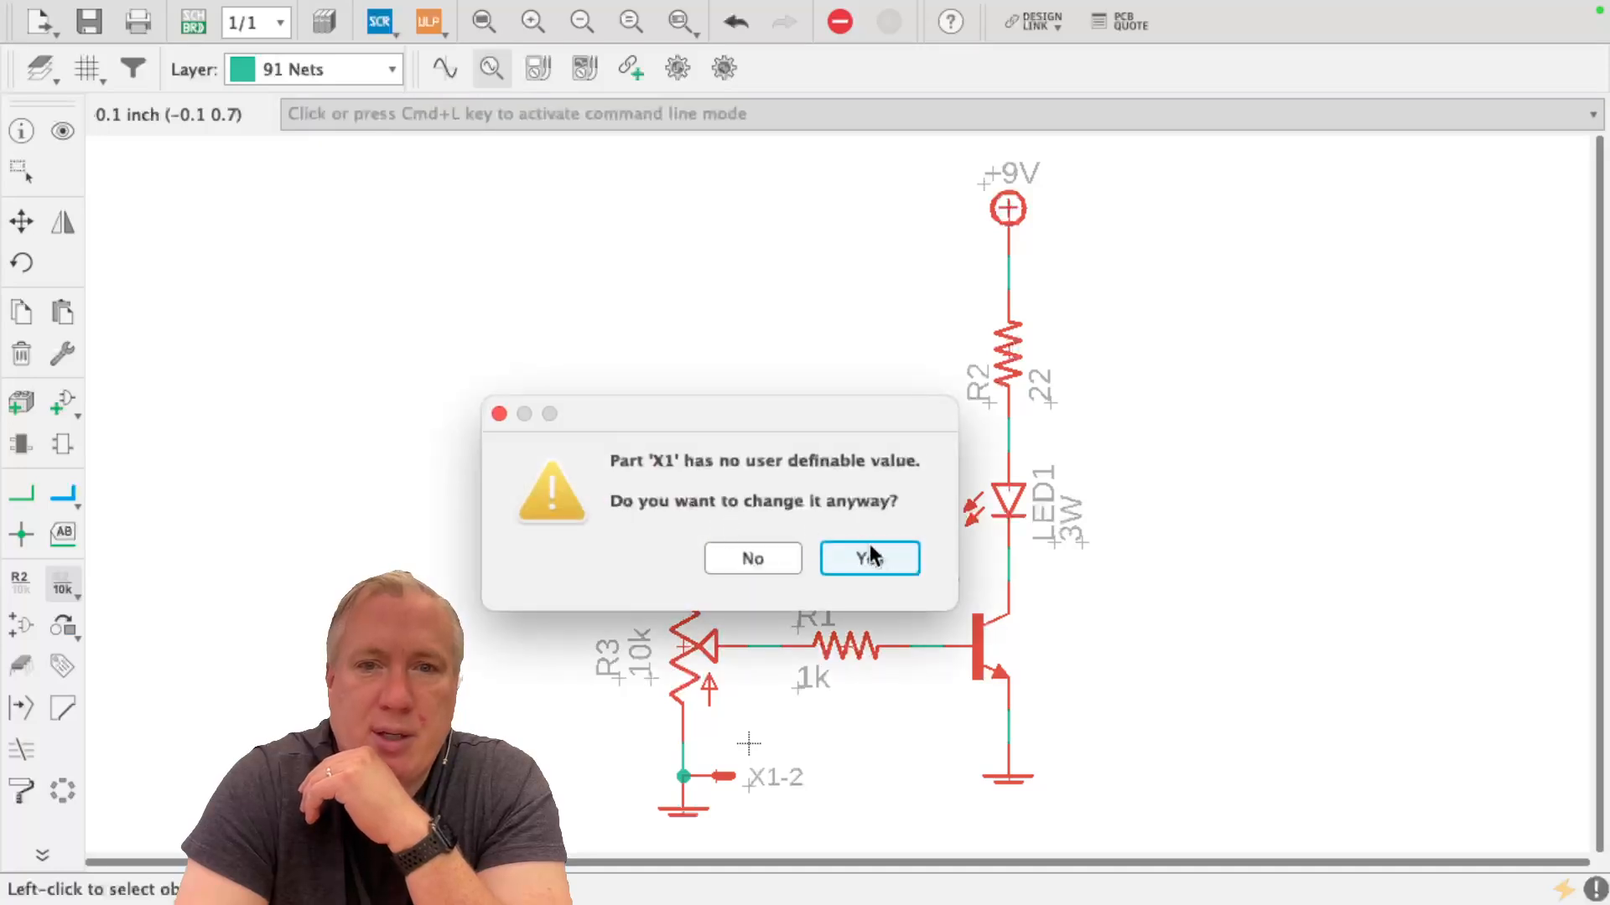
{"action": "left_click", "coordinate": [872, 552]}
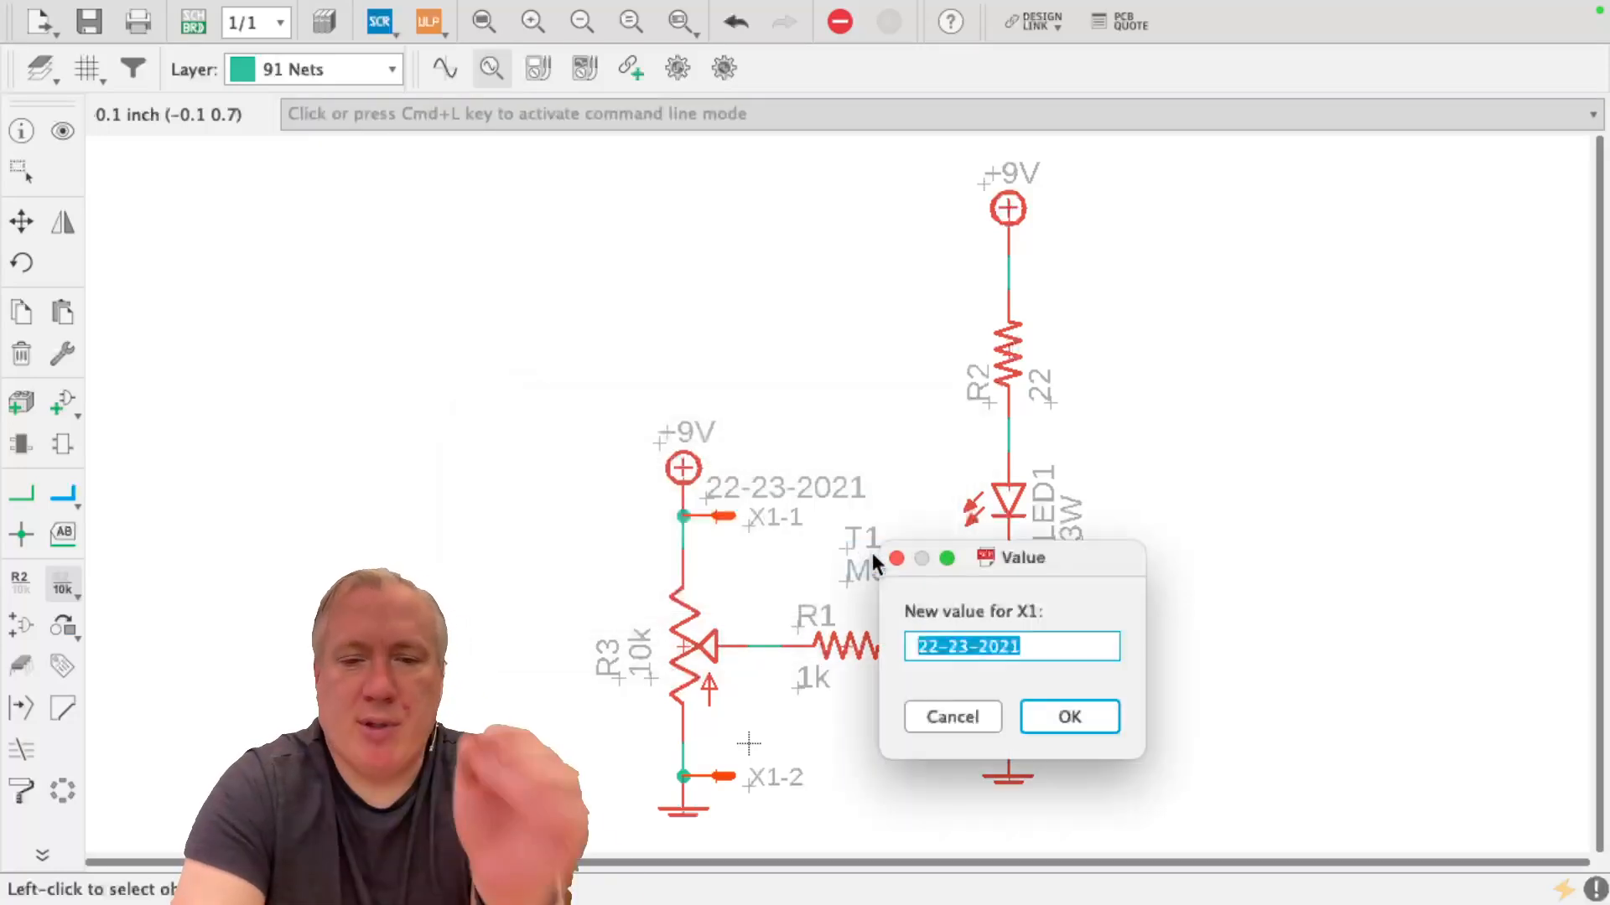
{"action": "type", "text": "9V"}
{"action": "key", "text": "Return"}
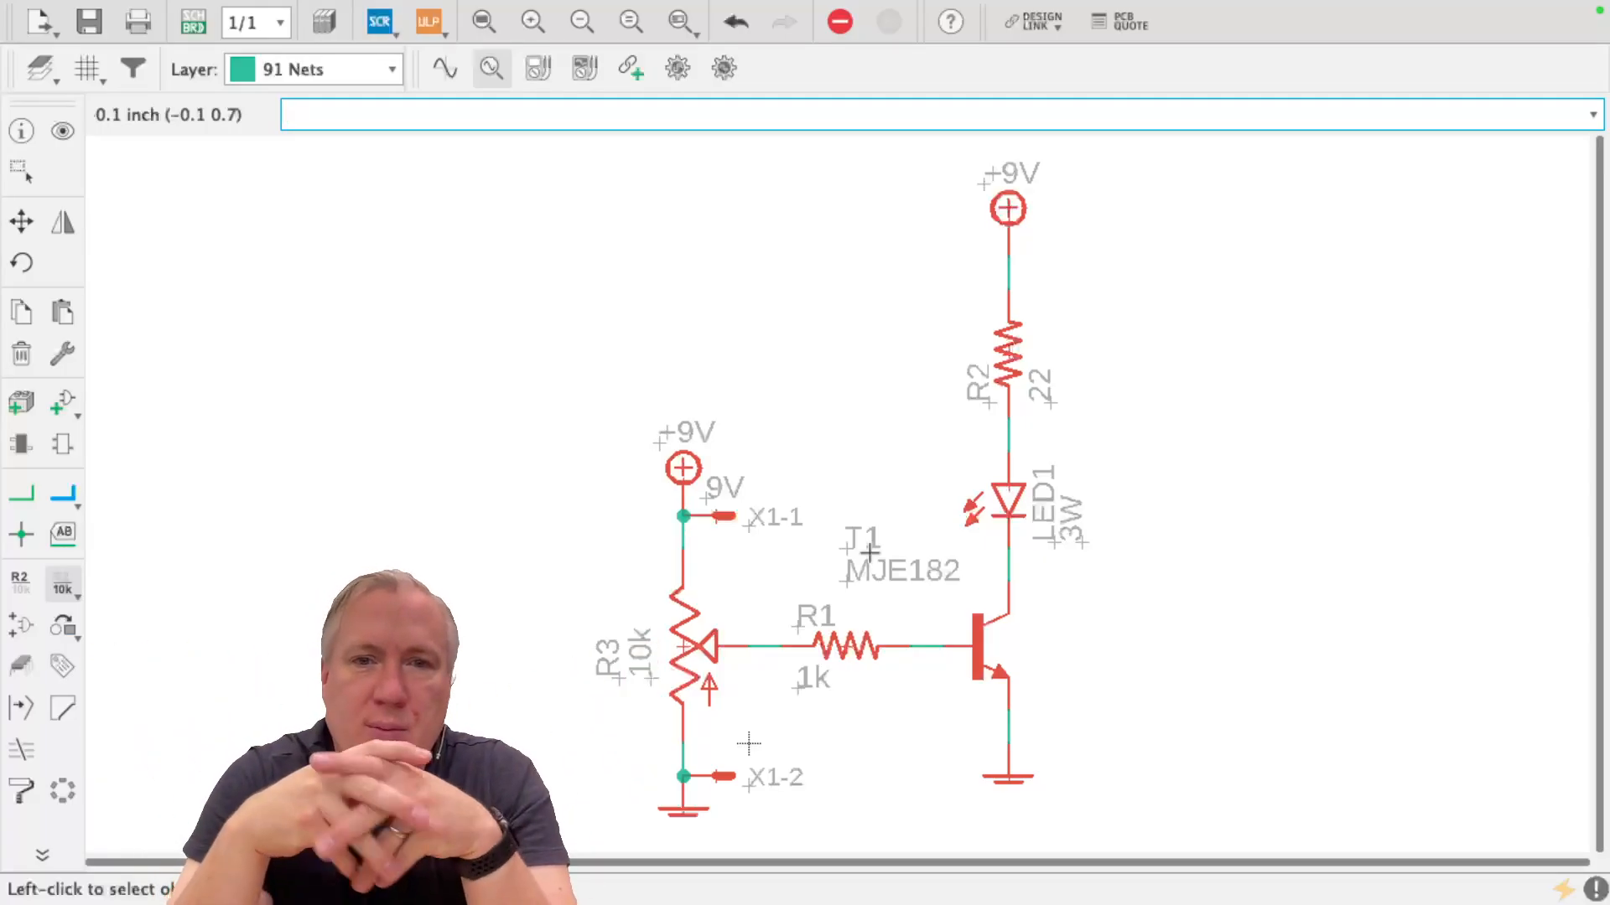
Move the transistor's MJE182 and T1 labels to its right side, and centre the R1 name label above its resistor
{"action": "left_click", "coordinate": [21, 221]}
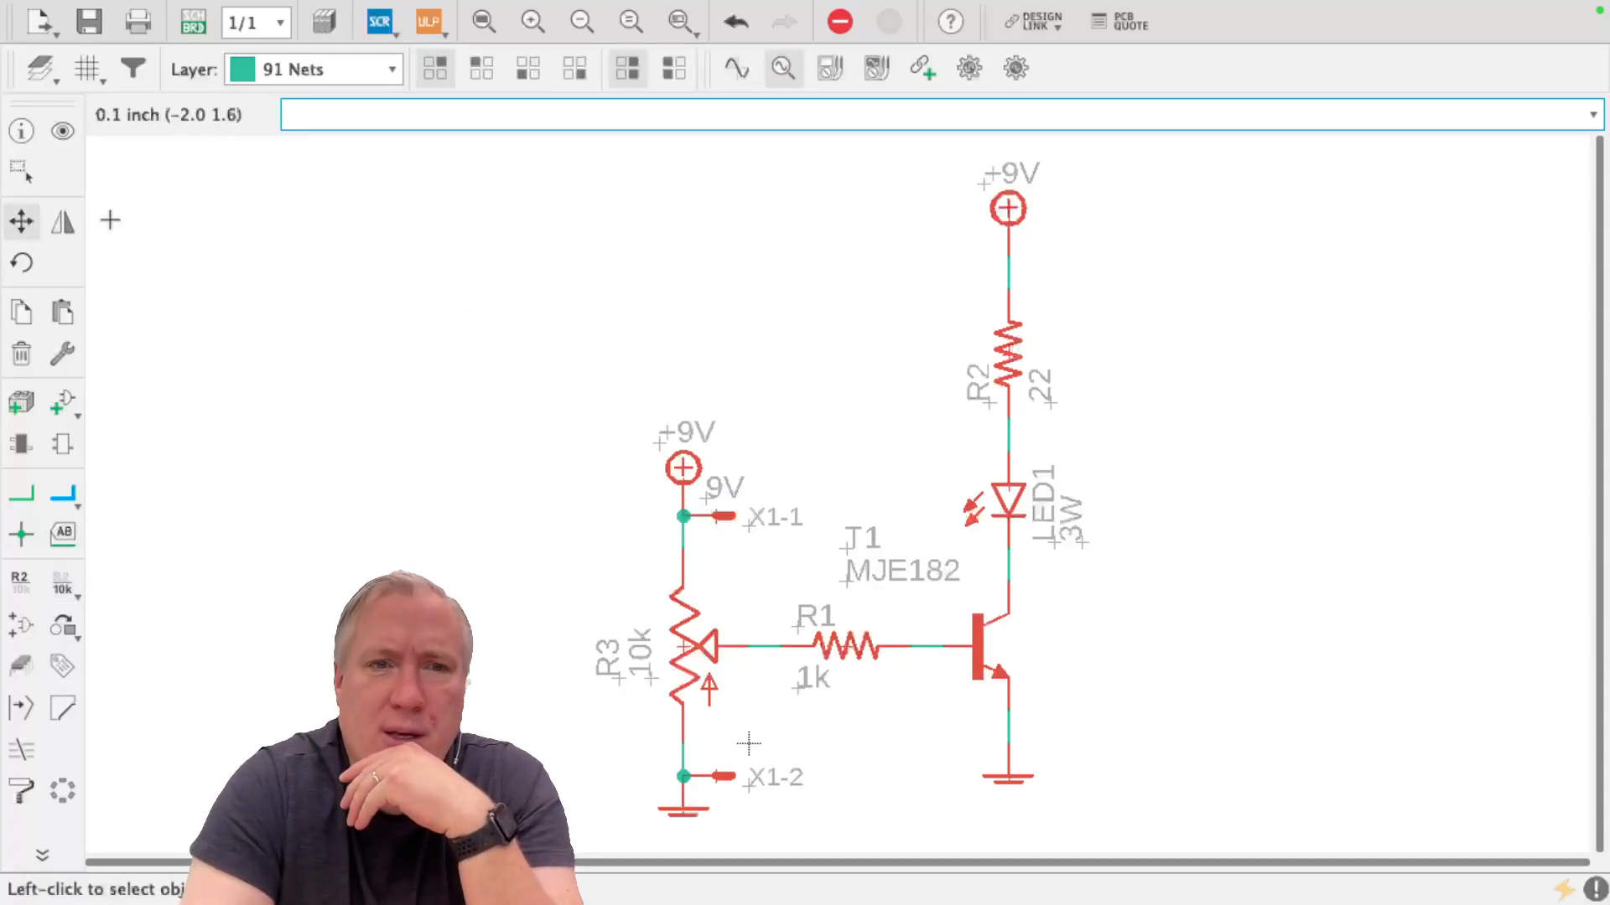
{"action": "left_click", "coordinate": [898, 573]}
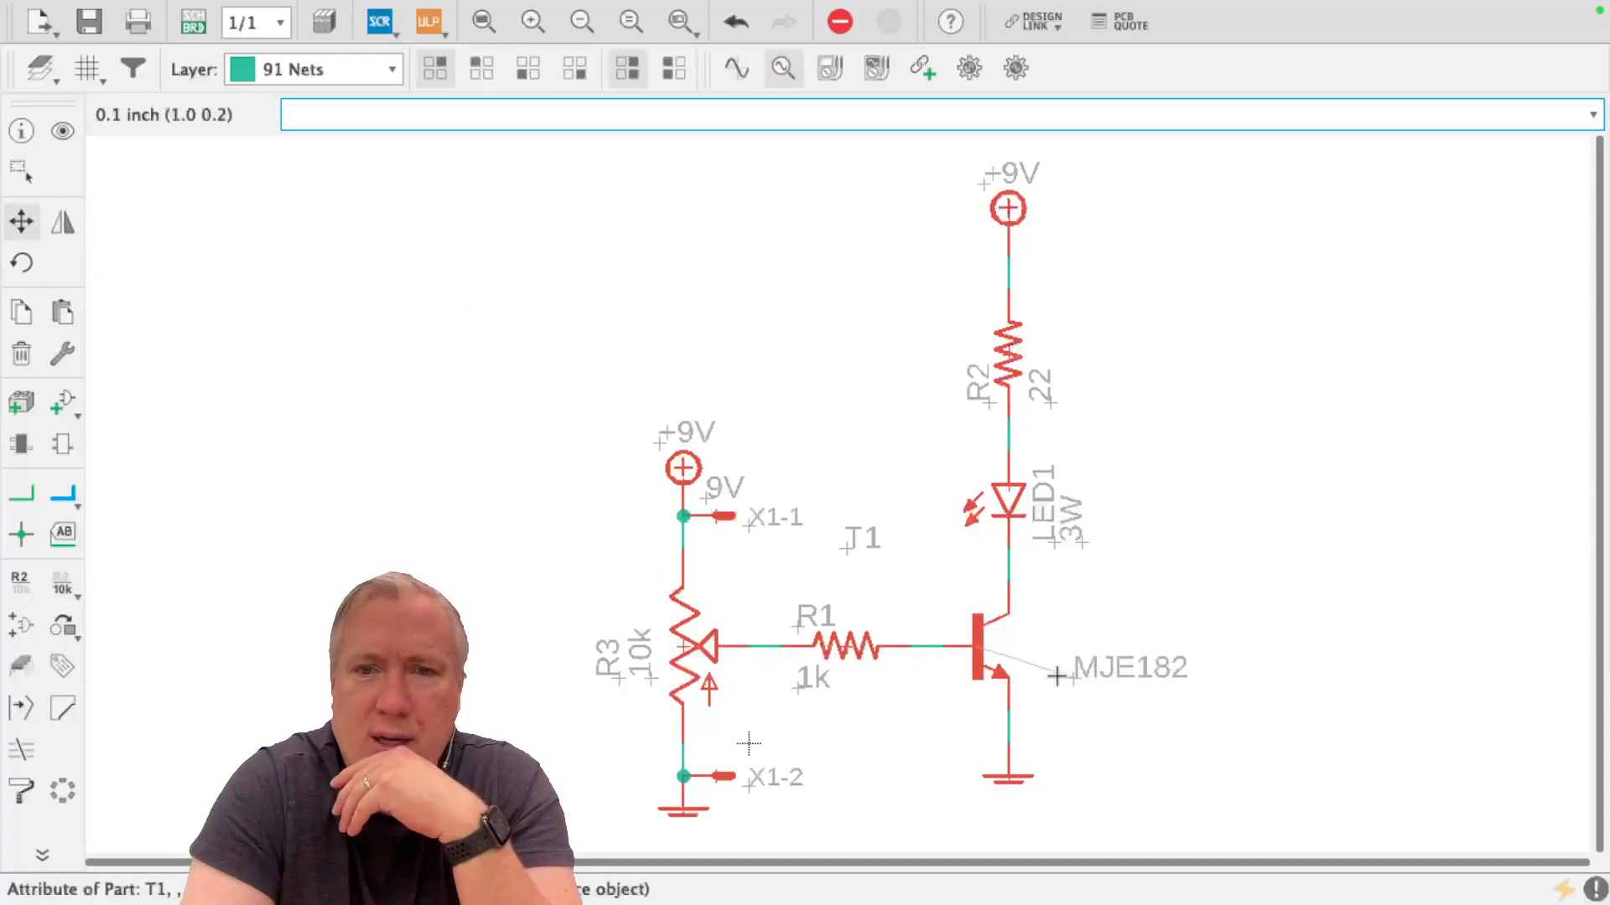
{"action": "left_click", "coordinate": [1030, 678]}
{"action": "left_click", "coordinate": [849, 548]}
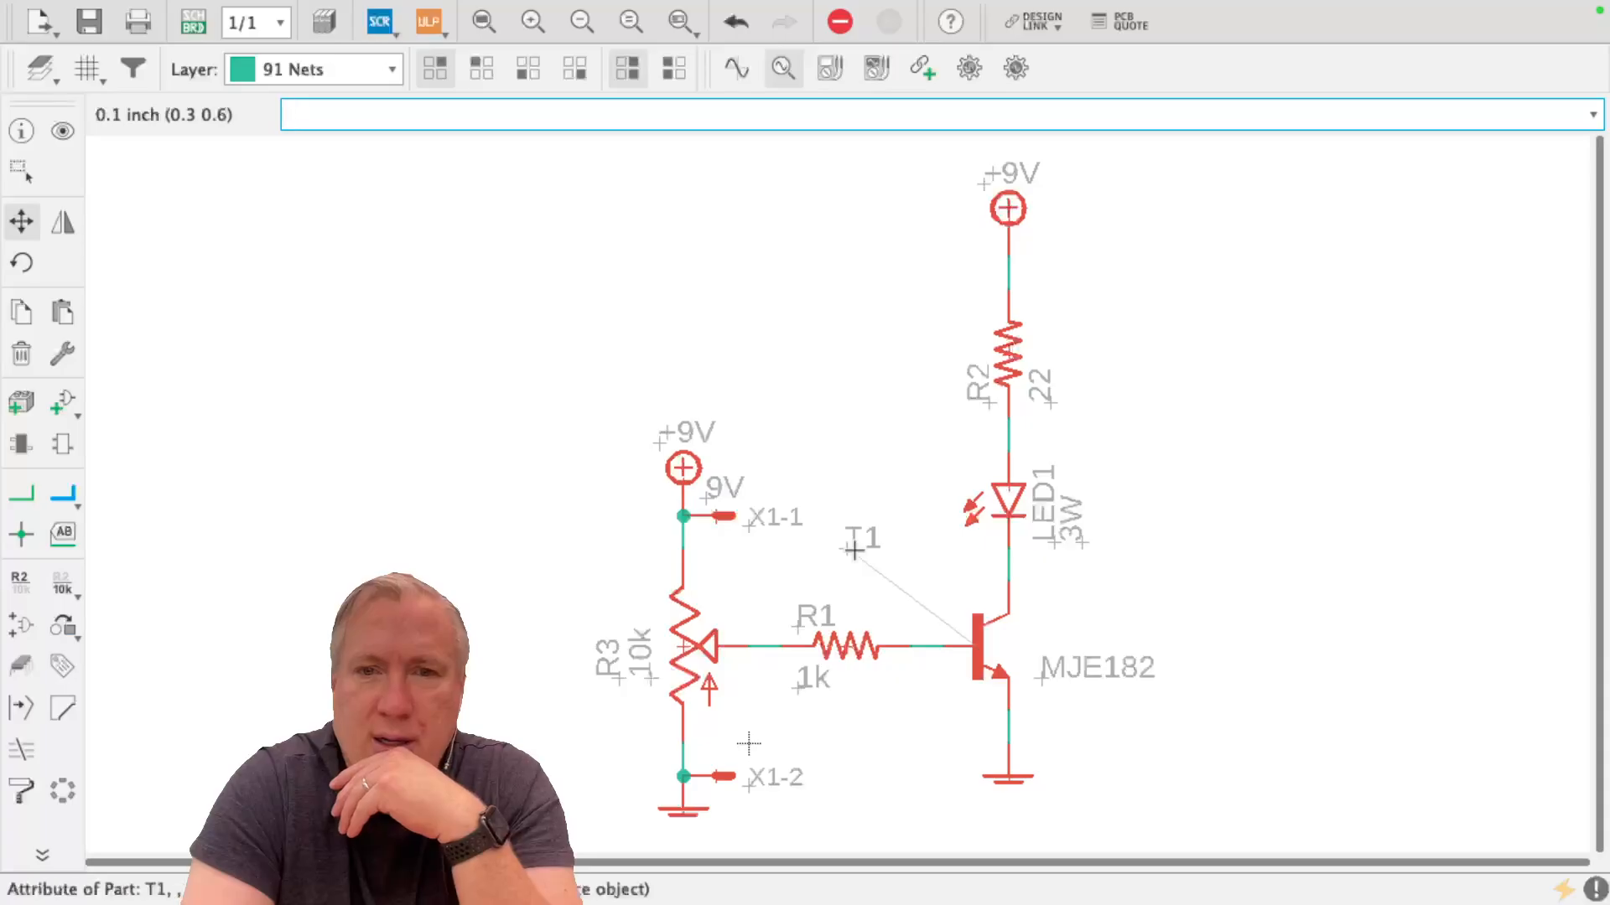
{"action": "left_click", "coordinate": [1040, 645]}
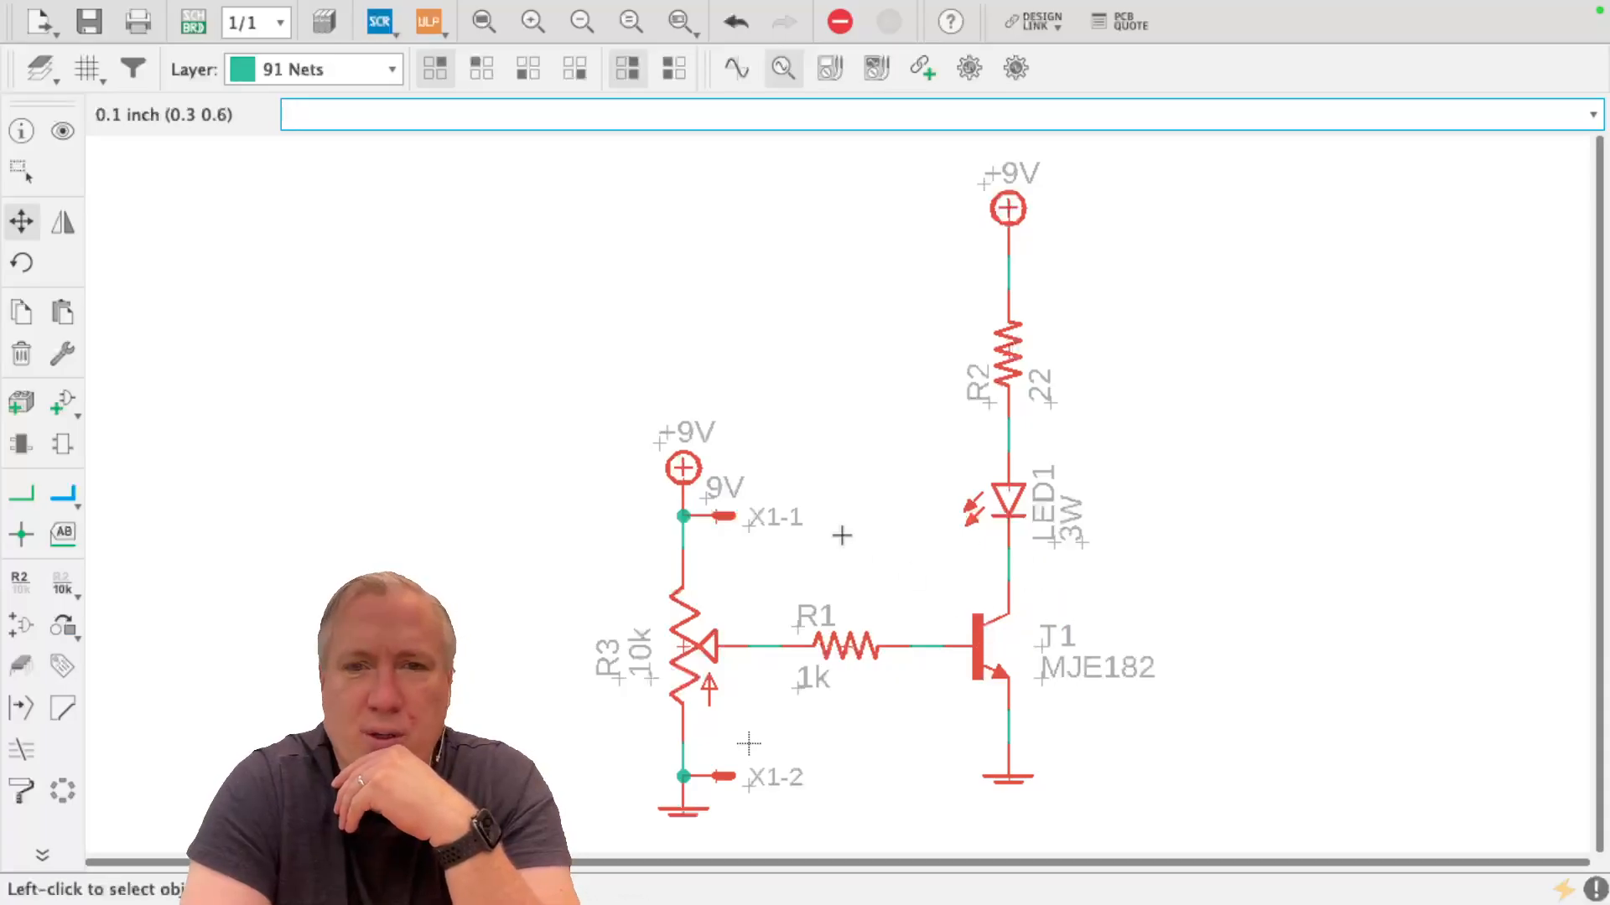
{"action": "left_click", "coordinate": [797, 612]}
{"action": "left_click", "coordinate": [828, 618]}
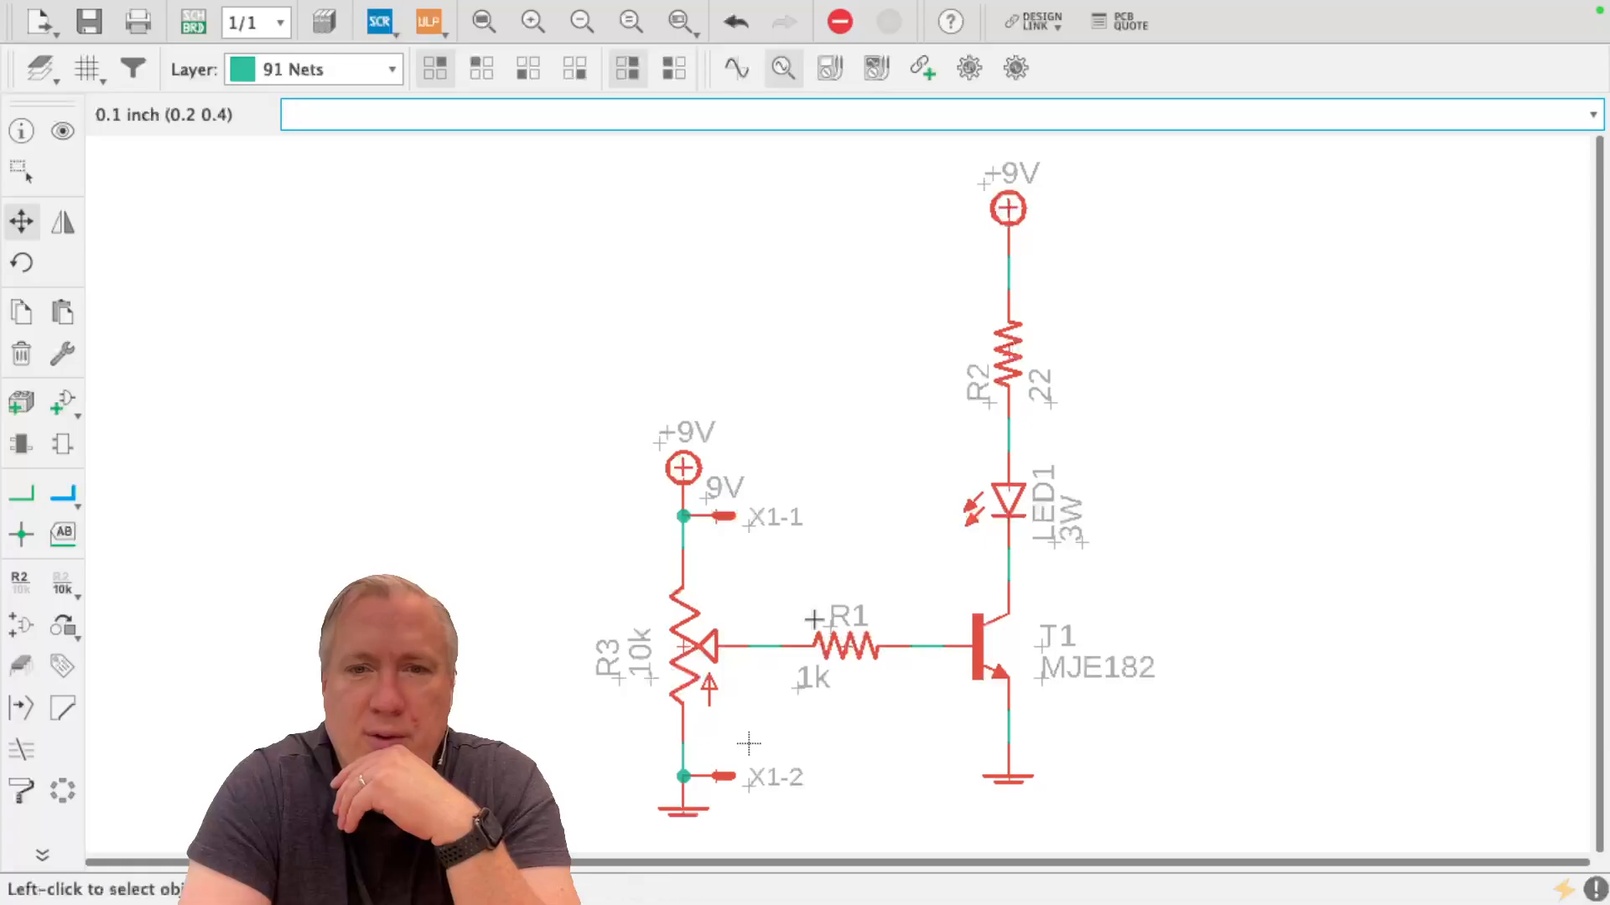
Centre the 1k label beneath resistor R1, and move the R2 name and 22 value labels up beside their resistor
{"action": "left_click", "coordinate": [797, 691]}
{"action": "left_click", "coordinate": [830, 690]}
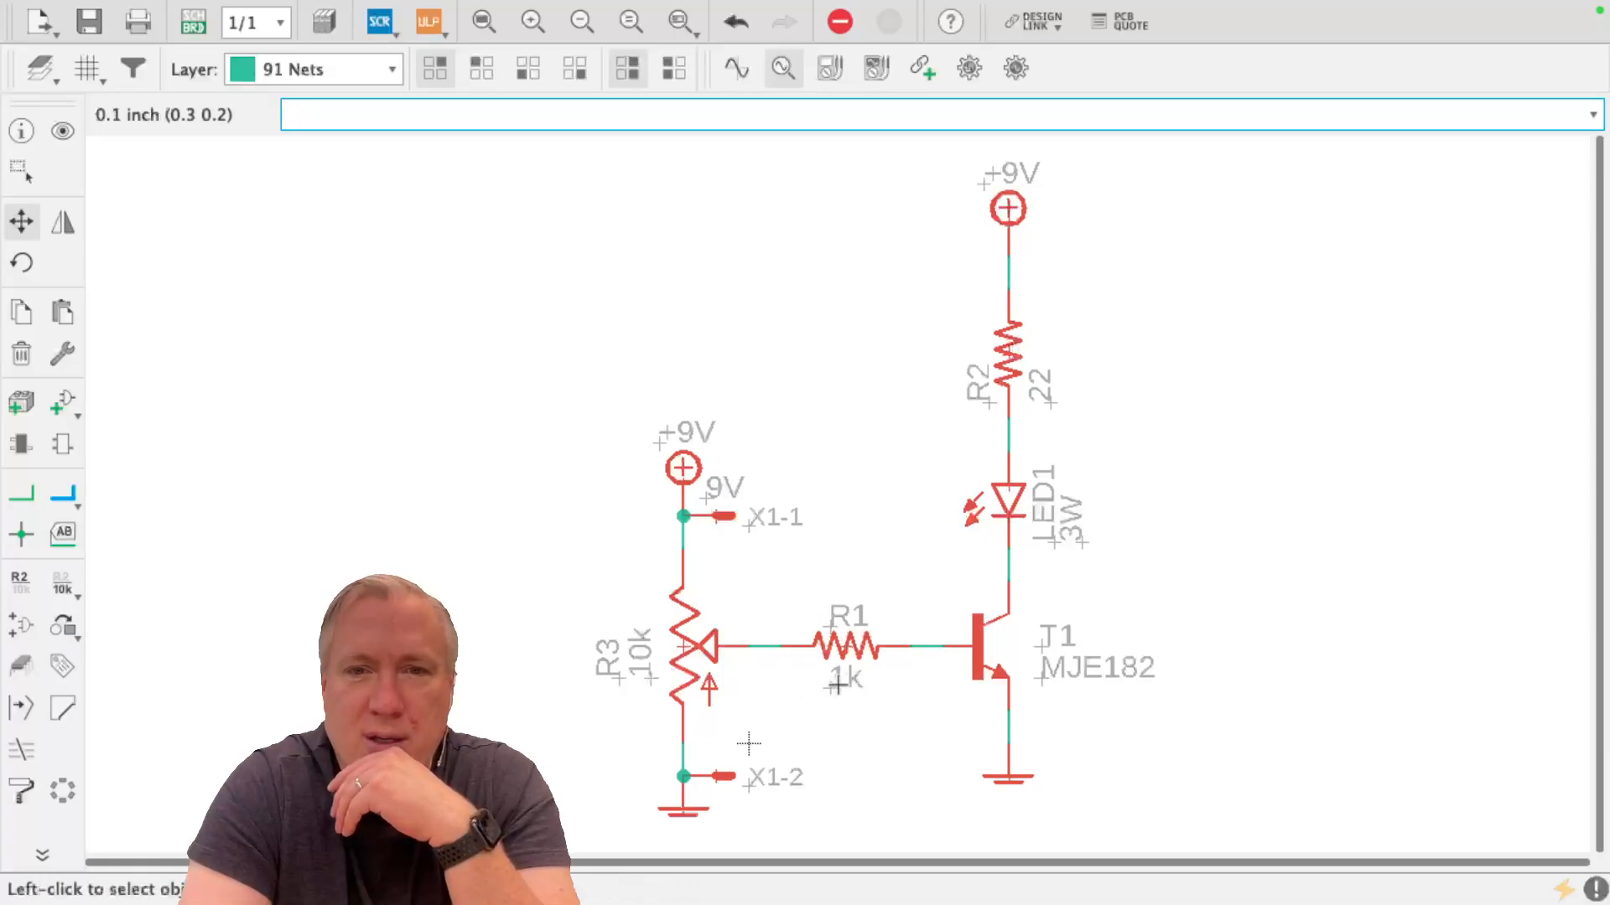
{"action": "left_click", "coordinate": [1052, 404]}
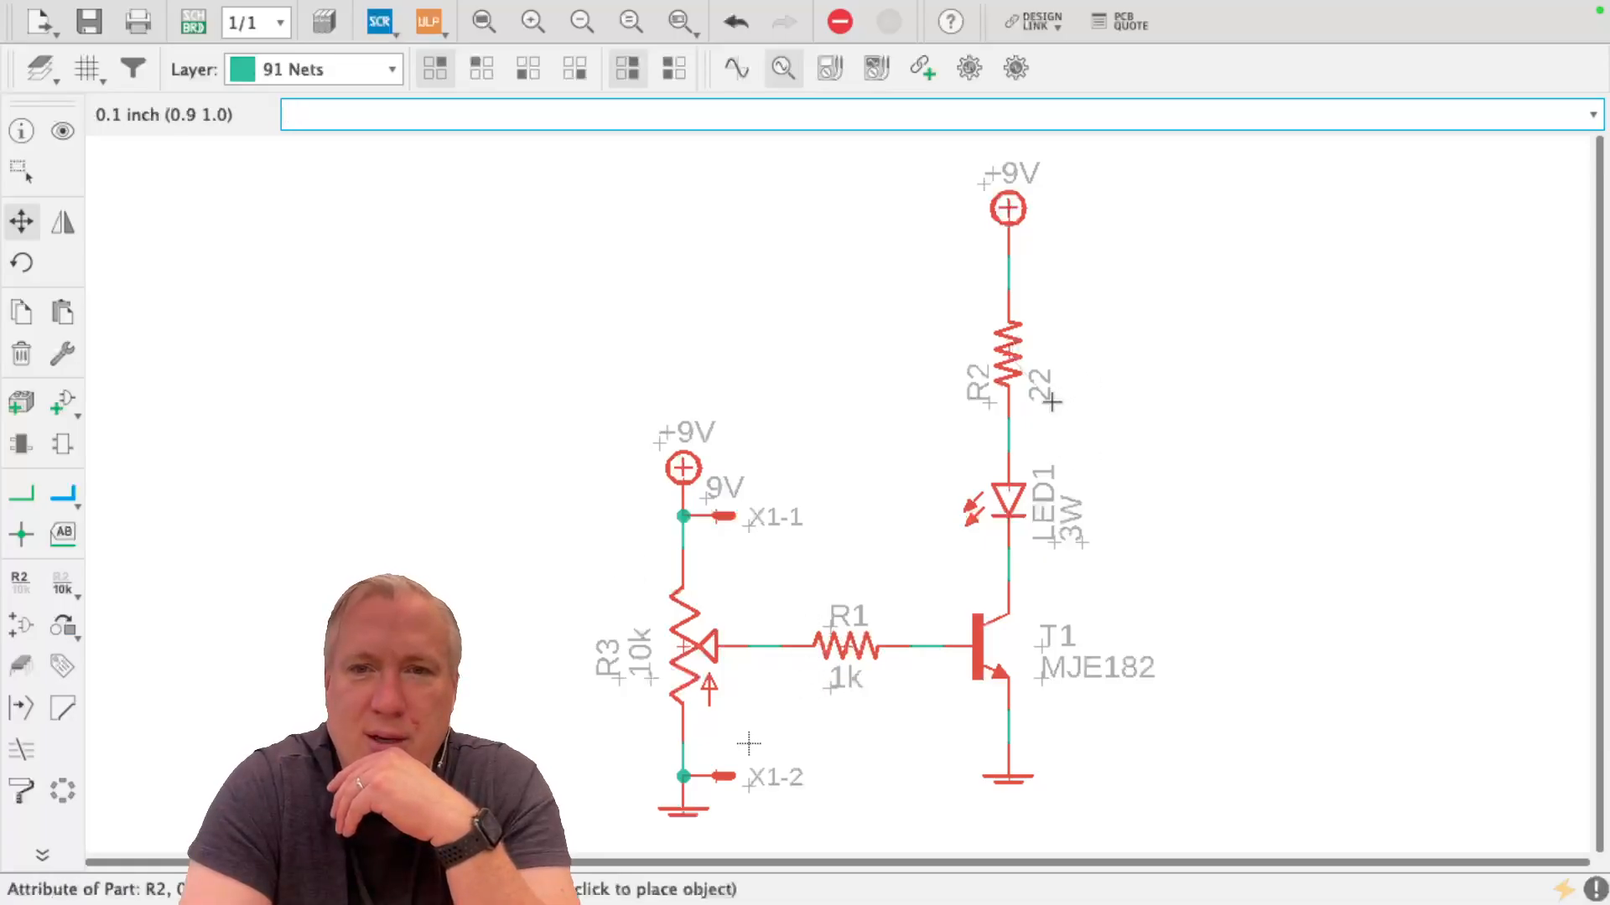
{"action": "left_click", "coordinate": [1051, 371]}
{"action": "left_click", "coordinate": [992, 402]}
{"action": "left_click", "coordinate": [991, 379]}
{"action": "left_click", "coordinate": [992, 390]}
{"action": "left_click", "coordinate": [992, 357]}
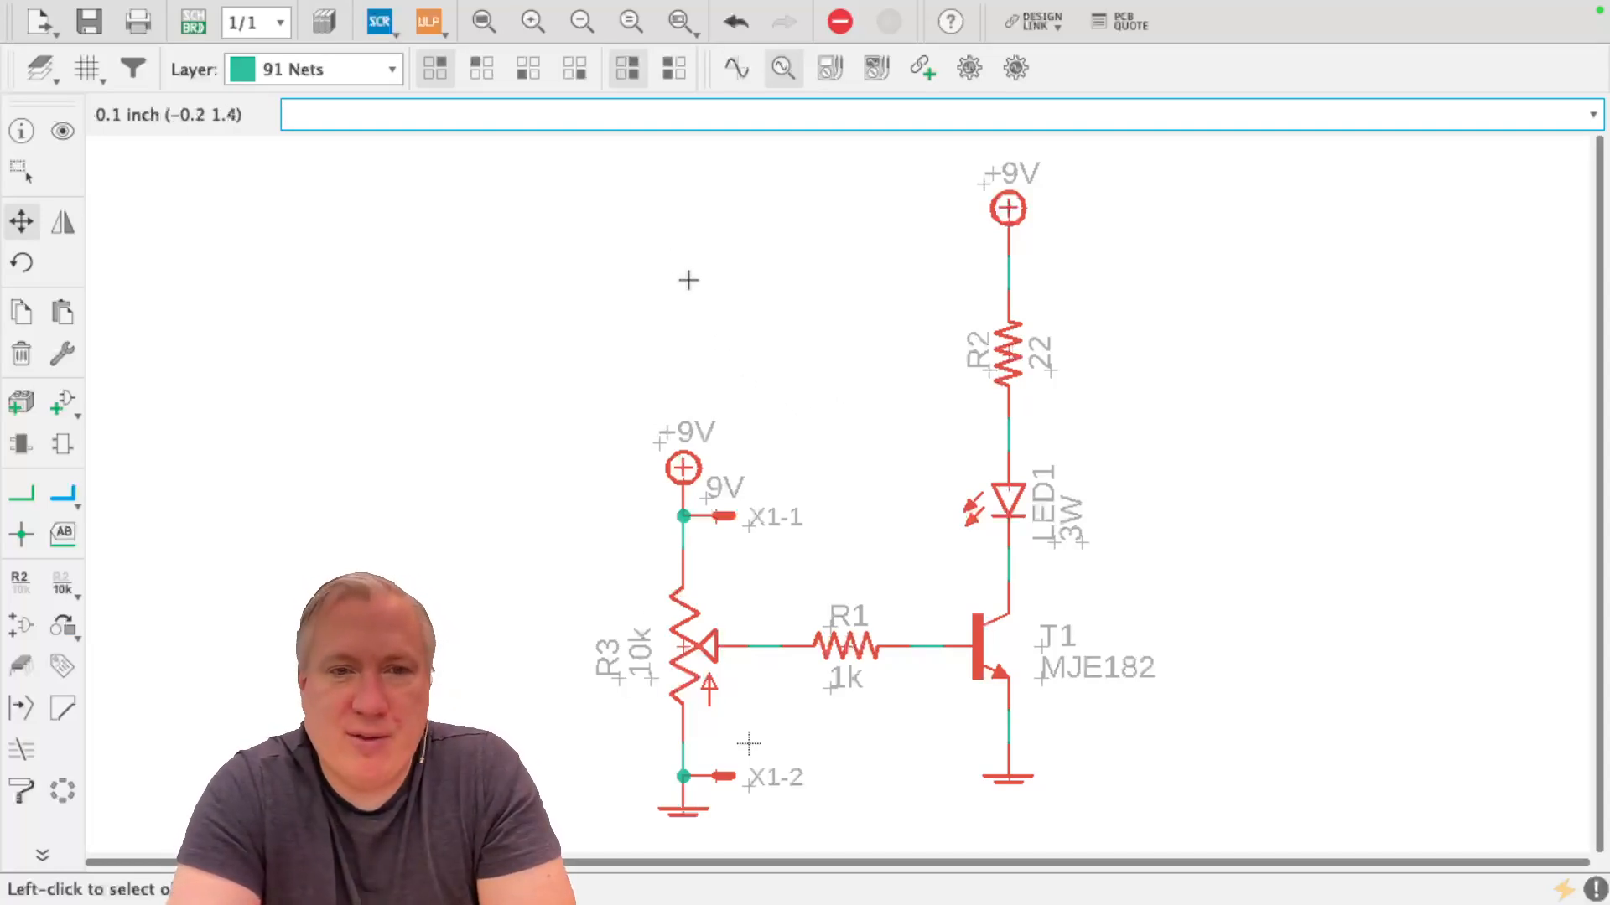
Take the schematic window out of full screen and create a new board from the schematic
{"action": "mouse_move", "coordinate": [348, 9]}
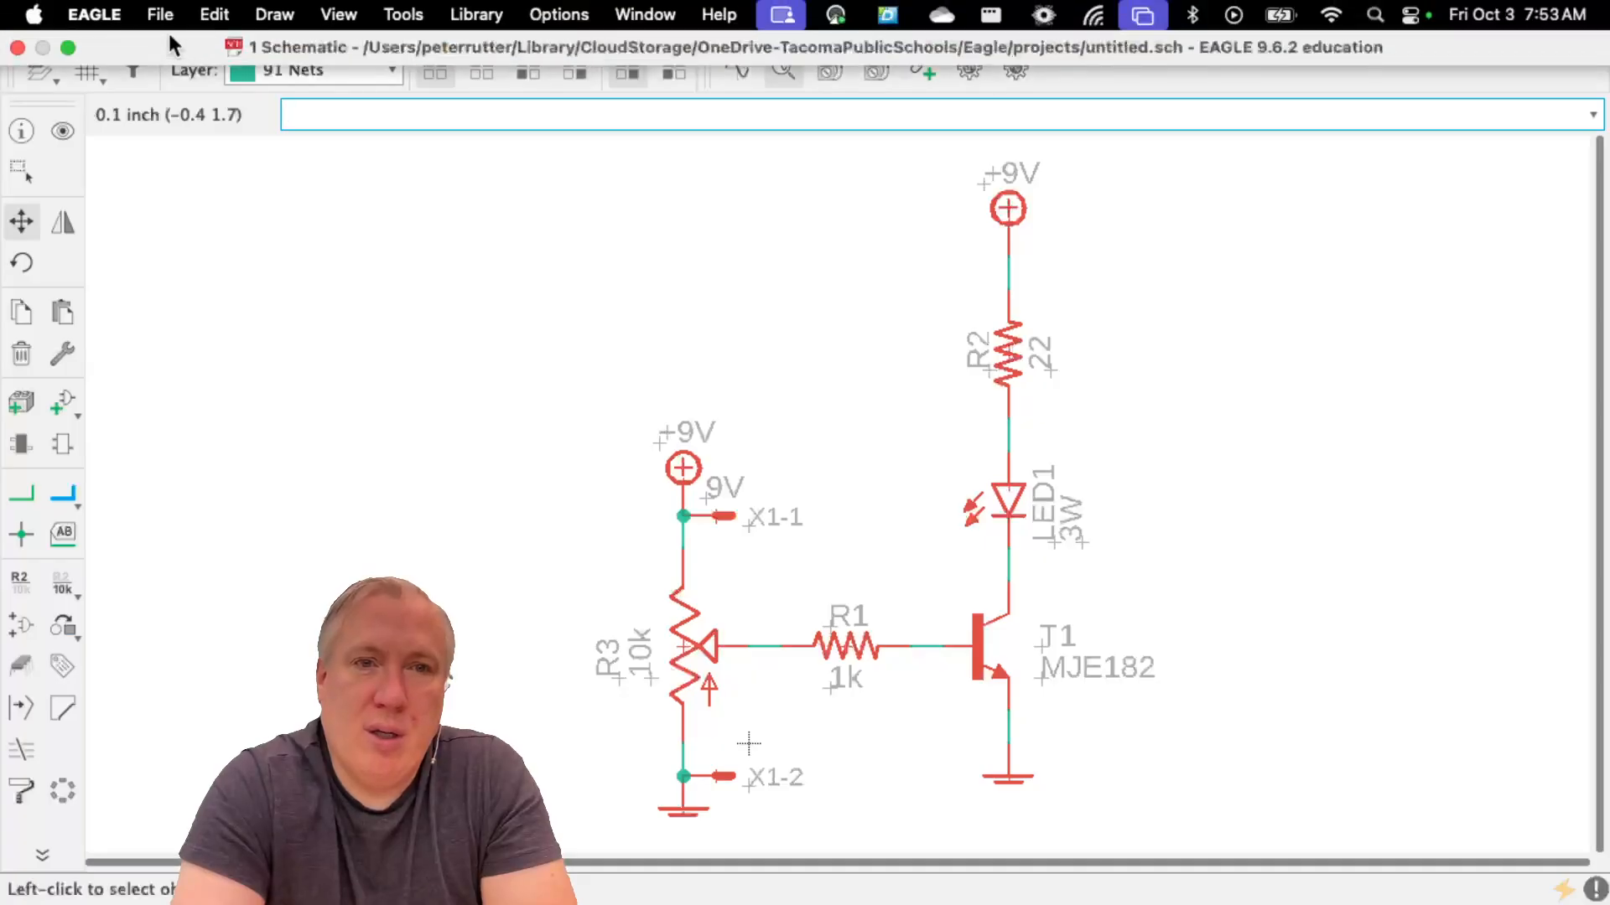
{"action": "left_click", "coordinate": [68, 47]}
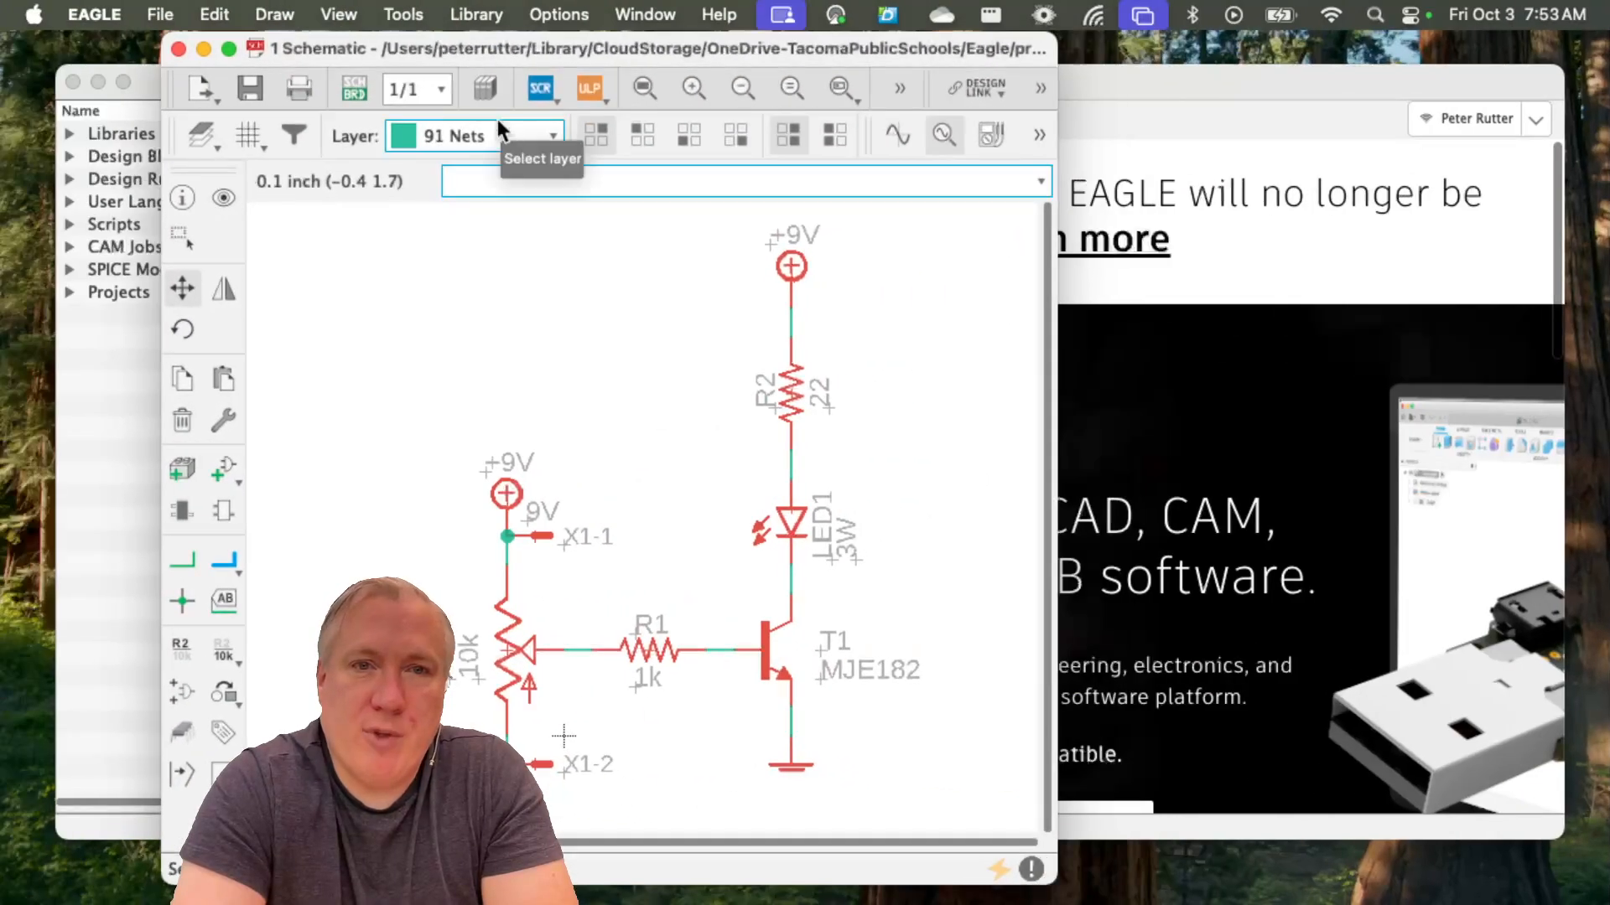
{"action": "left_click_drag", "start_coordinate": [743, 43], "coordinate": [619, 45]}
{"action": "left_click", "coordinate": [160, 10]}
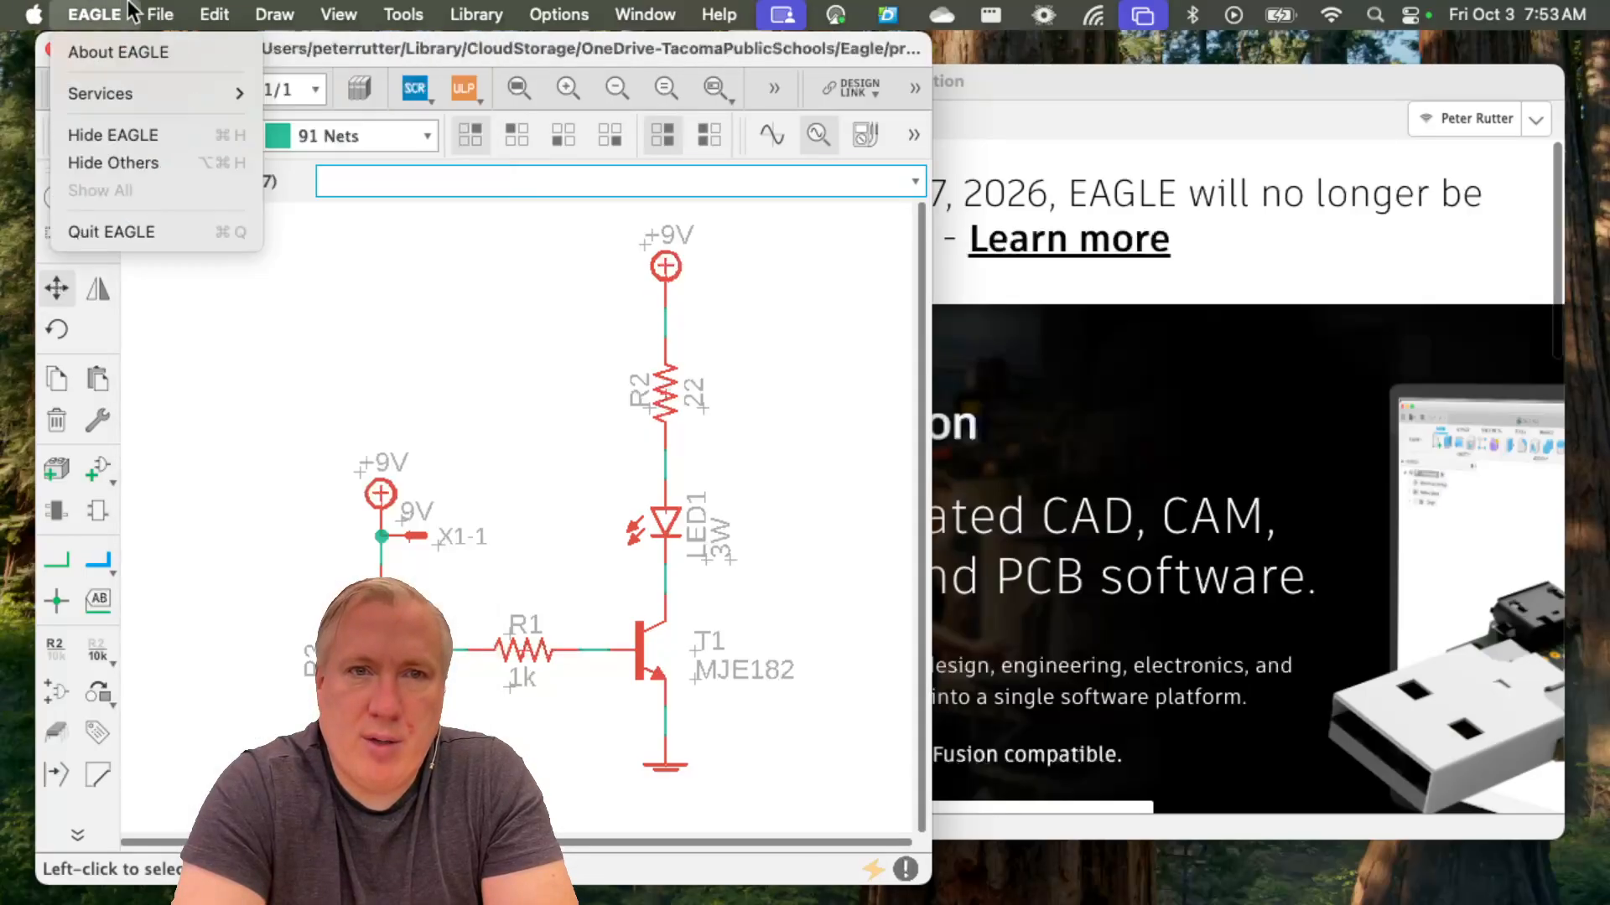
{"action": "left_click", "coordinate": [236, 410]}
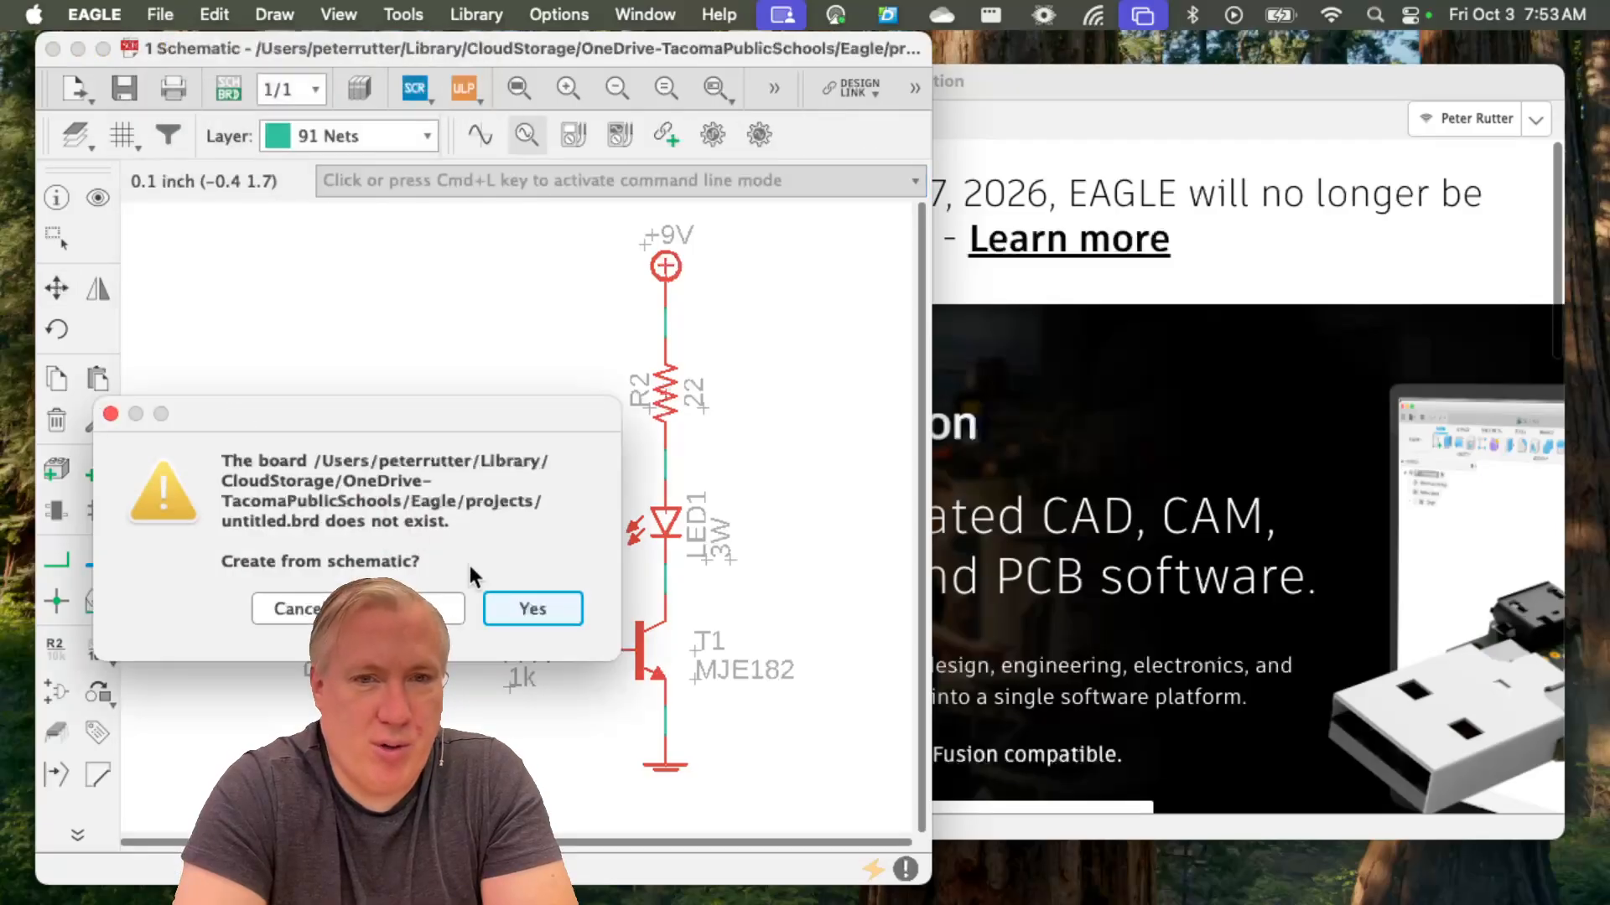
{"action": "left_click", "coordinate": [523, 599]}
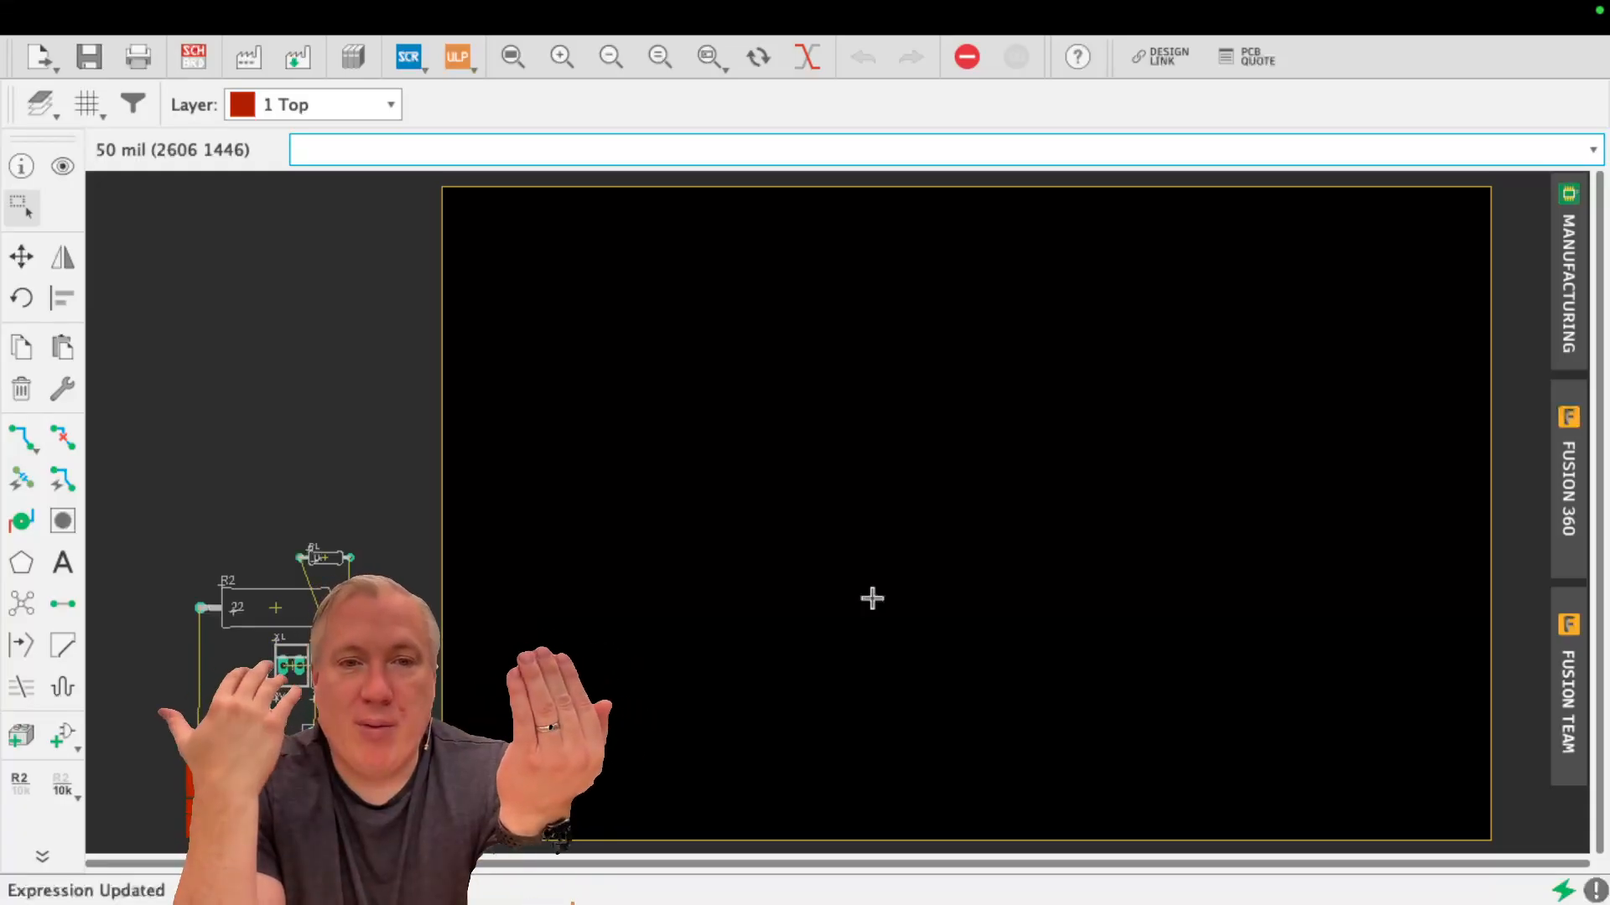
Start saving the new board and choose the Electronic Circuitry folder in OneDrive as its destination
{"action": "left_click", "coordinate": [78, 8]}
{"action": "mouse_move", "coordinate": [31, 10]}
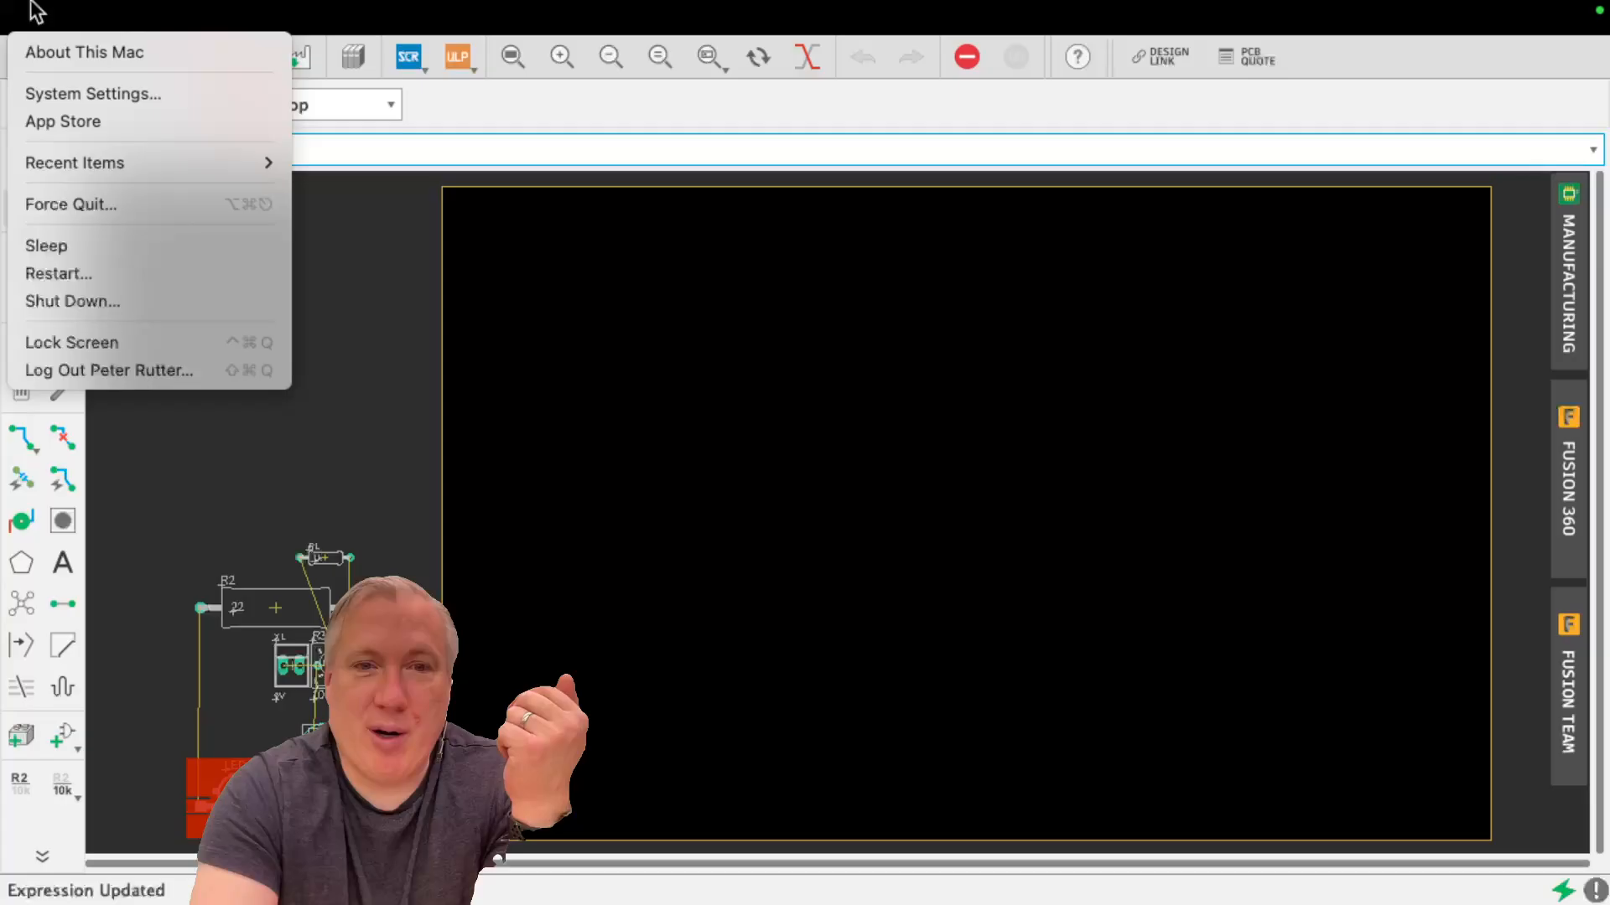
{"action": "mouse_move", "coordinate": [114, 5]}
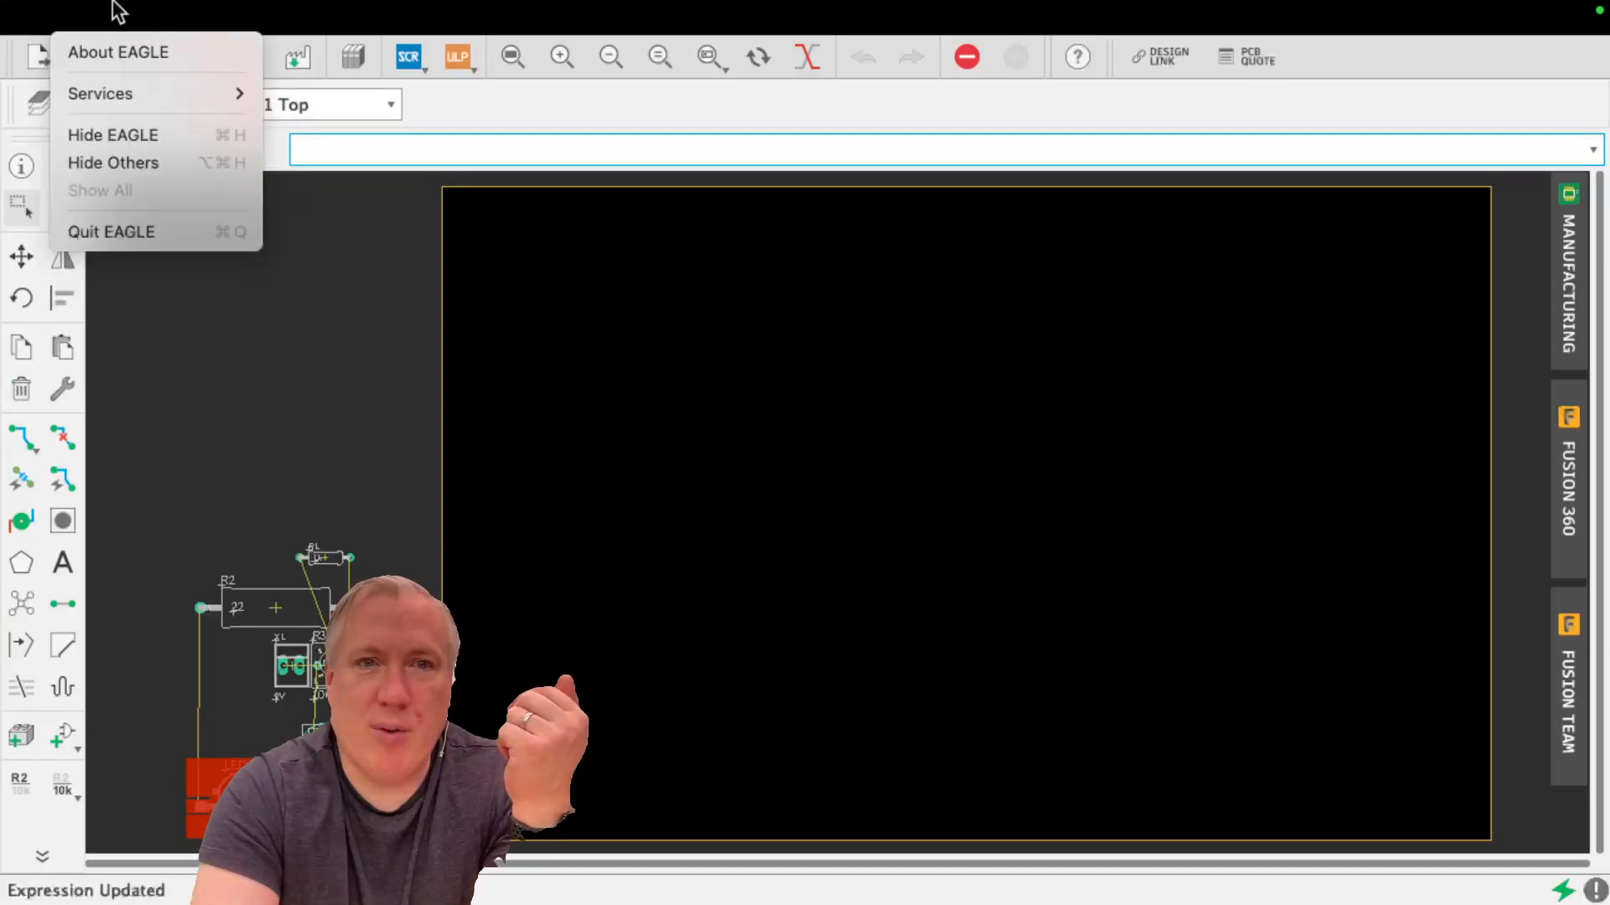
{"action": "mouse_move", "coordinate": [163, 7]}
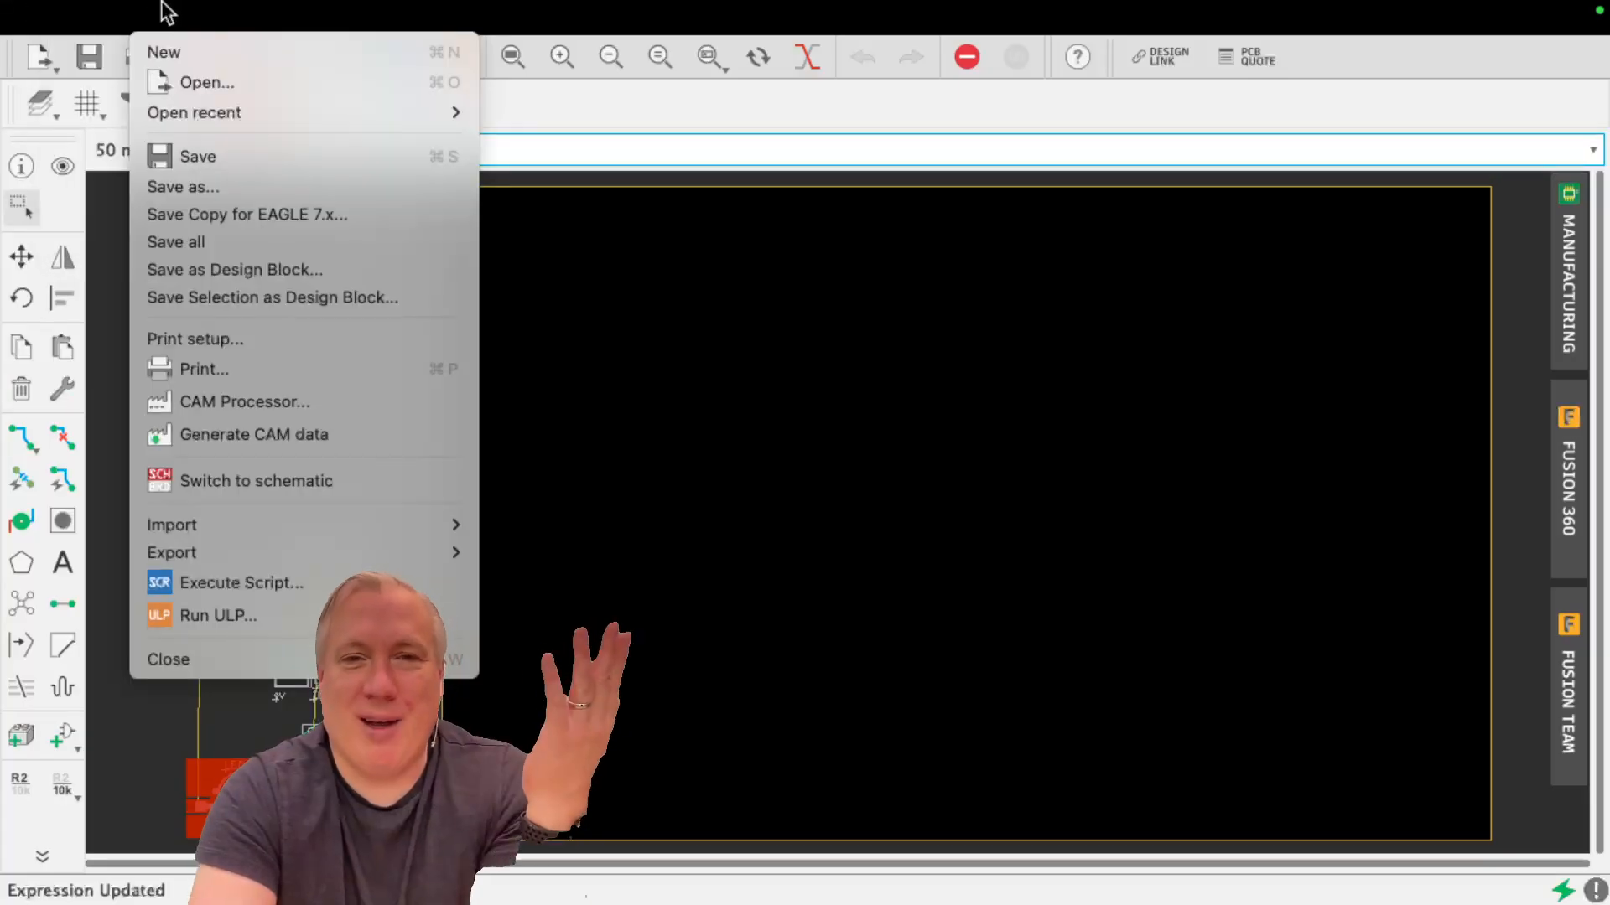
{"action": "left_click", "coordinate": [199, 159]}
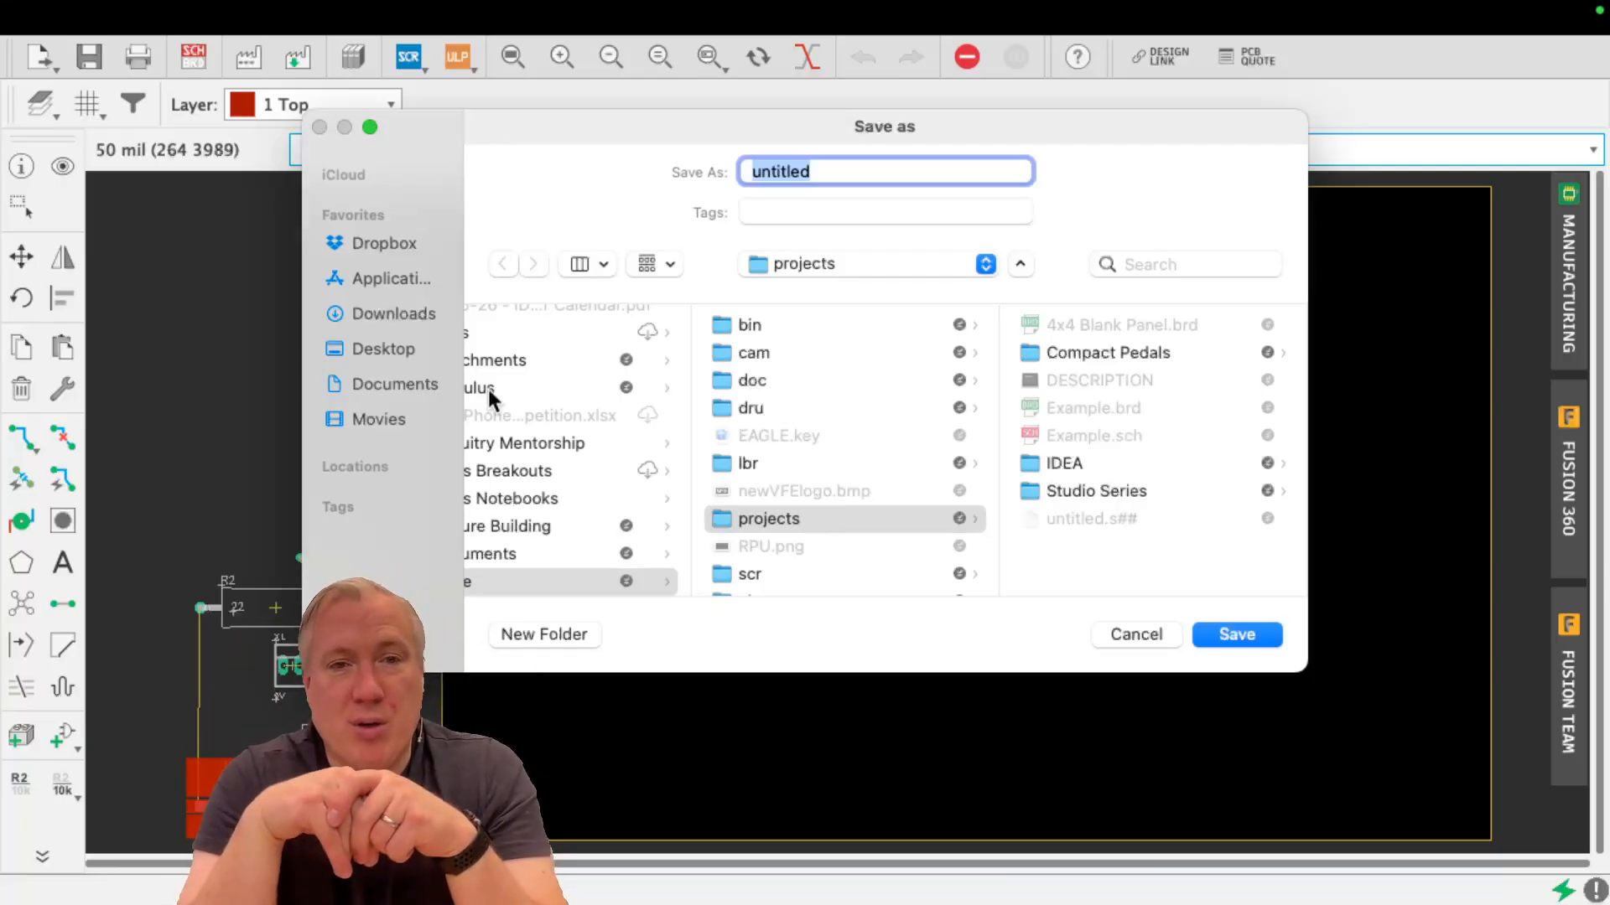
{"action": "left_click", "coordinate": [394, 348]}
{"action": "scroll", "coordinate": [654, 429], "scroll_direction": "down", "scroll_amount": 5}
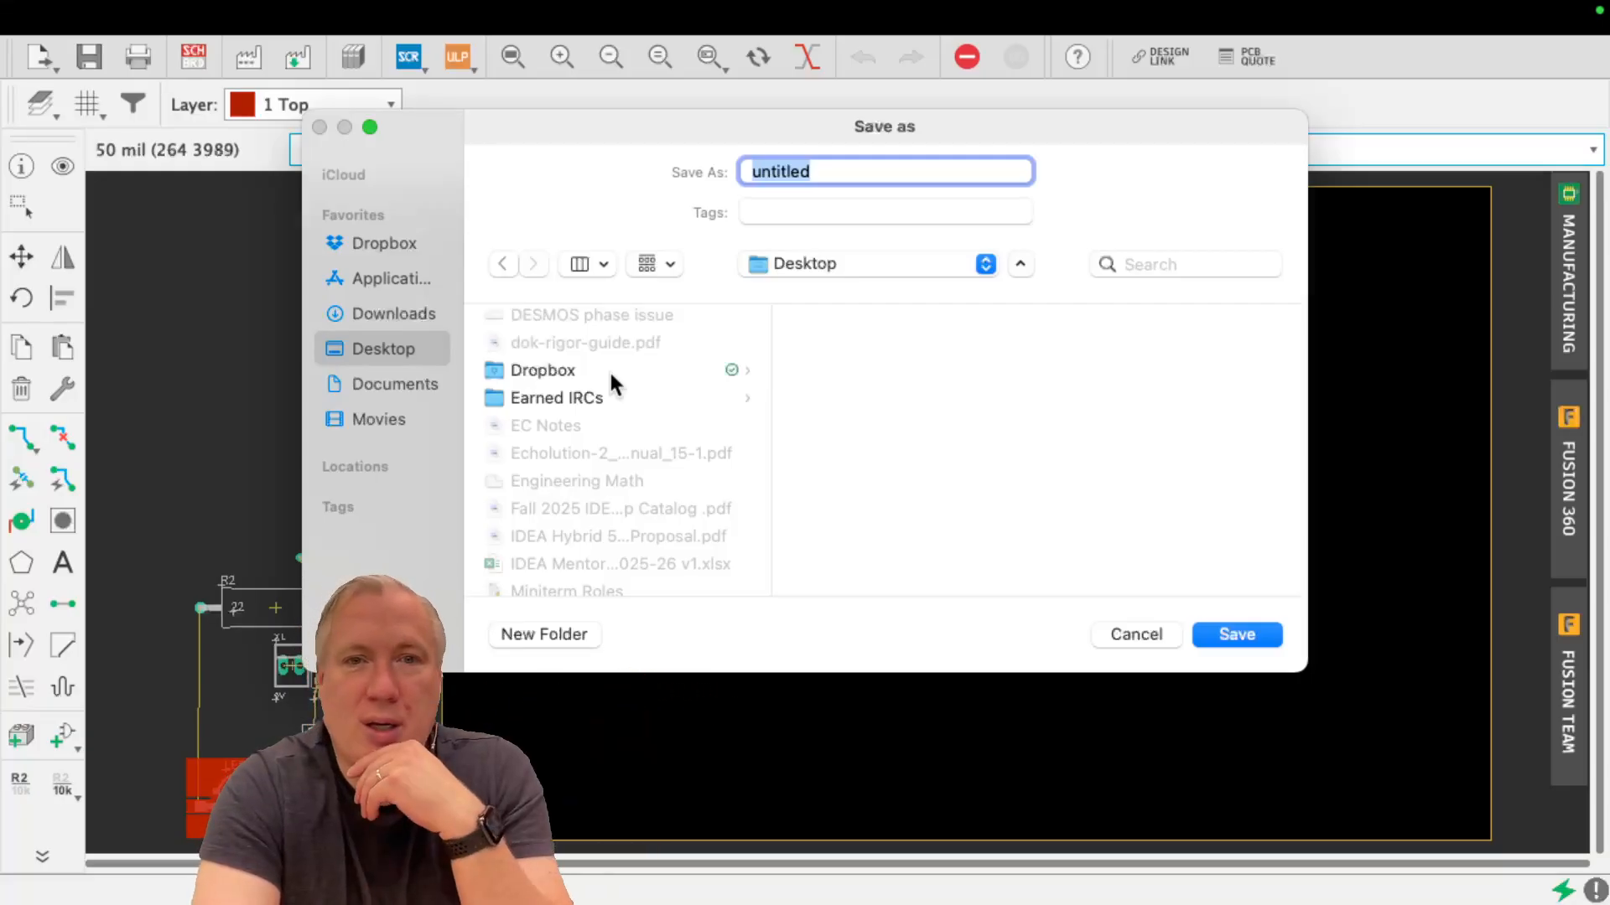
{"action": "scroll", "coordinate": [609, 369], "scroll_direction": "down", "scroll_amount": 7}
{"action": "scroll", "coordinate": [611, 379], "scroll_direction": "up", "scroll_amount": 7}
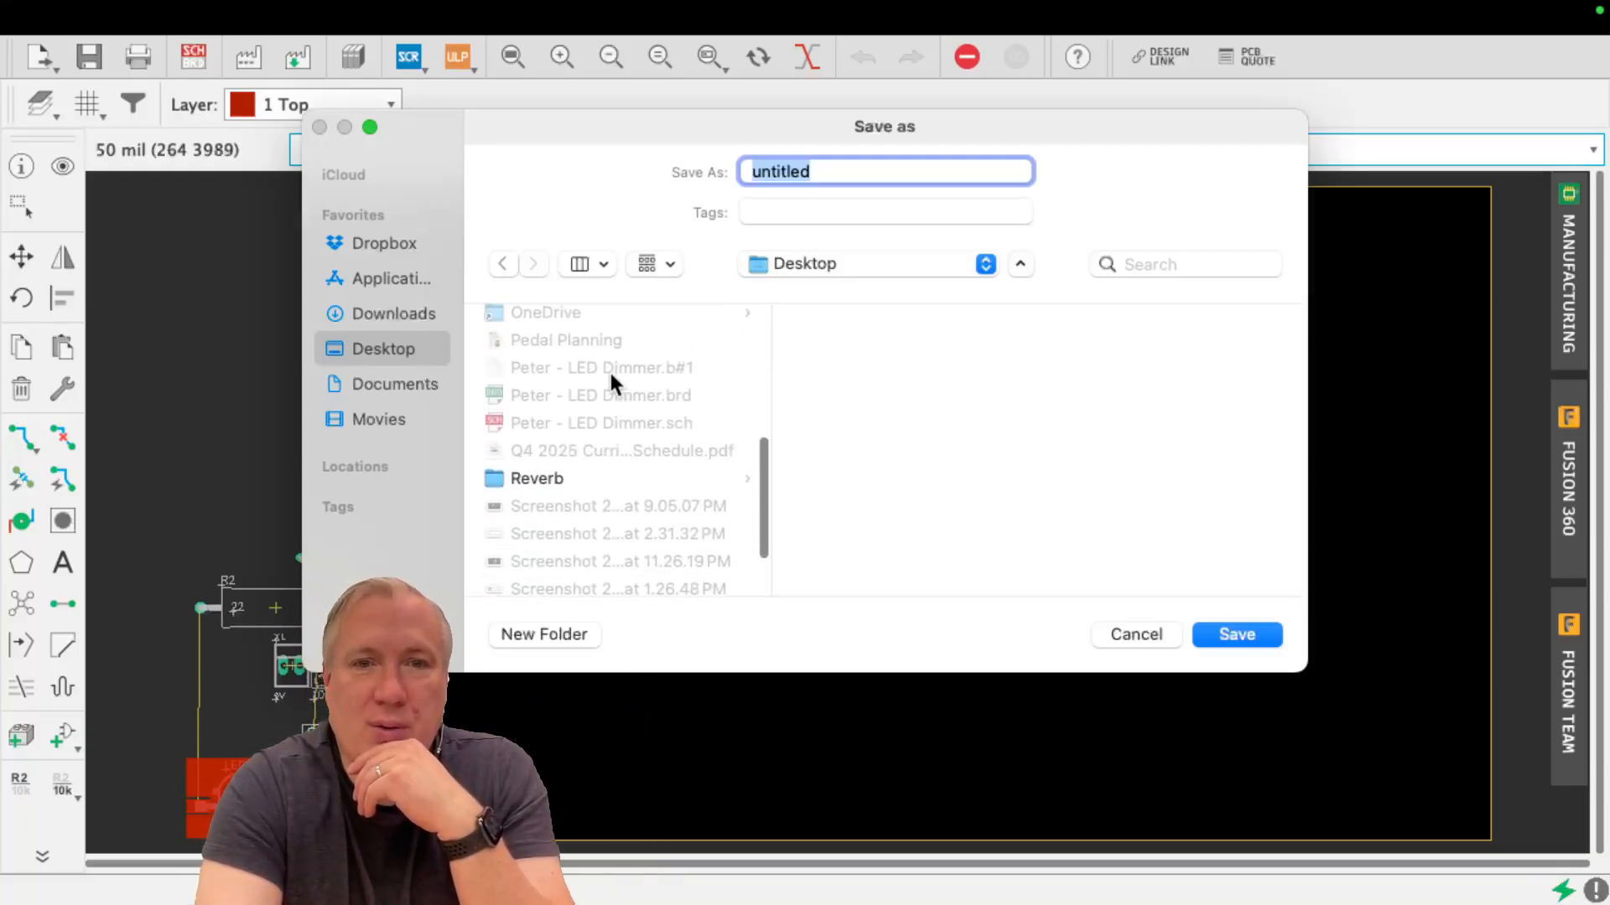
{"action": "scroll", "coordinate": [610, 379], "scroll_direction": "down", "scroll_amount": 10}
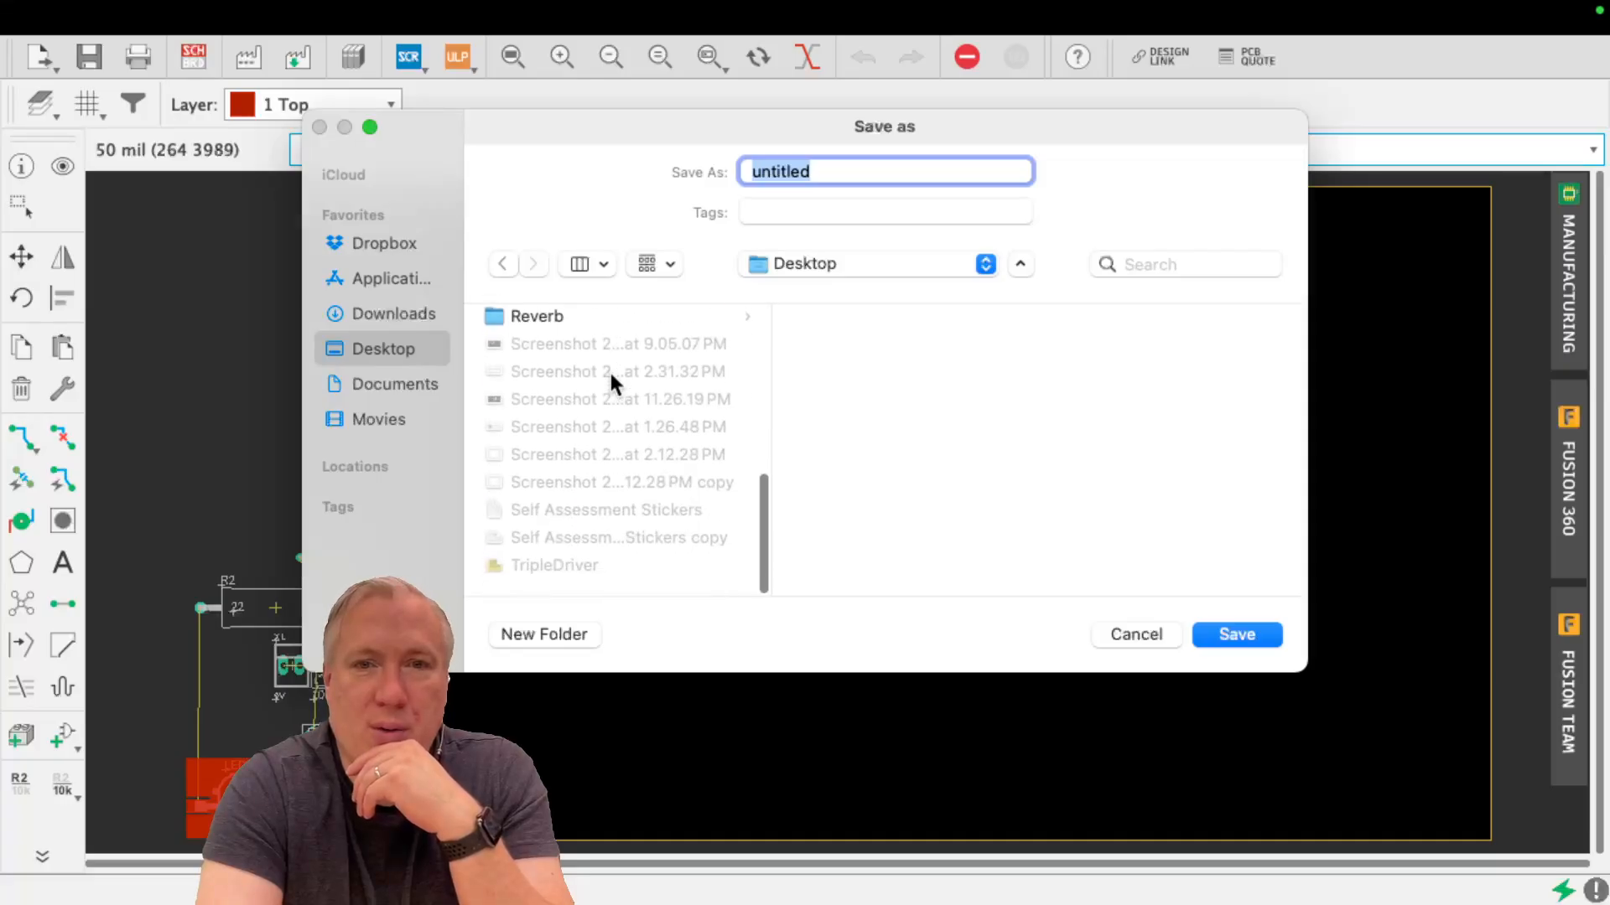
{"action": "scroll", "coordinate": [610, 379], "scroll_direction": "up", "scroll_amount": 3}
{"action": "double_click", "coordinate": [597, 390]}
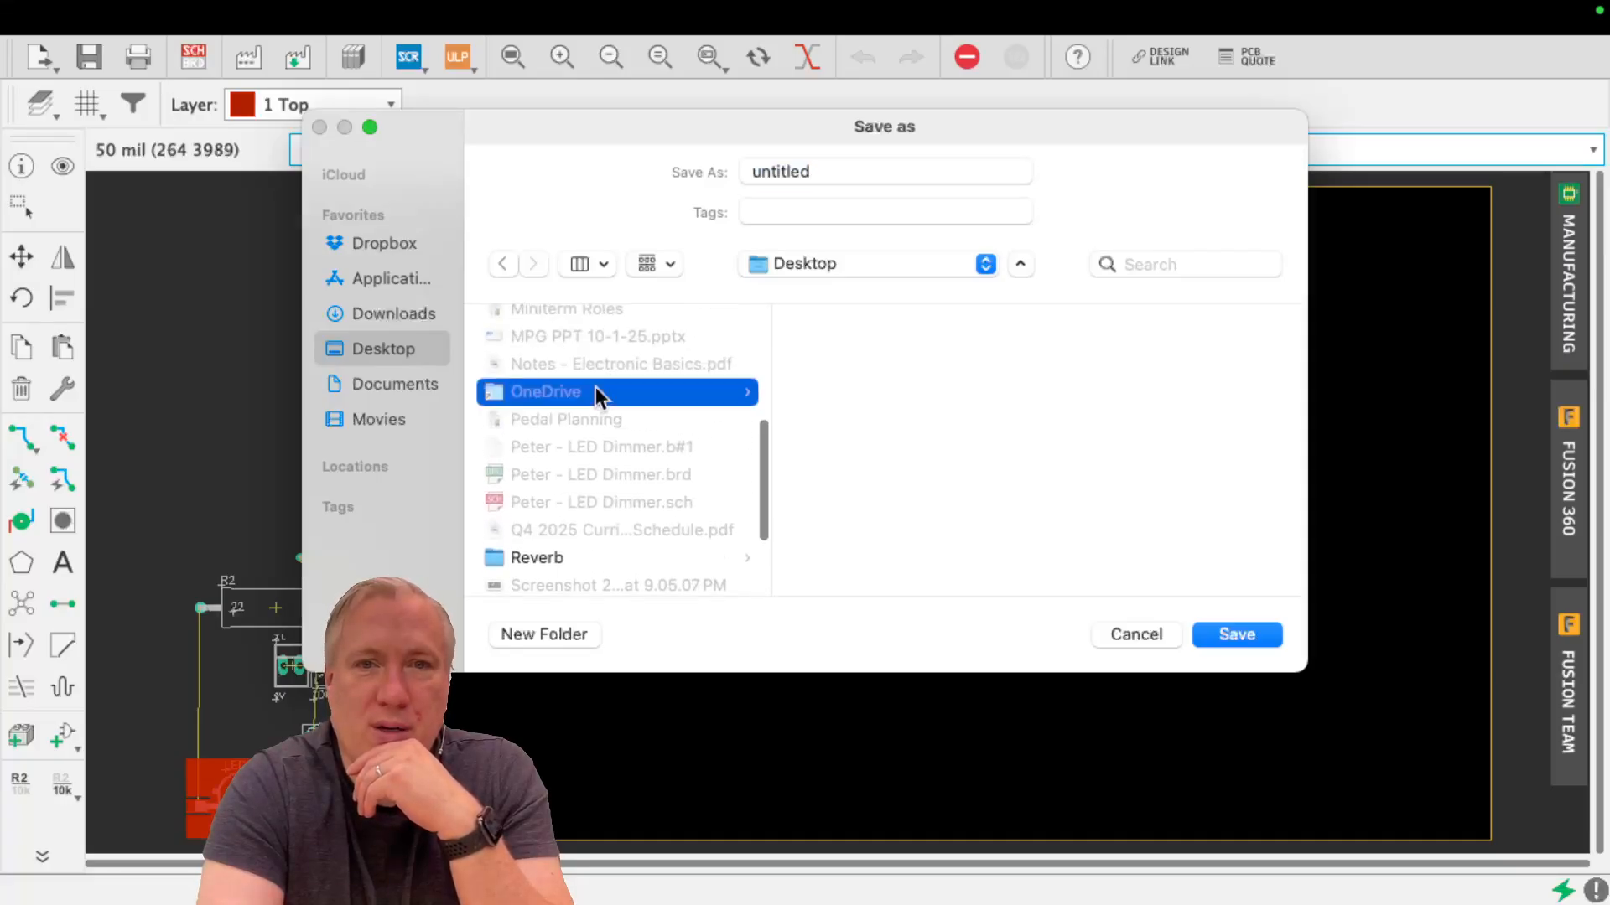
{"action": "scroll", "coordinate": [609, 503], "scroll_direction": "down", "scroll_amount": 5}
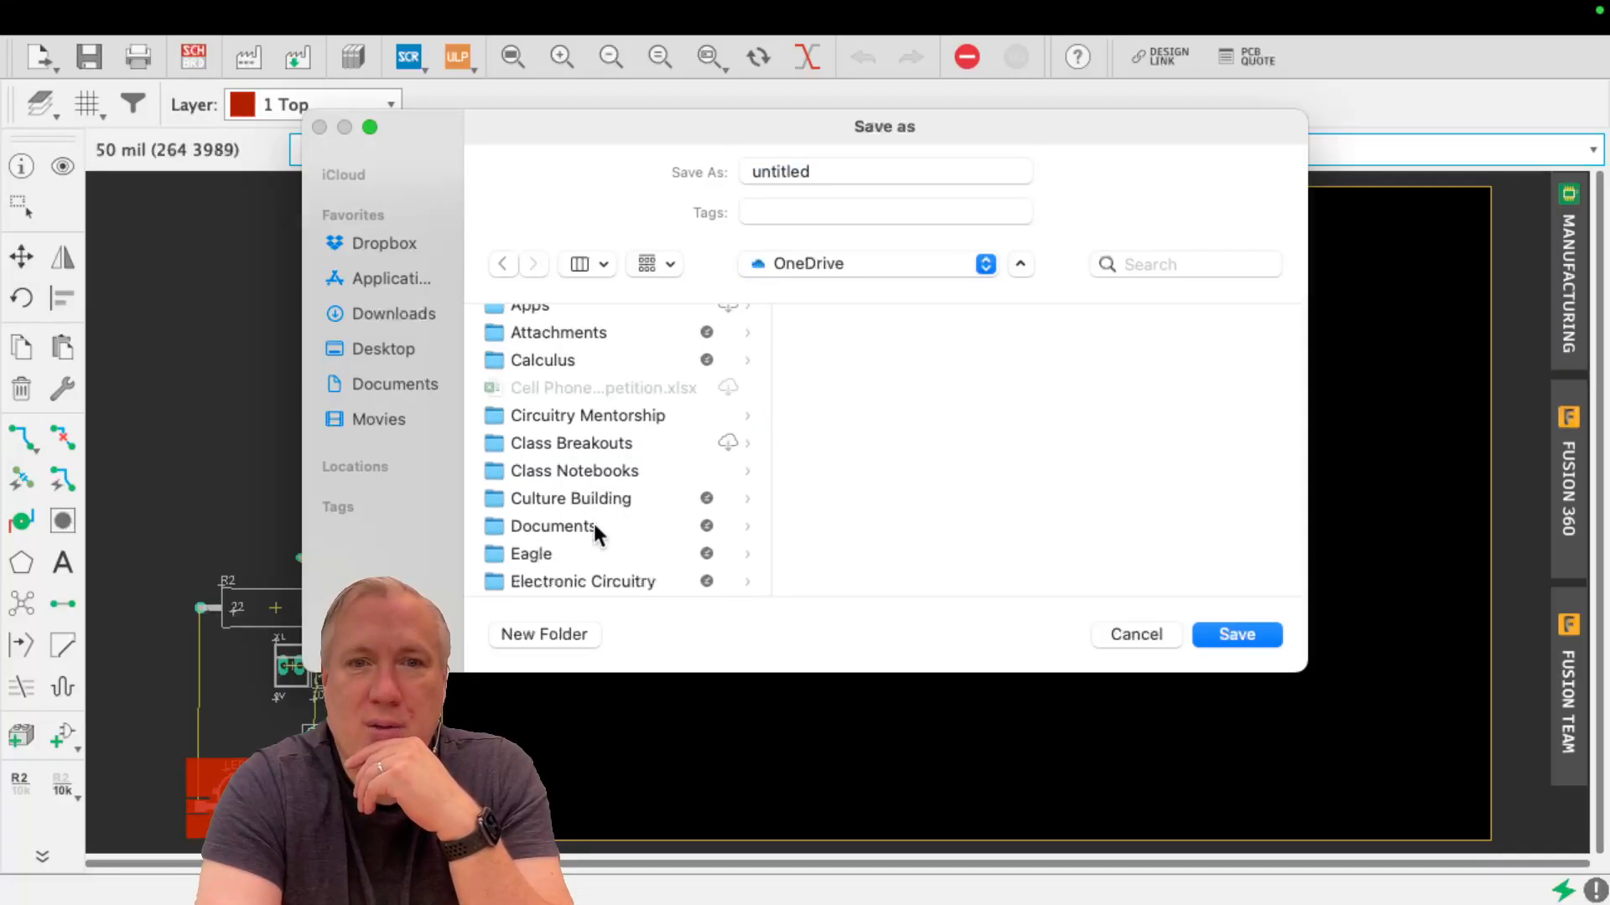
{"action": "left_click", "coordinate": [608, 452]}
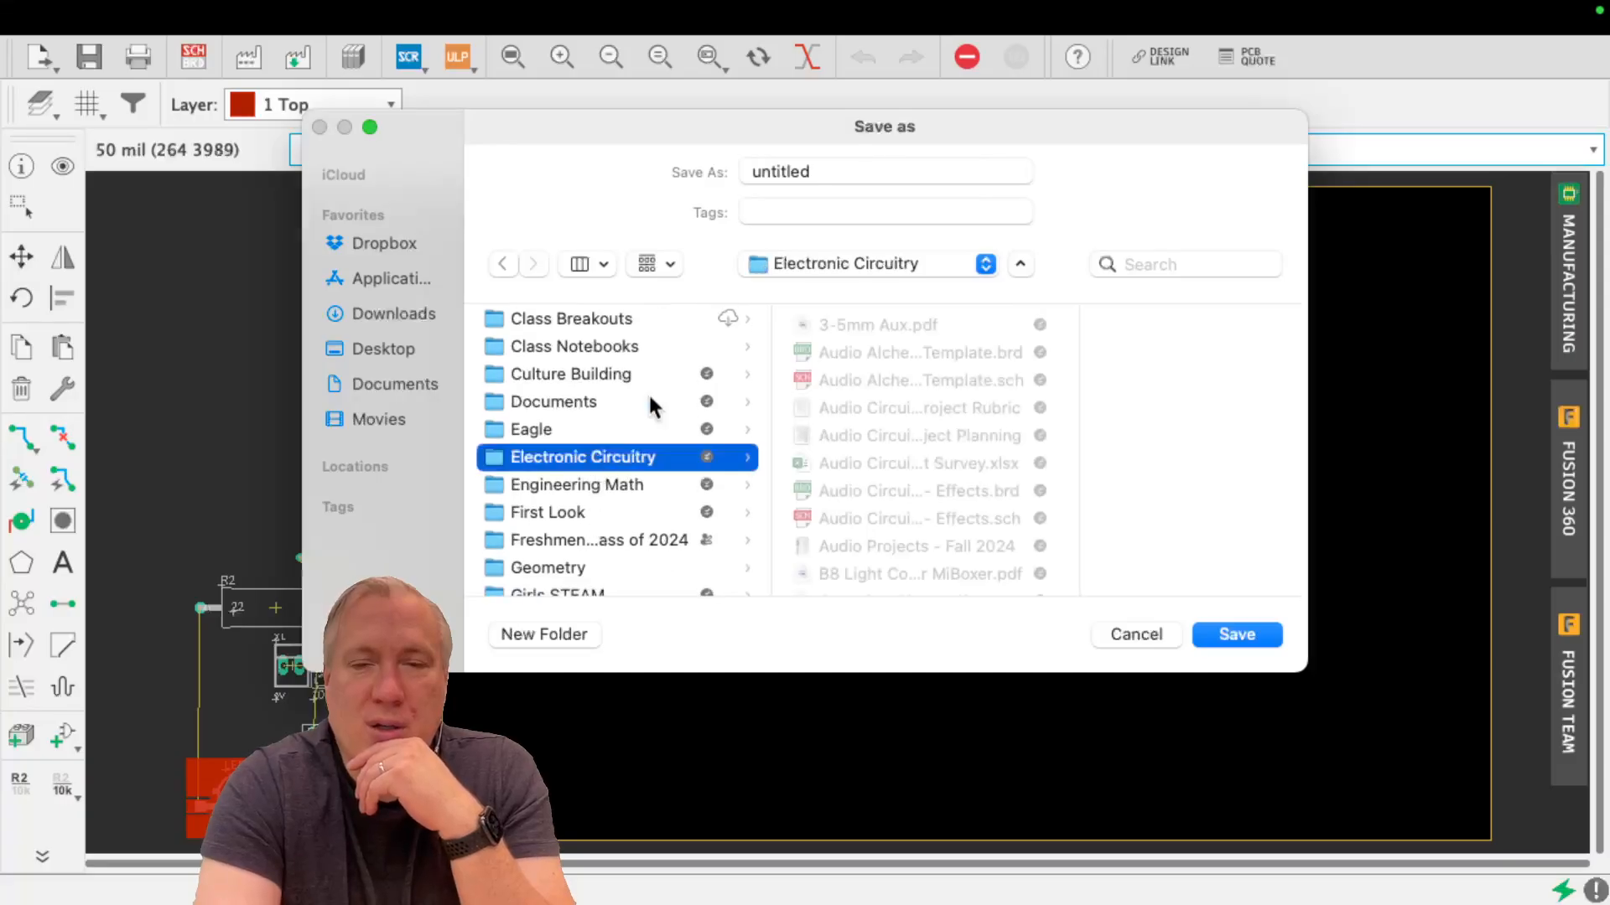
Name the board file with the author's first name followed by "- LED Dimmer" and save it
{"action": "left_click", "coordinate": [852, 172]}
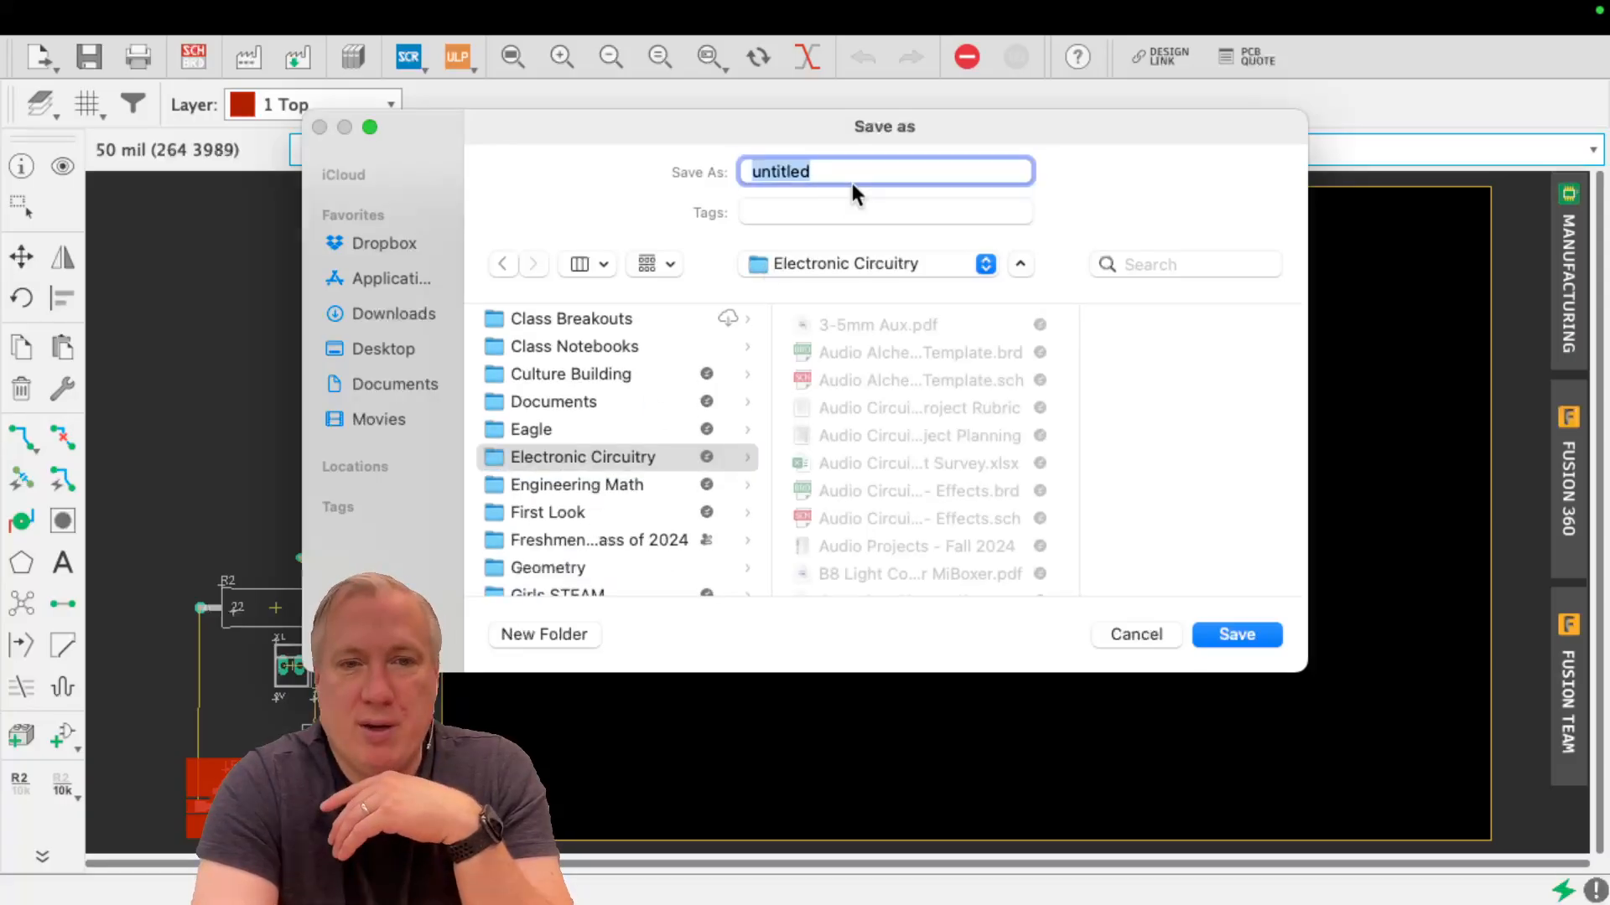
{"action": "type", "text": "P"}
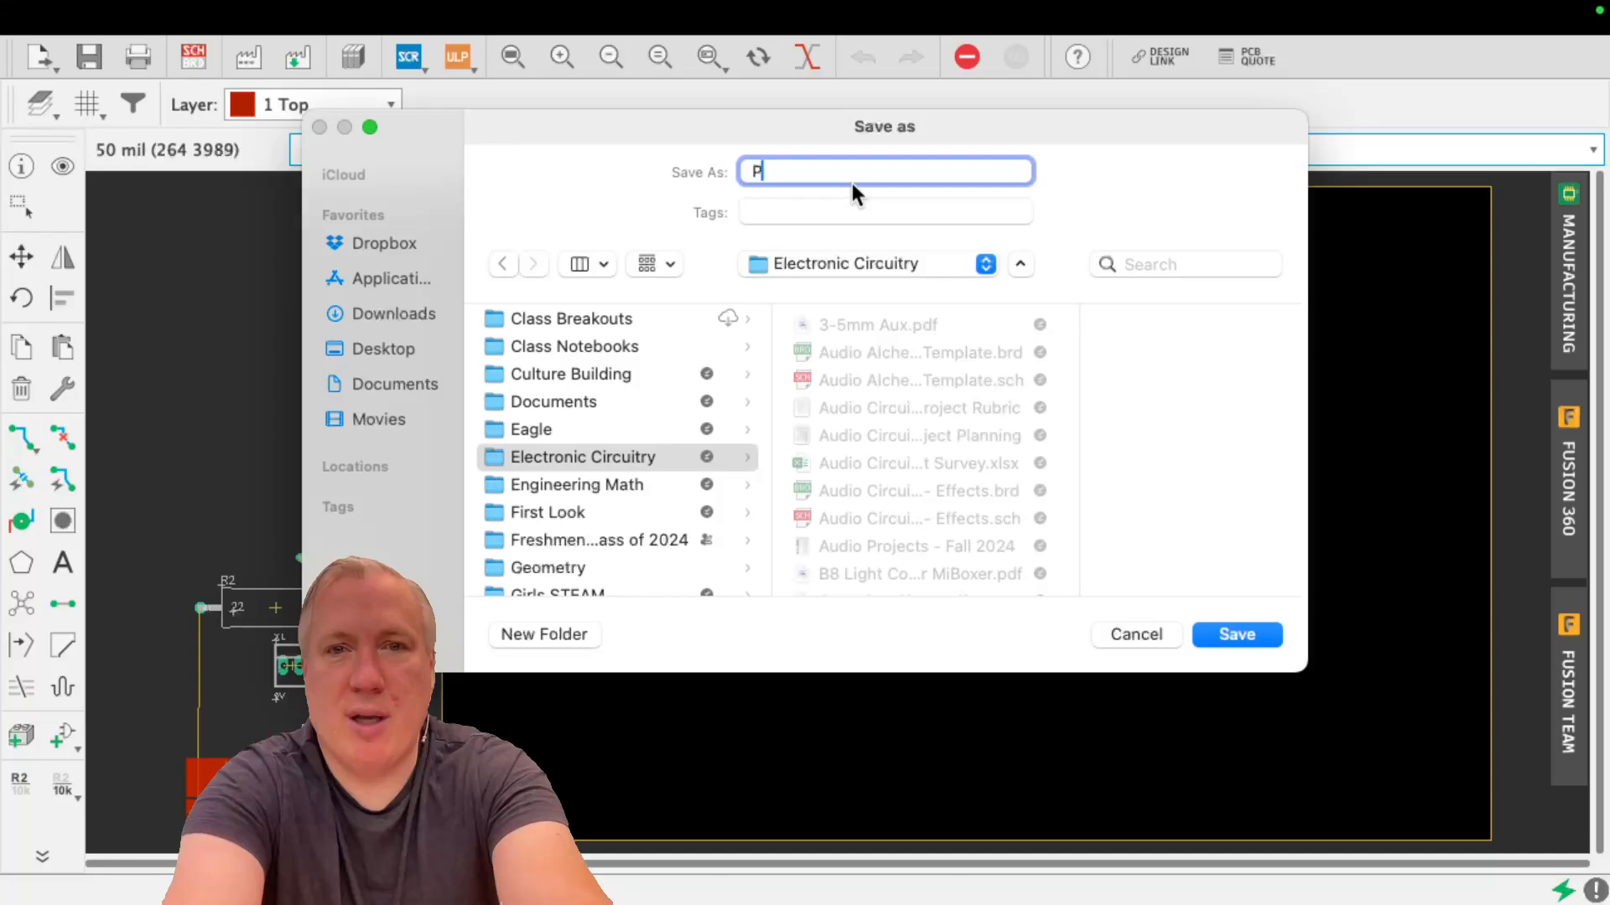
{"action": "type", "text": "eter - LE"}
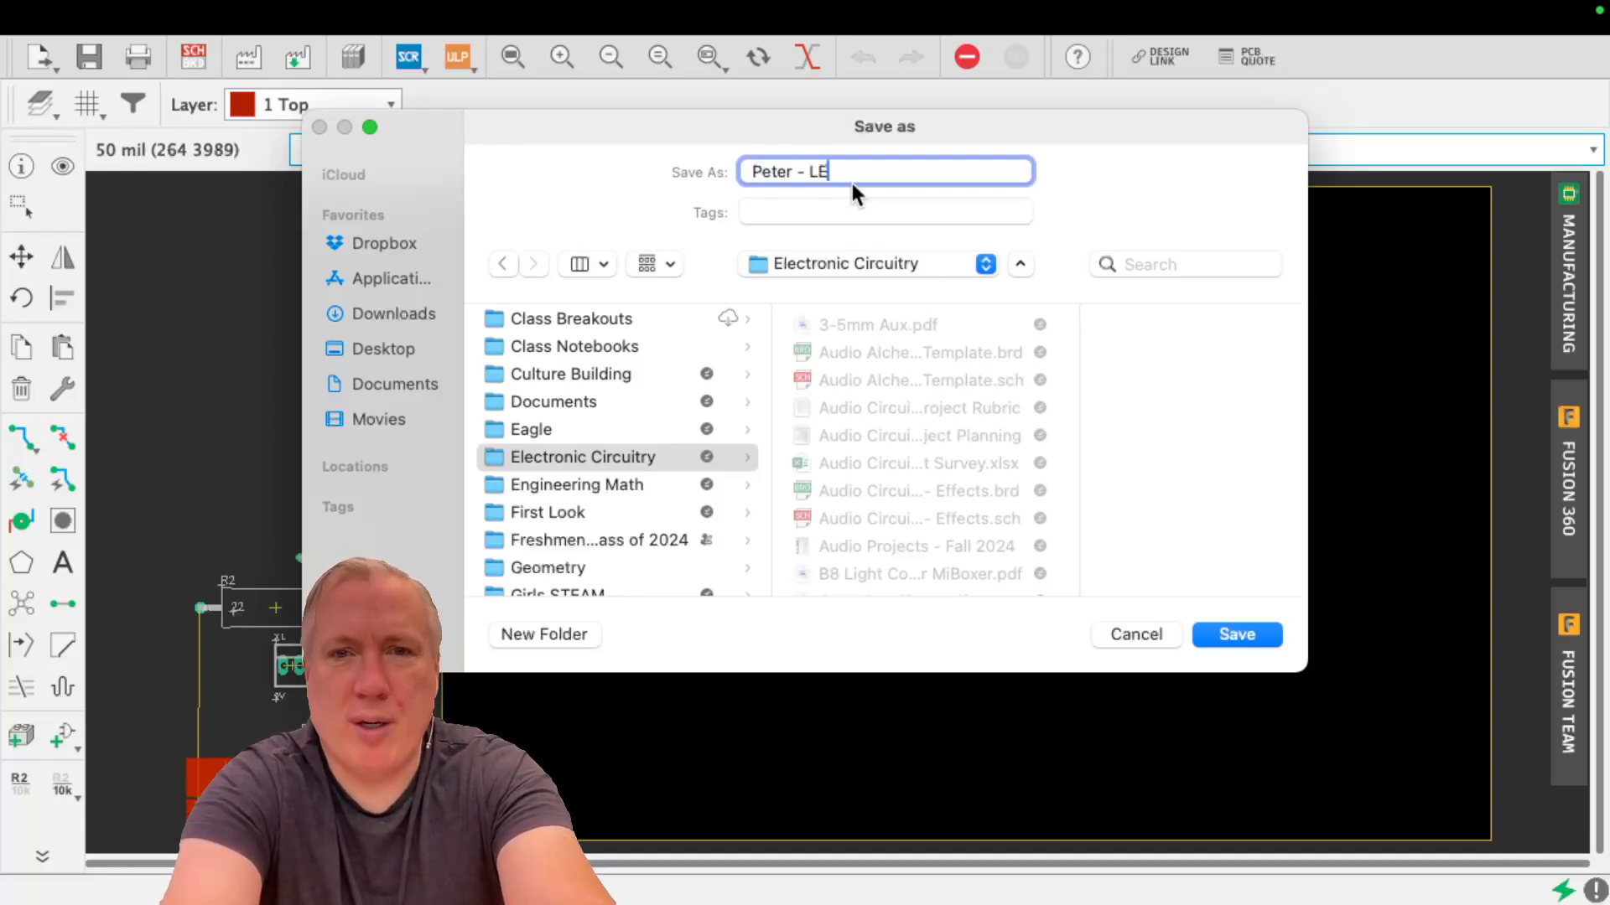
{"action": "type", "text": "D Dimmer"}
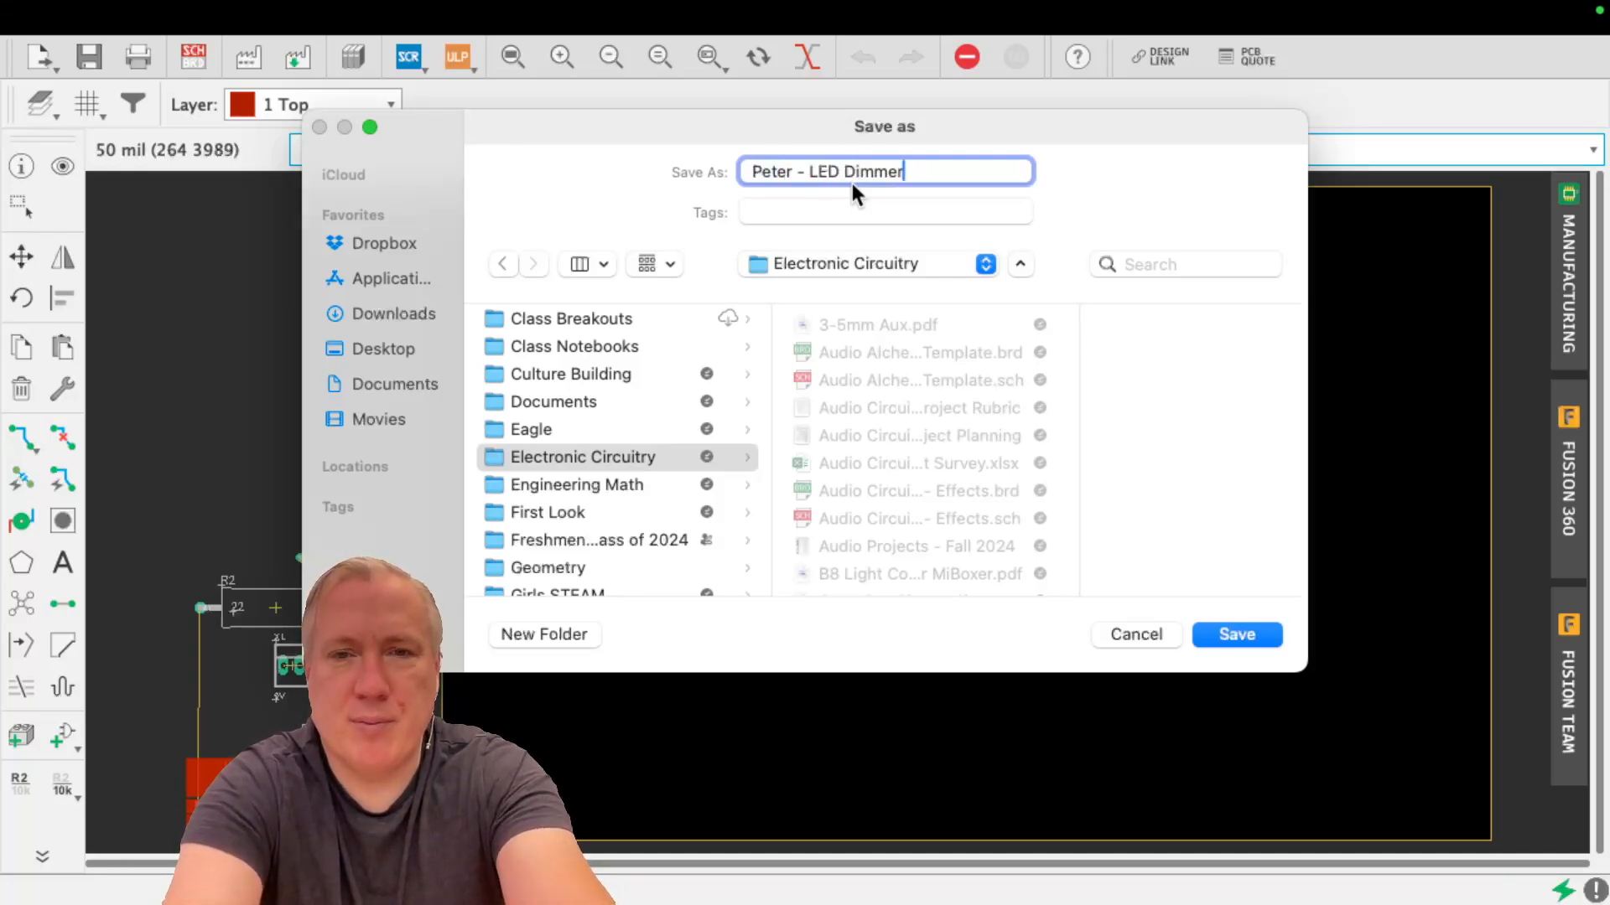
{"action": "key", "text": "Return"}
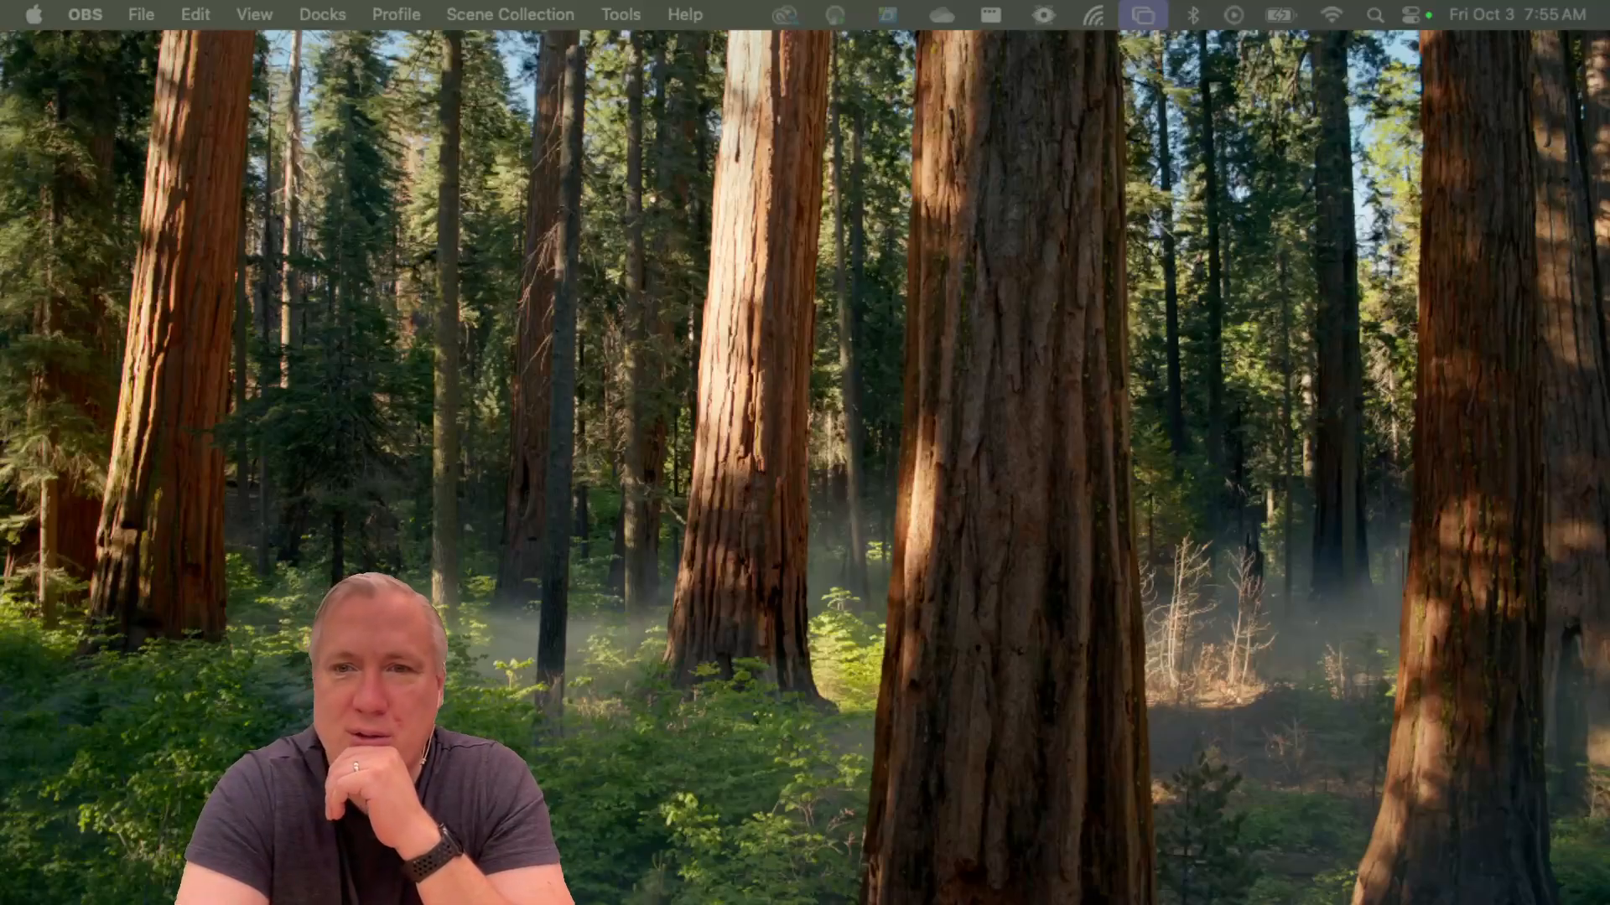
Switch to Finder and select the LED Dimmer .brd and .sch files together in the Electronic Circuitry folder
{"action": "left_click_drag", "start_coordinate": [0, 191], "coordinate": [673, 1]}
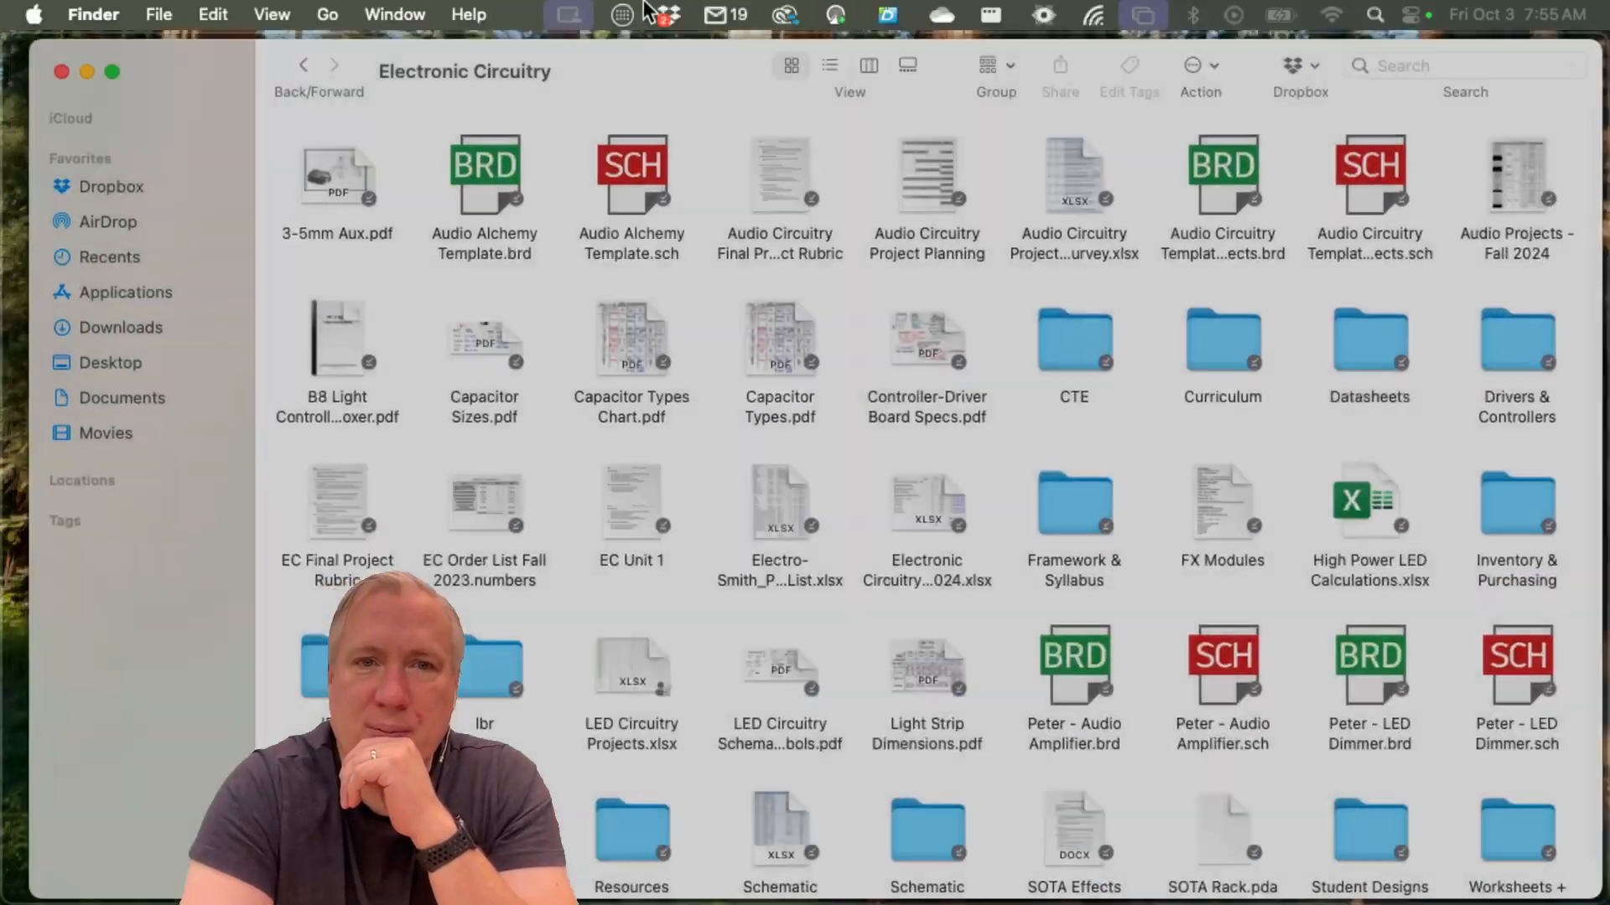
{"action": "scroll", "coordinate": [1286, 545], "scroll_direction": "down", "scroll_amount": 2}
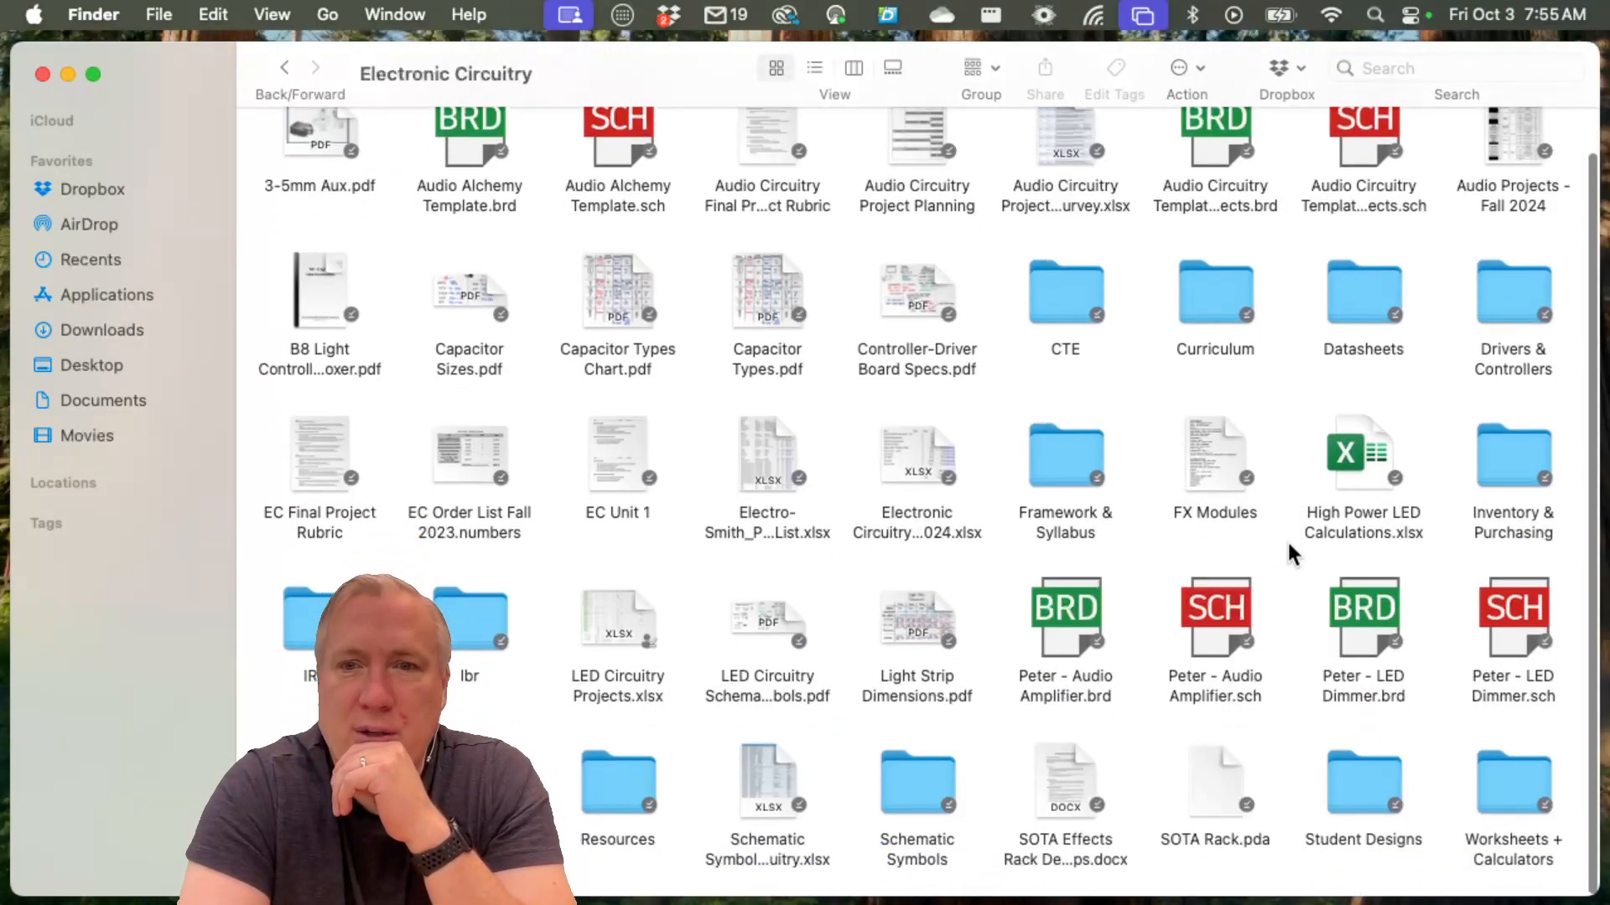
{"action": "left_click", "coordinate": [1370, 614]}
{"action": "left_click", "coordinate": [1501, 615]}
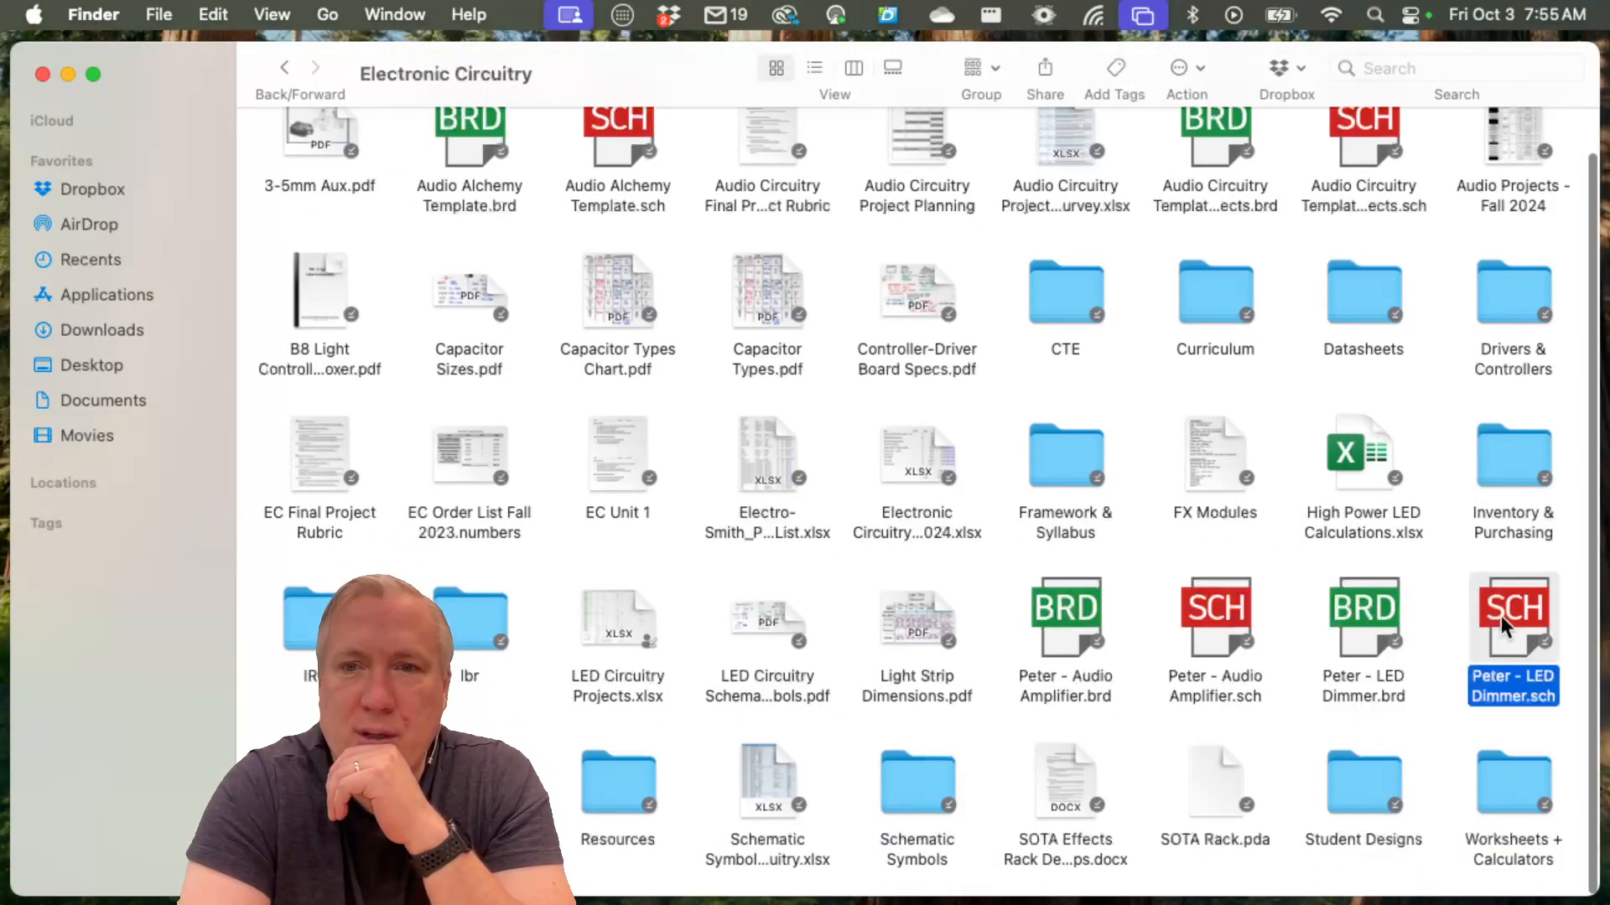
{"action": "left_click_drag", "start_coordinate": [1300, 589], "coordinate": [1542, 688]}
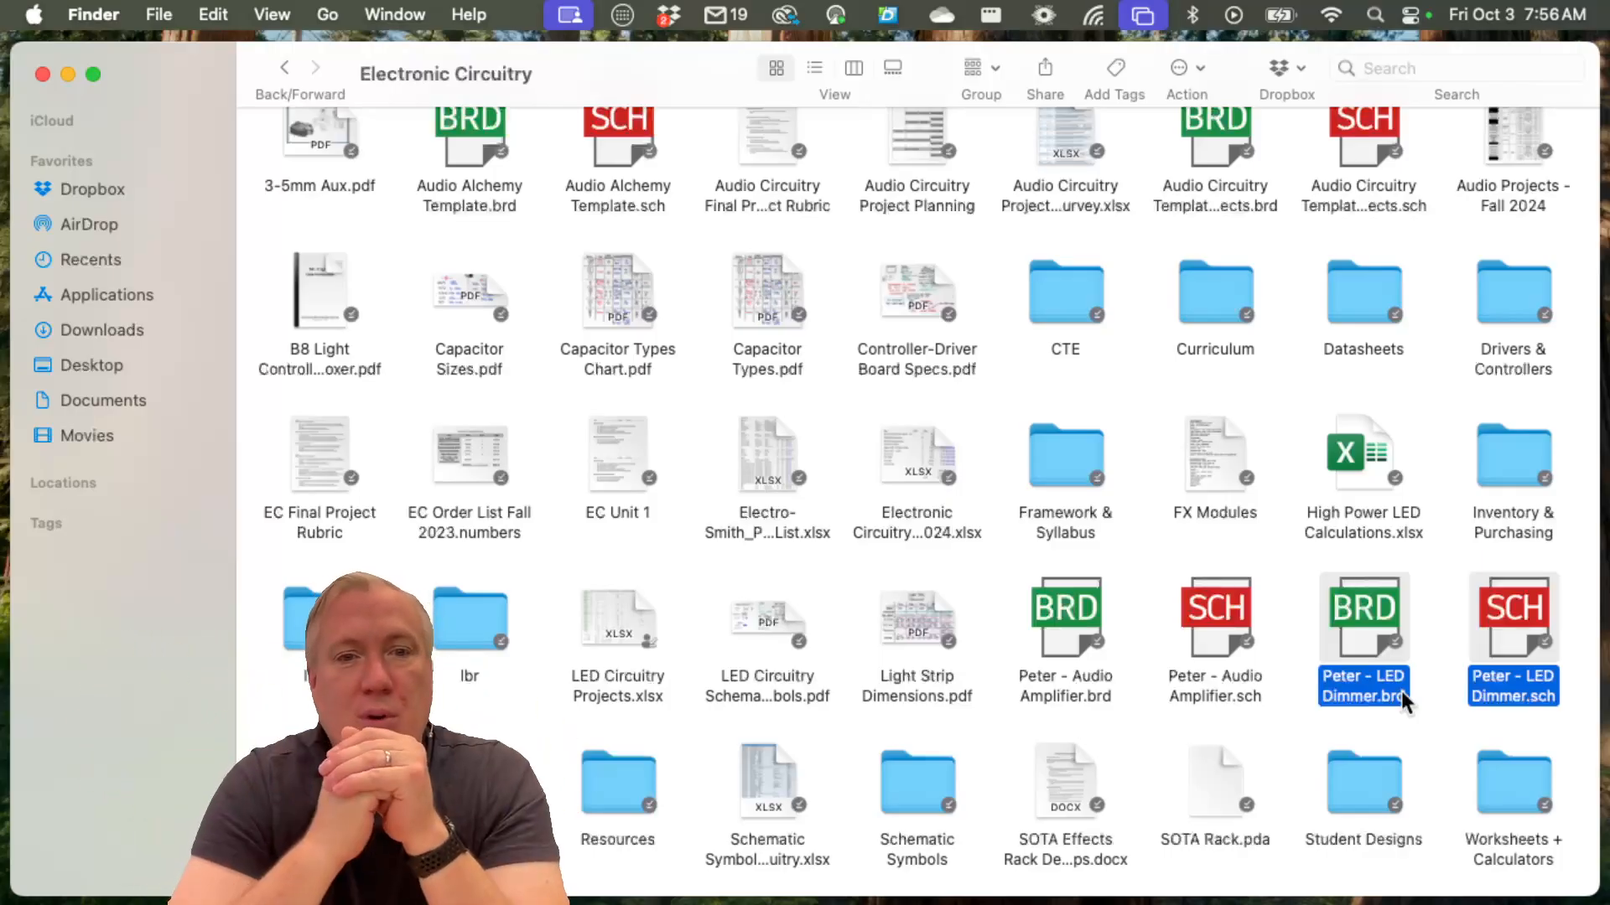
{"action": "mouse_move", "coordinate": [1533, 903]}
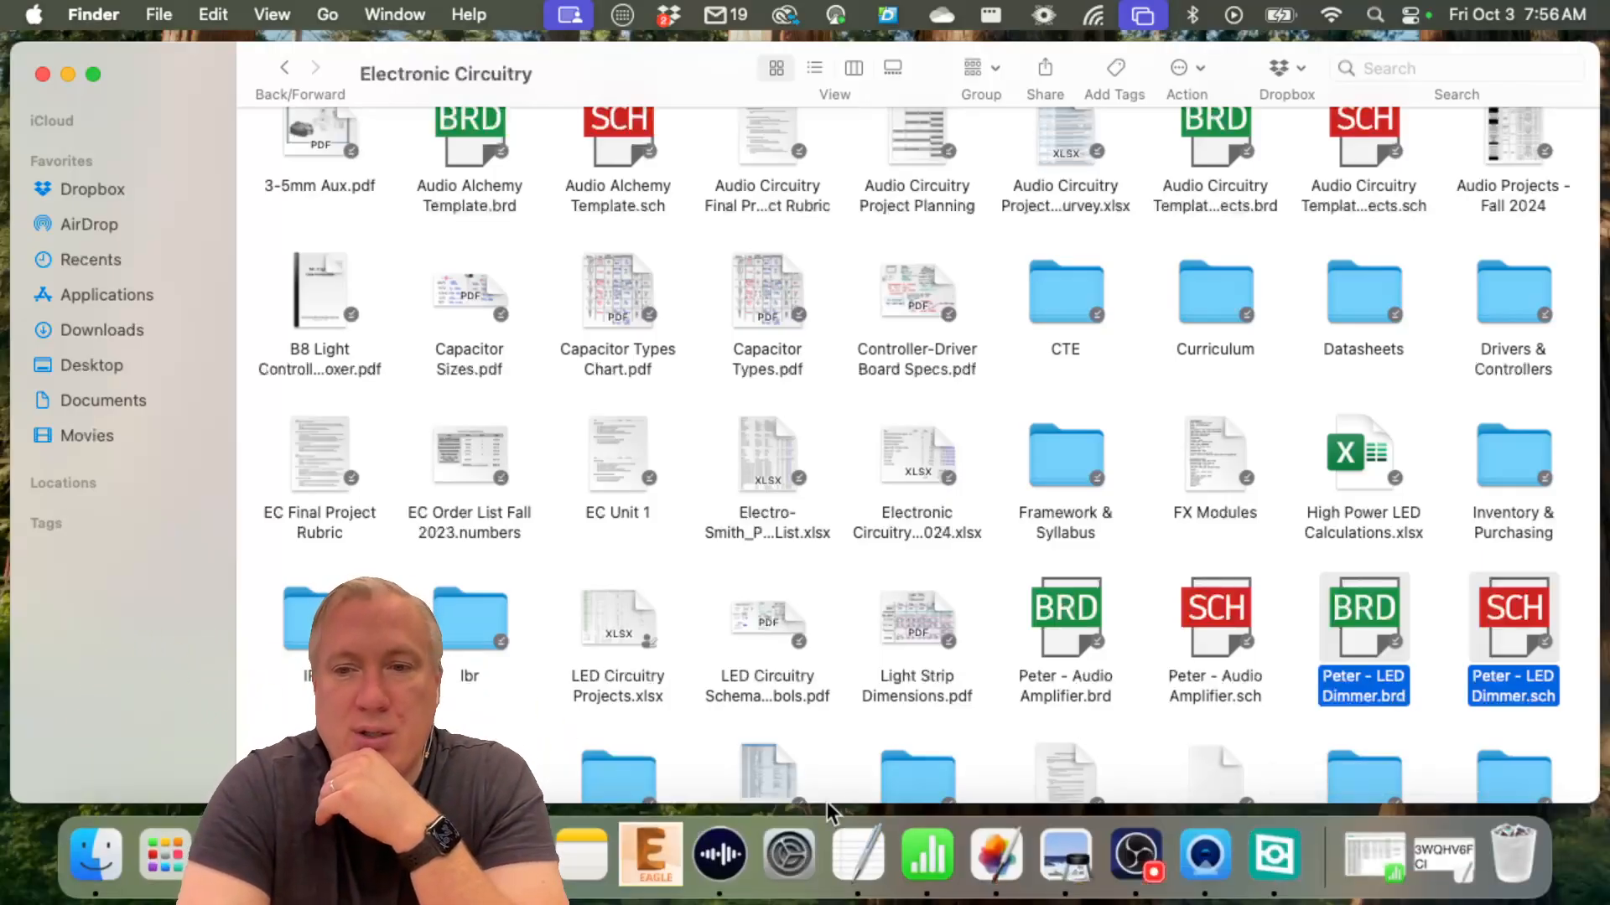